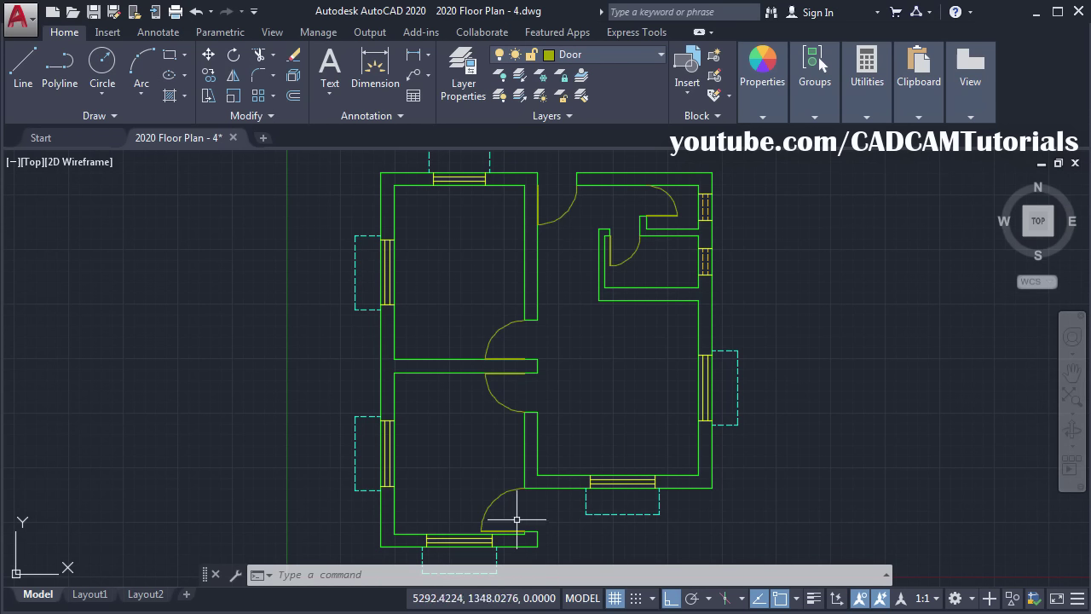
Step: Check the reference floor plan PDF for the plinth details, and create a layer named Plinth with index color 52
{"action": "key", "text": "alt+Tab"}
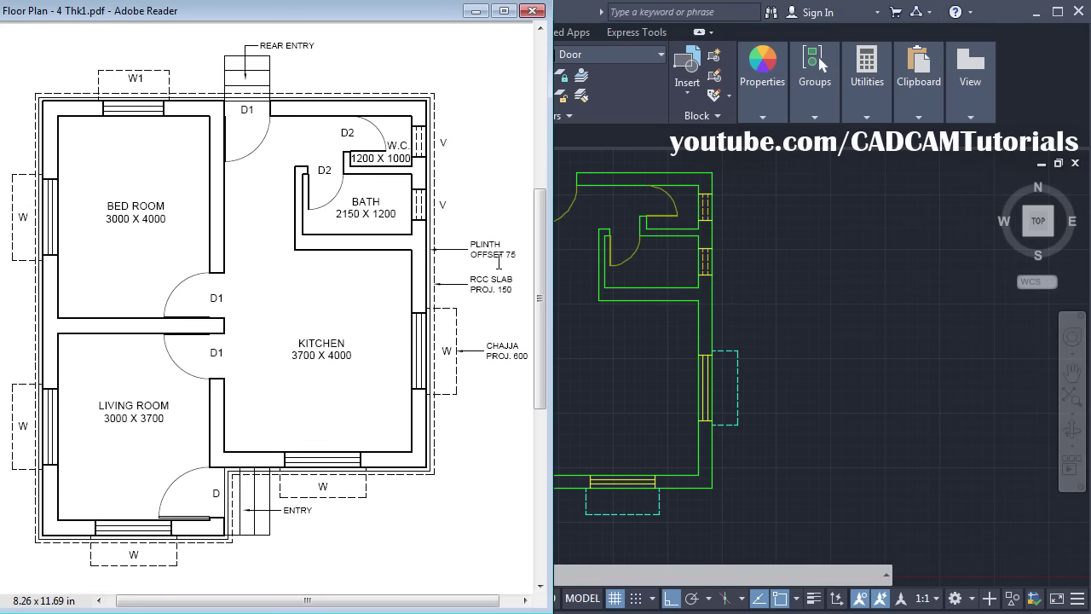
{"action": "left_click", "coordinate": [786, 294]}
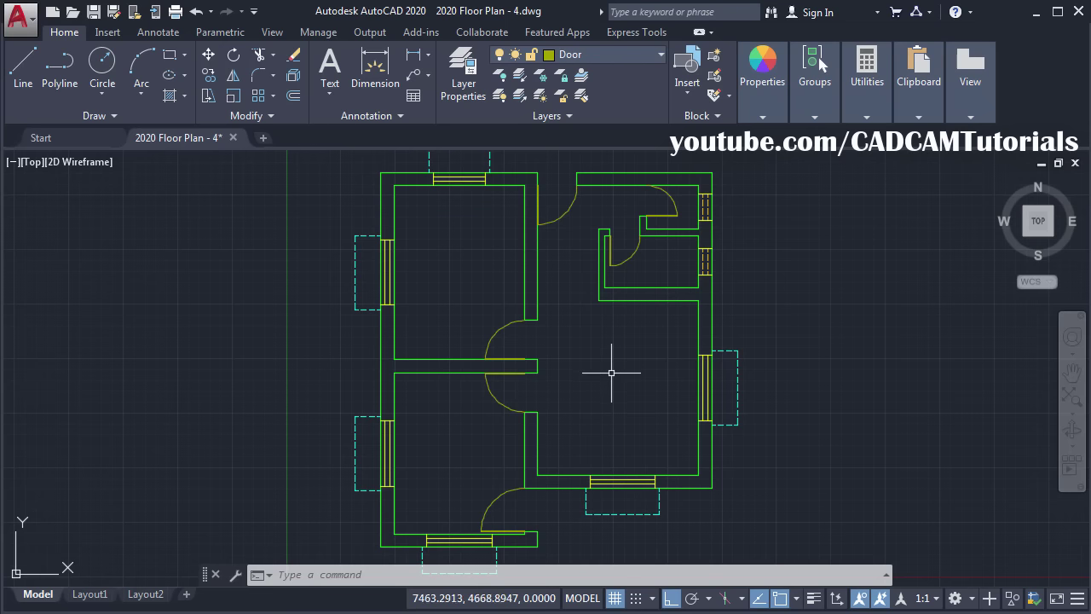
{"action": "left_click", "coordinate": [468, 86]}
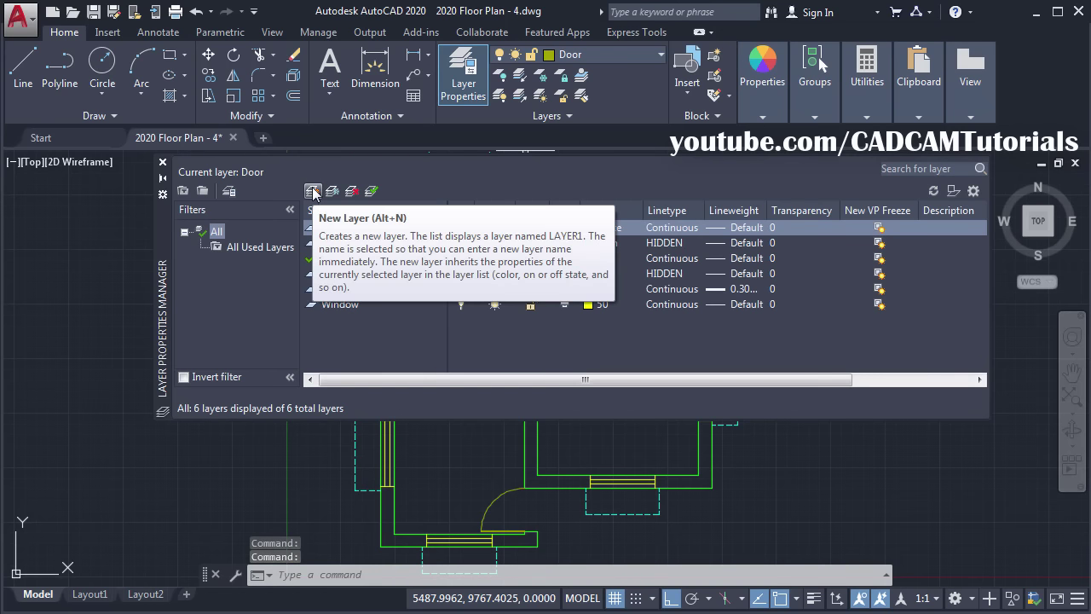
{"action": "left_click", "coordinate": [314, 193]}
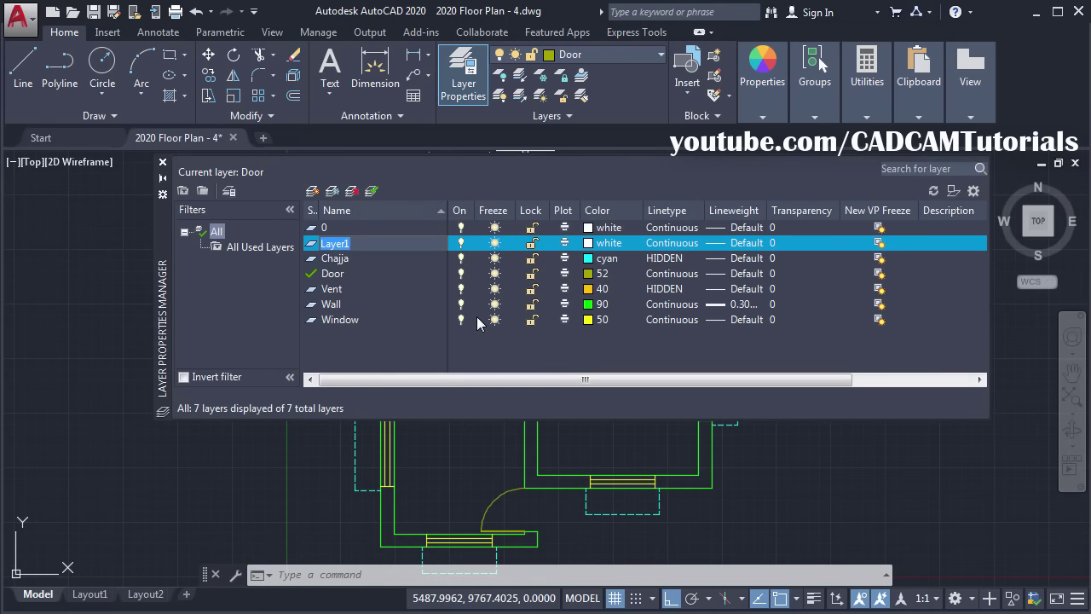
{"action": "type", "text": "Plinth"}
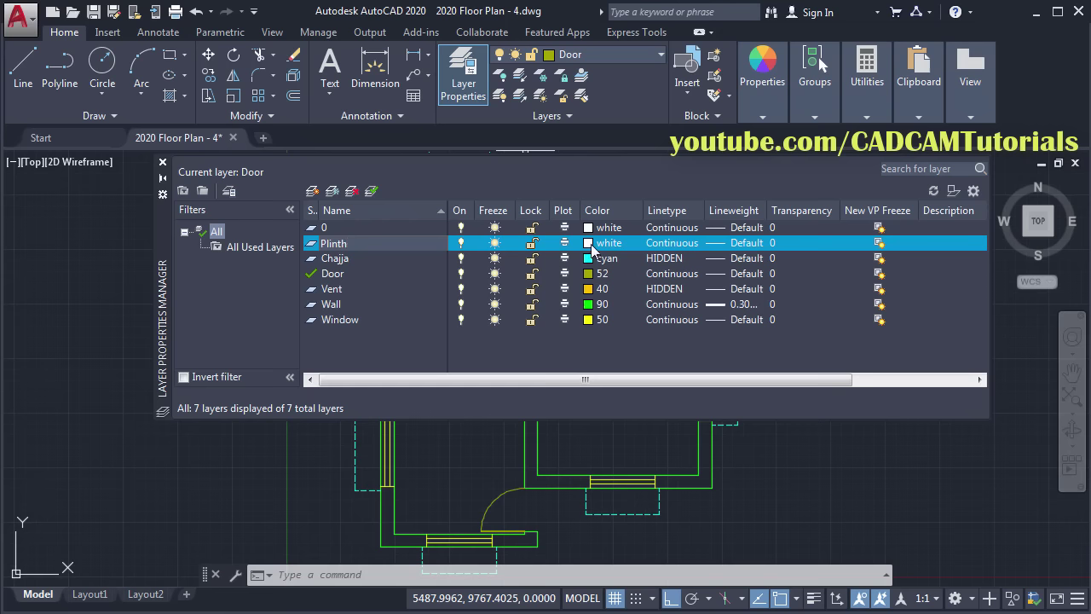
{"action": "left_click", "coordinate": [591, 244]}
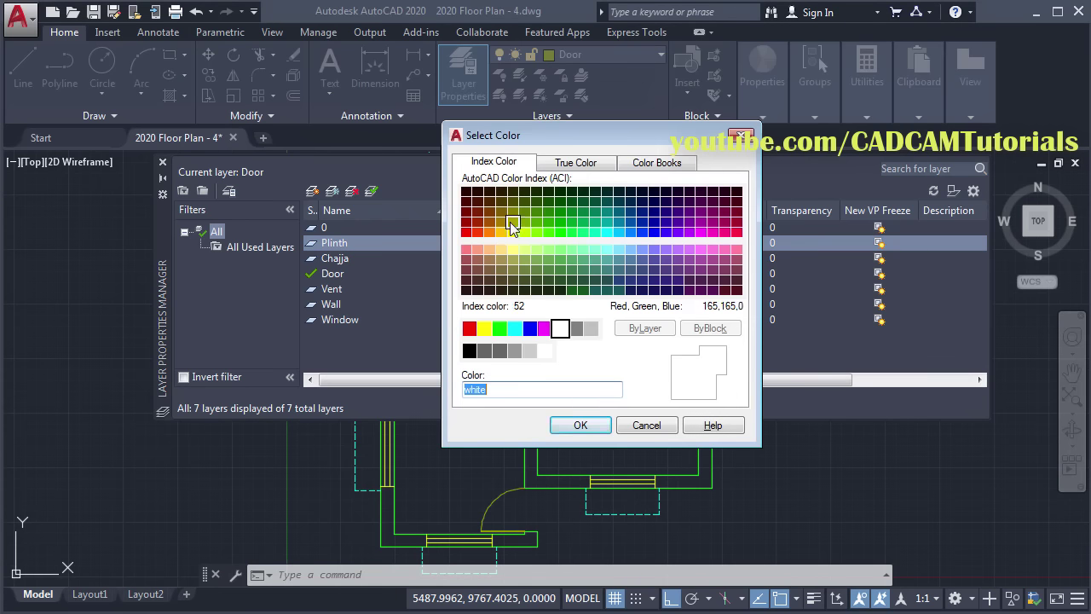
{"action": "left_click", "coordinate": [510, 222]}
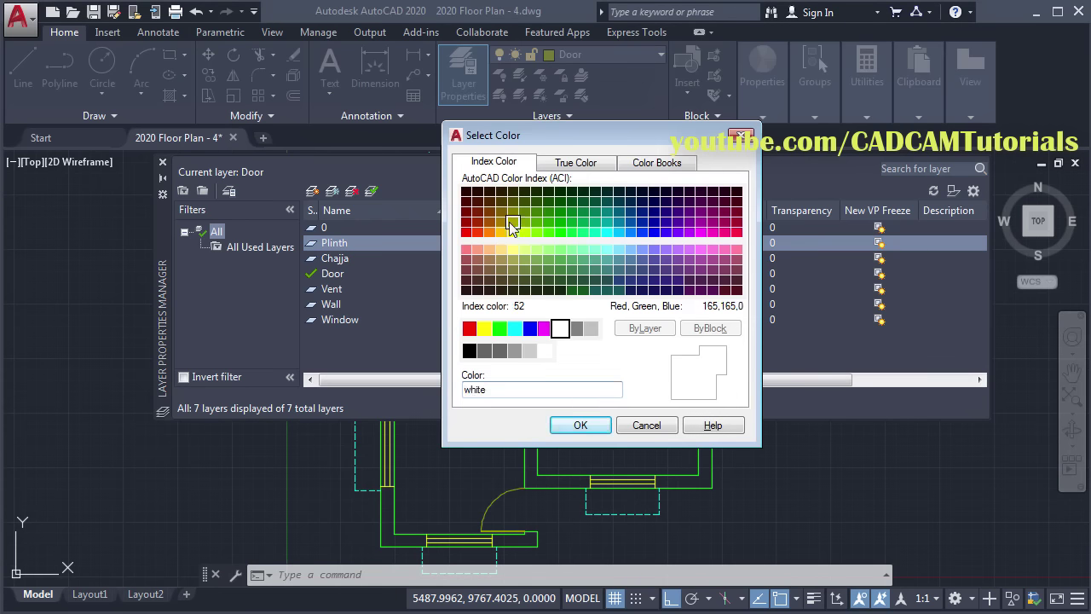
{"action": "left_click", "coordinate": [577, 425]}
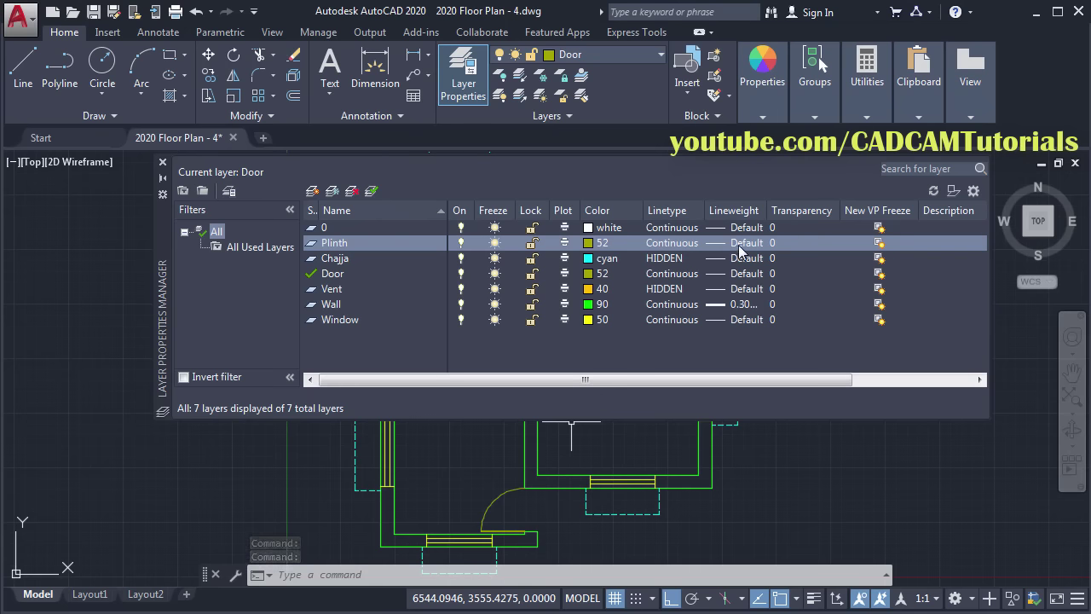
{"action": "left_click", "coordinate": [162, 165]}
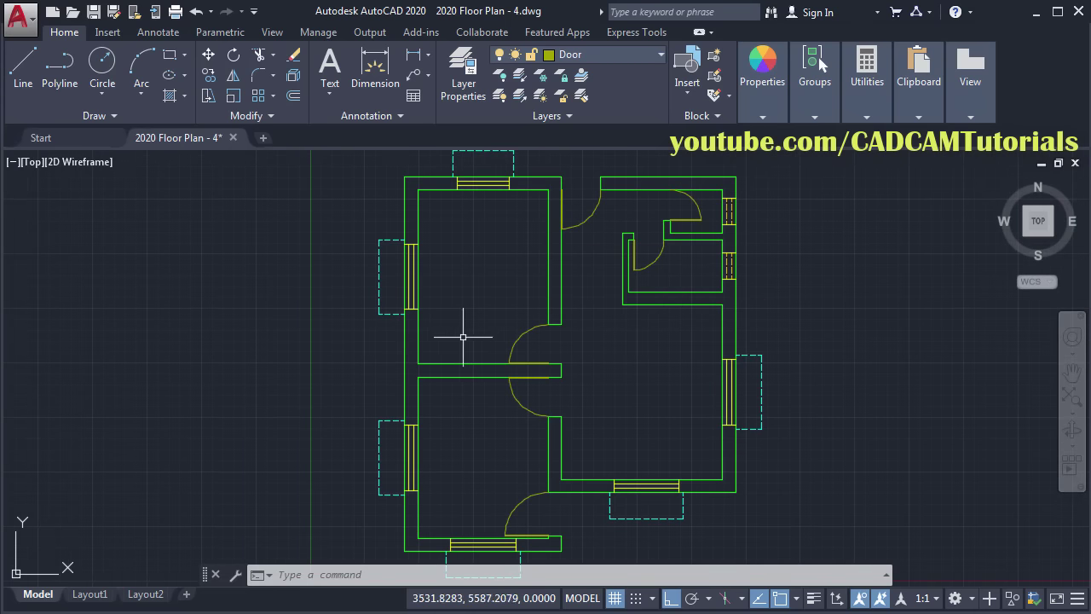
Step: Join the outer wall lines around the whole floor plan into polylines, leaving the door openings as gaps
{"action": "left_click", "coordinate": [404, 388]}
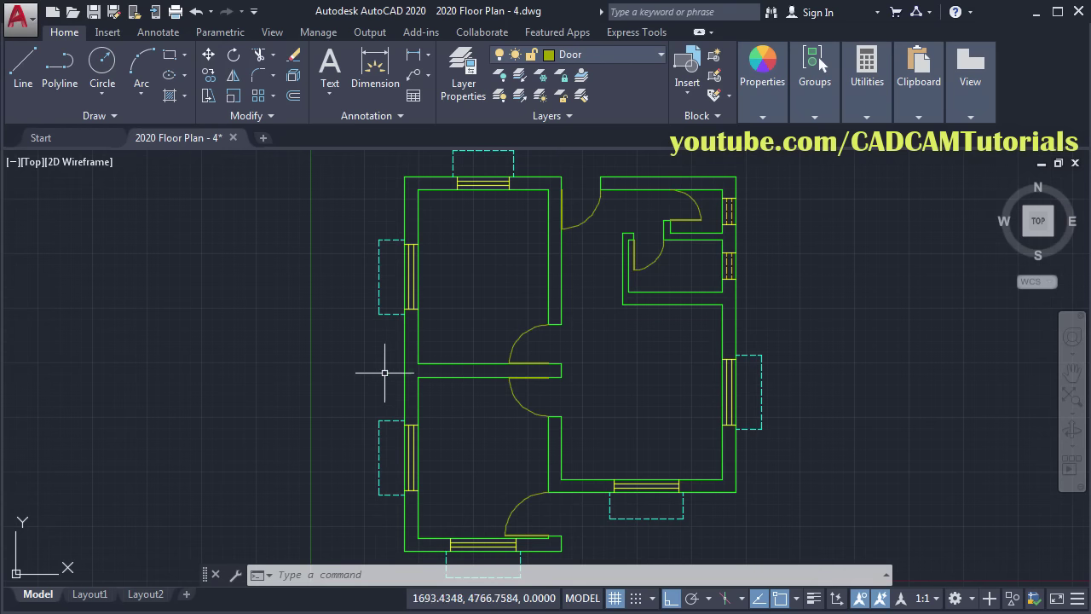
{"action": "left_click", "coordinate": [511, 177]}
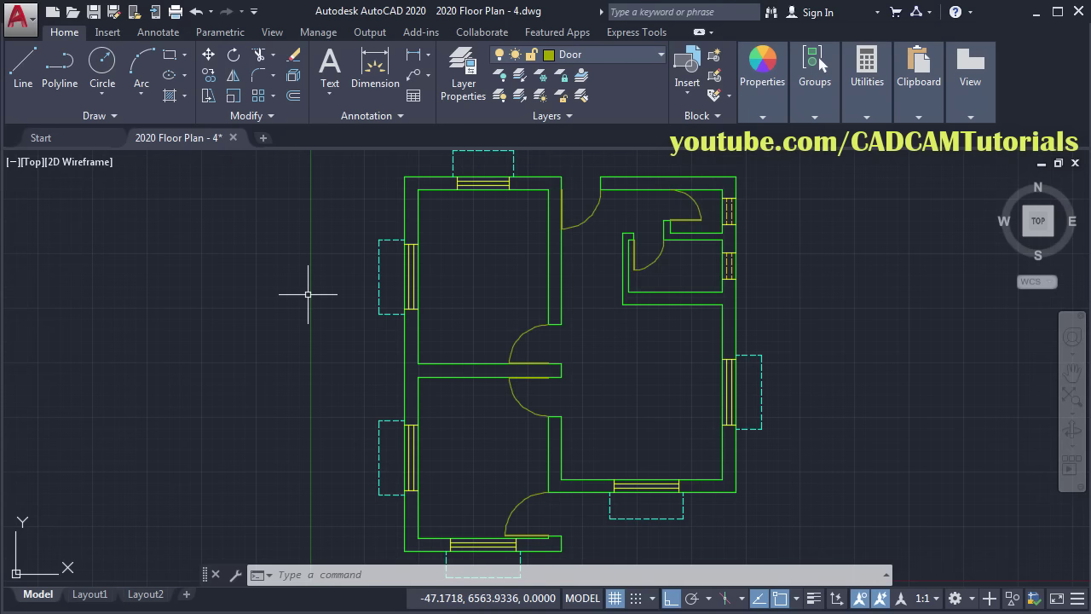
{"action": "left_click", "coordinate": [258, 115]}
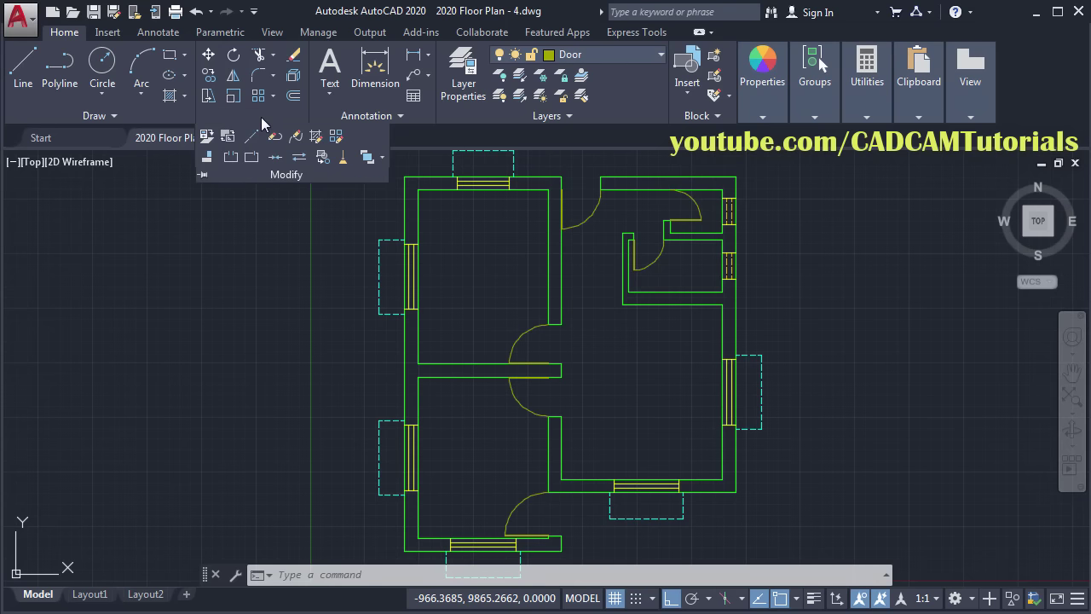
{"action": "left_click", "coordinate": [275, 158]}
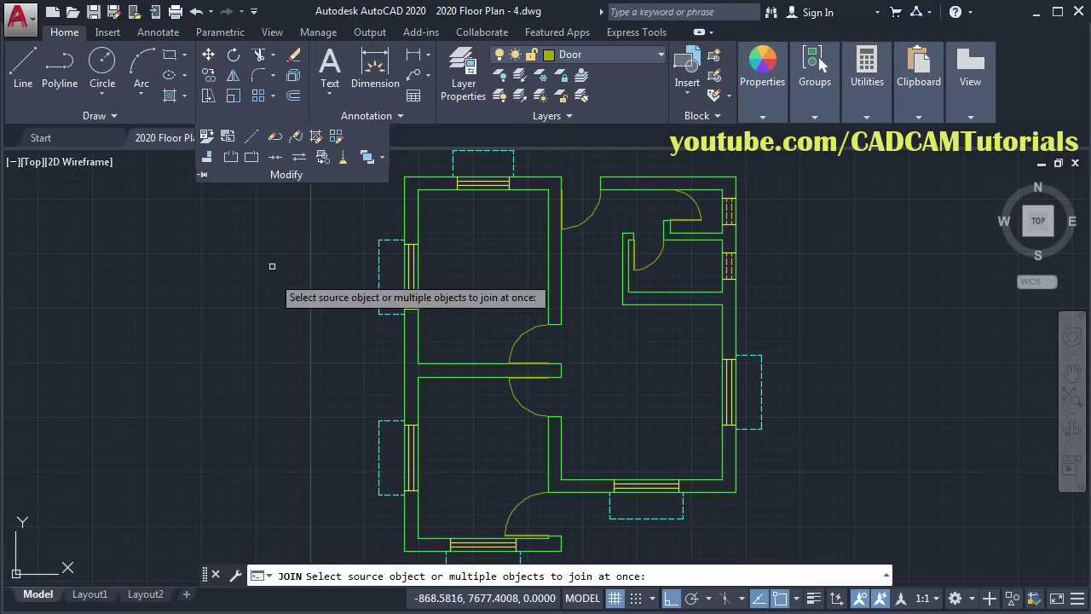
{"action": "left_click", "coordinate": [533, 178]}
{"action": "left_click", "coordinate": [406, 204]}
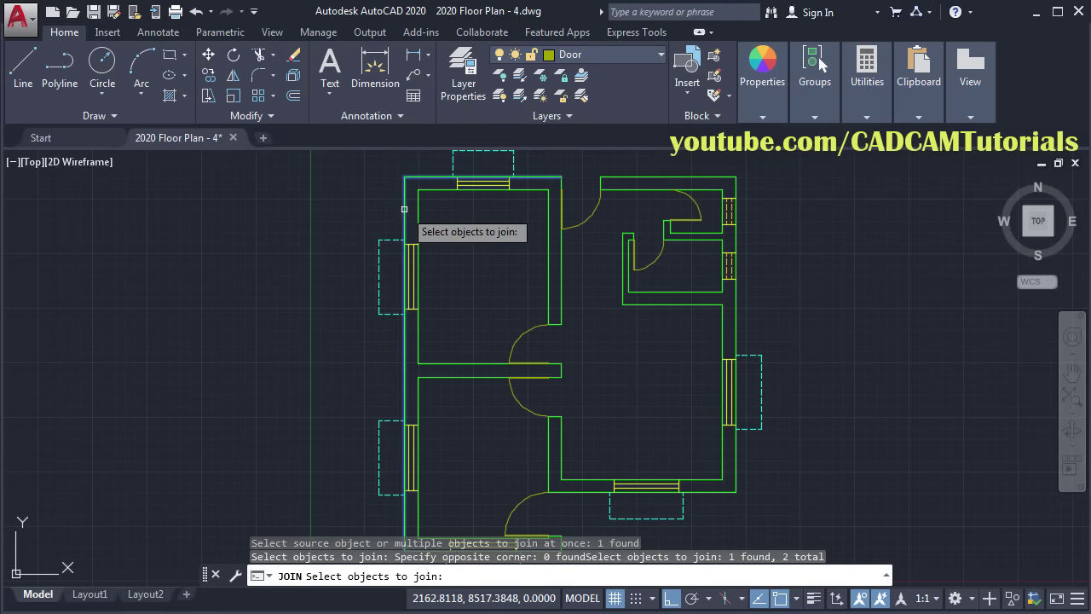
{"action": "middle_click_drag", "start_coordinate": [444, 409], "coordinate": [418, 341]}
{"action": "left_click", "coordinate": [410, 482]}
{"action": "left_click", "coordinate": [561, 422]}
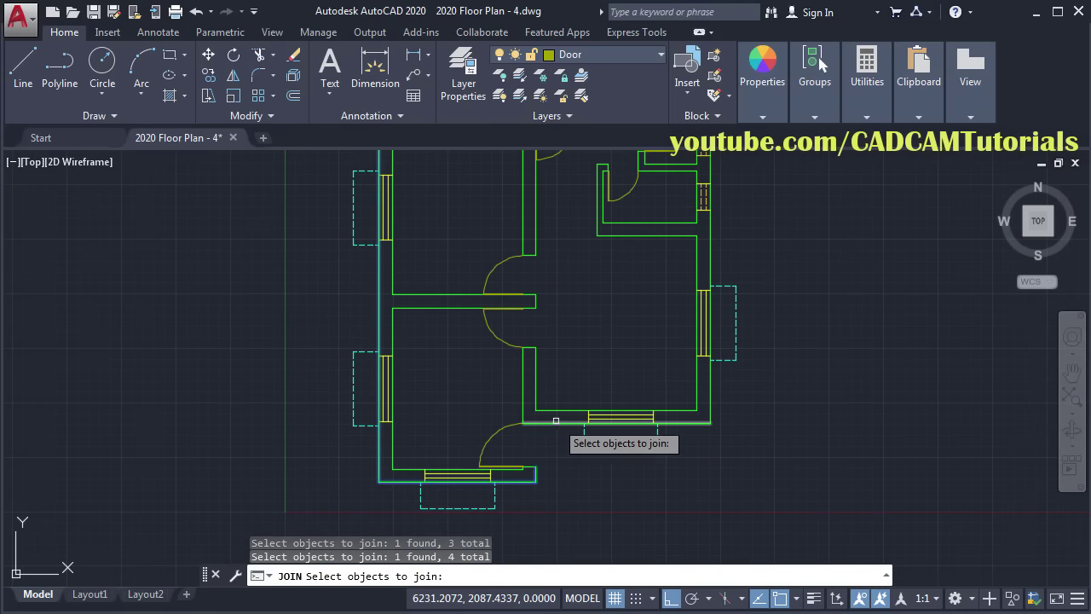
{"action": "left_click", "coordinate": [711, 411]}
{"action": "left_click", "coordinate": [713, 251]}
{"action": "middle_click_drag", "start_coordinate": [731, 246], "coordinate": [733, 423]}
{"action": "left_click", "coordinate": [645, 278]}
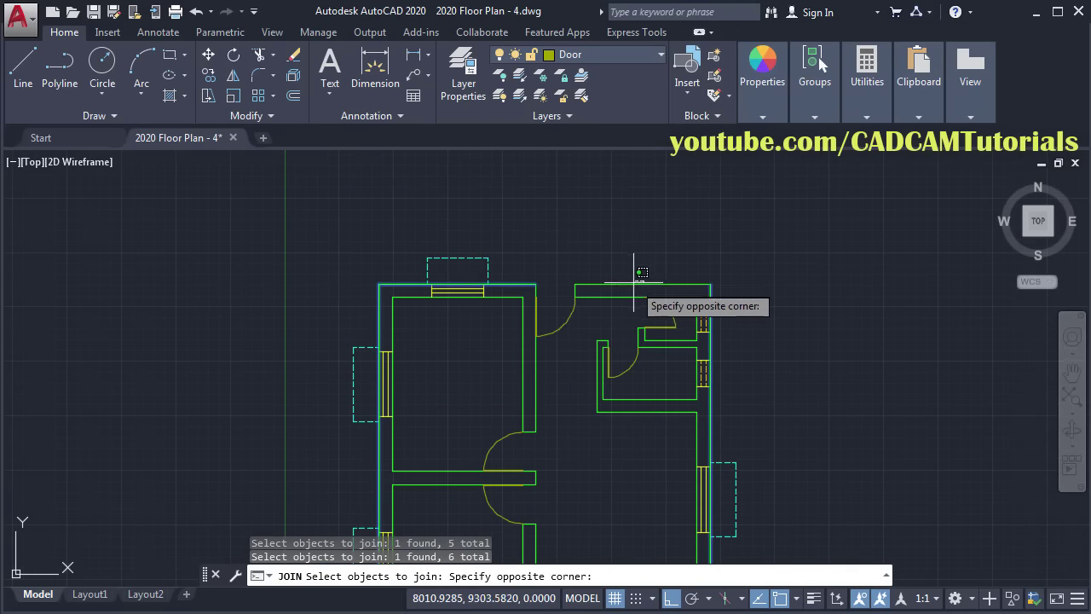
{"action": "left_click", "coordinate": [642, 290]}
{"action": "key", "text": "Return"}
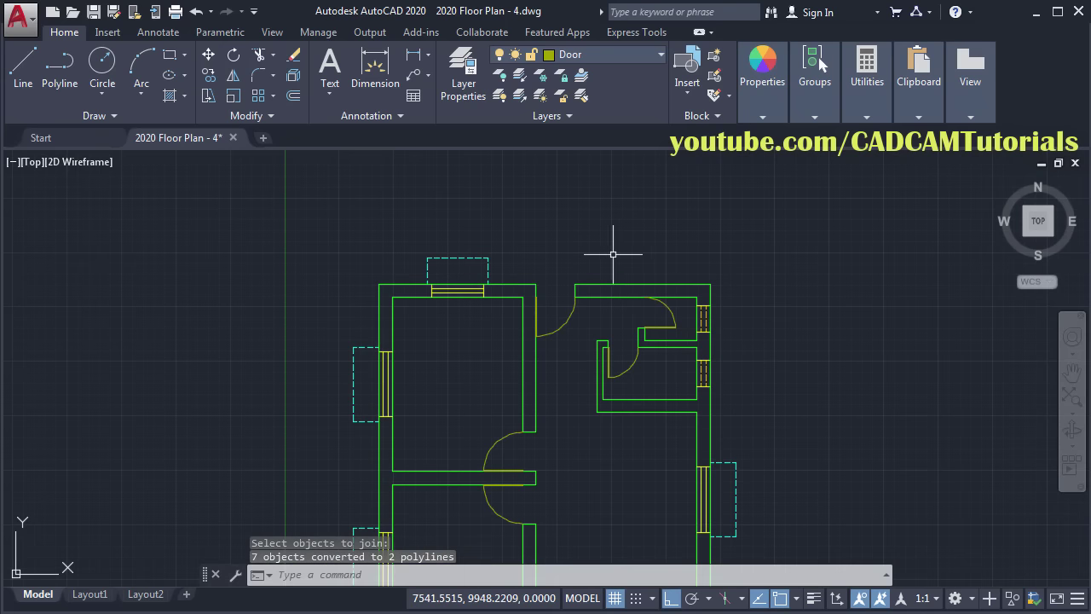
Step: Offset both outer wall polylines 75 outward to form the plinth outline
{"action": "middle_click_drag", "start_coordinate": [628, 236], "coordinate": [622, 182]}
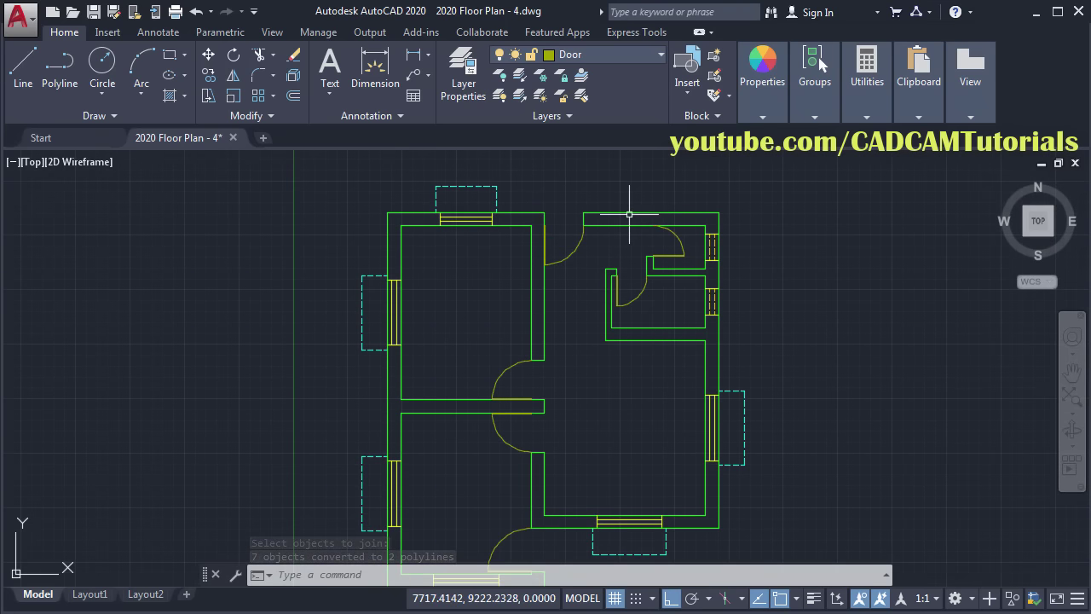
{"action": "middle_click_drag", "start_coordinate": [591, 228], "coordinate": [531, 446]}
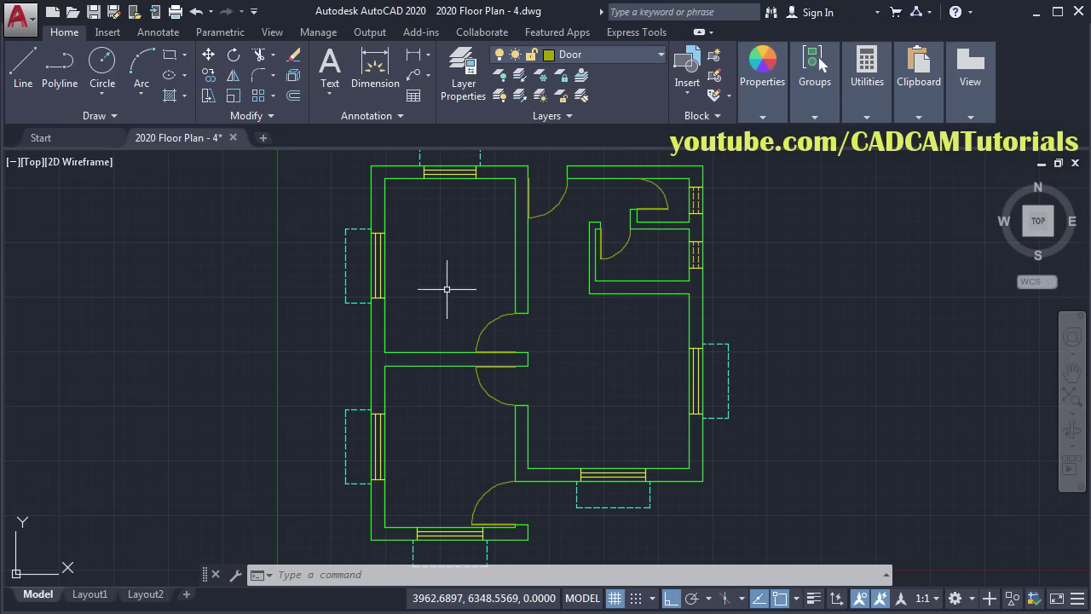
{"action": "left_click", "coordinate": [295, 97]}
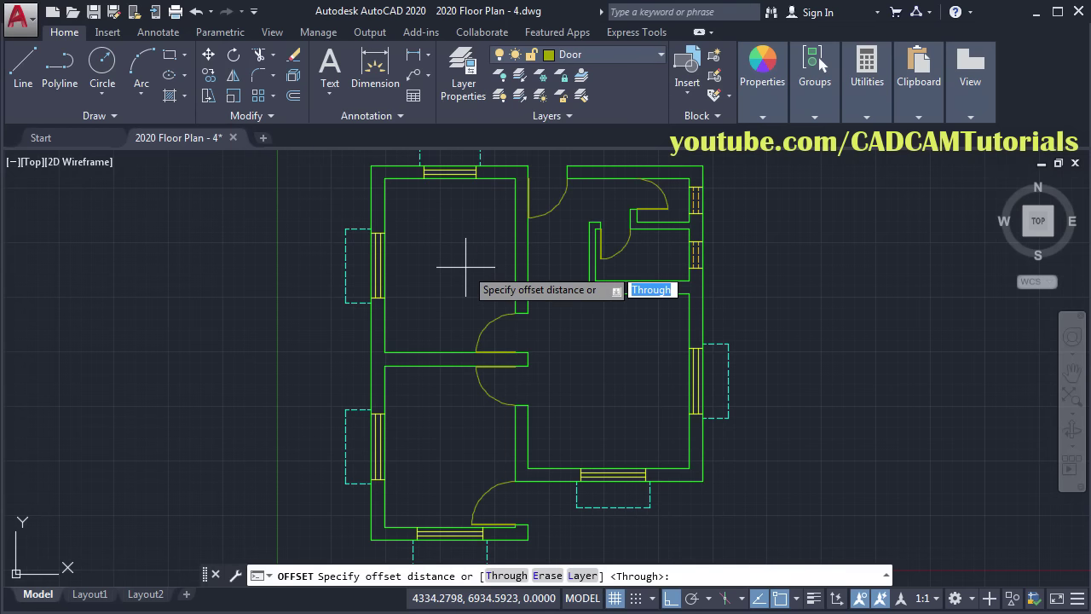
{"action": "type", "text": "75"}
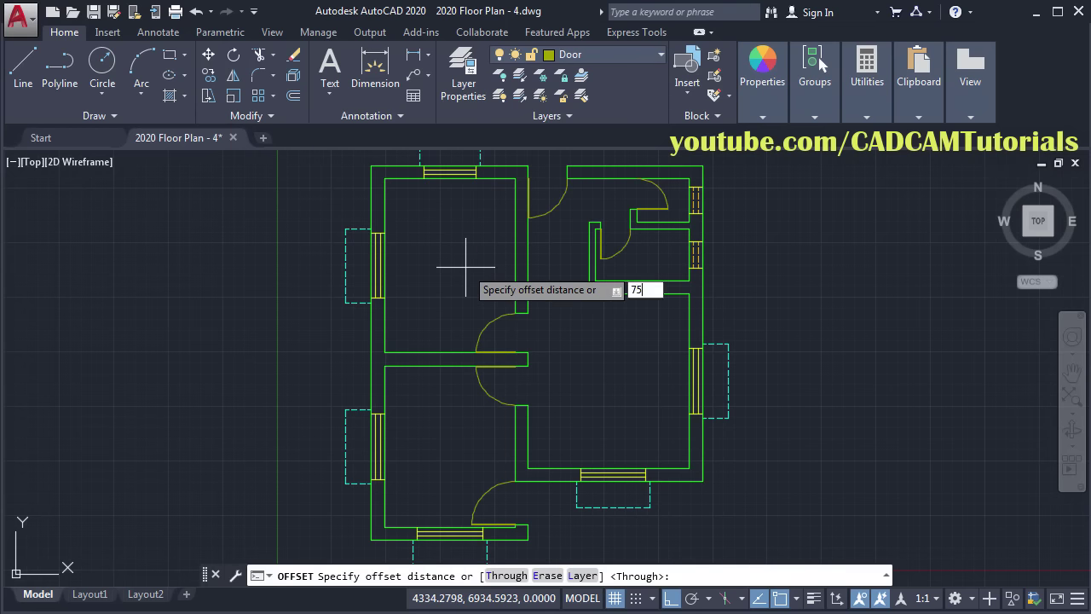
{"action": "key", "text": "Return"}
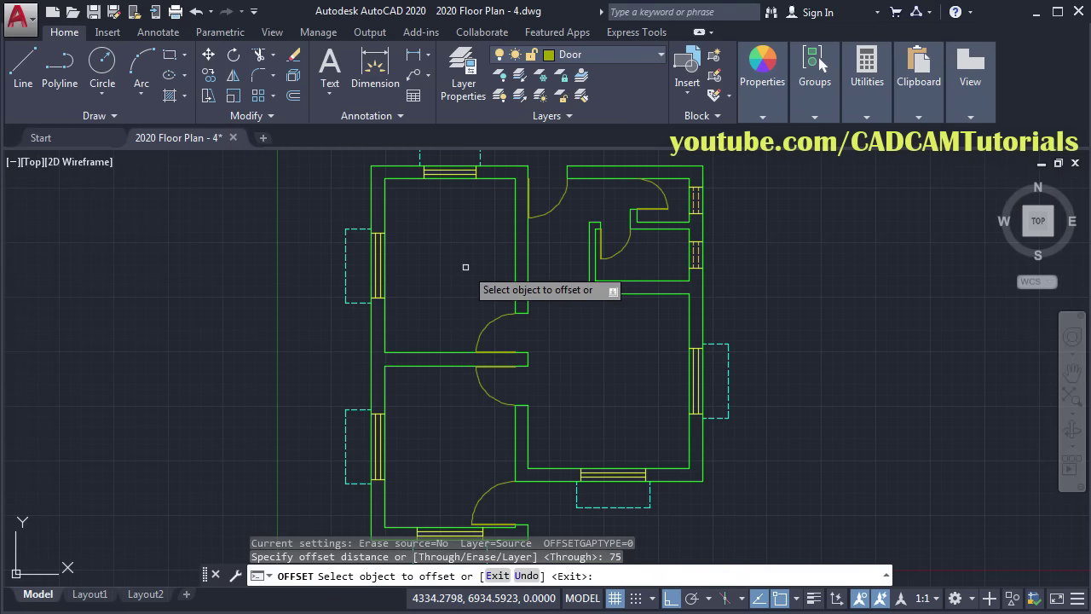
{"action": "left_click", "coordinate": [369, 357]}
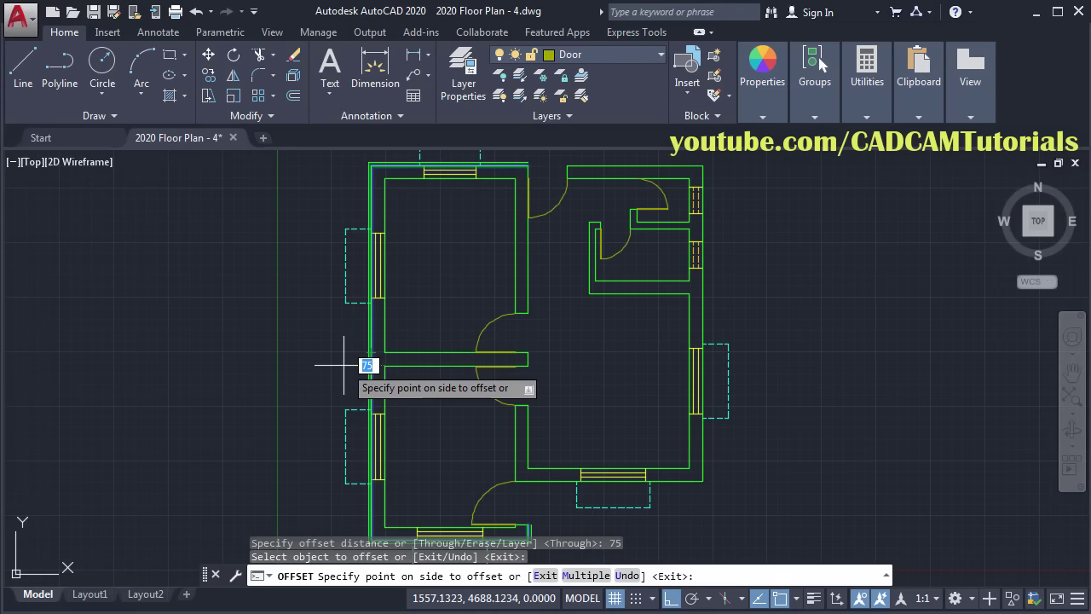
{"action": "left_click", "coordinate": [339, 367]}
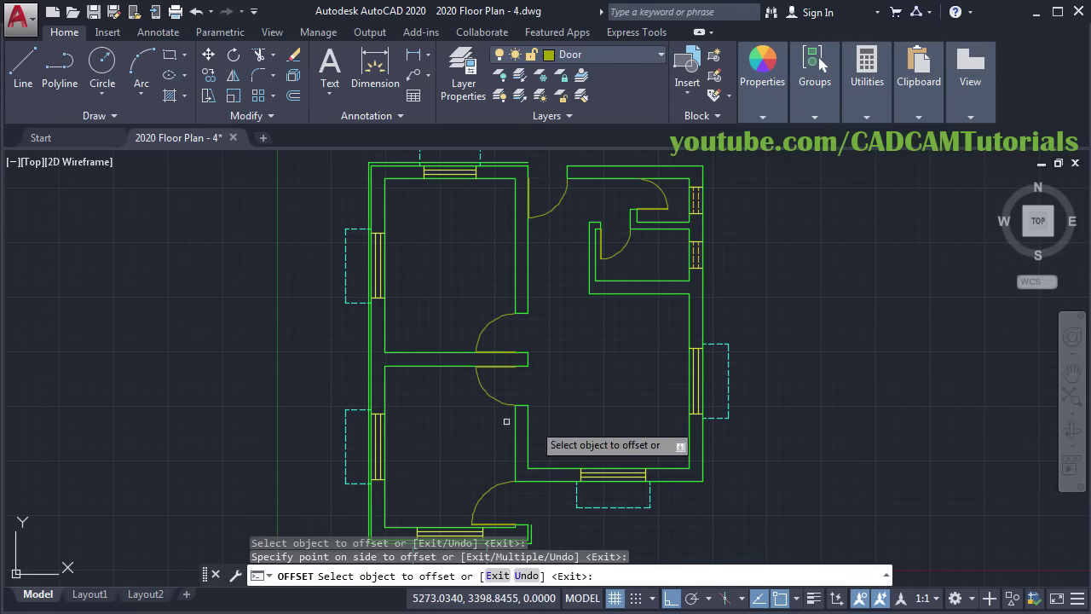
{"action": "left_click", "coordinate": [703, 331]}
{"action": "left_click", "coordinate": [774, 304]}
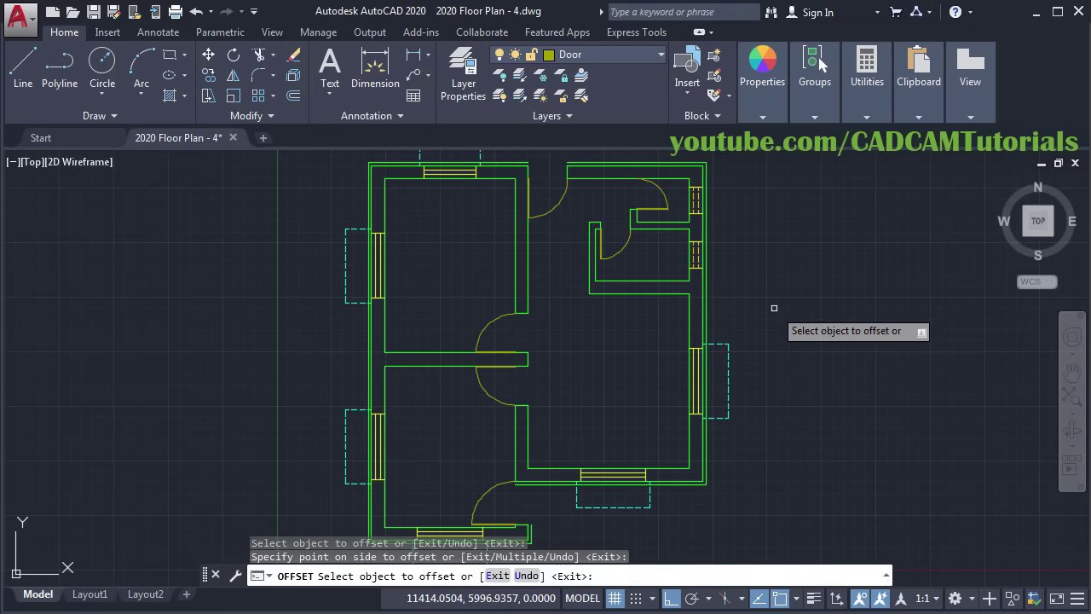
{"action": "key", "text": "Return"}
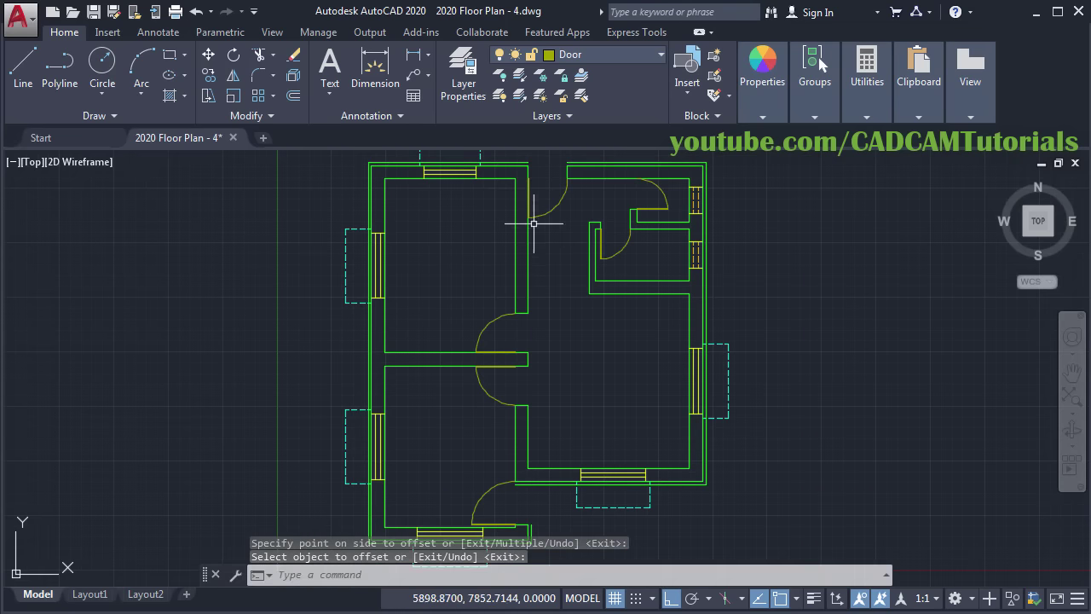
Step: Fillet the open ends of the two plinth offset polylines into a corner beside the front entry door
{"action": "middle_click_drag", "start_coordinate": [543, 516], "coordinate": [519, 428]}
{"action": "scroll", "coordinate": [519, 429], "scroll_direction": "up", "scroll_amount": 4}
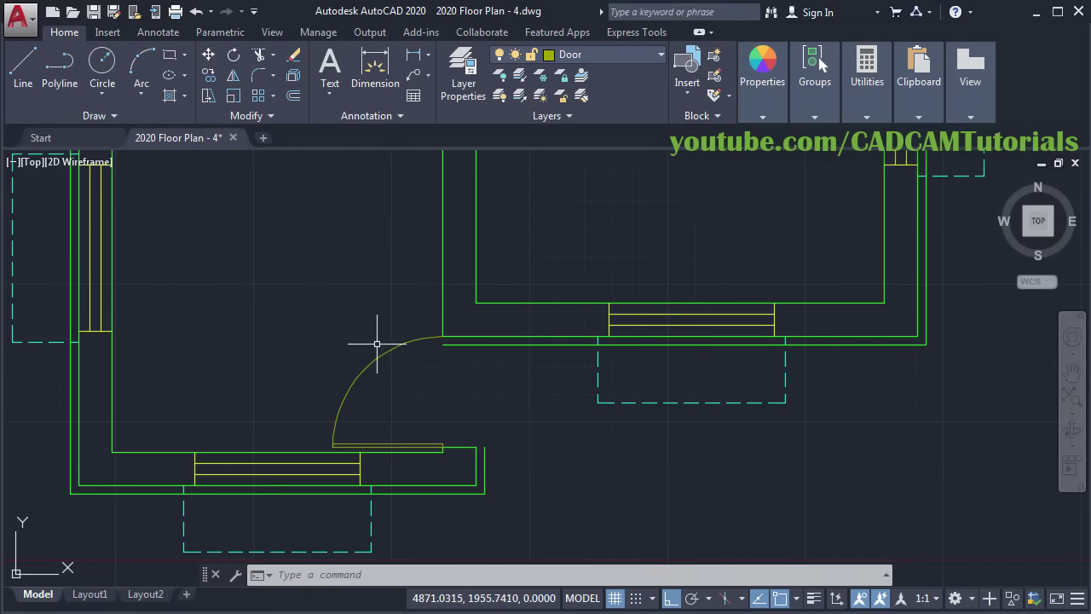
{"action": "left_click", "coordinate": [259, 79]}
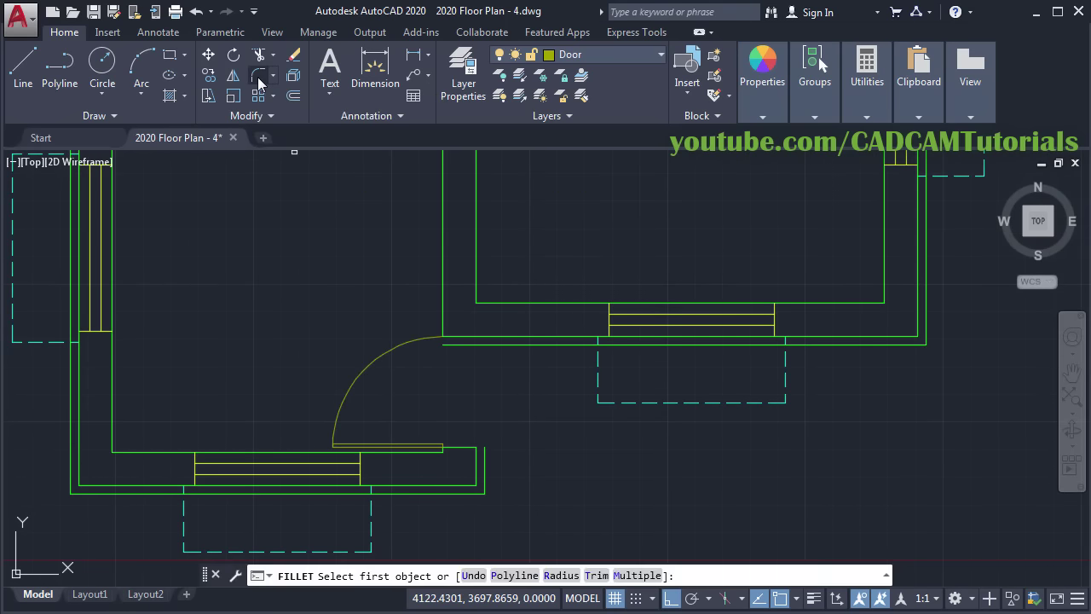
{"action": "left_click", "coordinate": [483, 466]}
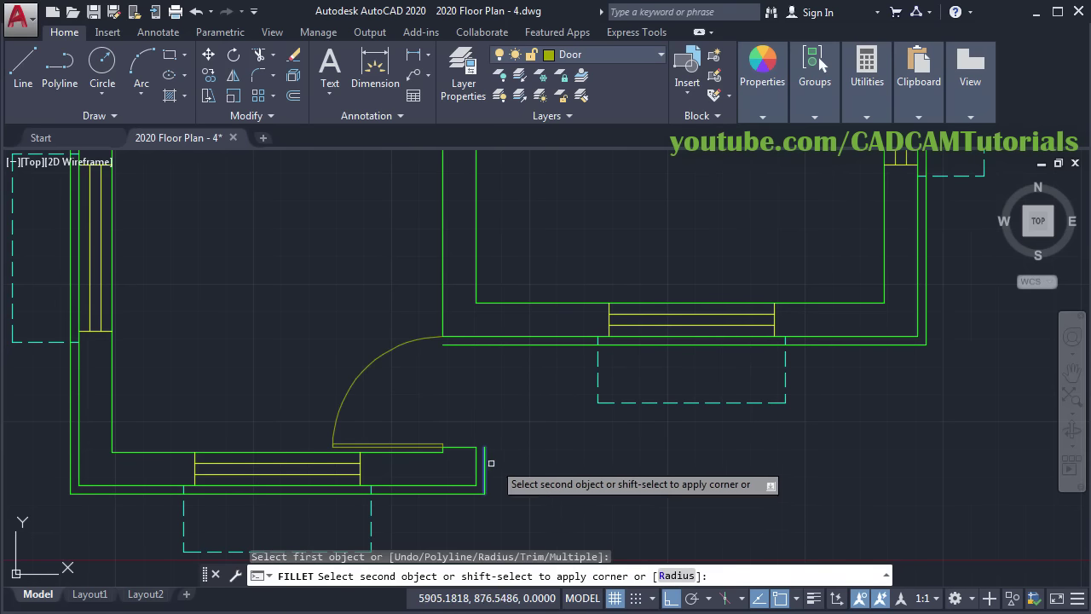
{"action": "left_click", "coordinate": [559, 344]}
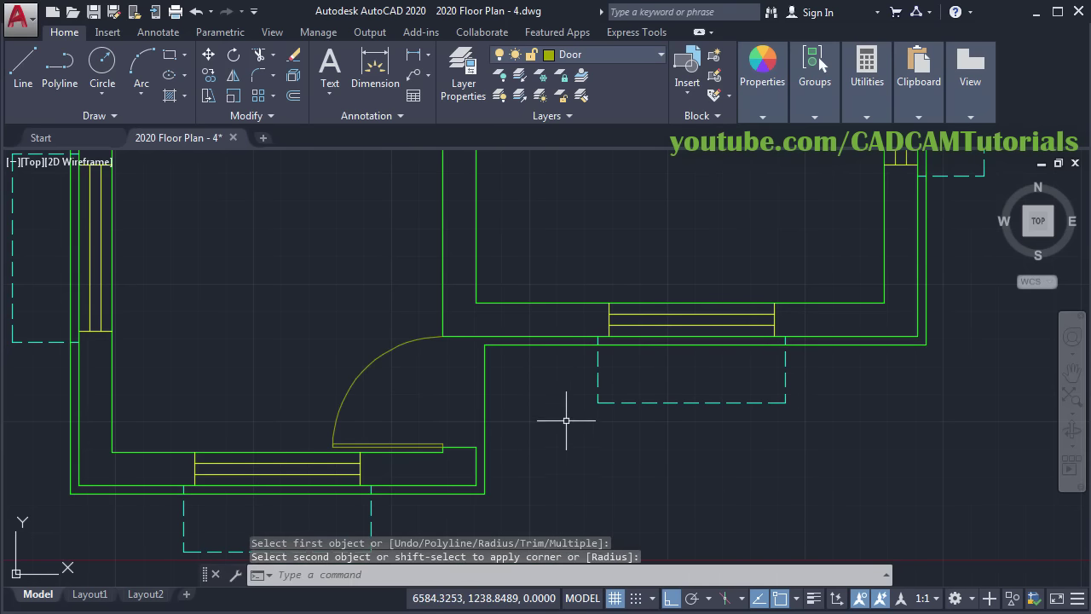
Step: Close the plinth polyline across the rear entry door opening with Polyline Edit
{"action": "scroll", "coordinate": [527, 401], "scroll_direction": "down", "scroll_amount": 3}
{"action": "middle_click_drag", "start_coordinate": [597, 276], "coordinate": [596, 455]}
{"action": "scroll", "coordinate": [526, 257], "scroll_direction": "up", "scroll_amount": 6}
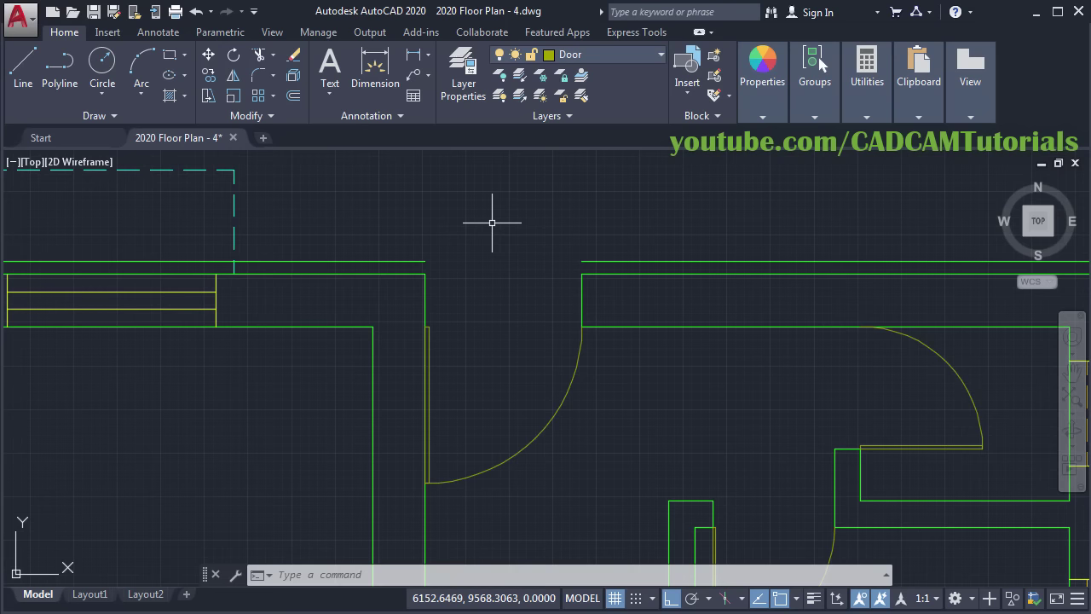
{"action": "type", "text": "pe"}
{"action": "key", "text": "Return"}
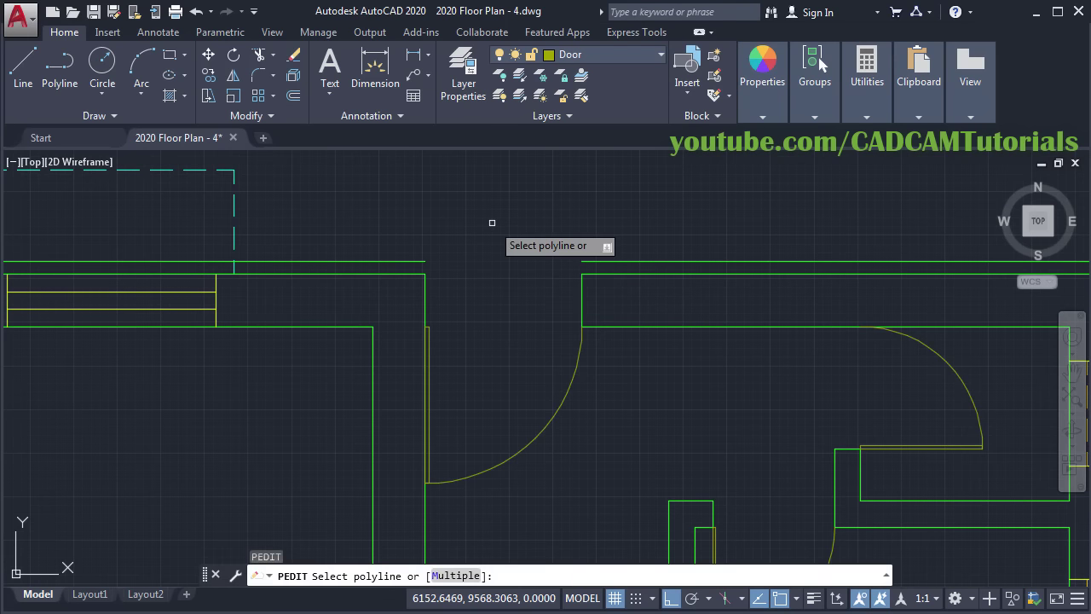
{"action": "left_click", "coordinate": [398, 261]}
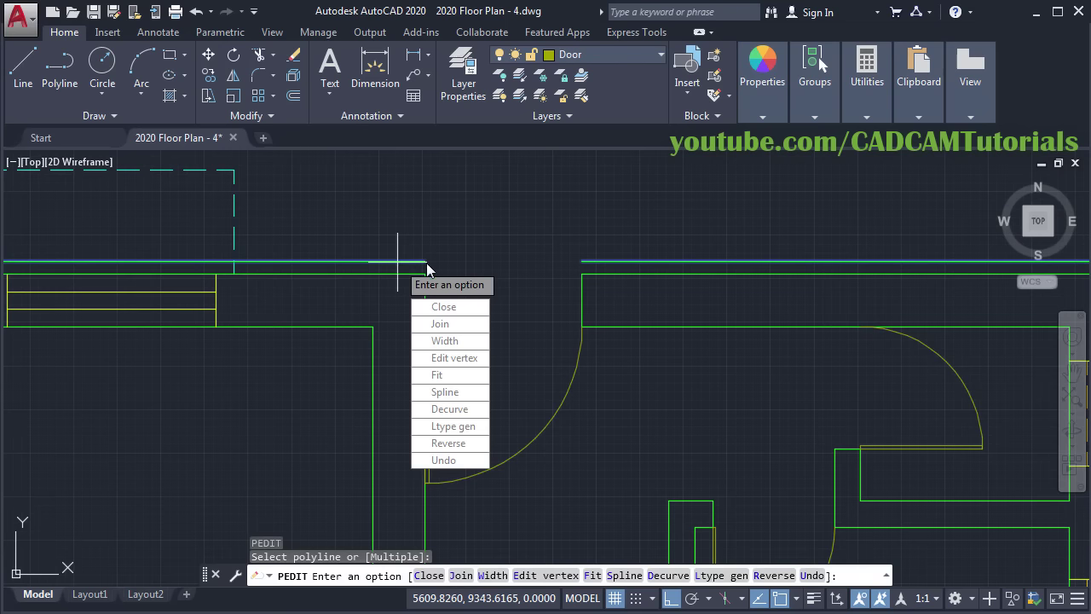
{"action": "left_click", "coordinate": [444, 307]}
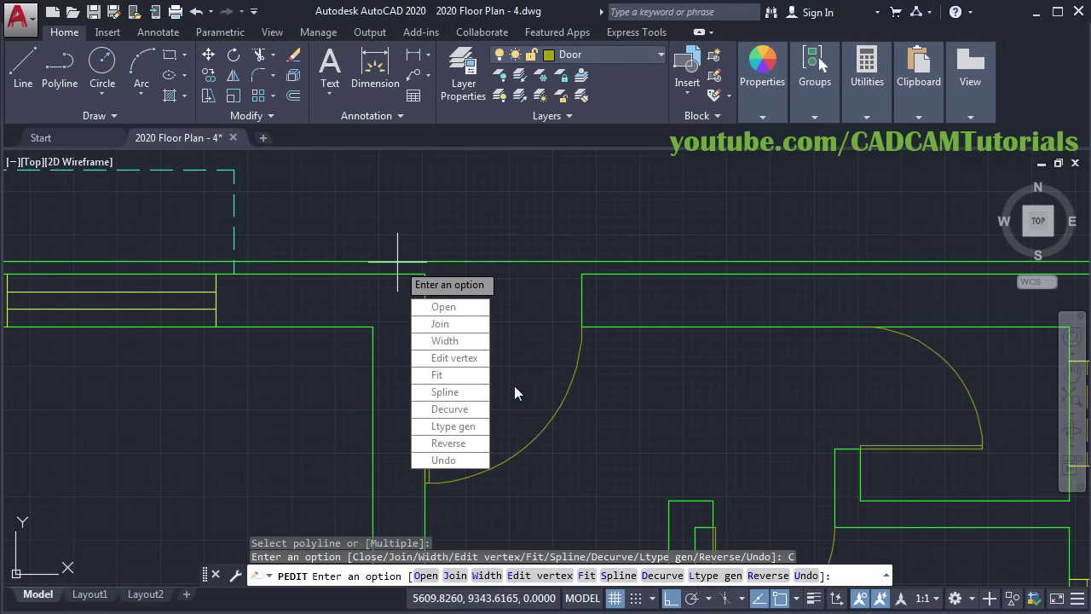
{"action": "key", "text": "Escape"}
{"action": "scroll", "coordinate": [495, 239], "scroll_direction": "down", "scroll_amount": 4}
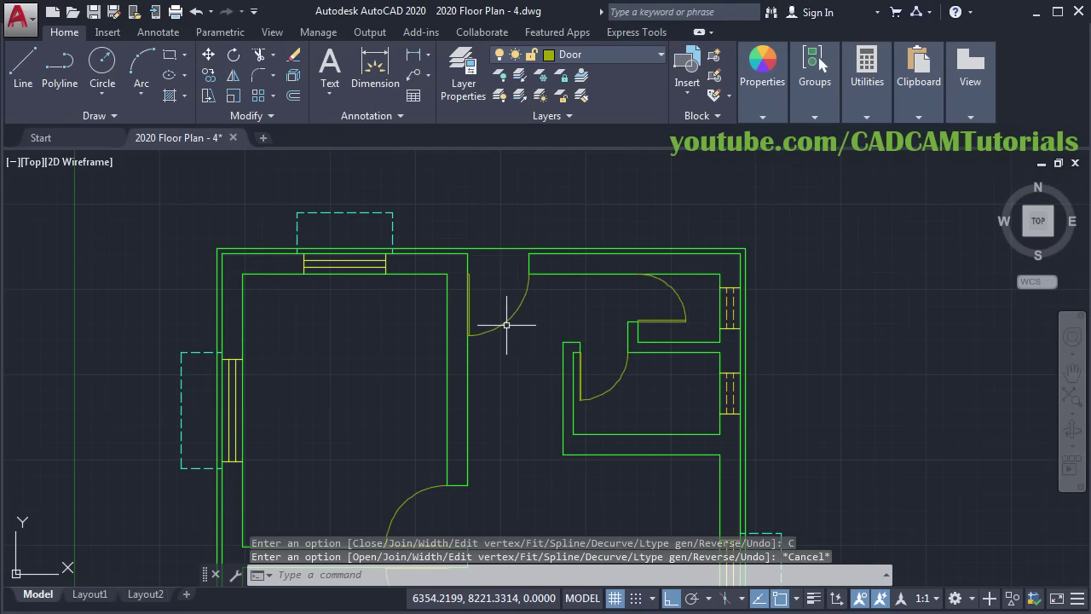
Step: Move the closed plinth outline around the outer walls from the Wall layer to the Plinth layer
{"action": "scroll", "coordinate": [506, 325], "scroll_direction": "up", "scroll_amount": 3}
{"action": "scroll", "coordinate": [528, 338], "scroll_direction": "down", "scroll_amount": 5}
{"action": "middle_click_drag", "start_coordinate": [529, 339], "coordinate": [531, 365]}
{"action": "scroll", "coordinate": [469, 180], "scroll_direction": "up", "scroll_amount": 2}
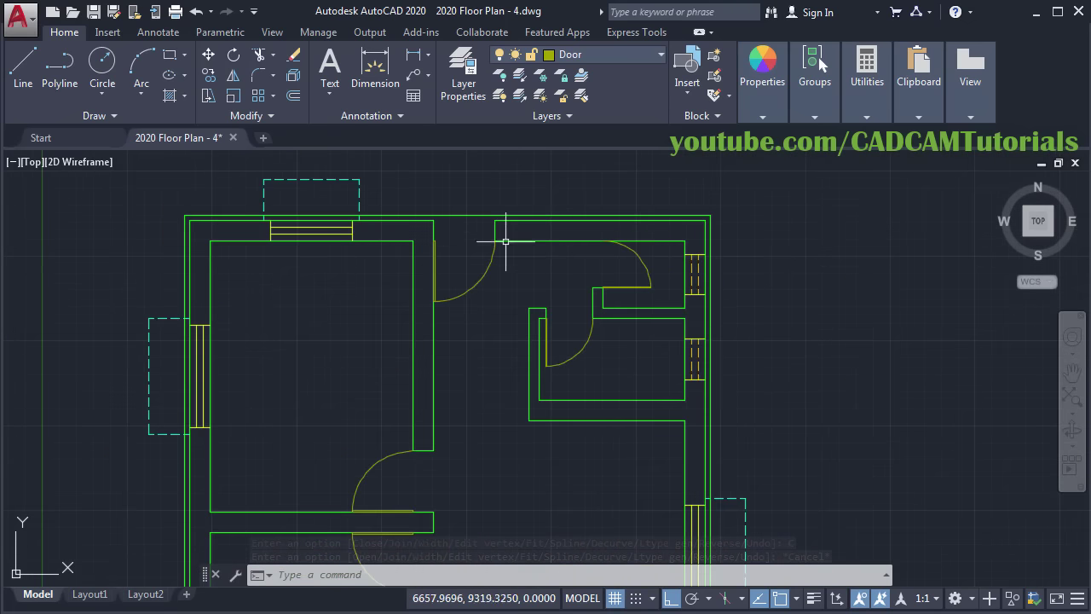
{"action": "left_click", "coordinate": [465, 216]}
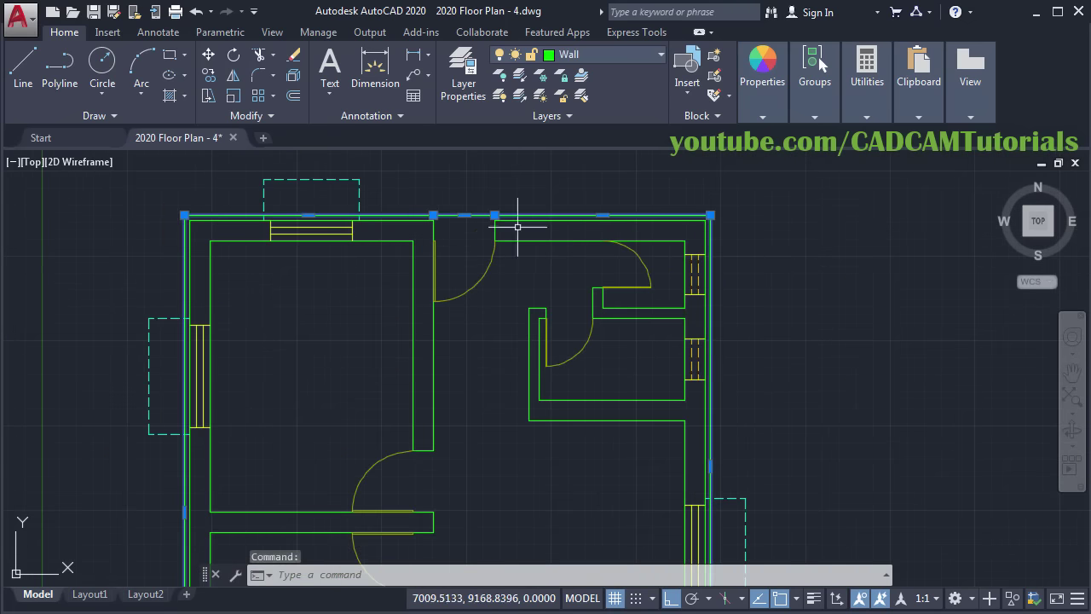
{"action": "left_click", "coordinate": [587, 55]}
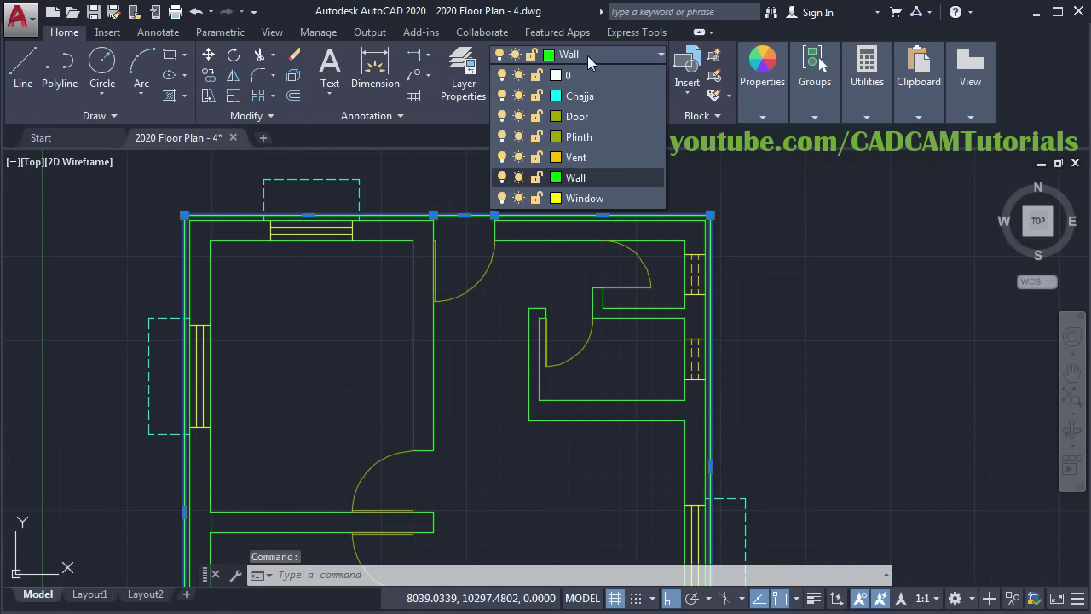
{"action": "left_click", "coordinate": [580, 136]}
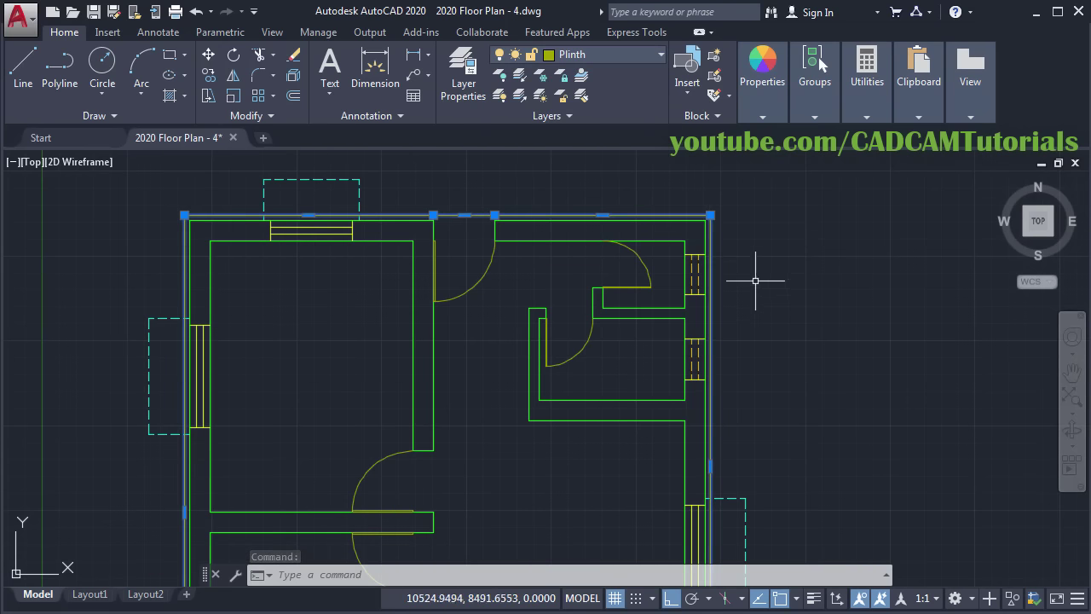
{"action": "key", "text": "Escape"}
Step: Check the RCC slab projection in the floor plan PDF in Adobe Reader, and offset the plinth outline 75 outward in AutoCAD
{"action": "key", "text": "alt+Tab"}
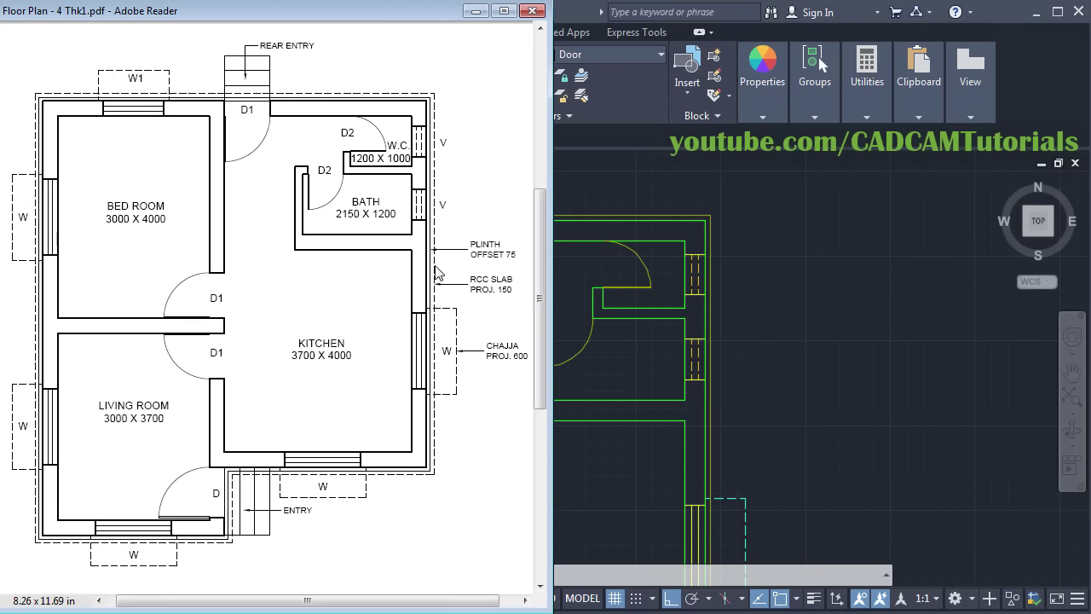
{"action": "left_click", "coordinate": [825, 271]}
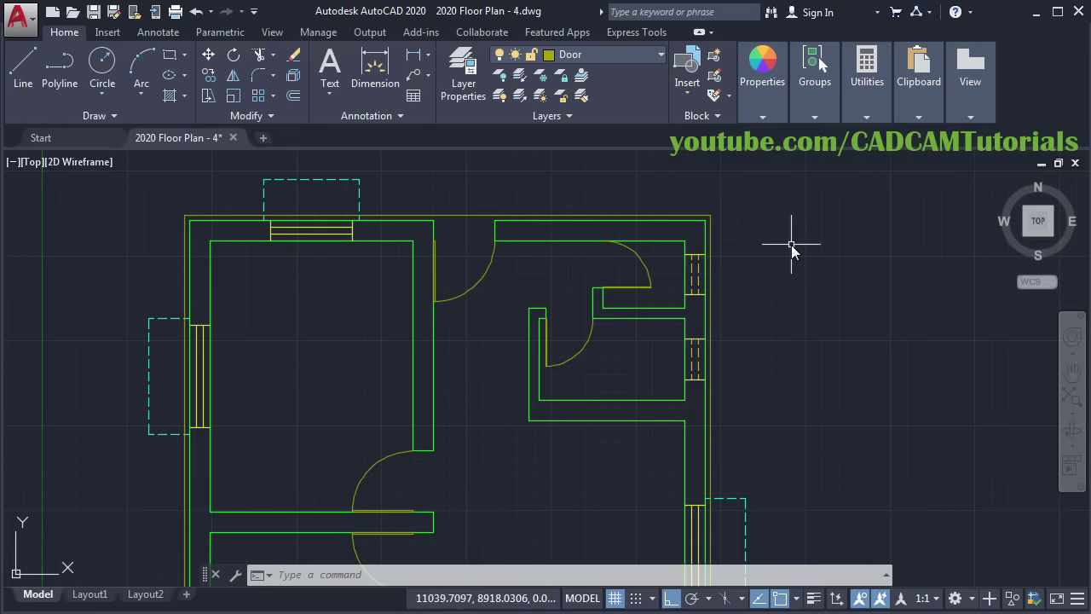
{"action": "left_click", "coordinate": [287, 95]}
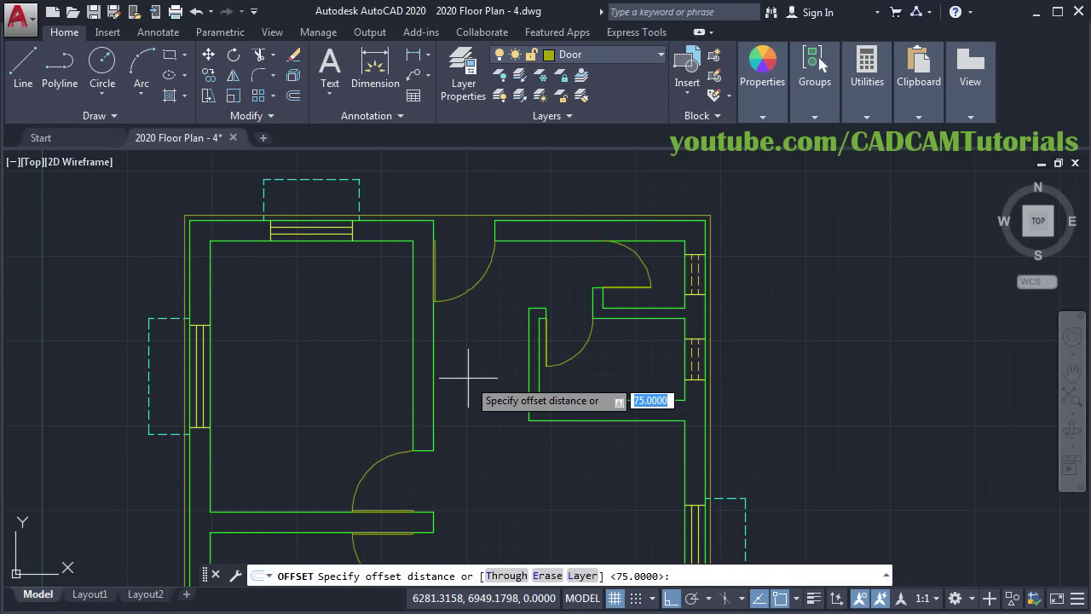
{"action": "key", "text": "Return"}
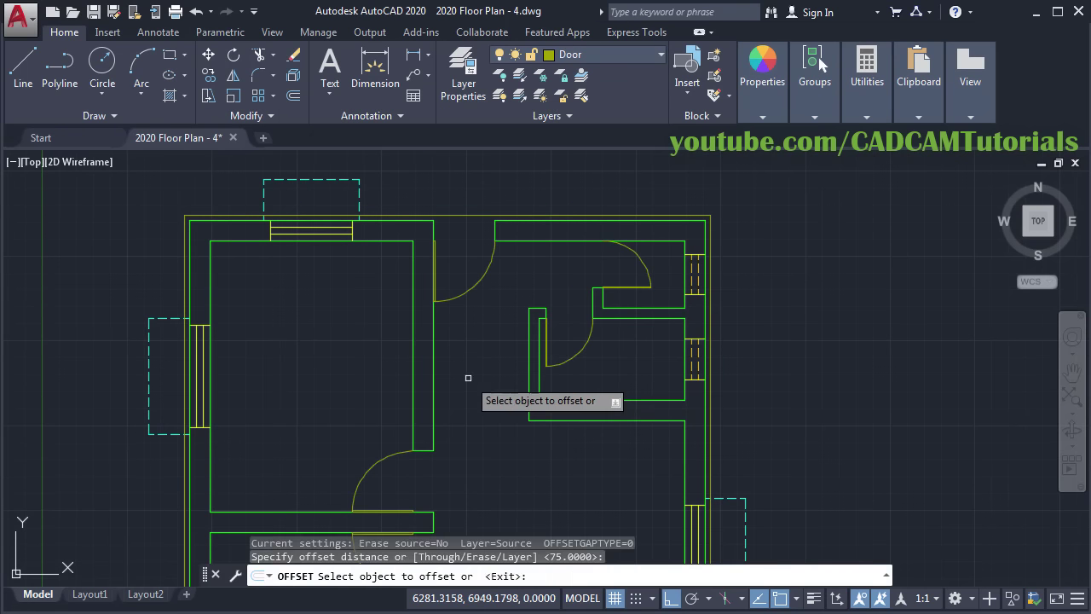
{"action": "left_click", "coordinate": [463, 219]}
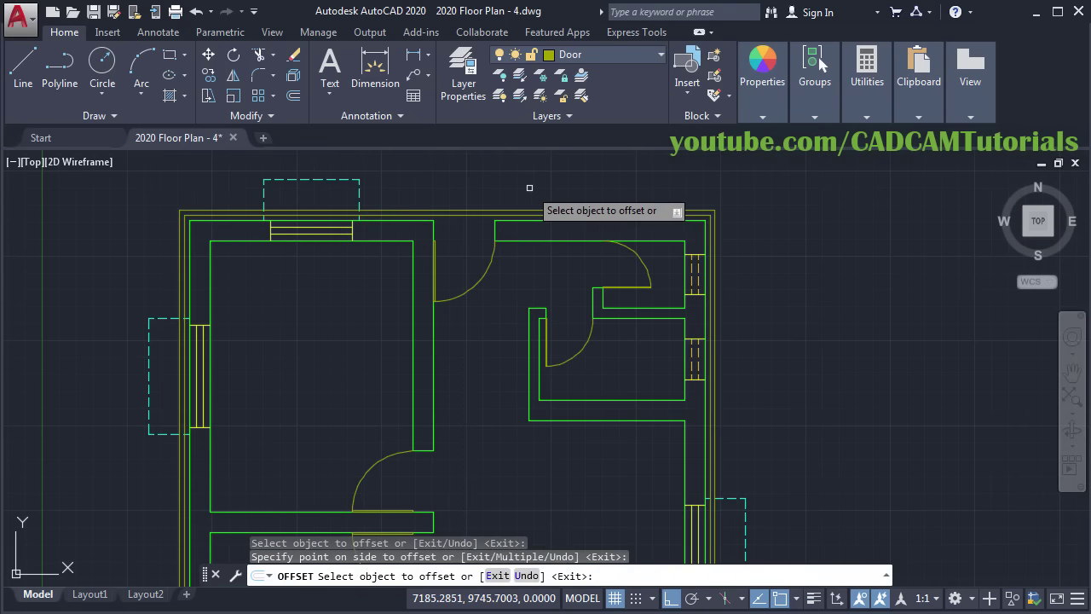
{"action": "key", "text": "Escape"}
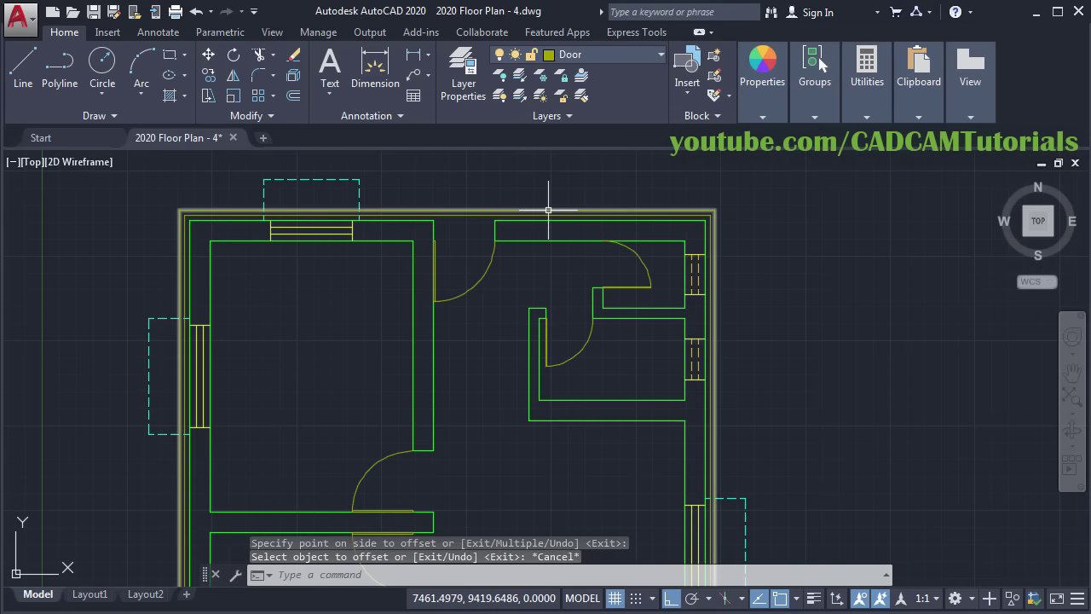
Step: Move the outermost offset outline, the RCC slab projection, to the Chajja layer
{"action": "left_click", "coordinate": [548, 209]}
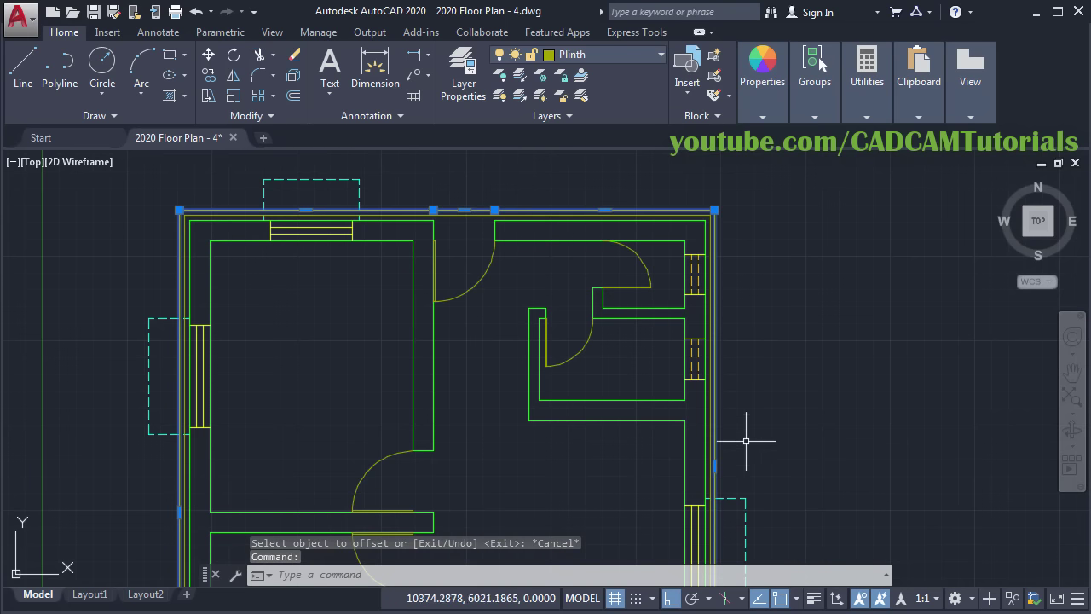
{"action": "left_click", "coordinate": [608, 54]}
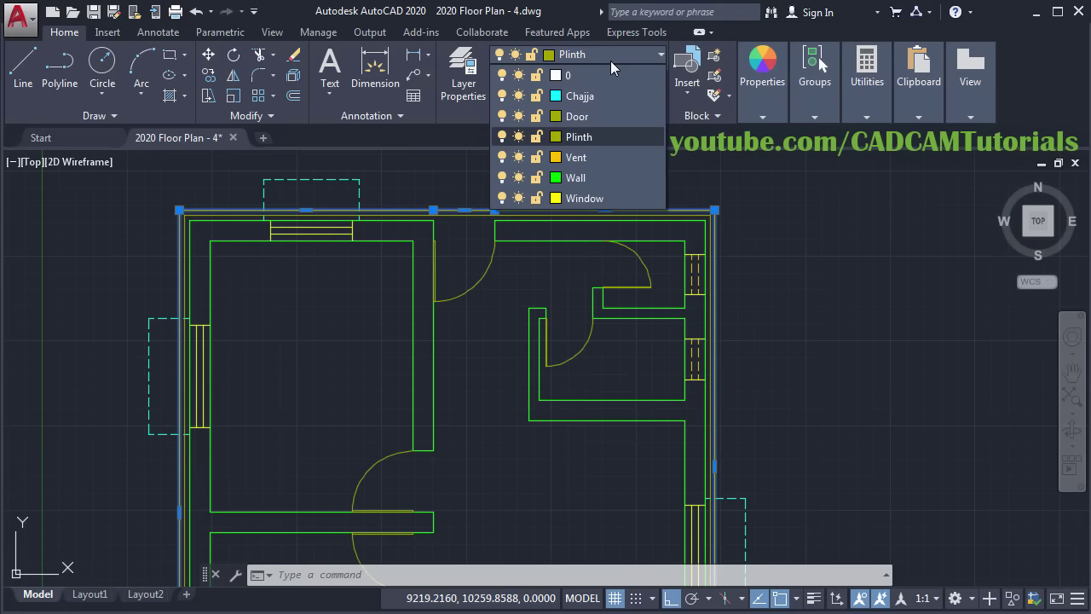
{"action": "left_click", "coordinate": [591, 98]}
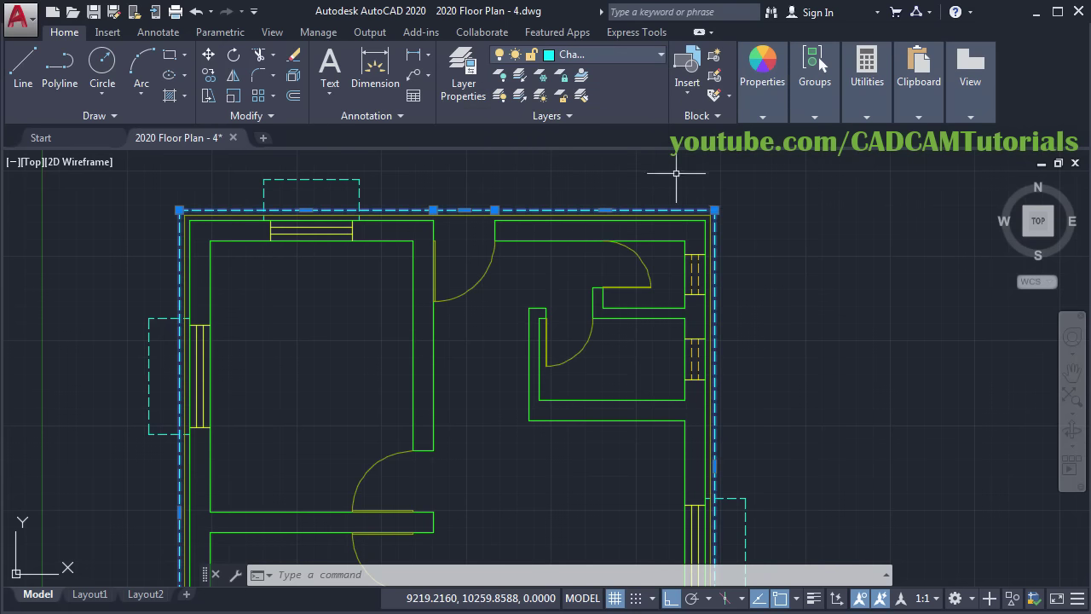
{"action": "key", "text": "Escape"}
{"action": "scroll", "coordinate": [755, 318], "scroll_direction": "down", "scroll_amount": 3}
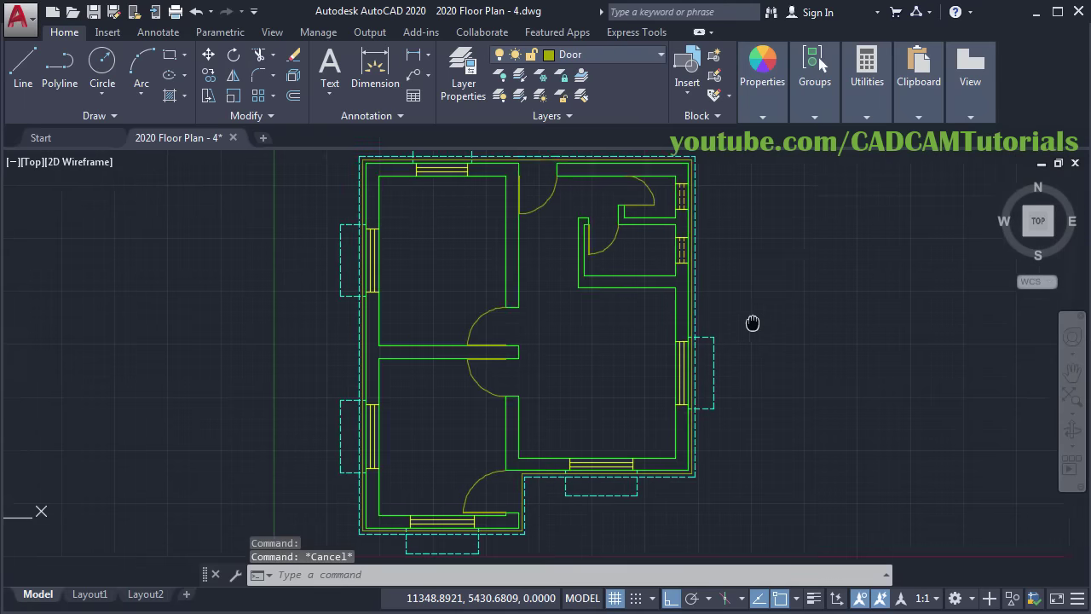
Step: Check the entry steps in the floor plan PDF in Adobe Reader, and create a new layer named Steps in AutoCAD
{"action": "key", "text": "alt+Tab"}
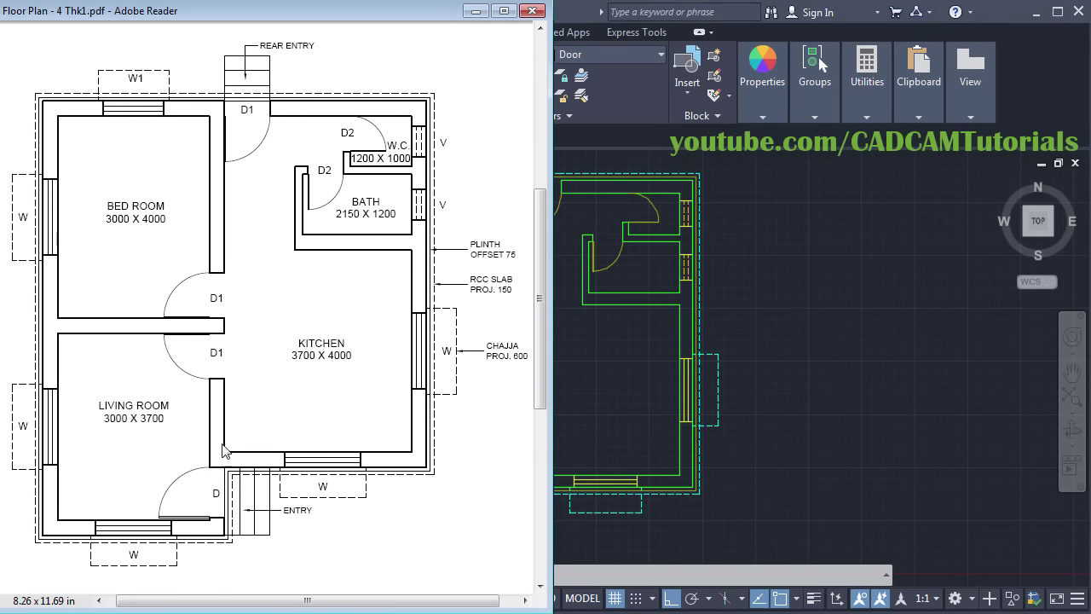
{"action": "left_click", "coordinate": [639, 410]}
{"action": "scroll", "coordinate": [497, 463], "scroll_direction": "up", "scroll_amount": 2}
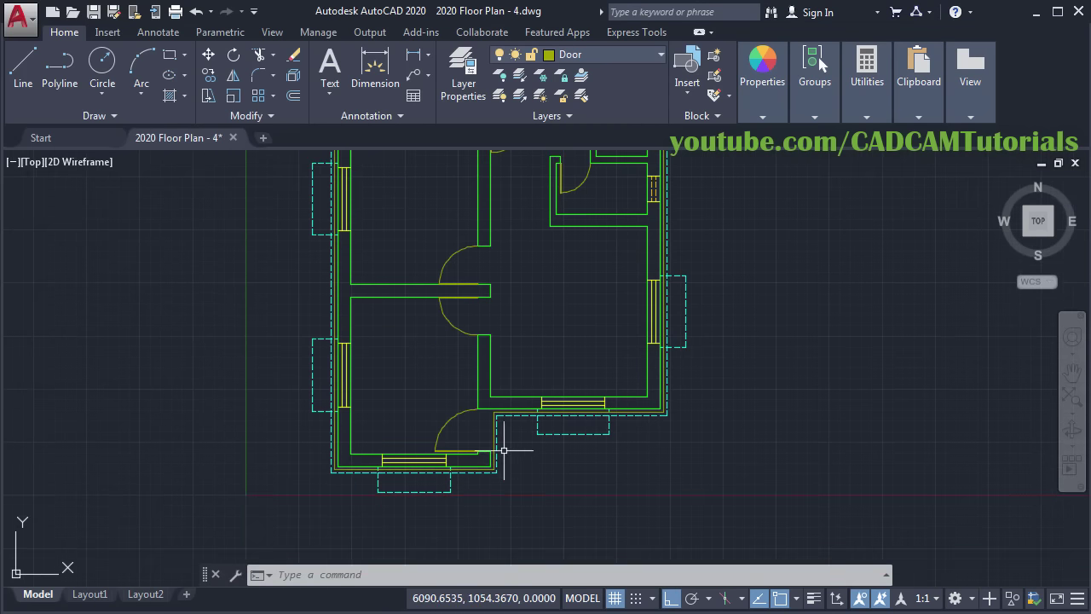
{"action": "scroll", "coordinate": [504, 450], "scroll_direction": "up", "scroll_amount": 4}
{"action": "scroll", "coordinate": [557, 380], "scroll_direction": "up", "scroll_amount": 1}
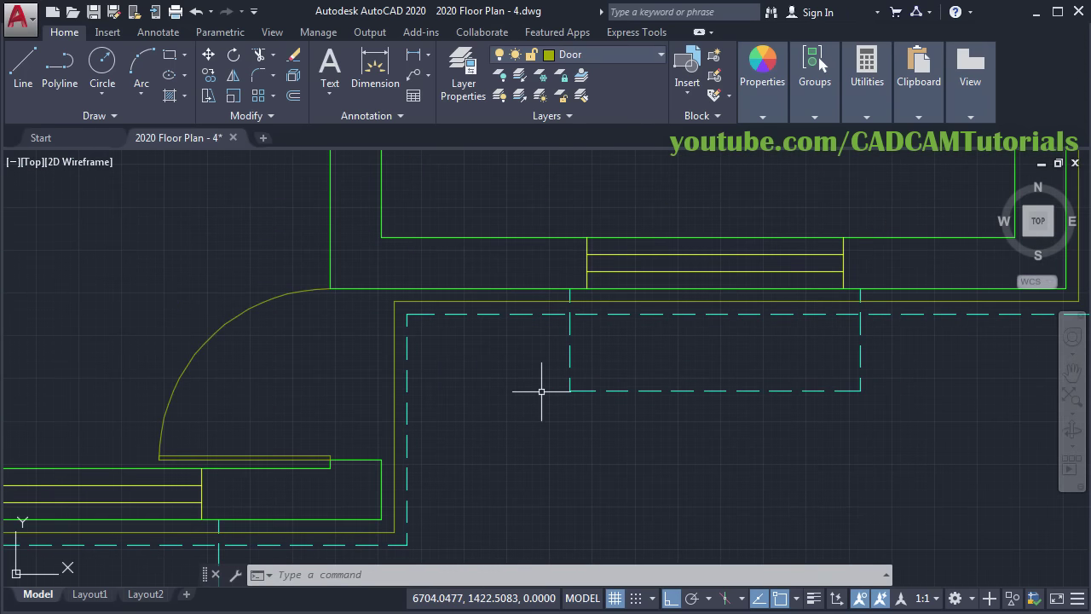
{"action": "left_click", "coordinate": [468, 82]}
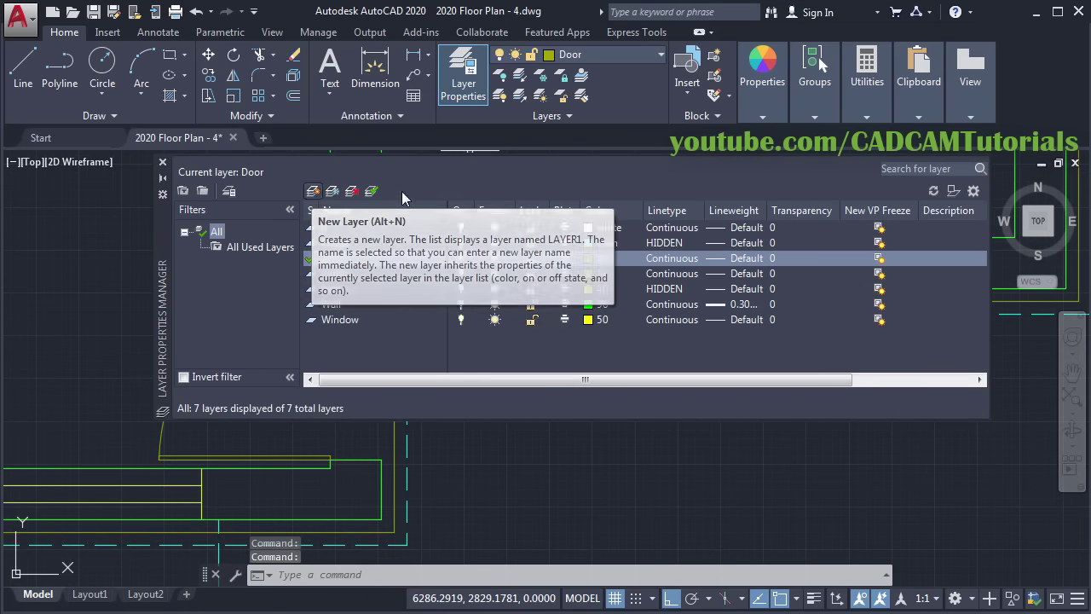
{"action": "left_click", "coordinate": [313, 192]}
{"action": "type", "text": "S"}
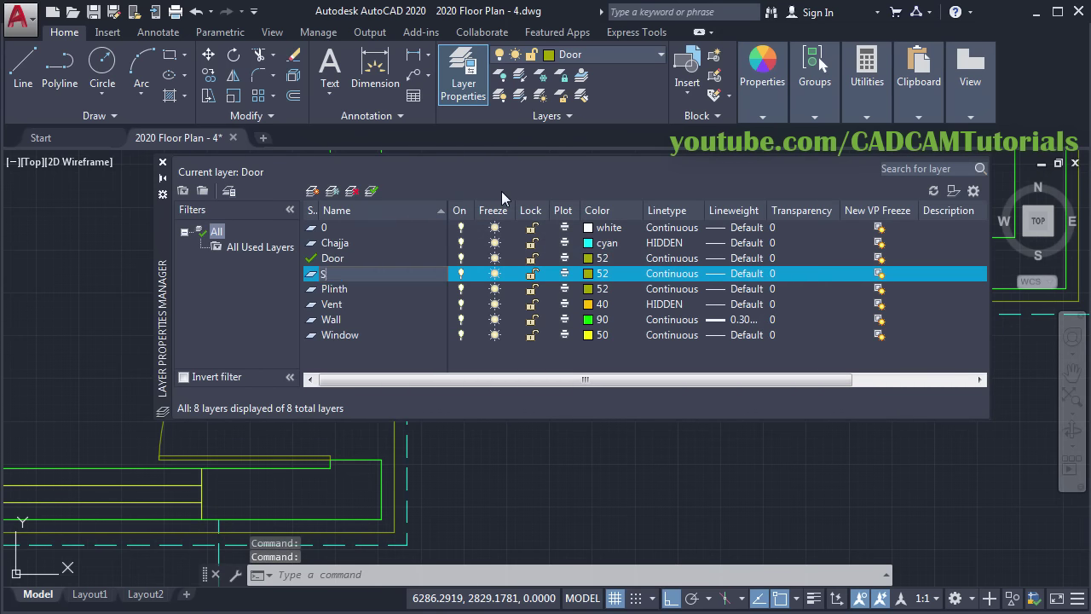
{"action": "type", "text": "teps"}
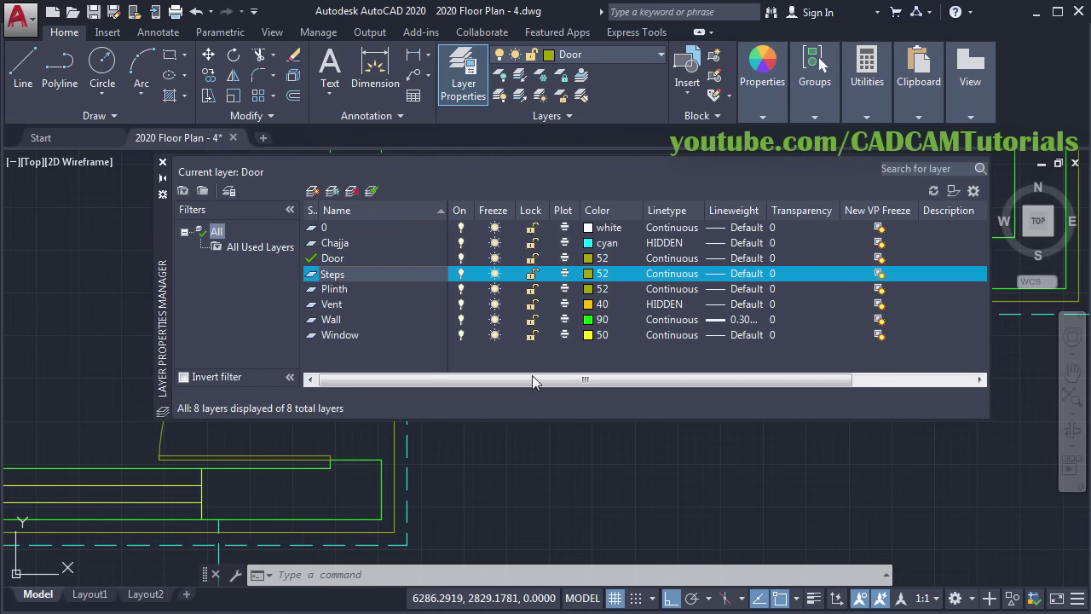
Step: Set the Steps layer's color to index 201 and make Steps the current layer
{"action": "left_click", "coordinate": [591, 274]}
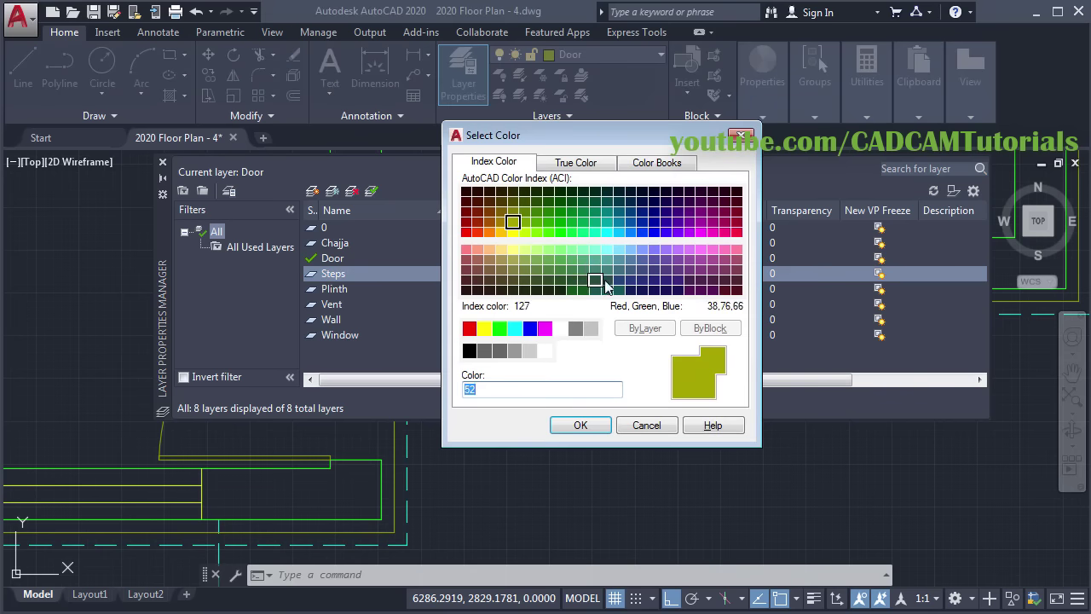
{"action": "left_click", "coordinate": [690, 252]}
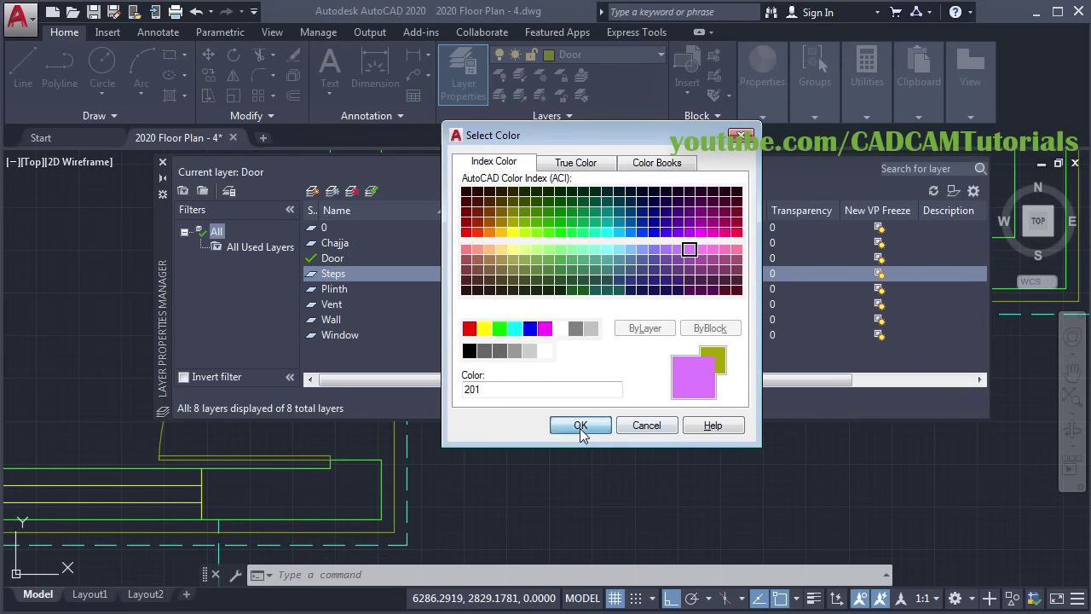
{"action": "left_click", "coordinate": [581, 428]}
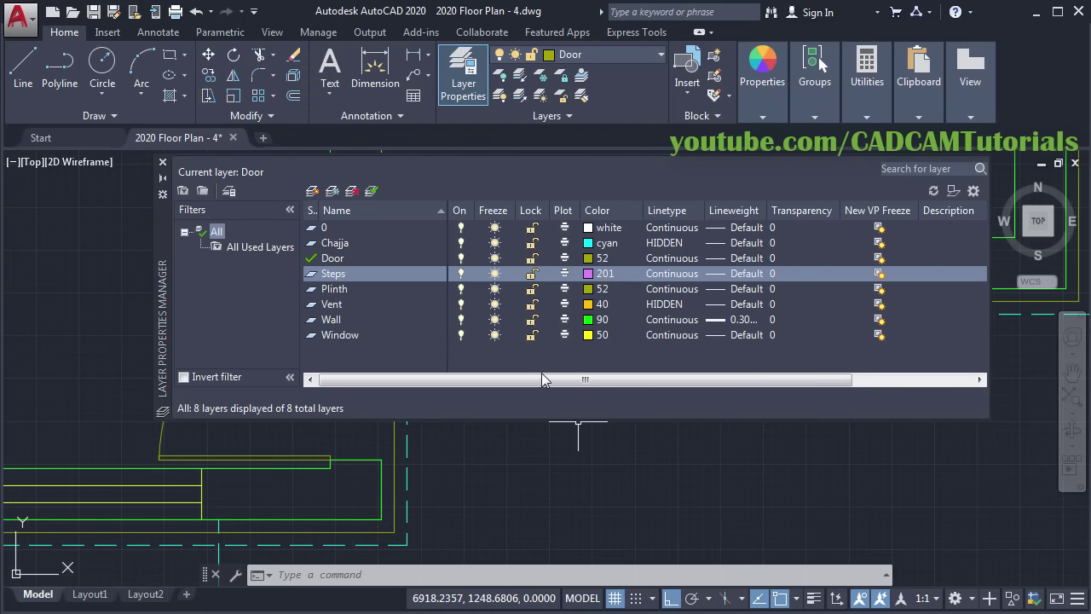
{"action": "left_click", "coordinate": [162, 163]}
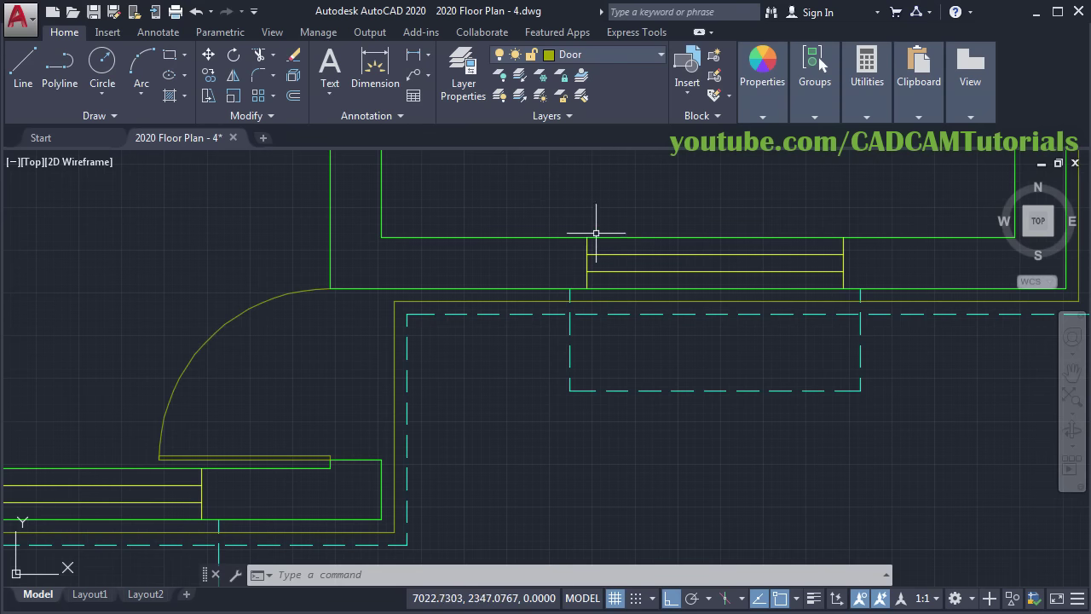
{"action": "left_click", "coordinate": [599, 53]}
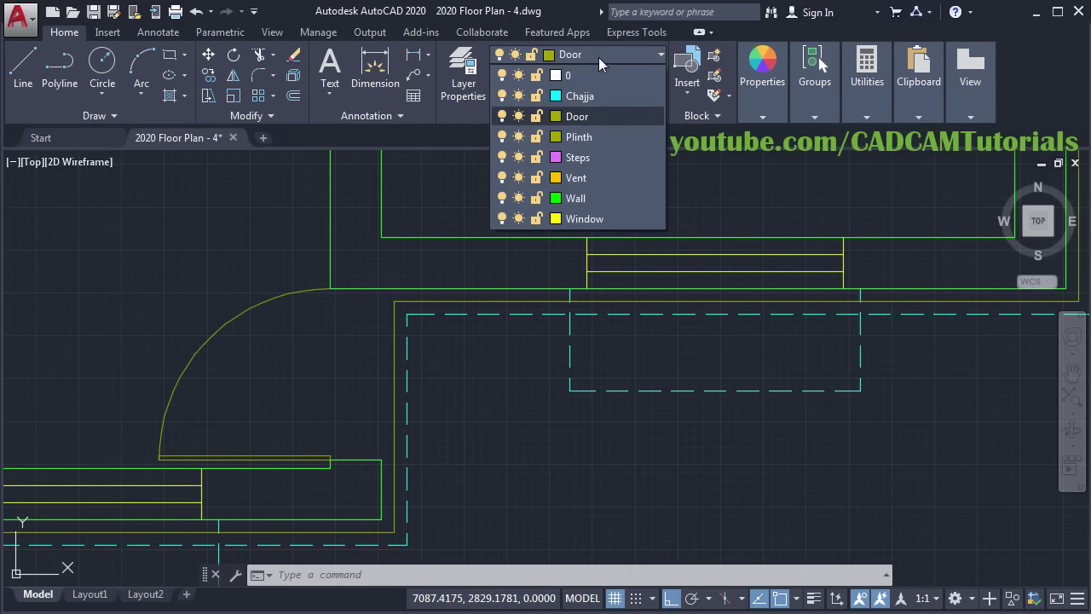
{"action": "left_click", "coordinate": [588, 157]}
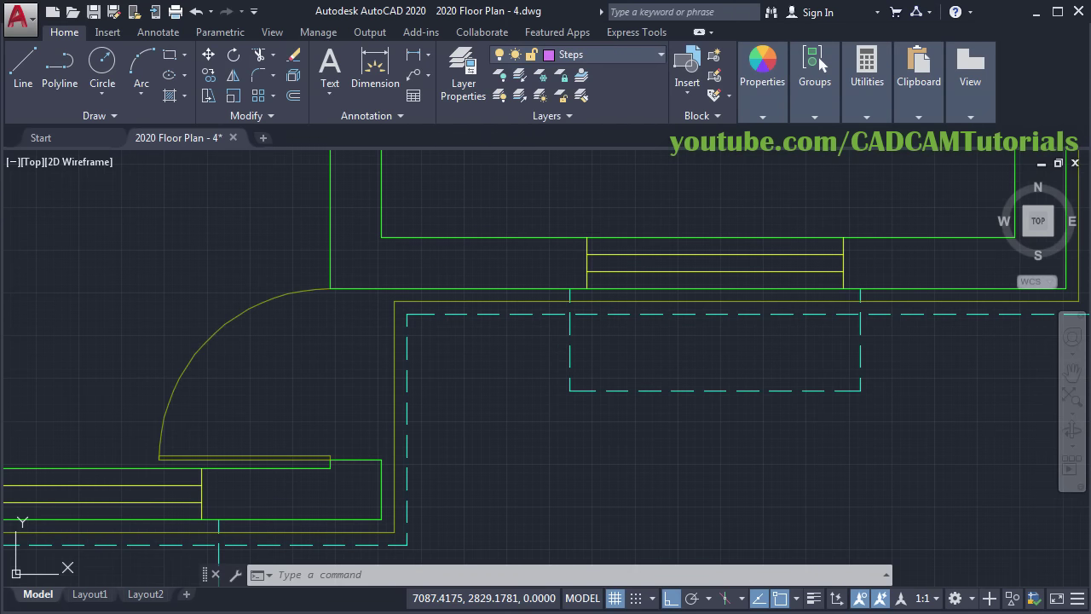
Step: Draw a 300 line horizontally outward from the outer wall corner below the front entry door, continuing vertically up to the kitchen wall's outer line
{"action": "left_click", "coordinate": [27, 85]}
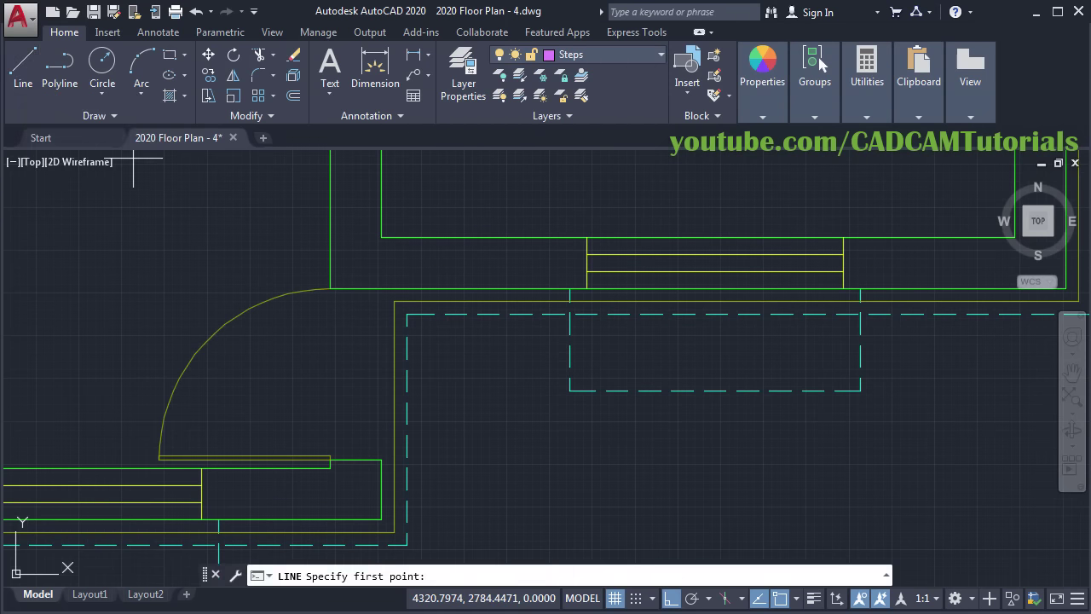
{"action": "left_click", "coordinate": [381, 520]}
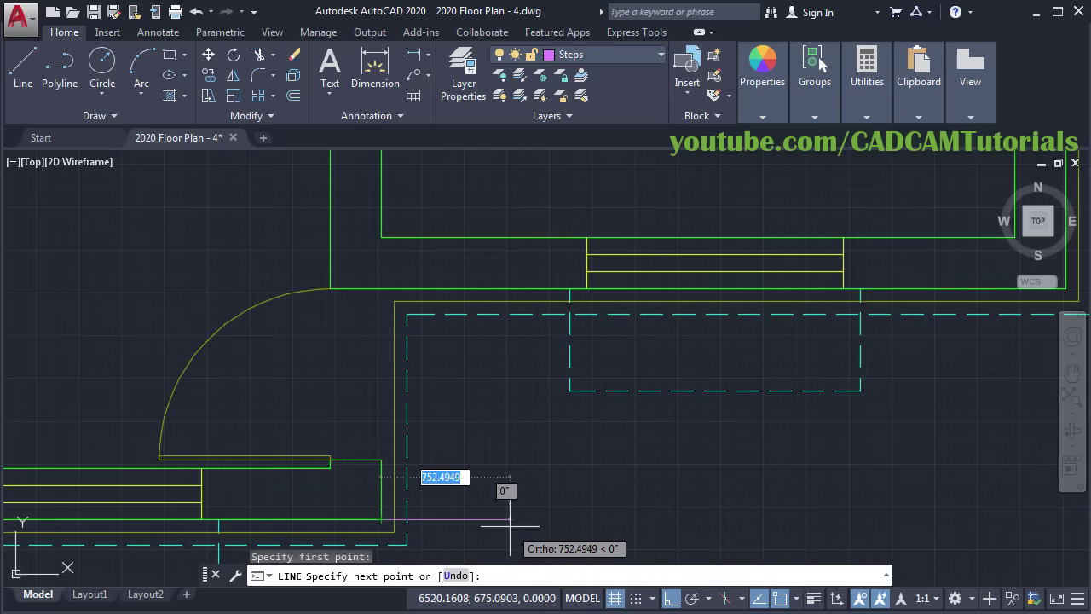
{"action": "type", "text": "300"}
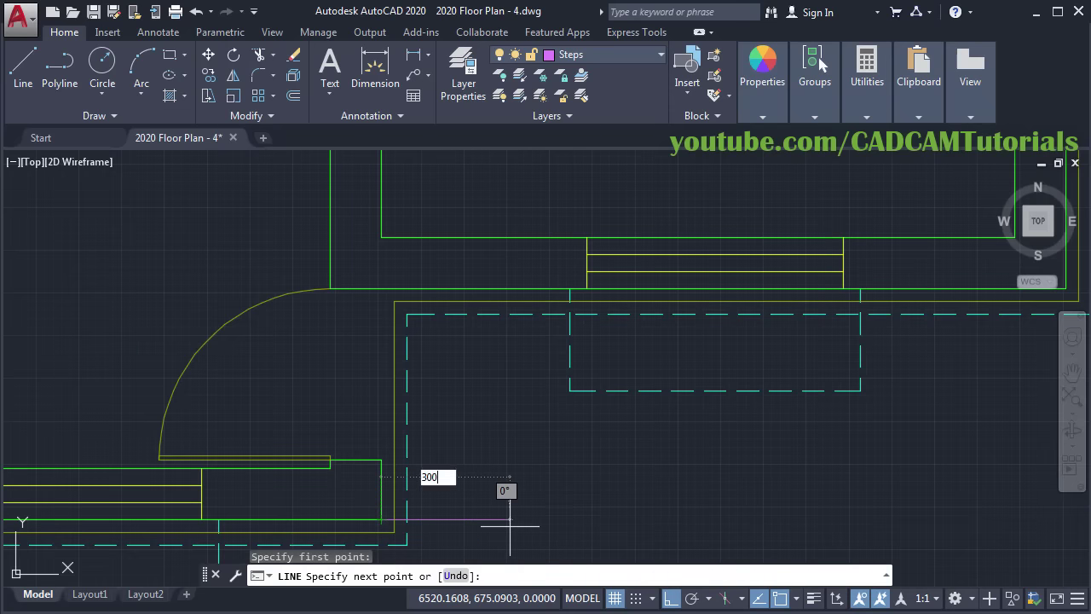
{"action": "key", "text": "Return"}
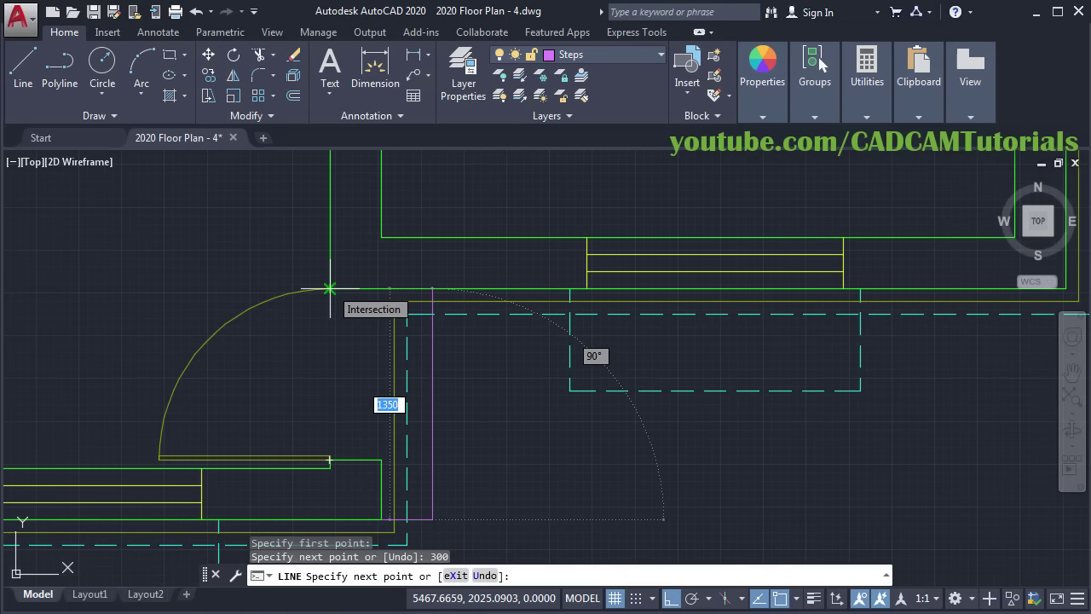
{"action": "left_click", "coordinate": [432, 289]}
{"action": "key", "text": "Return"}
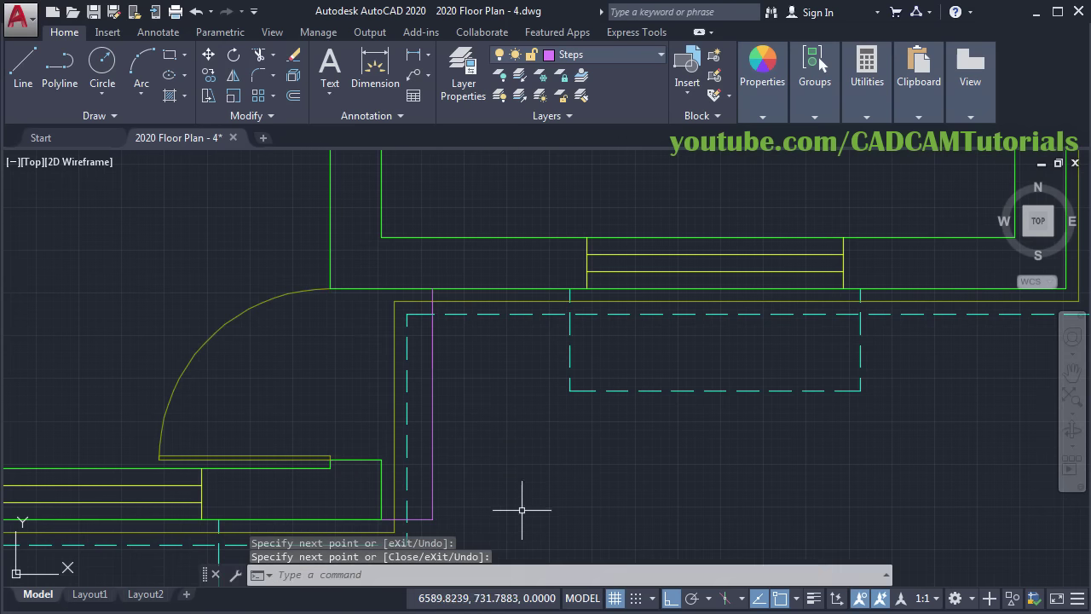
Step: Offset the vertical step line outward twice at a distance of 300, away from the front entry door
{"action": "scroll", "coordinate": [519, 503], "scroll_direction": "up", "scroll_amount": 3}
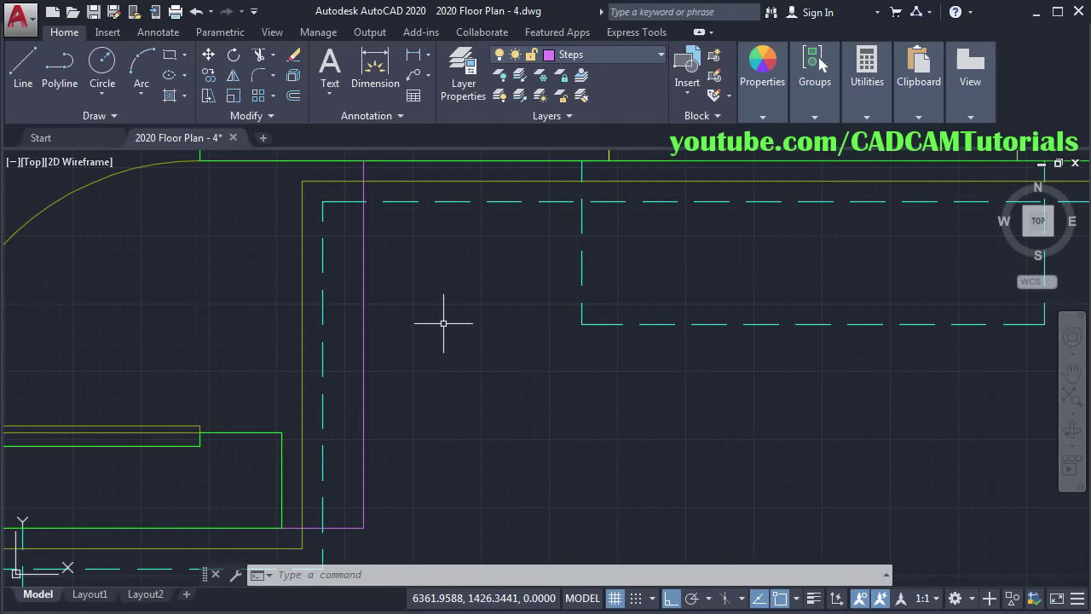
{"action": "left_click", "coordinate": [299, 104]}
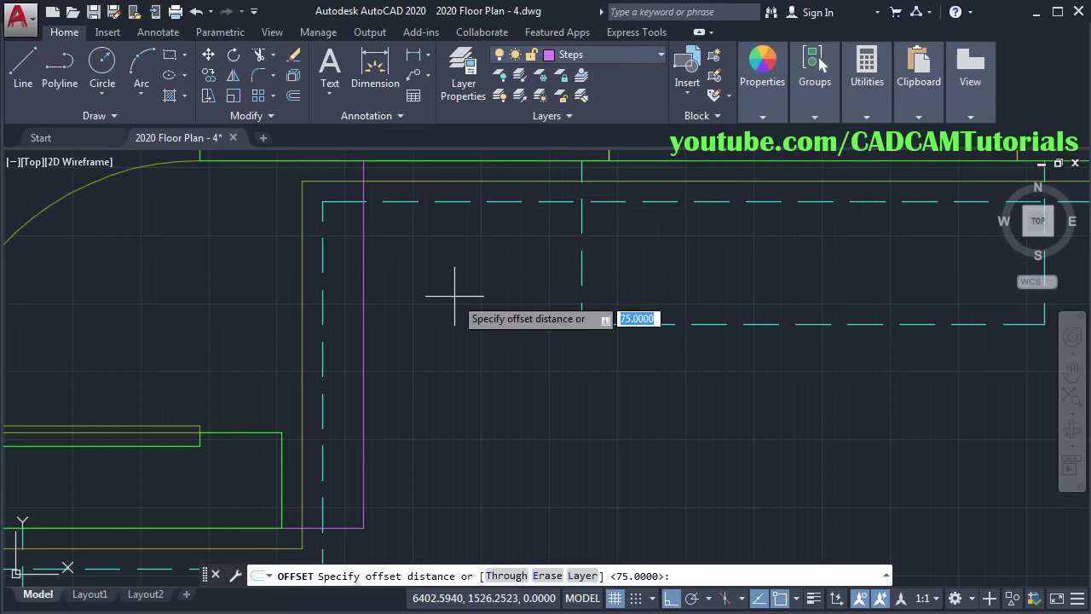
{"action": "key", "text": "Return"}
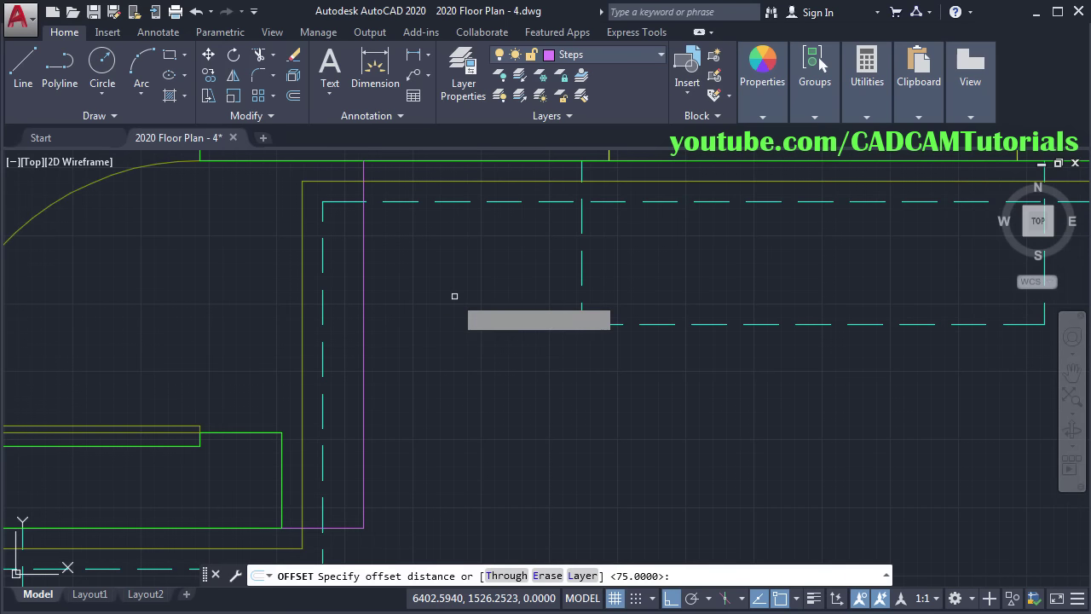
{"action": "left_click", "coordinate": [364, 332]}
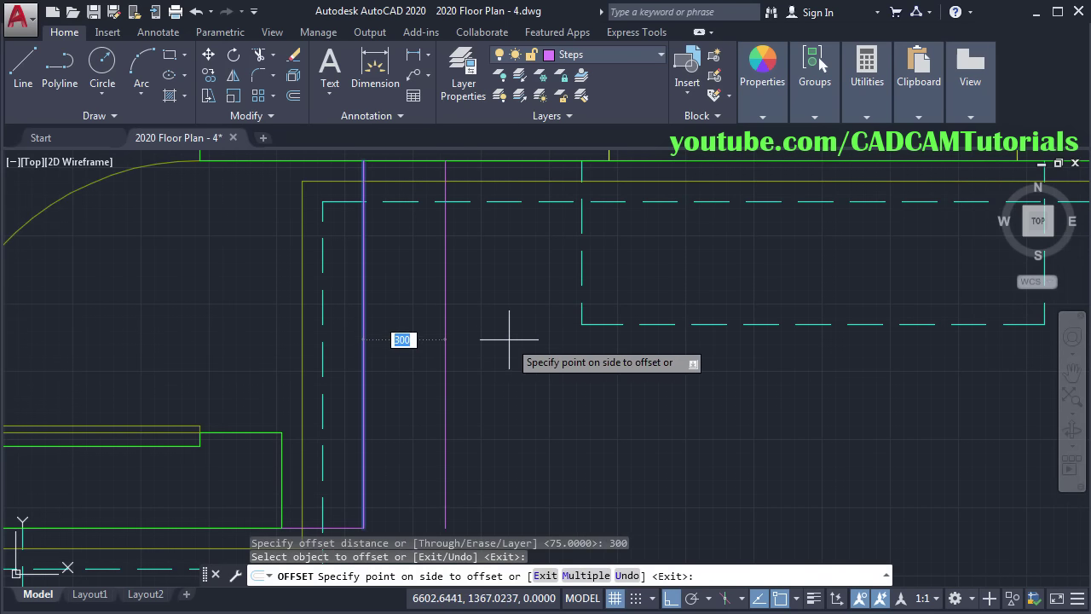
{"action": "left_click", "coordinate": [509, 340]}
{"action": "left_click", "coordinate": [445, 311]}
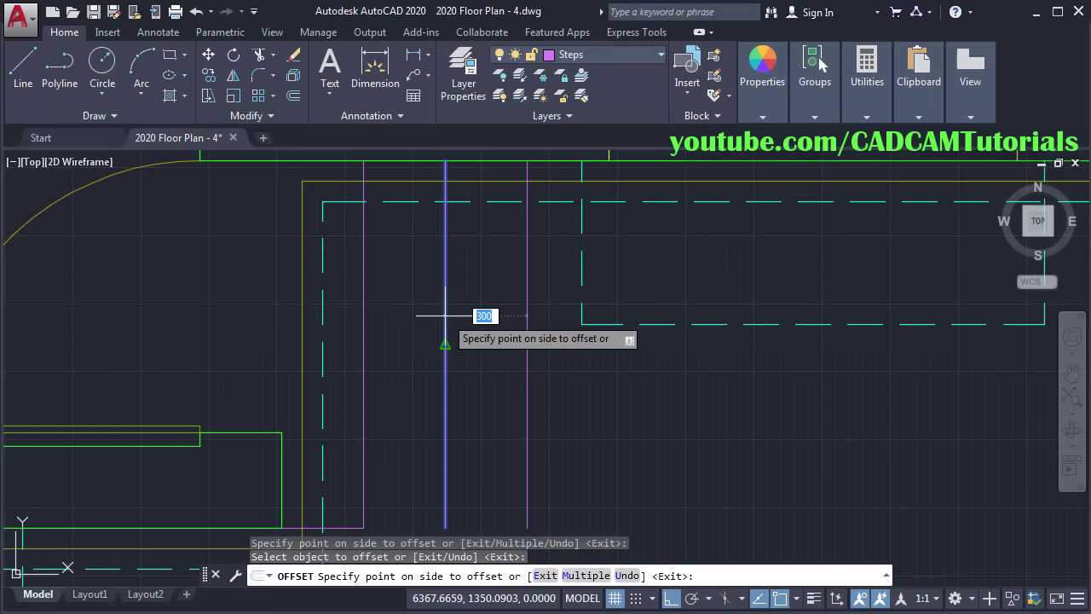
{"action": "left_click", "coordinate": [558, 341]}
{"action": "key", "text": "Return"}
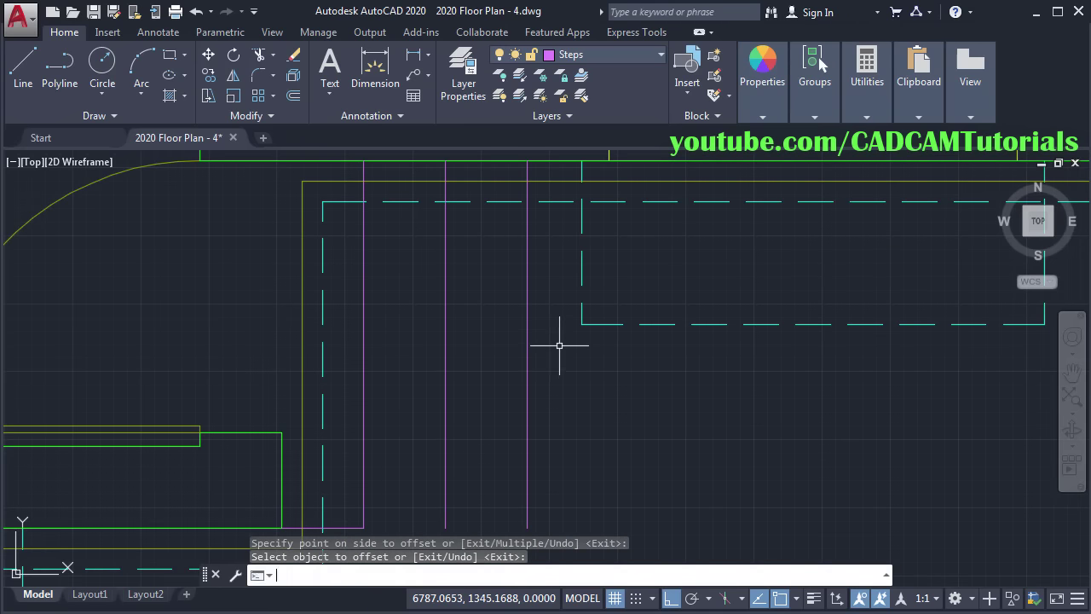
Step: Fillet the short horizontal step line with the outermost vertical step line to close the steps' lower edge
{"action": "middle_click_drag", "start_coordinate": [570, 329], "coordinate": [577, 278]}
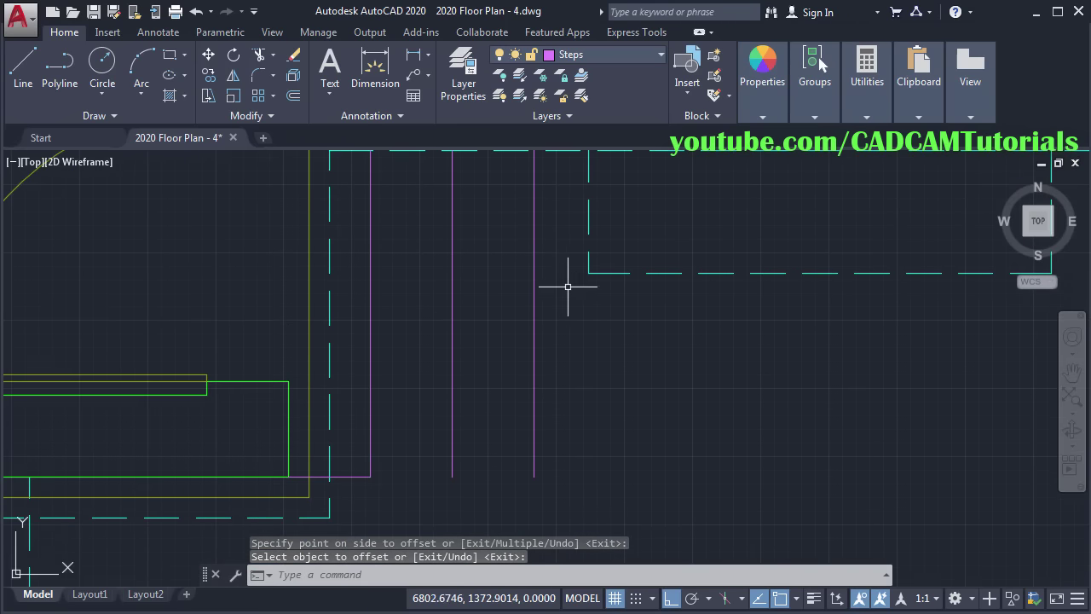
{"action": "left_click", "coordinate": [261, 81]}
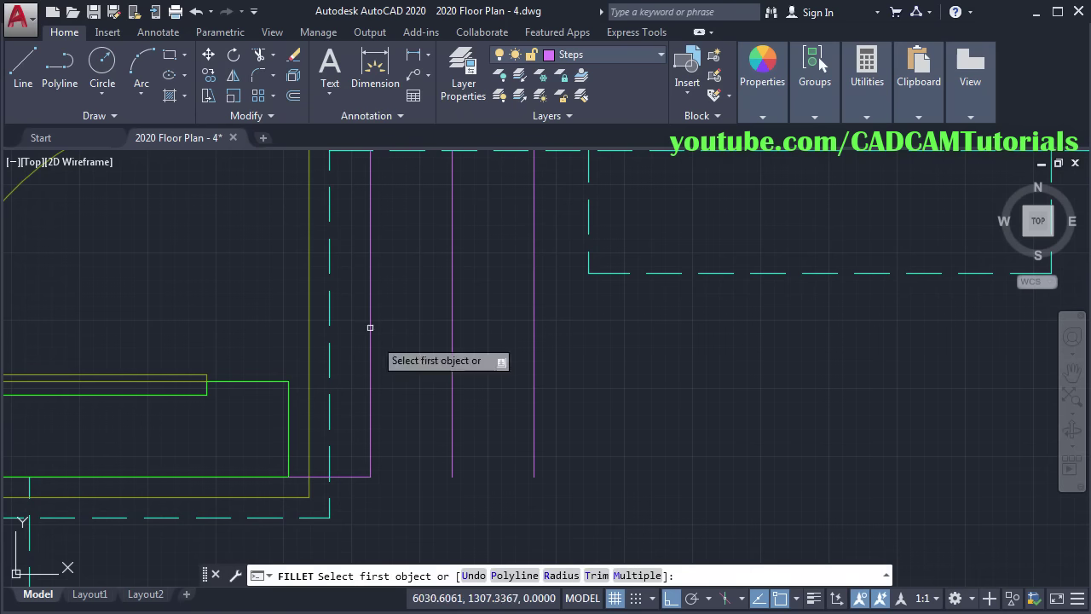
{"action": "left_click", "coordinate": [350, 478]}
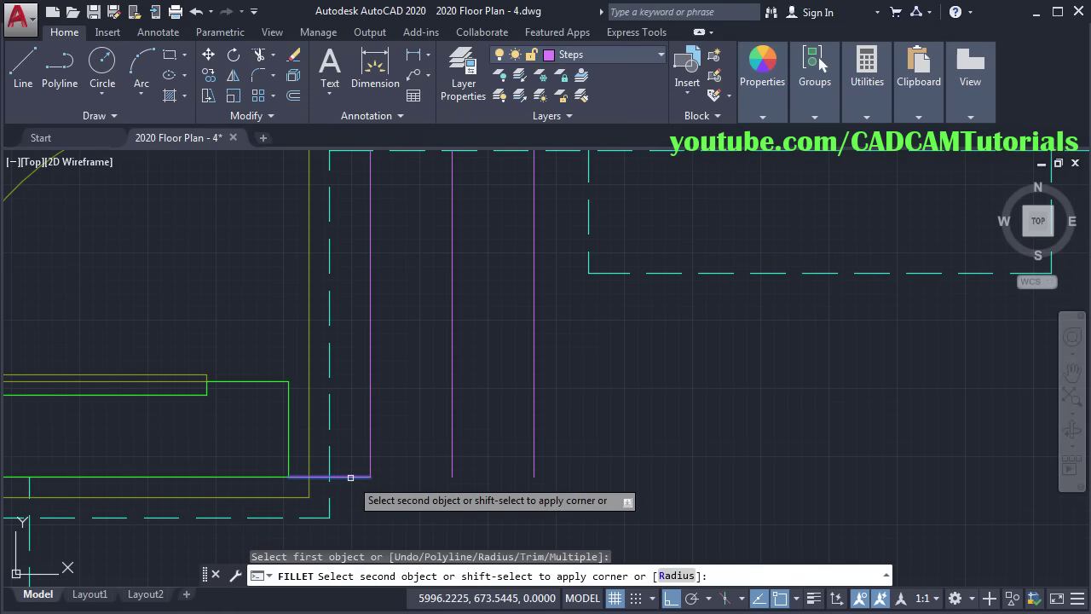
{"action": "left_click", "coordinate": [533, 420]}
Step: Copy the first vertical step line from its lower endpoint to the outer wall corner below the front entry door
{"action": "middle_click_drag", "start_coordinate": [500, 324], "coordinate": [585, 409]}
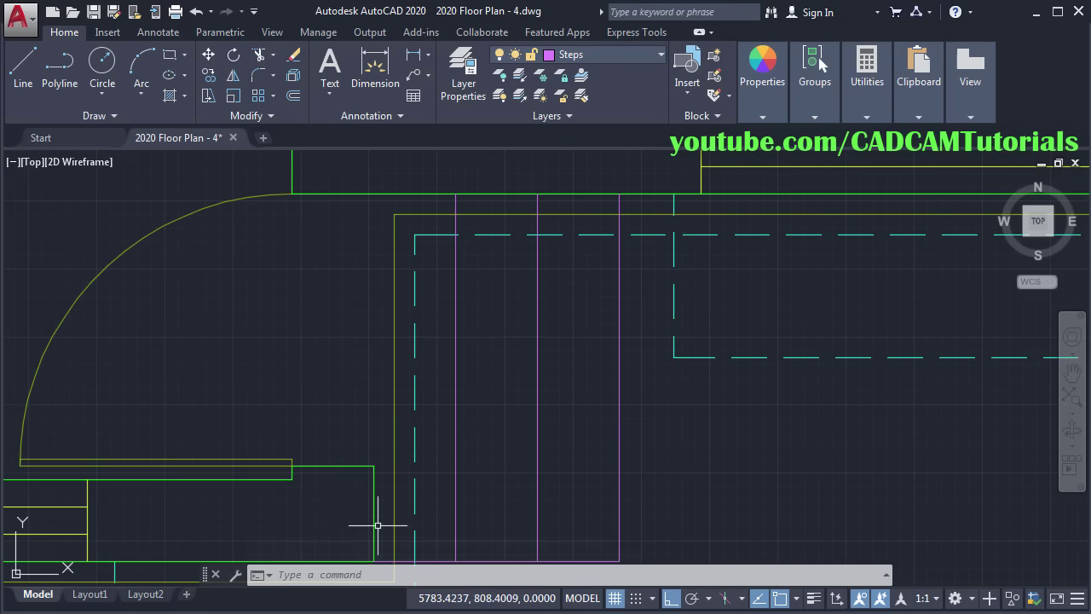
{"action": "middle_click_drag", "start_coordinate": [418, 434], "coordinate": [399, 379]}
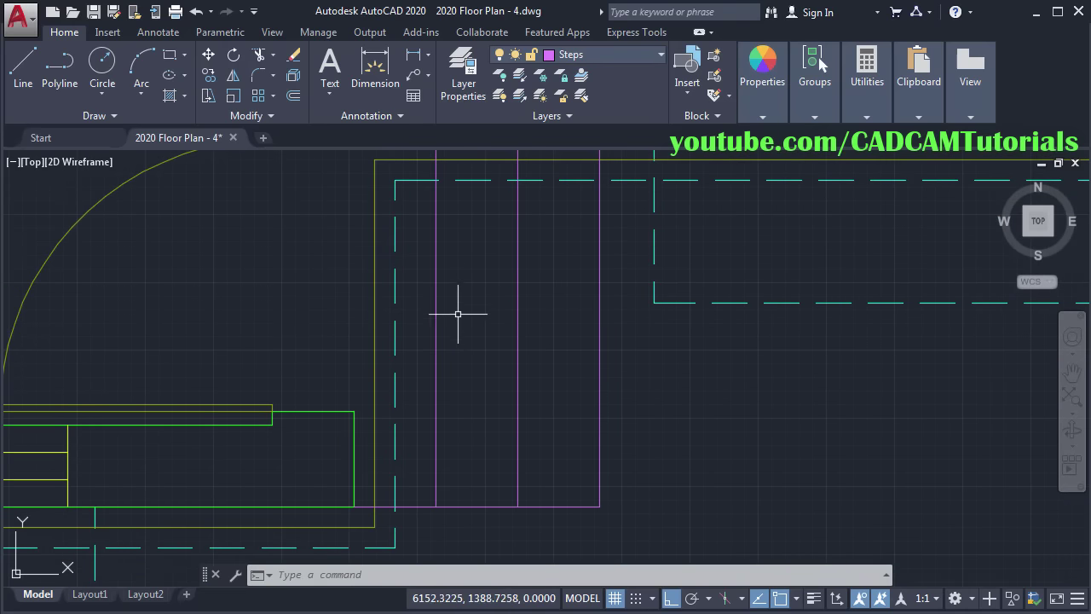
{"action": "left_click", "coordinate": [207, 77]}
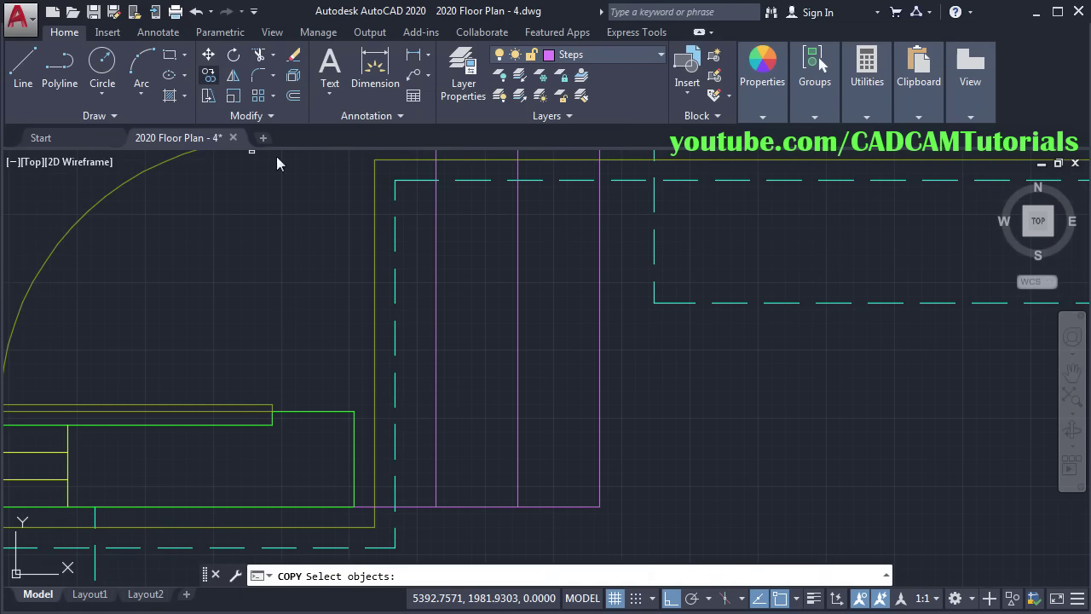
{"action": "left_click", "coordinate": [435, 481]}
{"action": "key", "text": "Return"}
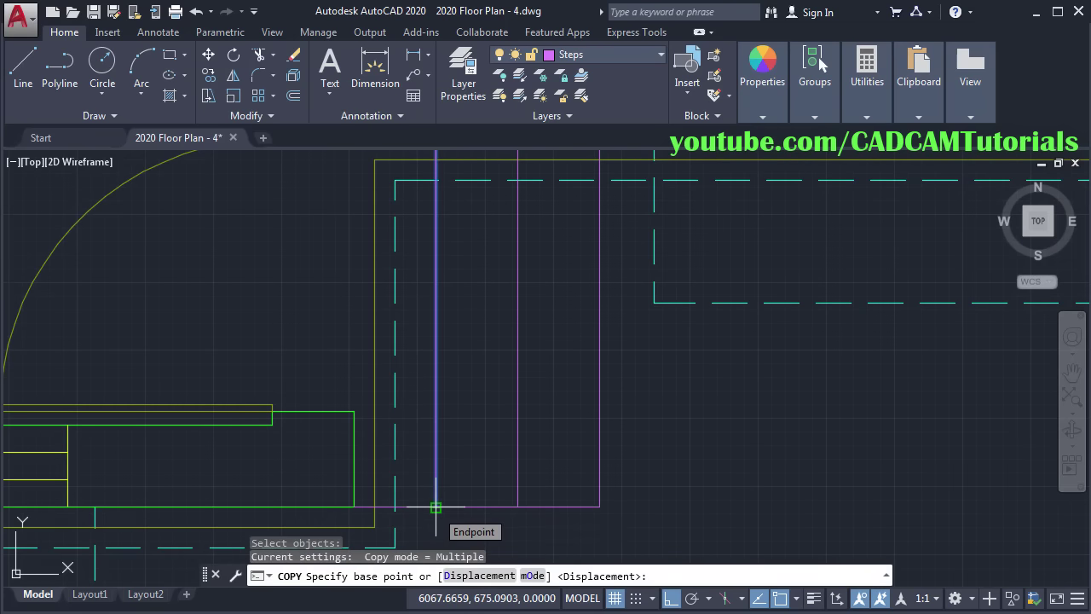
{"action": "left_click", "coordinate": [436, 507]}
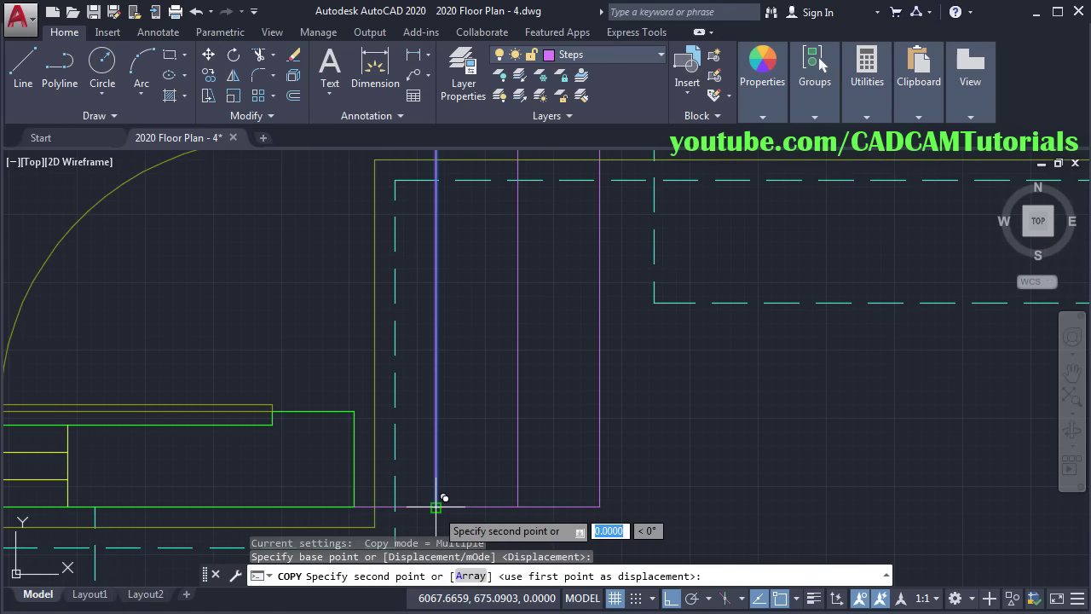
{"action": "left_click", "coordinate": [354, 506]}
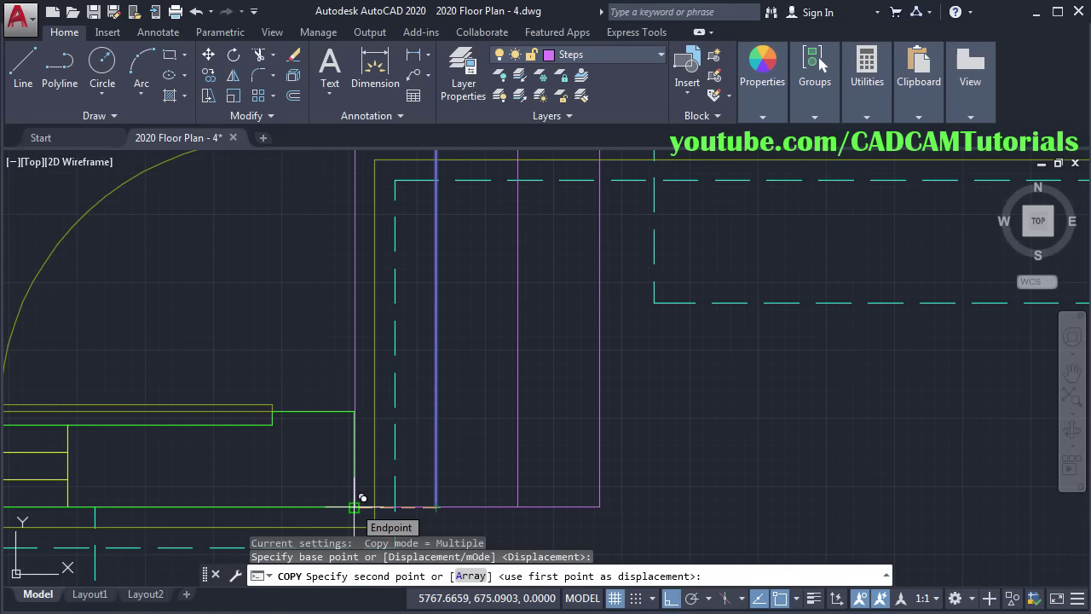
{"action": "key", "text": "Escape"}
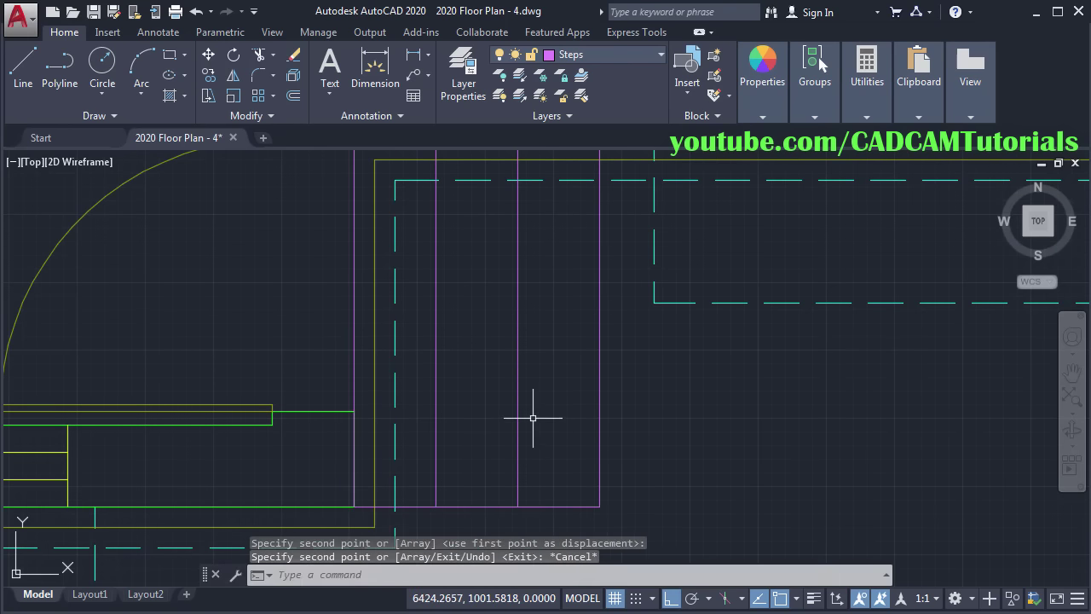
Step: Examine the overall floor plan, comparing the front entry steps with the door opening in the upper outer wall
{"action": "scroll", "coordinate": [533, 418], "scroll_direction": "down", "scroll_amount": 5}
{"action": "middle_click_drag", "start_coordinate": [643, 446], "coordinate": [586, 469]}
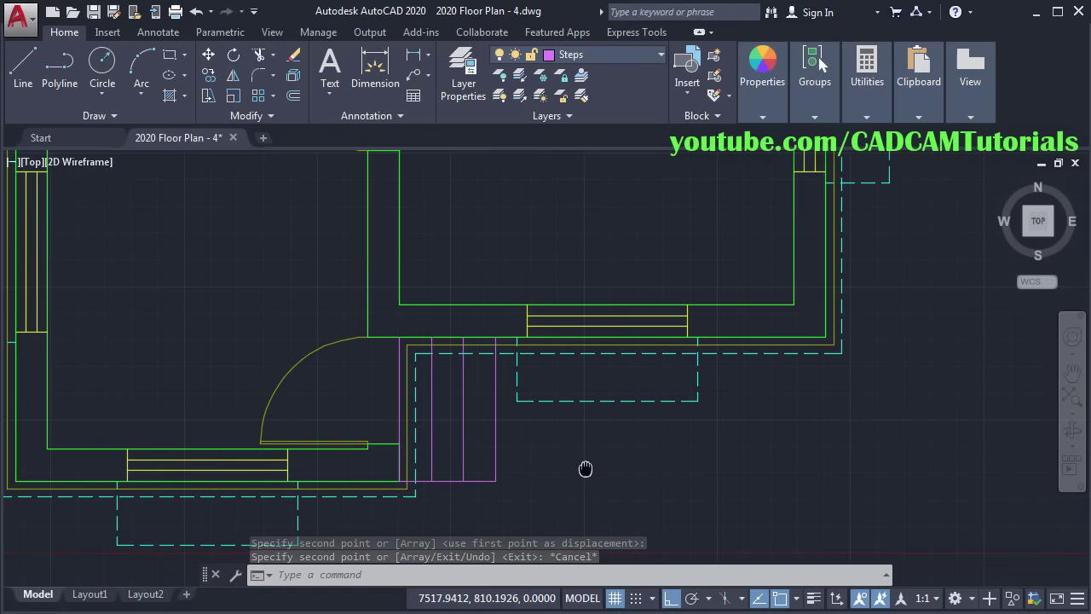
{"action": "scroll", "coordinate": [550, 469], "scroll_direction": "down", "scroll_amount": 2}
{"action": "scroll", "coordinate": [635, 353], "scroll_direction": "down", "scroll_amount": 2}
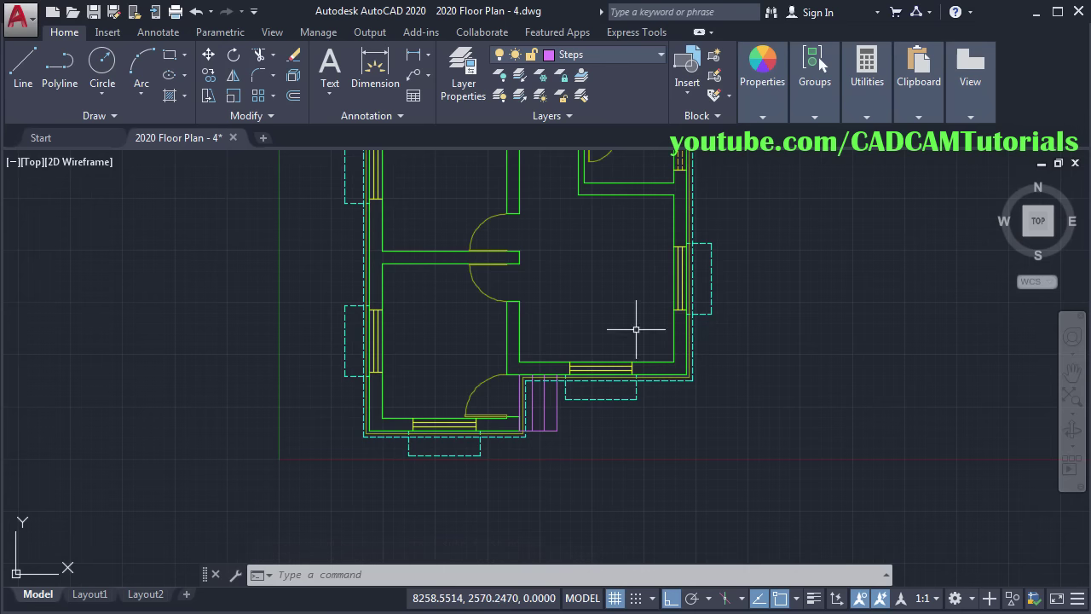
{"action": "mouse_move", "coordinate": [638, 316]}
{"action": "middle_mouse_down"}
{"action": "mouse_move", "coordinate": [548, 371]}
{"action": "mouse_move", "coordinate": [554, 411]}
{"action": "middle_mouse_up"}
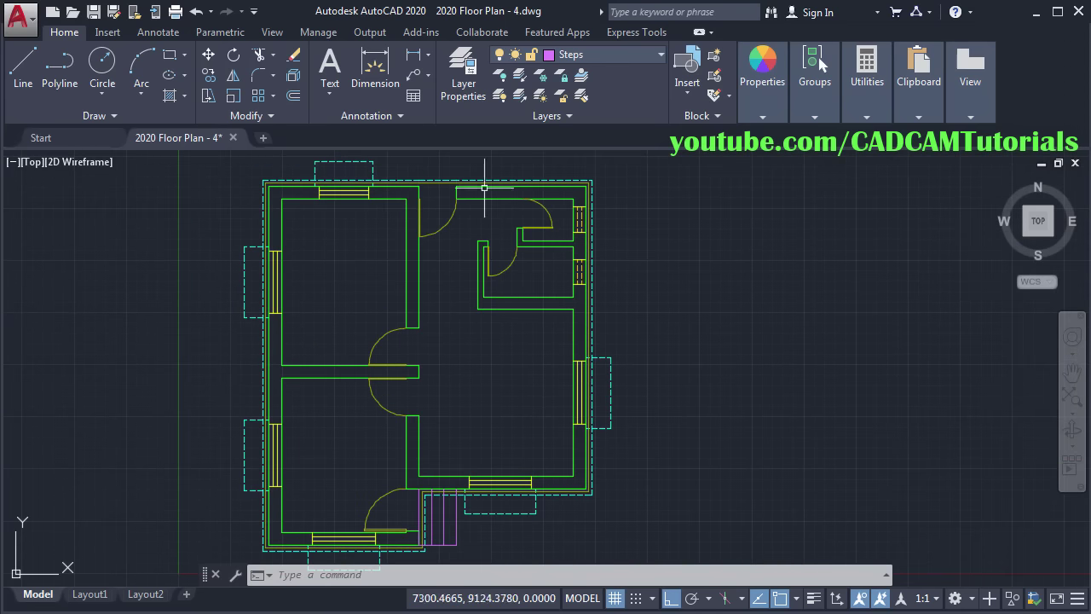
{"action": "middle_click_drag", "start_coordinate": [570, 468], "coordinate": [550, 386]}
{"action": "scroll", "coordinate": [456, 474], "scroll_direction": "up", "scroll_amount": 2}
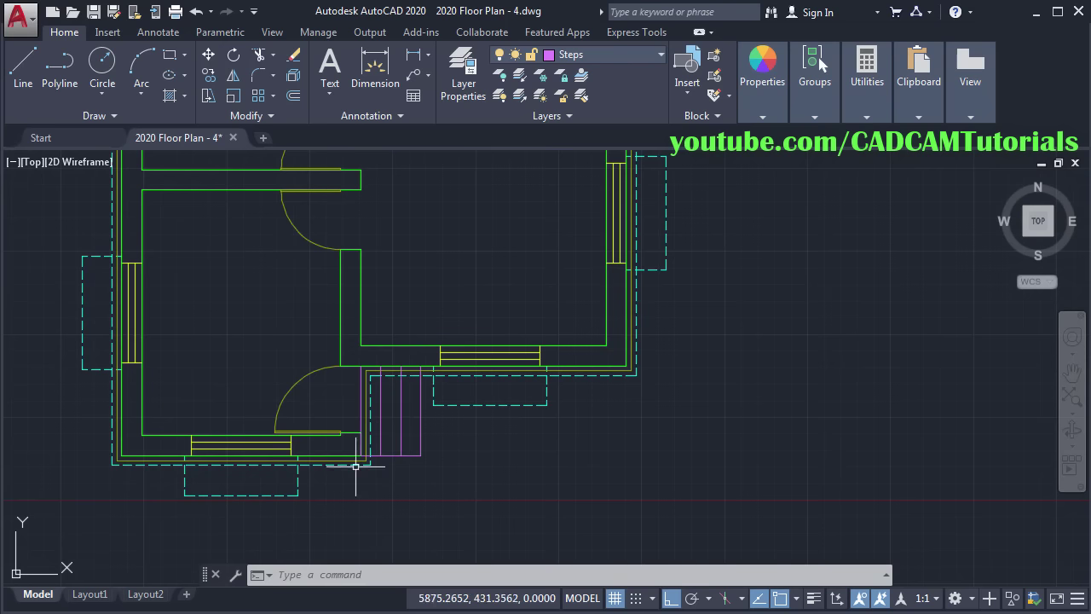
{"action": "middle_click_drag", "start_coordinate": [456, 460], "coordinate": [517, 478]}
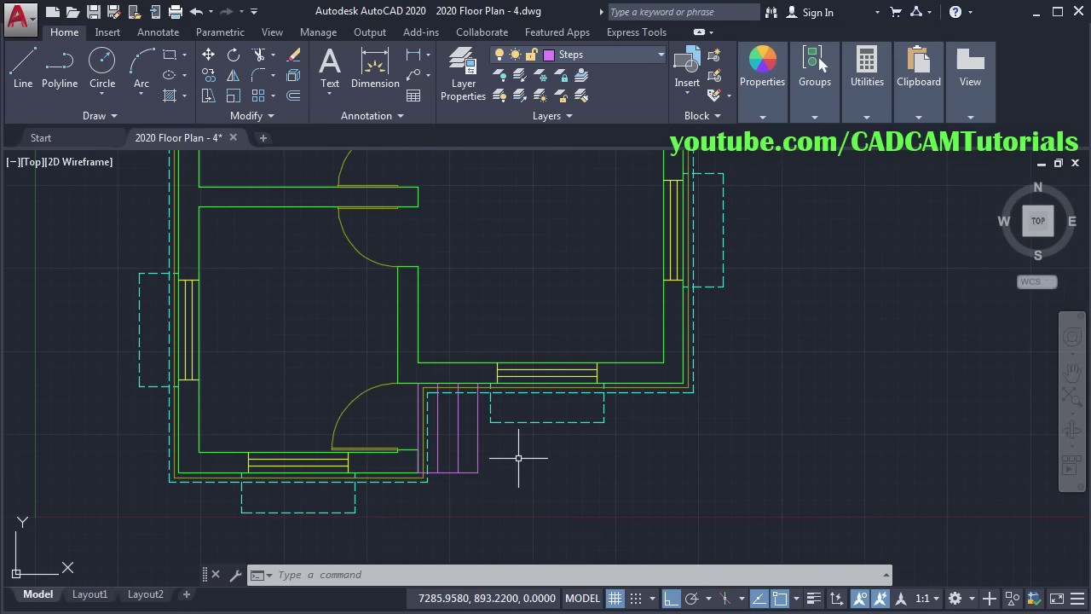
Step: Copy all the front entry step lines straight up to the empty area above the door opening in the upper outer wall
{"action": "left_click", "coordinate": [208, 79]}
{"action": "scroll", "coordinate": [470, 468], "scroll_direction": "up", "scroll_amount": 4}
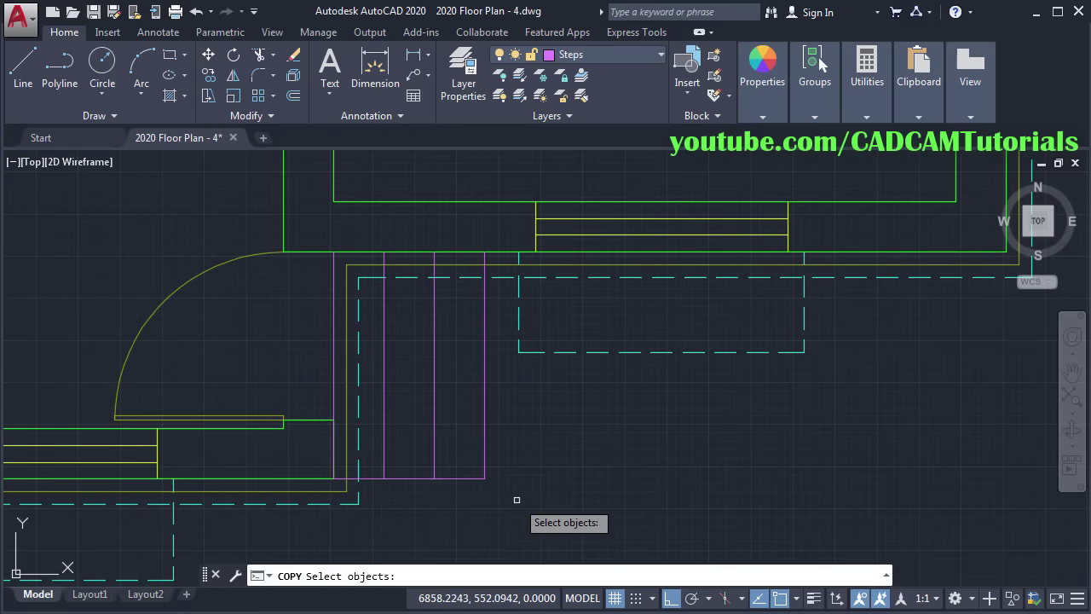
{"action": "left_click", "coordinate": [483, 478]}
{"action": "left_click", "coordinate": [494, 459]}
{"action": "left_click", "coordinate": [345, 364]}
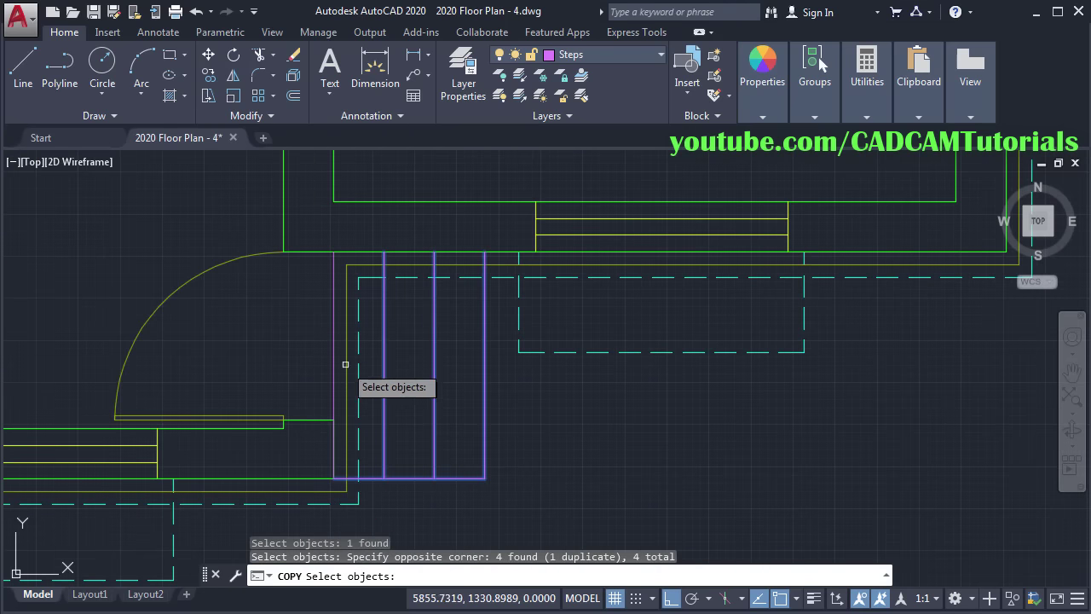
{"action": "left_click", "coordinate": [334, 370]}
{"action": "key", "text": "Return"}
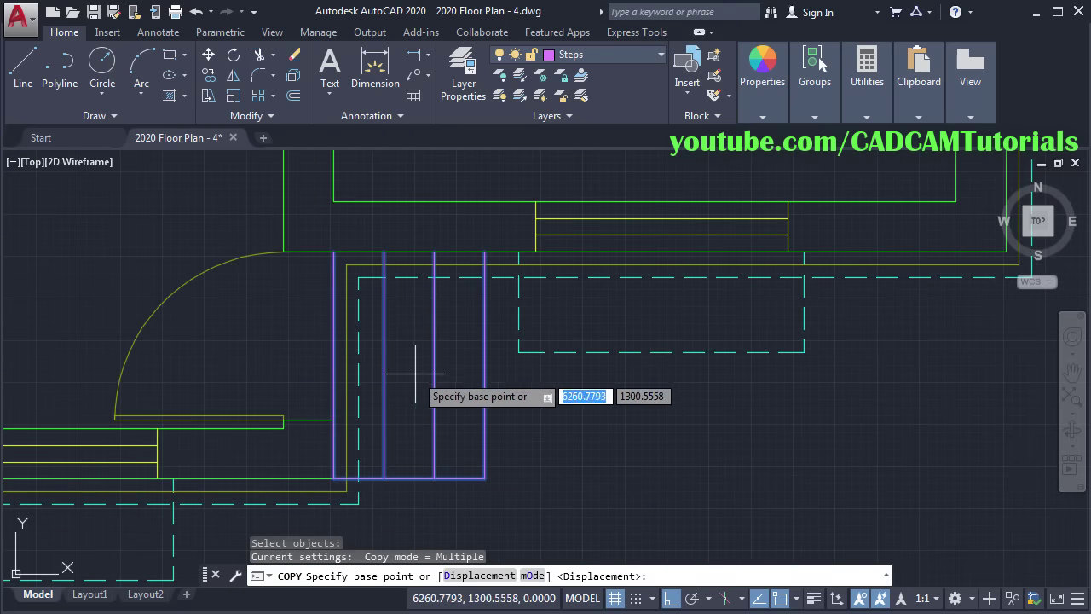
{"action": "left_click", "coordinate": [413, 367]}
{"action": "scroll", "coordinate": [448, 311], "scroll_direction": "down", "scroll_amount": 5}
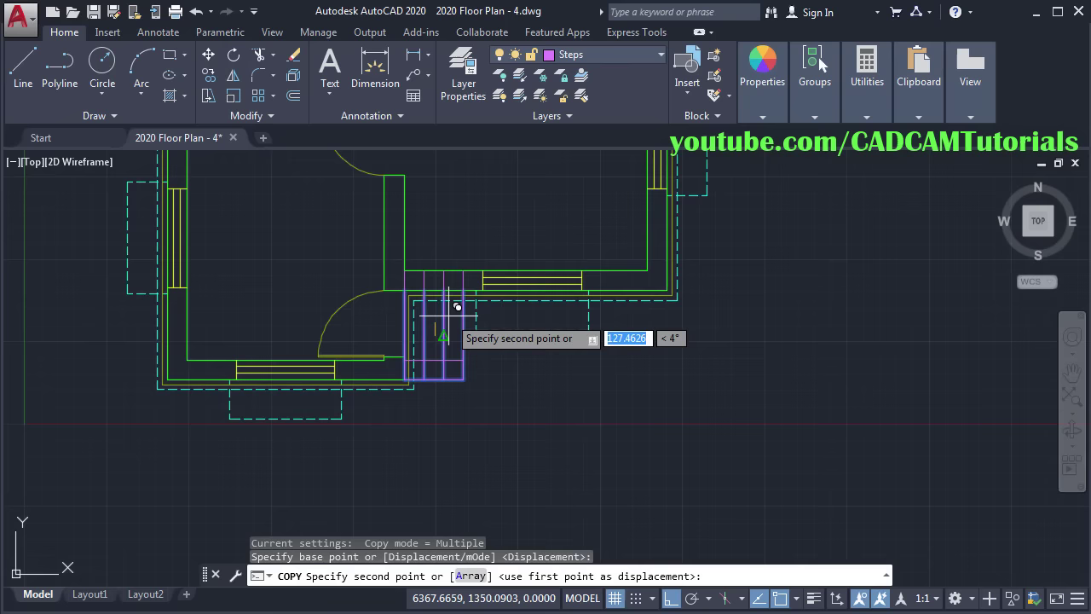
{"action": "middle_click_drag", "start_coordinate": [487, 349], "coordinate": [487, 515]}
{"action": "scroll", "coordinate": [463, 207], "scroll_direction": "up", "scroll_amount": 4}
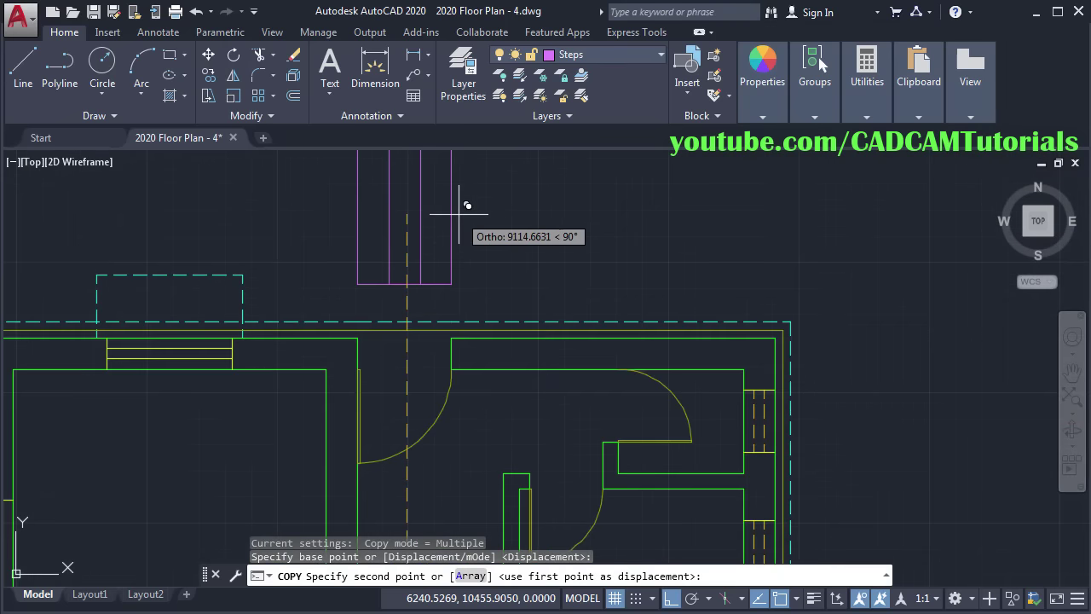
{"action": "scroll", "coordinate": [475, 245], "scroll_direction": "down", "scroll_amount": 2}
{"action": "middle_click_drag", "start_coordinate": [477, 244], "coordinate": [480, 333]}
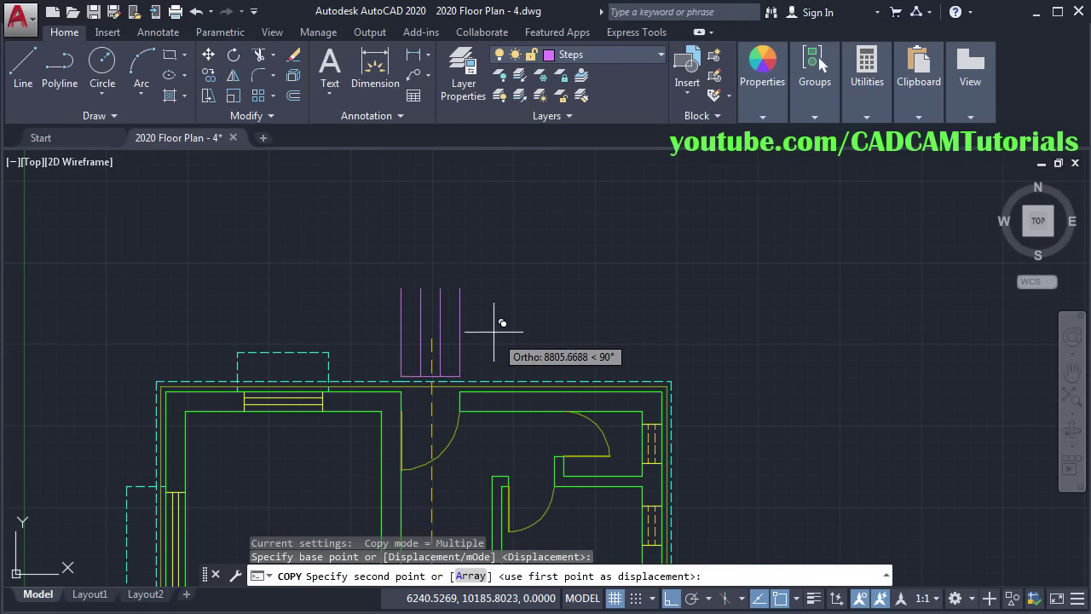
{"action": "left_click", "coordinate": [449, 296]}
{"action": "key", "text": "Escape"}
Step: Rotate the copied steps 90° counterclockwise about a point near their center so the treads run horizontally
{"action": "scroll", "coordinate": [422, 343], "scroll_direction": "up", "scroll_amount": 2}
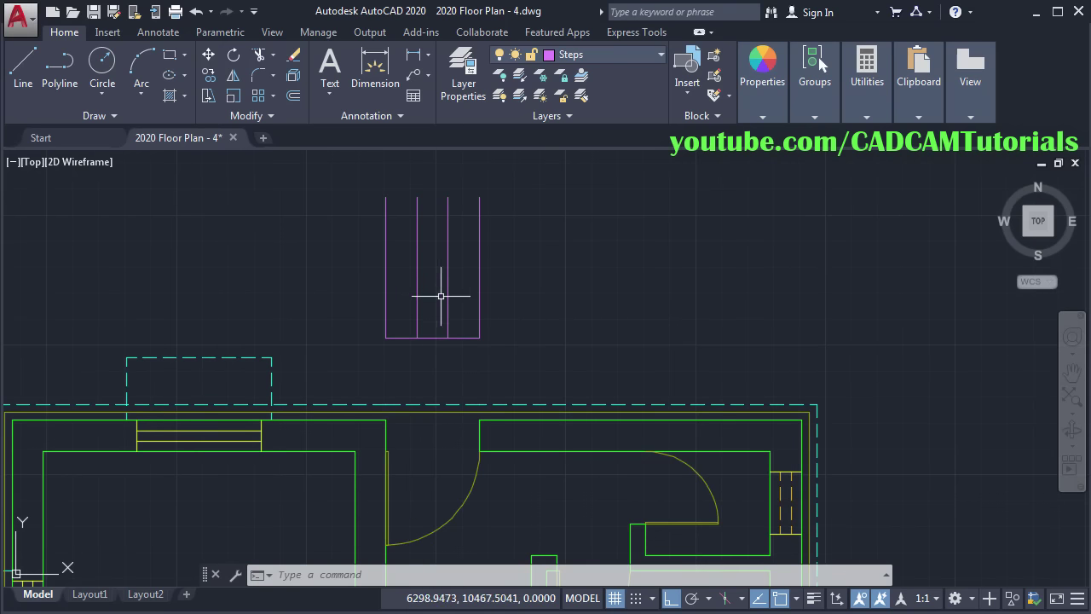
{"action": "left_click", "coordinate": [235, 59]}
{"action": "left_click", "coordinate": [508, 177]}
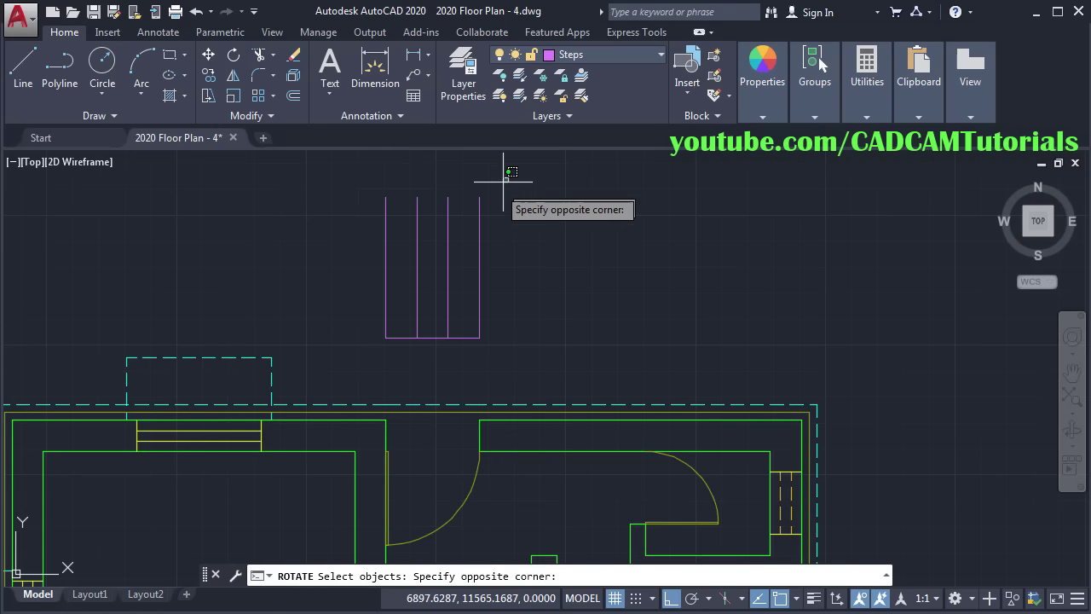
{"action": "left_click", "coordinate": [365, 343]}
{"action": "key", "text": "Return"}
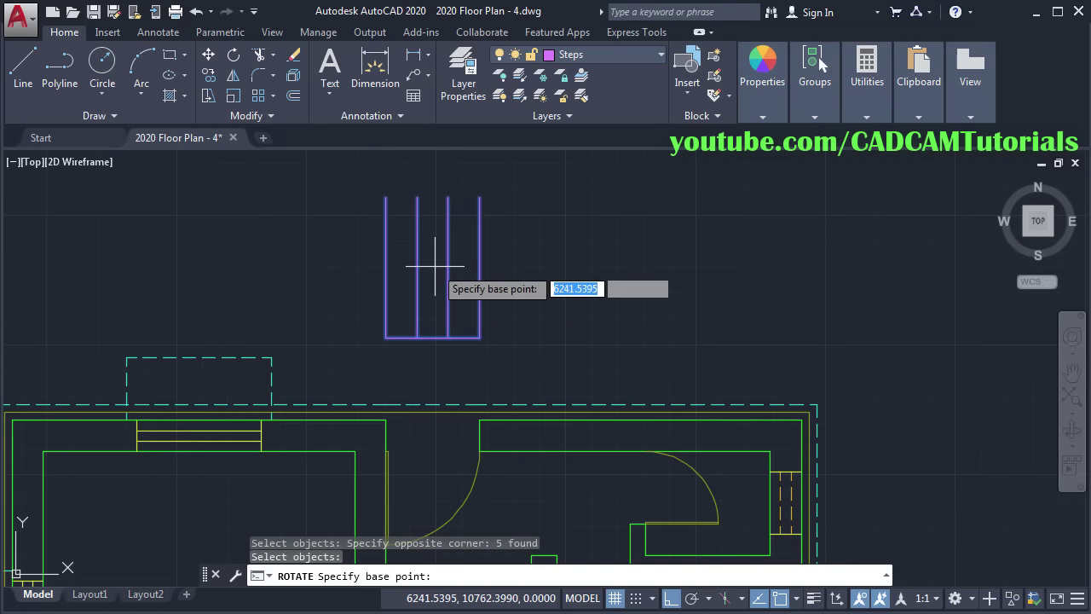
{"action": "left_click", "coordinate": [434, 268]}
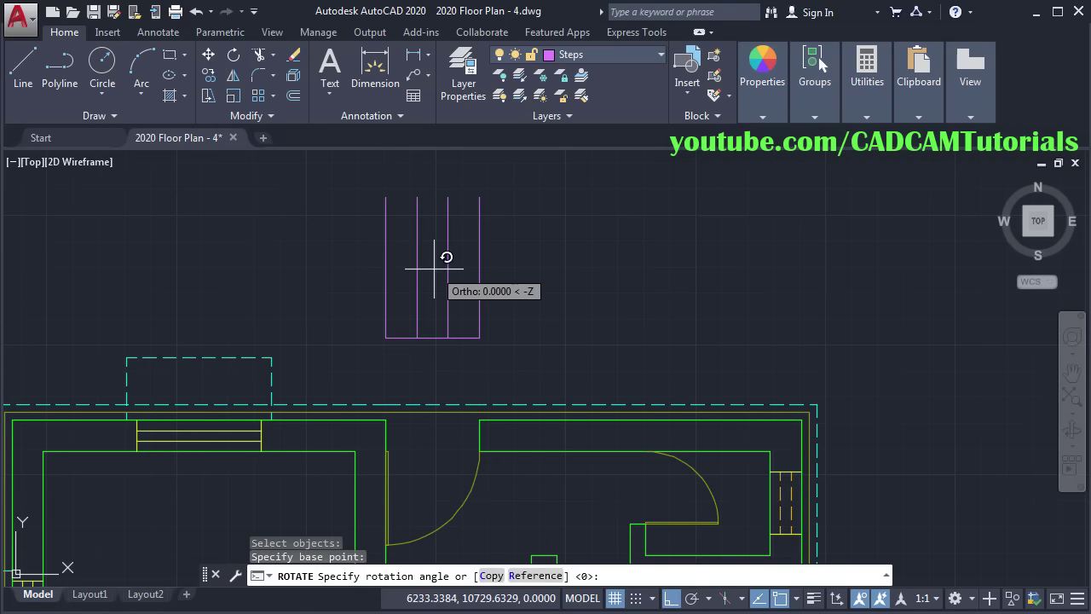
{"action": "left_click", "coordinate": [438, 176]}
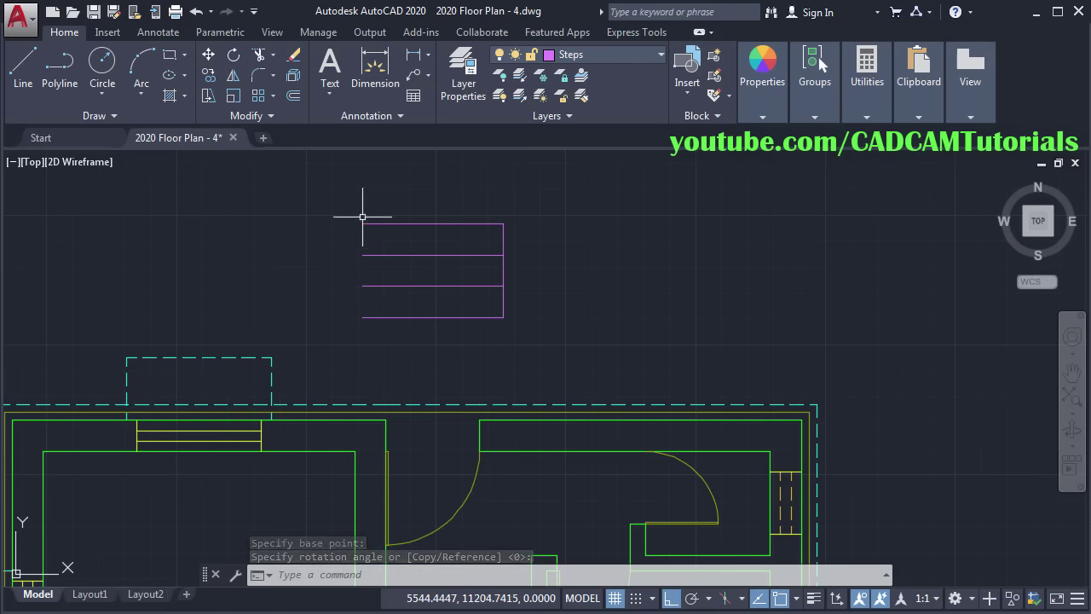
Step: Draw a vertical line closing the open end of the rotated steps, from the uppermost to the lowermost tread line
{"action": "left_click", "coordinate": [24, 90]}
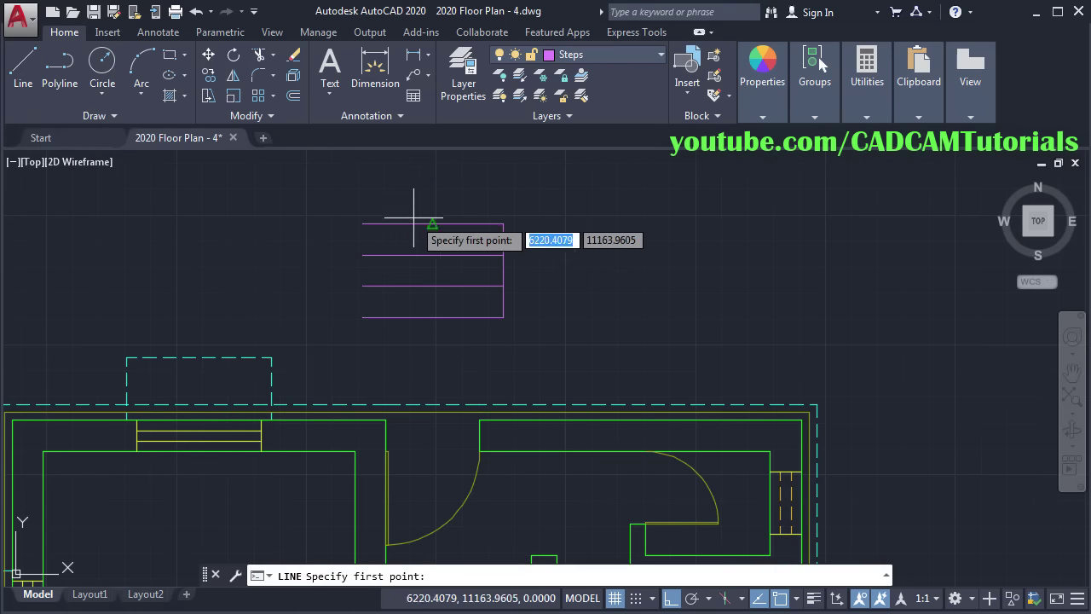
{"action": "left_click", "coordinate": [362, 224]}
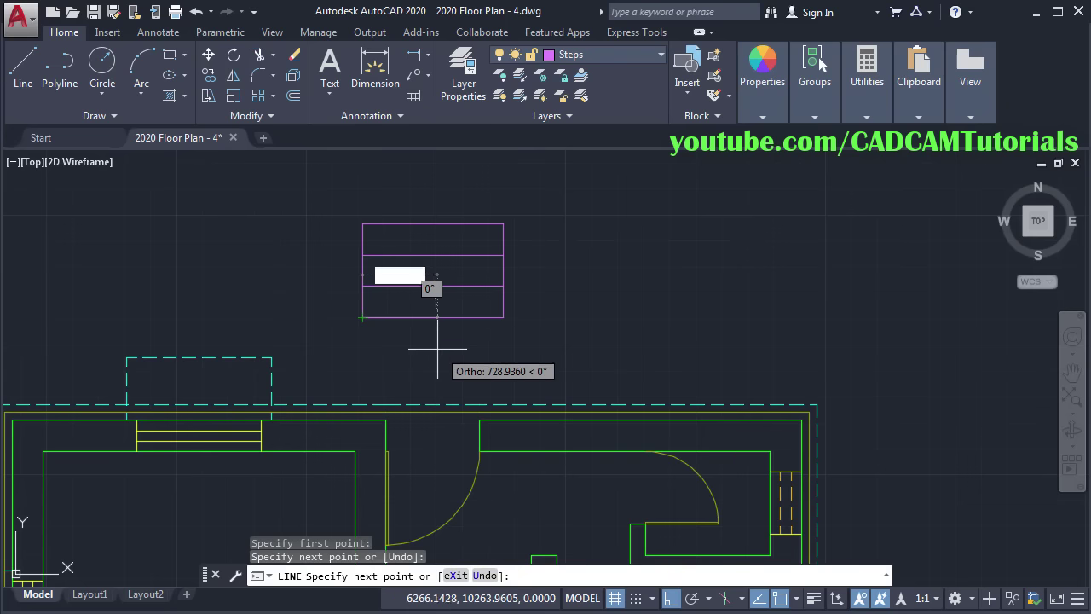
{"action": "key", "text": "Escape"}
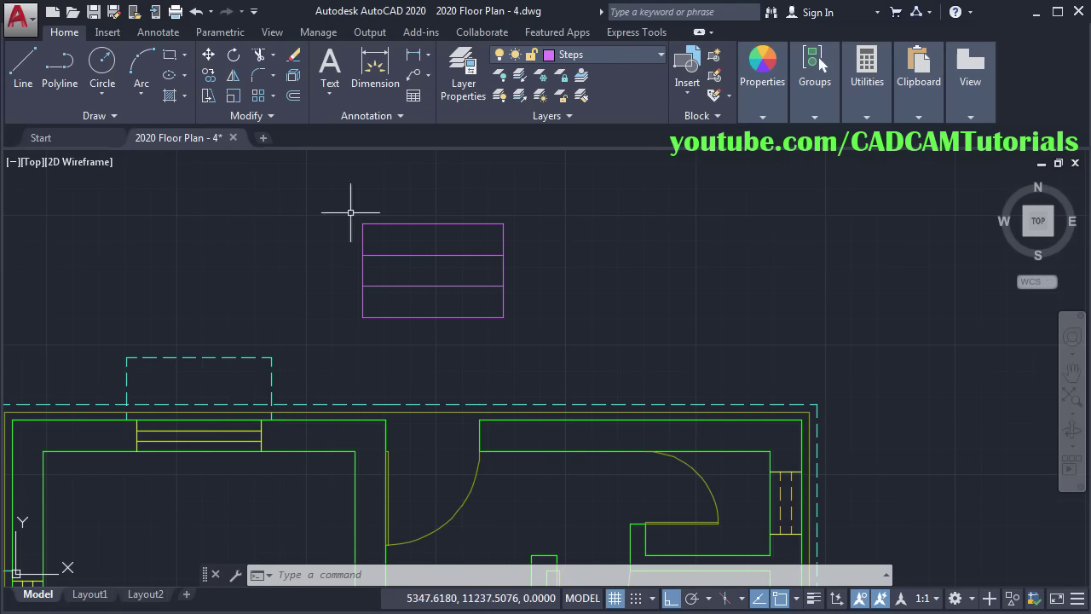
Step: Move the rotated steps so their lower-left corner sits on the outer wall corner at the door opening's left edge
{"action": "left_click", "coordinate": [214, 54]}
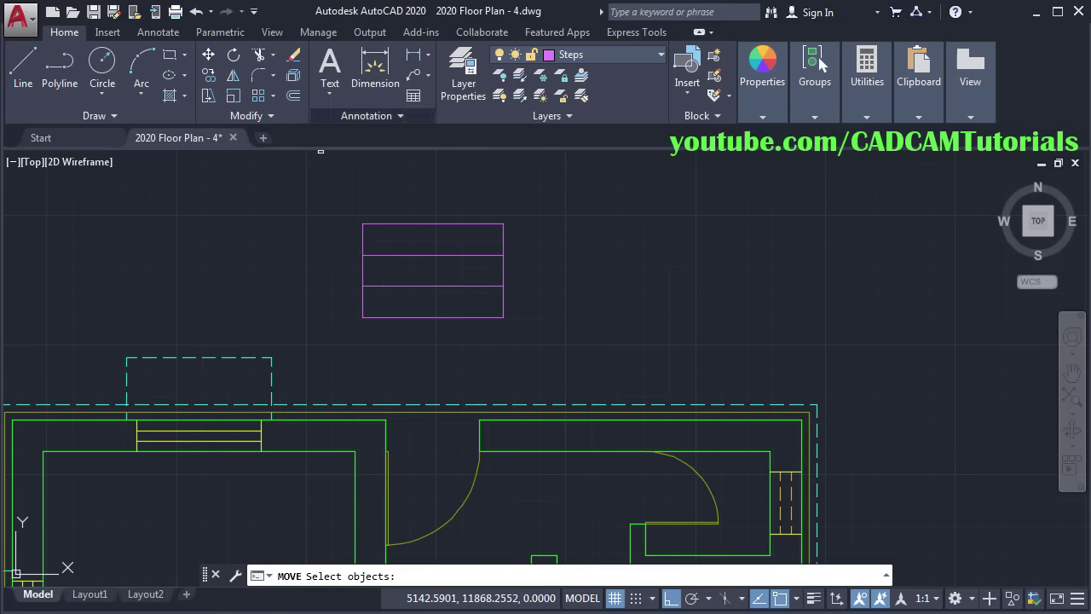
{"action": "left_click", "coordinate": [547, 194]}
{"action": "left_click", "coordinate": [444, 304]}
{"action": "key", "text": "Return"}
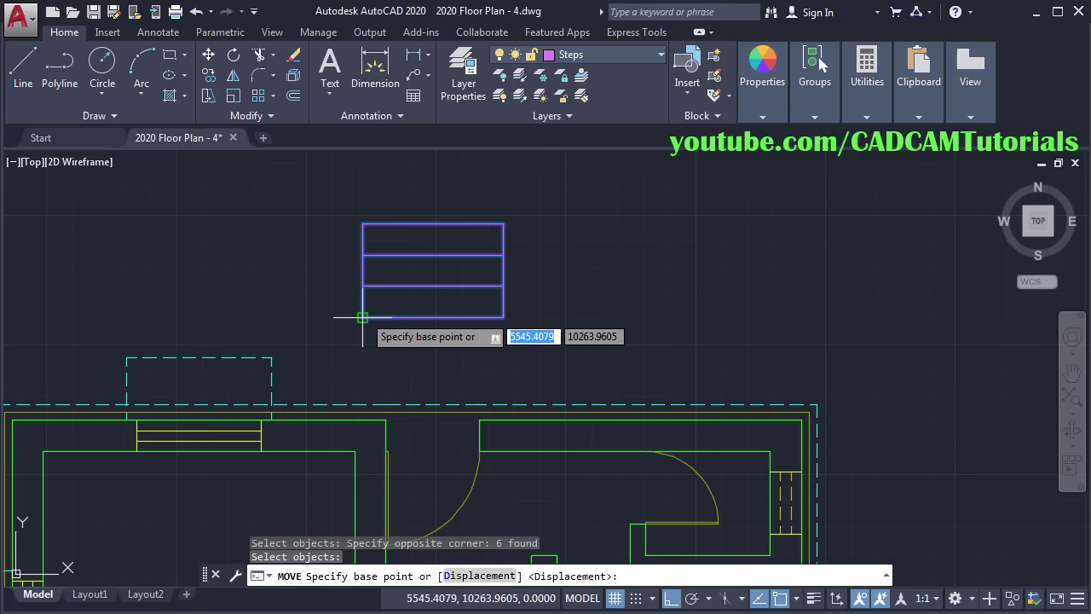
{"action": "left_click", "coordinate": [362, 317]}
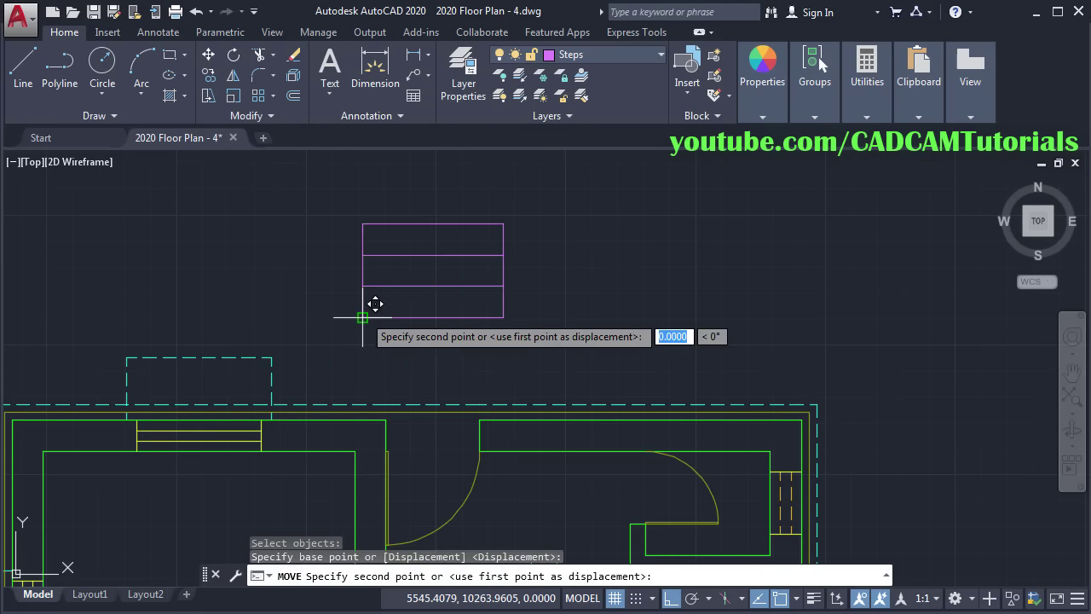
{"action": "left_click", "coordinate": [386, 408]}
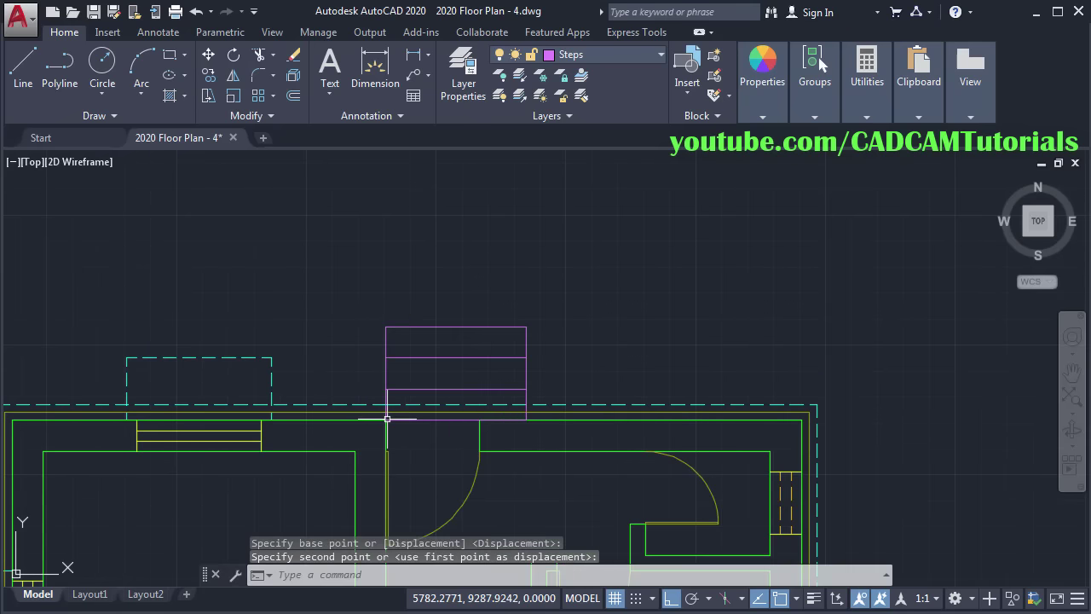
Step: Stretch the right side of the rear steps inward to the right edge of the door opening in the upper outer wall
{"action": "scroll", "coordinate": [473, 412], "scroll_direction": "up", "scroll_amount": 2}
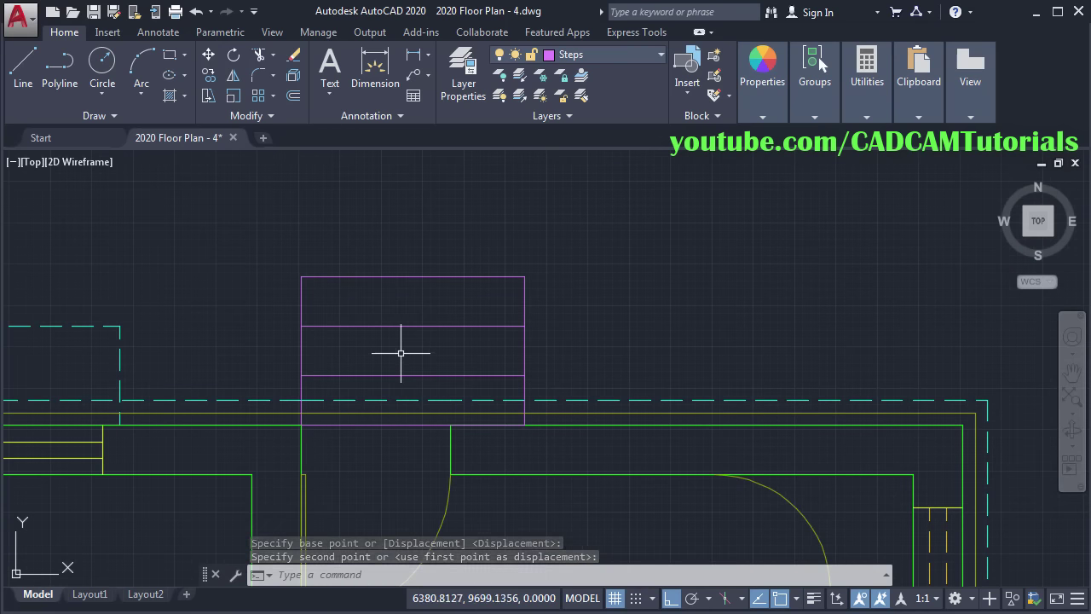
{"action": "left_click", "coordinate": [209, 97]}
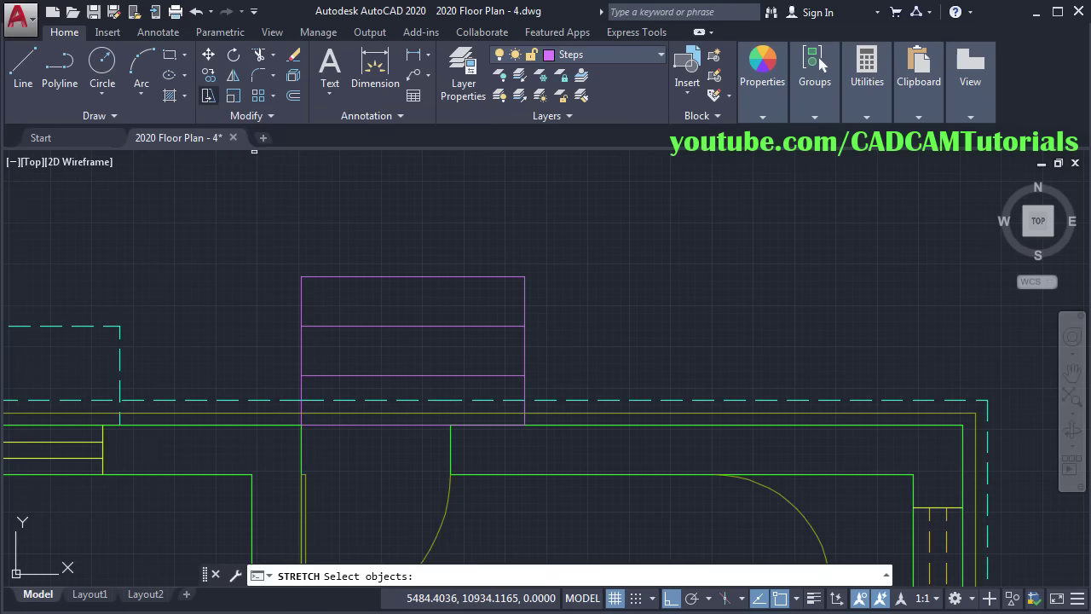
{"action": "left_click", "coordinate": [555, 240]}
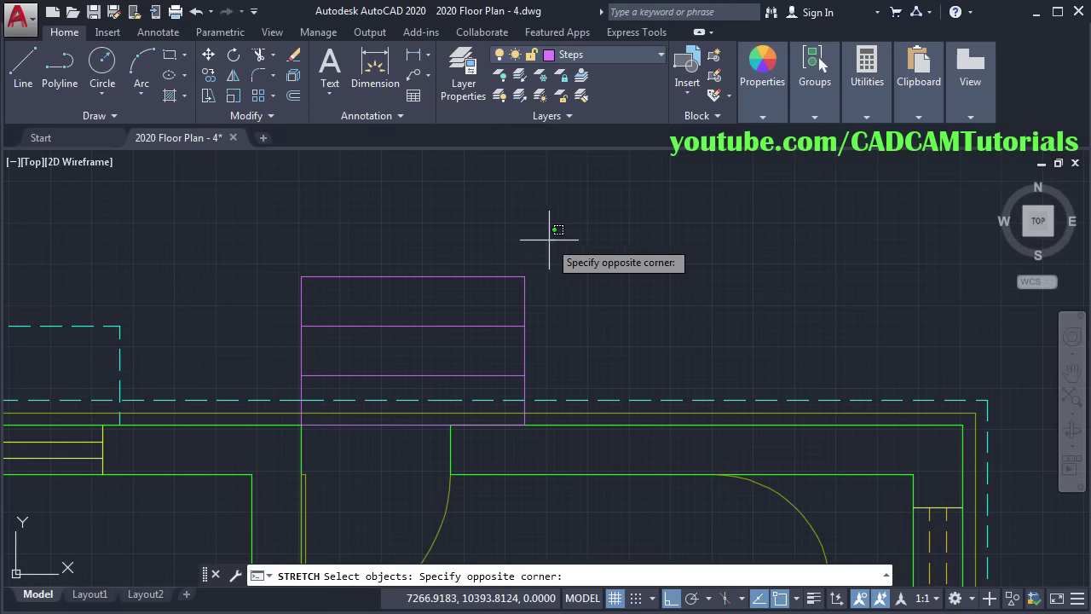
{"action": "left_click", "coordinate": [484, 453]}
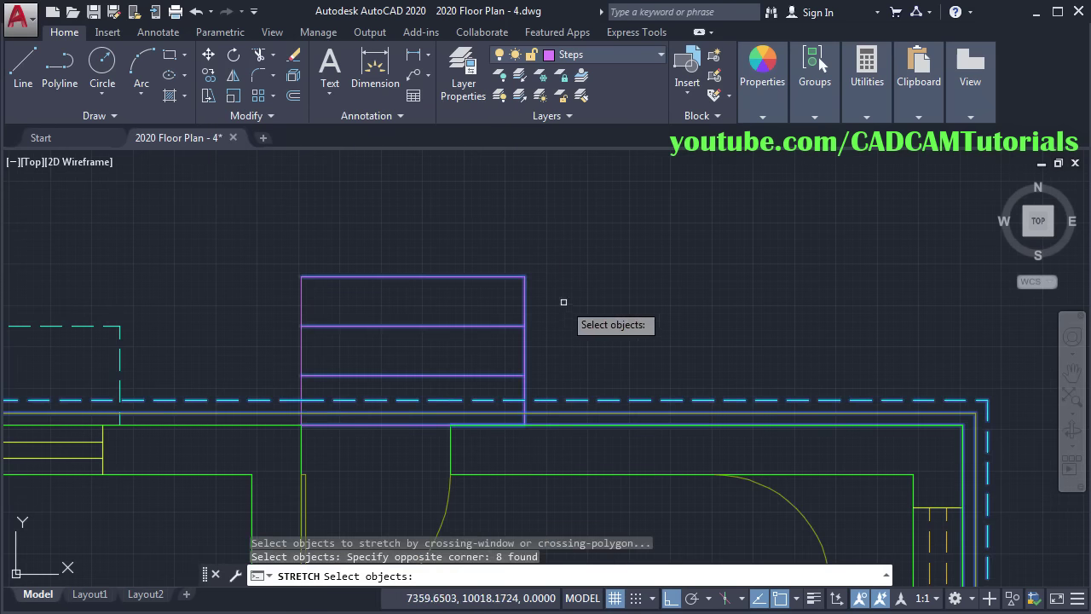
{"action": "key", "text": "Return"}
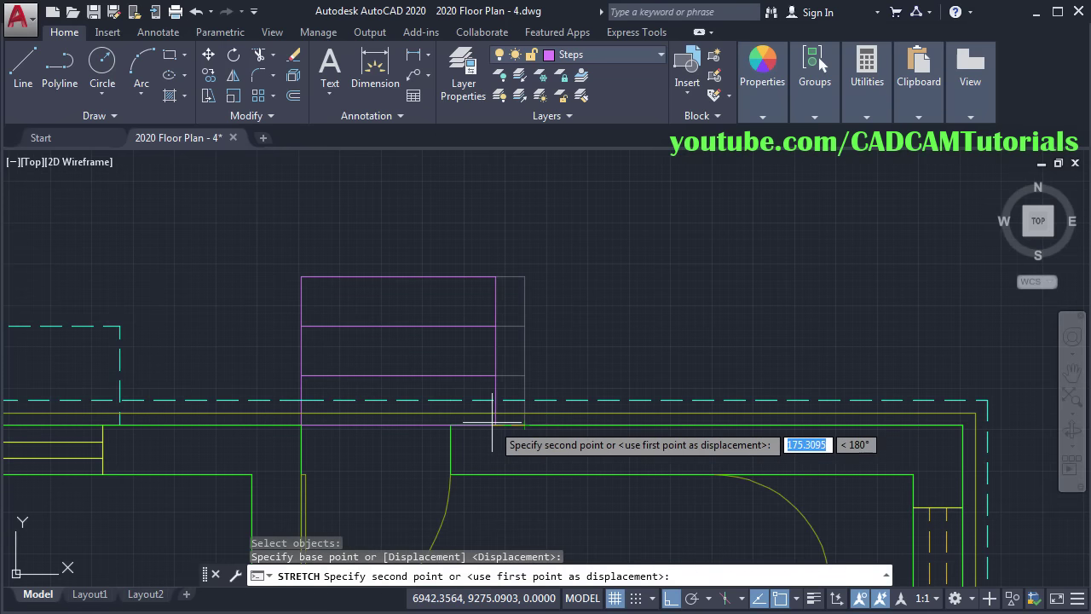
{"action": "left_click", "coordinate": [450, 425]}
Step: Create a new layer named Text
{"action": "scroll", "coordinate": [548, 227], "scroll_direction": "down", "scroll_amount": 2}
{"action": "scroll", "coordinate": [548, 228], "scroll_direction": "down", "scroll_amount": 4}
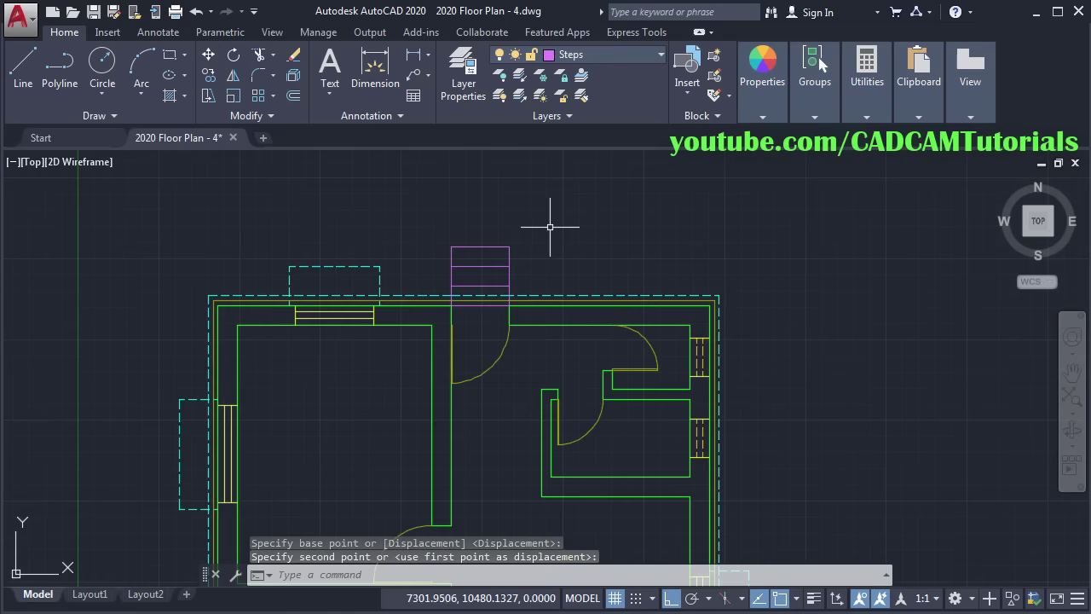
{"action": "middle_click_drag", "start_coordinate": [467, 290], "coordinate": [473, 296]}
{"action": "middle_click", "coordinate": [473, 296]}
{"action": "middle_click", "coordinate": [473, 296]}
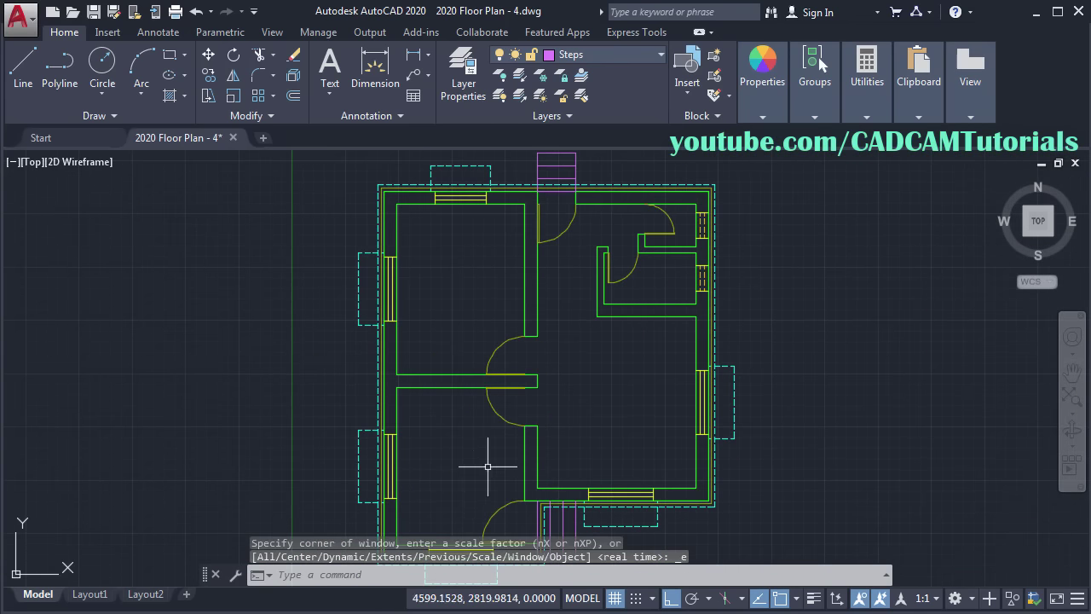
{"action": "middle_click_drag", "start_coordinate": [494, 467], "coordinate": [495, 408]}
{"action": "scroll", "coordinate": [456, 463], "scroll_direction": "up", "scroll_amount": 2}
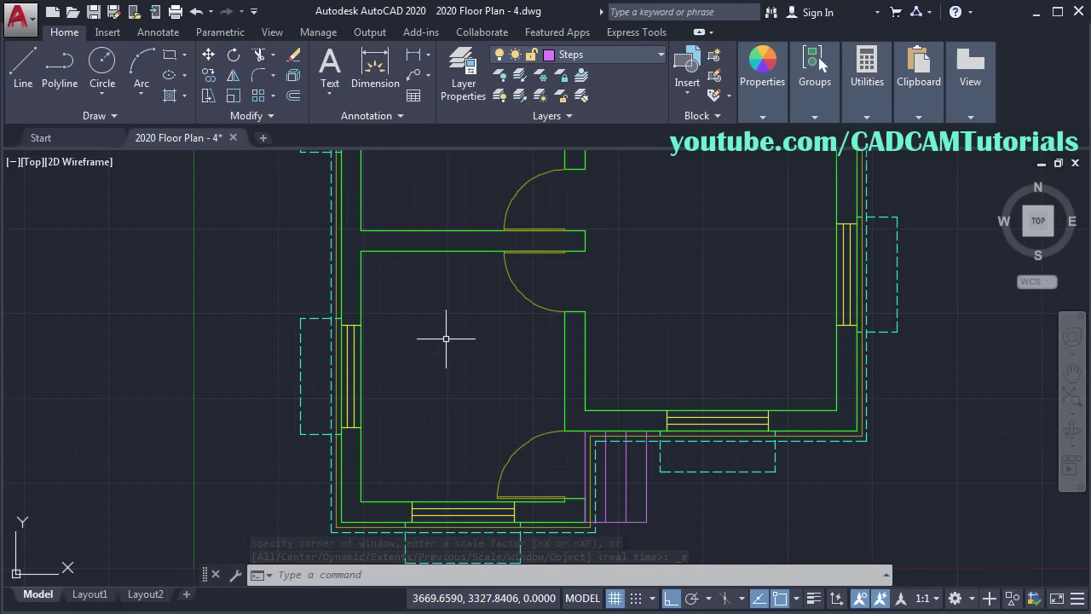
{"action": "left_click", "coordinate": [468, 83]}
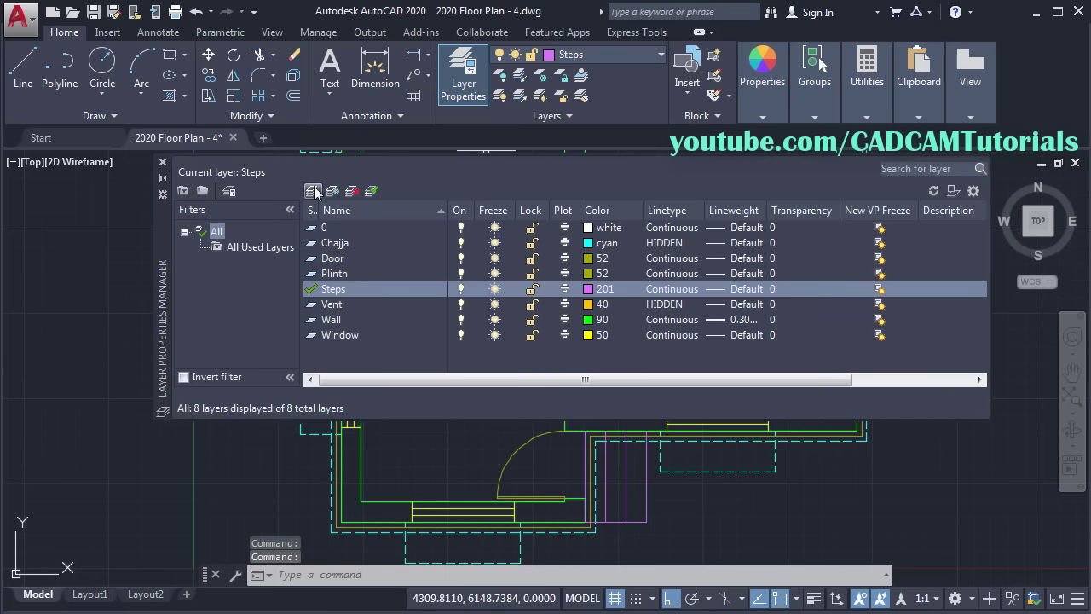
{"action": "left_click", "coordinate": [313, 191]}
{"action": "type", "text": "Text"}
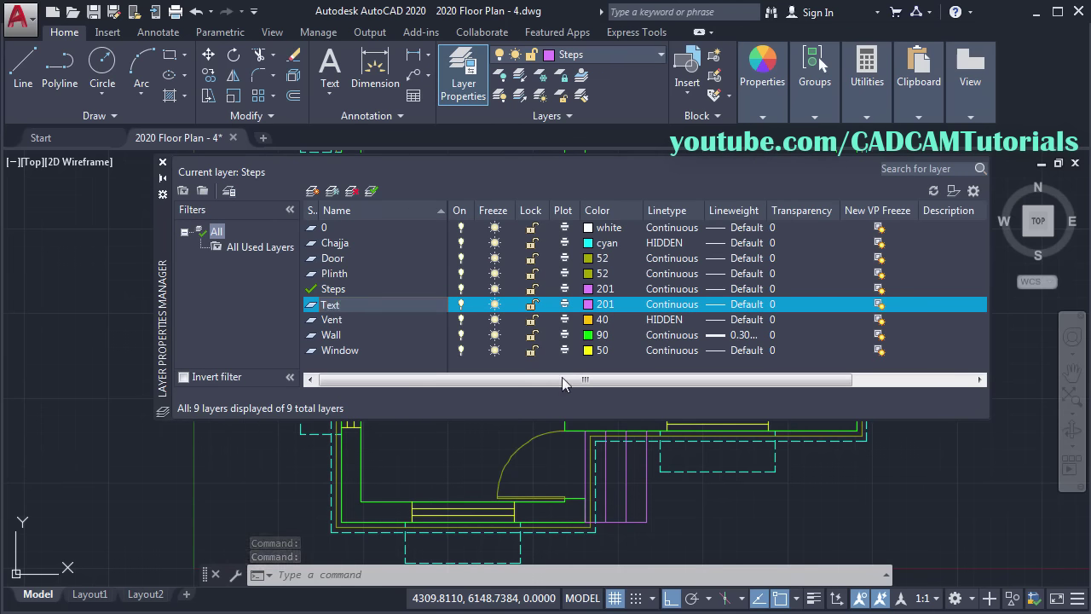
Step: Set the Text layer's color to index color 30 and make Text the current layer
{"action": "left_click", "coordinate": [594, 305]}
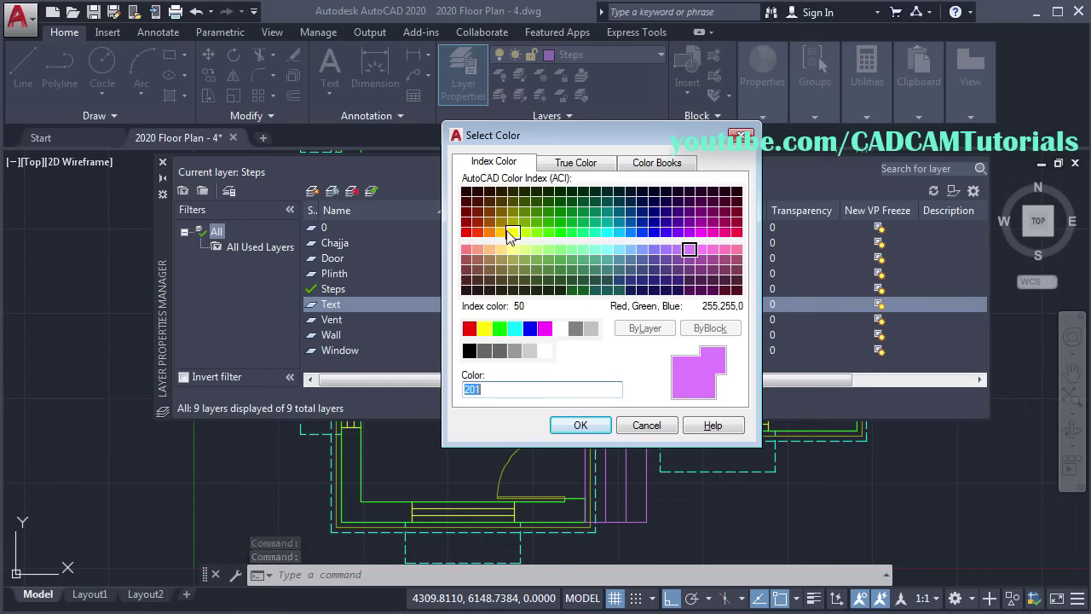
{"action": "left_click", "coordinate": [493, 233]}
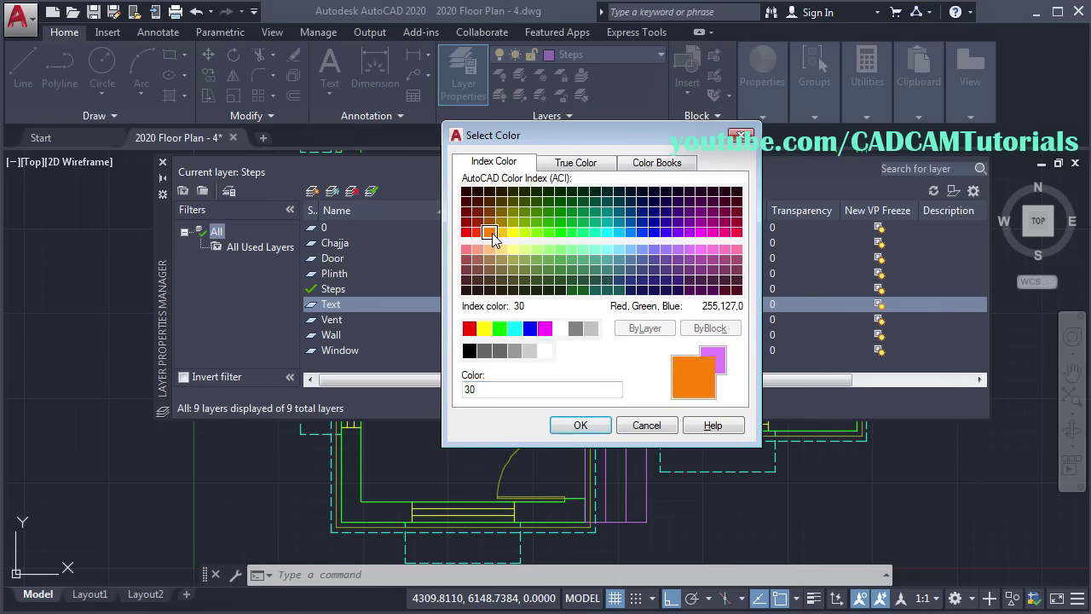
{"action": "left_click", "coordinate": [580, 425]}
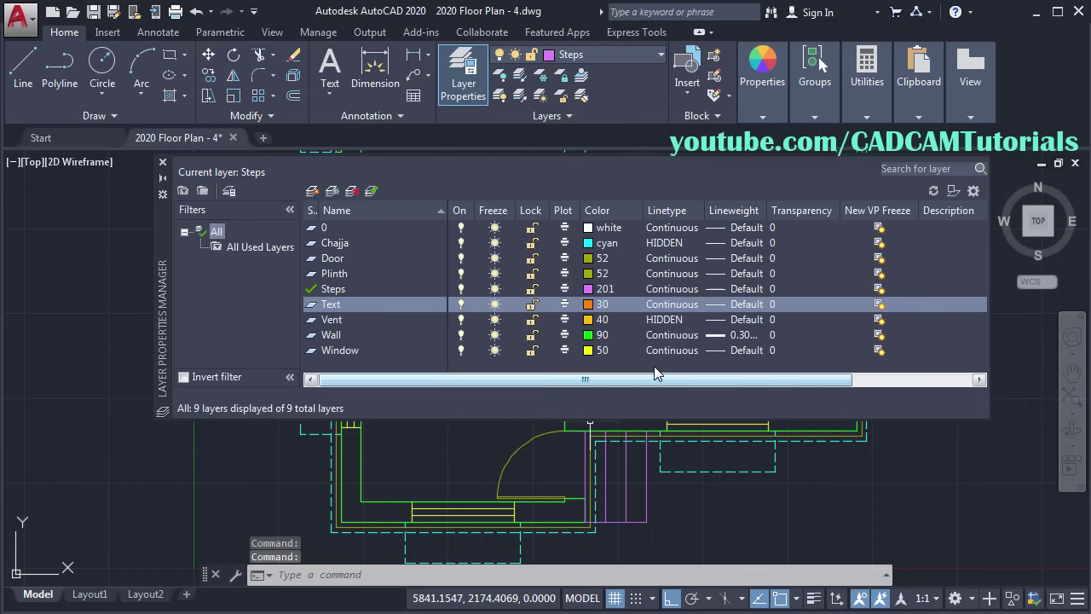
{"action": "left_click", "coordinate": [162, 164]}
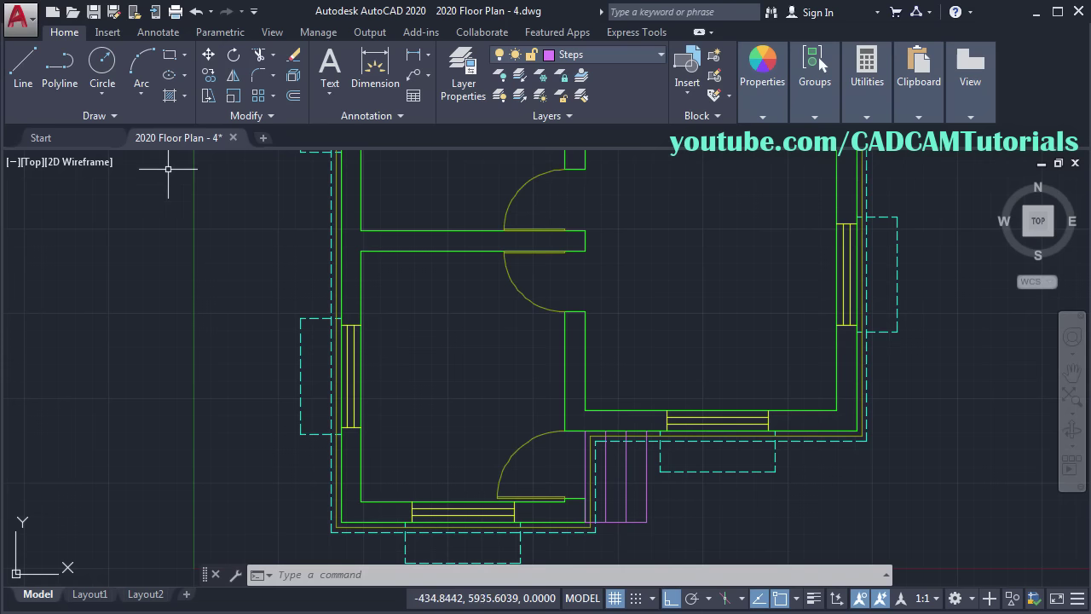
{"action": "left_click", "coordinate": [589, 51]}
{"action": "left_click", "coordinate": [583, 178]}
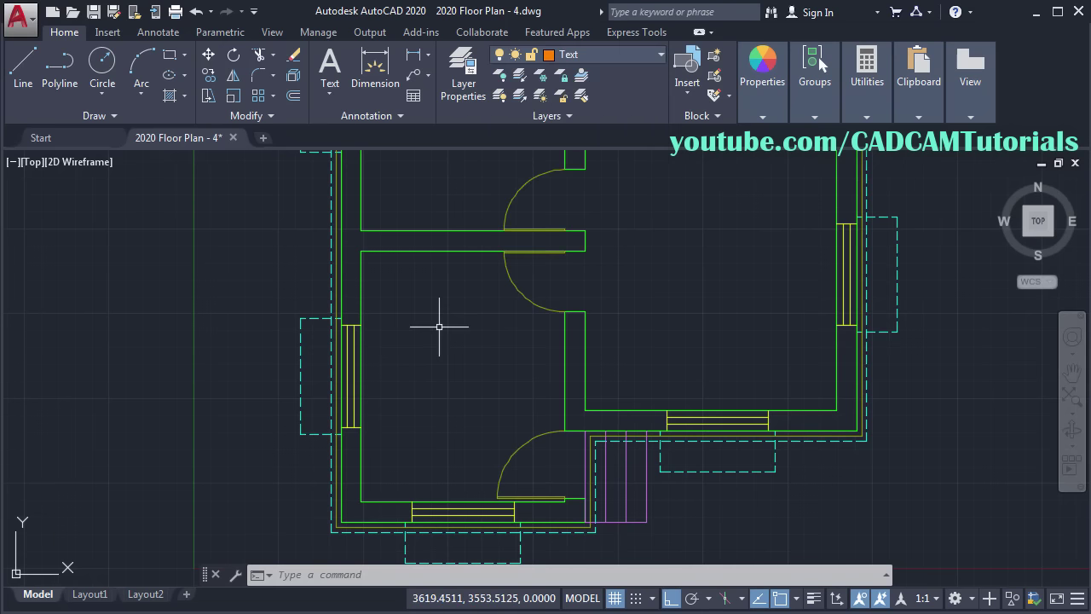
Step: Following the reference PDF, add the two-line multiline text "LIVING ROOM" and "3000 X 3700" inside the room beside the front entry
{"action": "key", "text": "alt+Tab"}
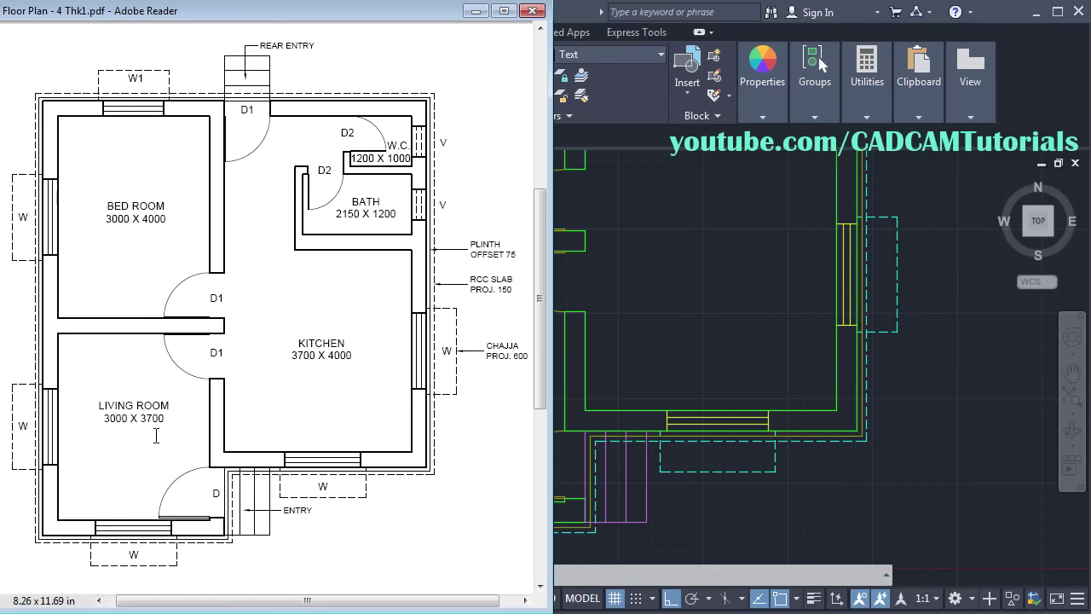
{"action": "key", "text": "alt+Tab"}
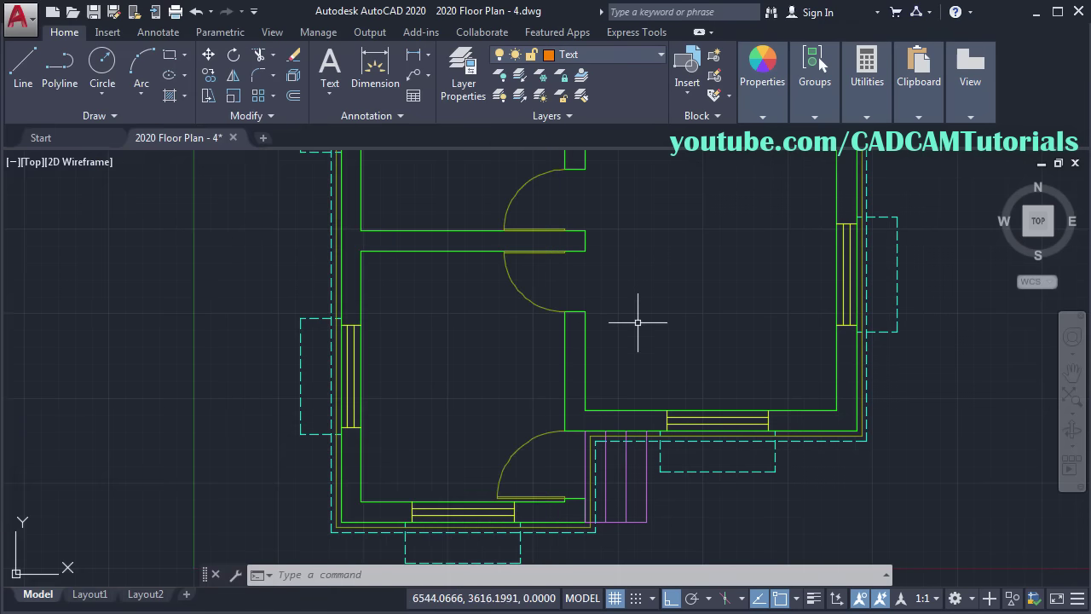
{"action": "left_click", "coordinate": [329, 66]}
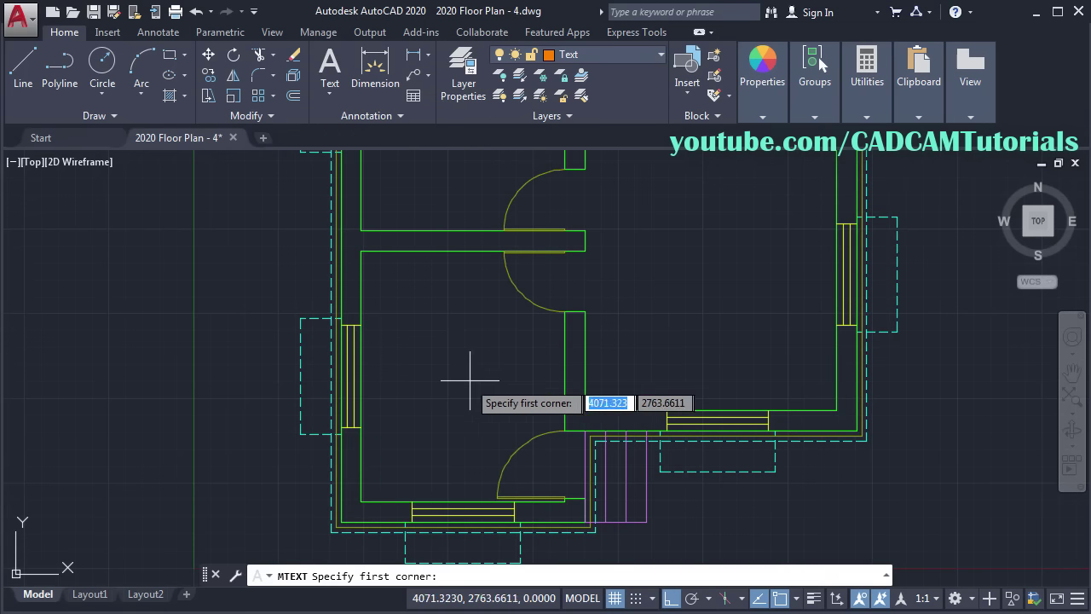
{"action": "left_click", "coordinate": [419, 324]}
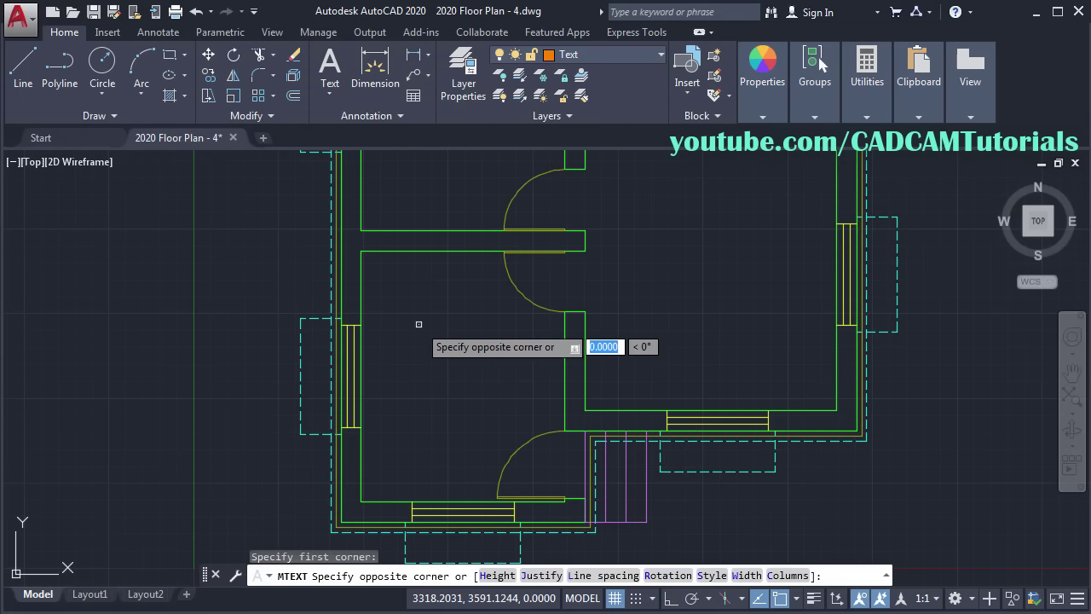
{"action": "left_click", "coordinate": [525, 395]}
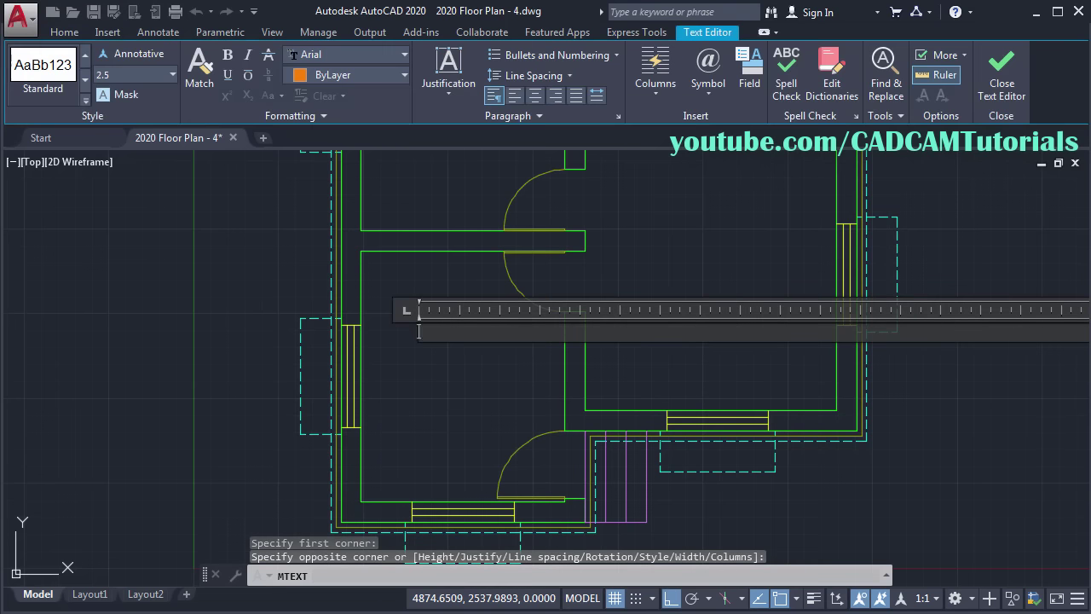
{"action": "type", "text": "LIVING ROOM"}
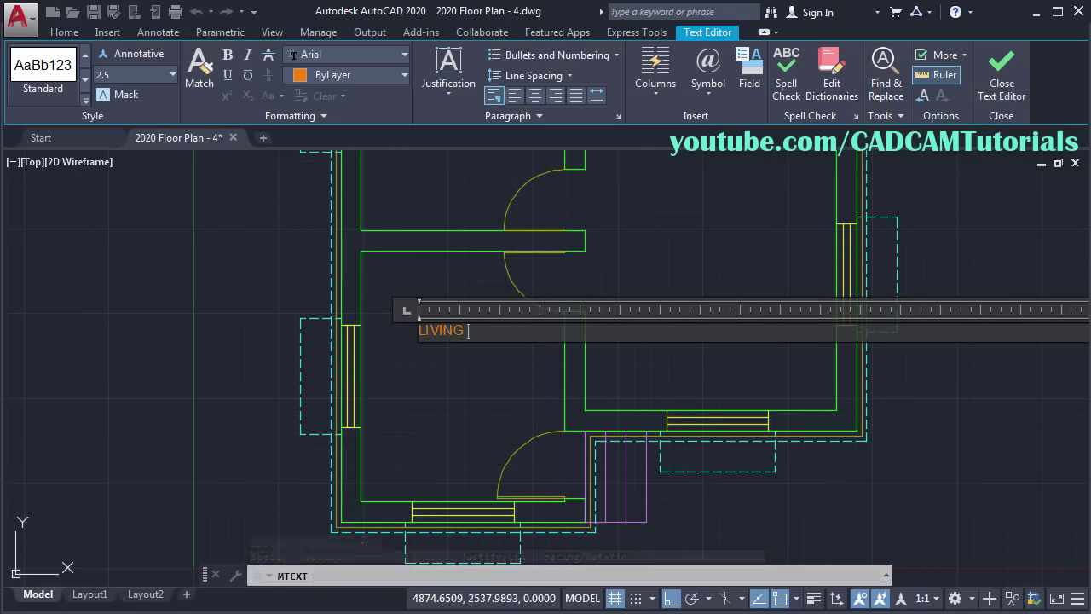
{"action": "key", "text": "Return"}
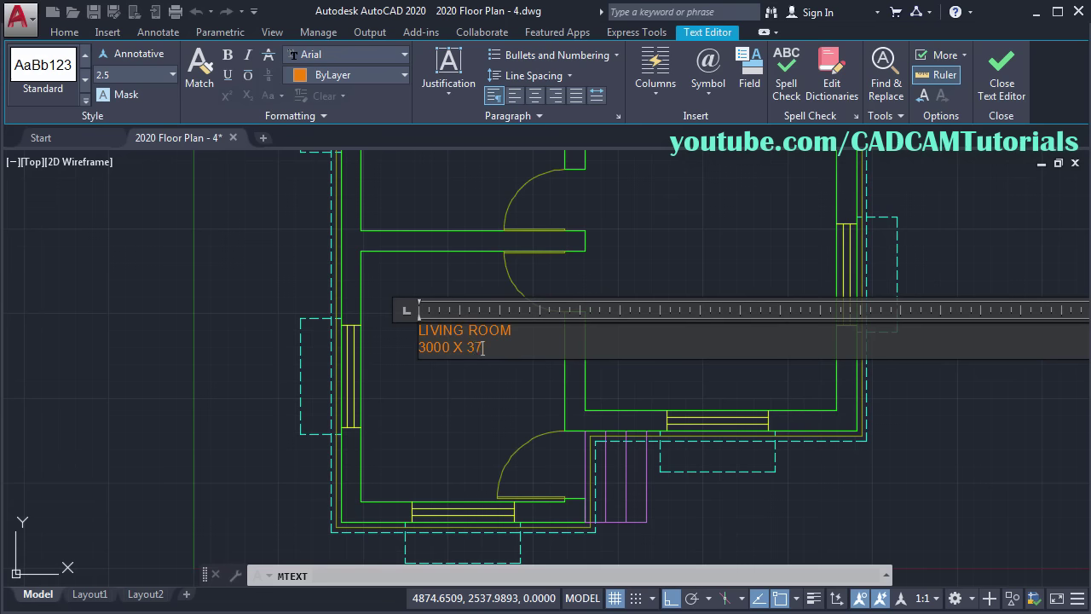
{"action": "left_click", "coordinate": [404, 417]}
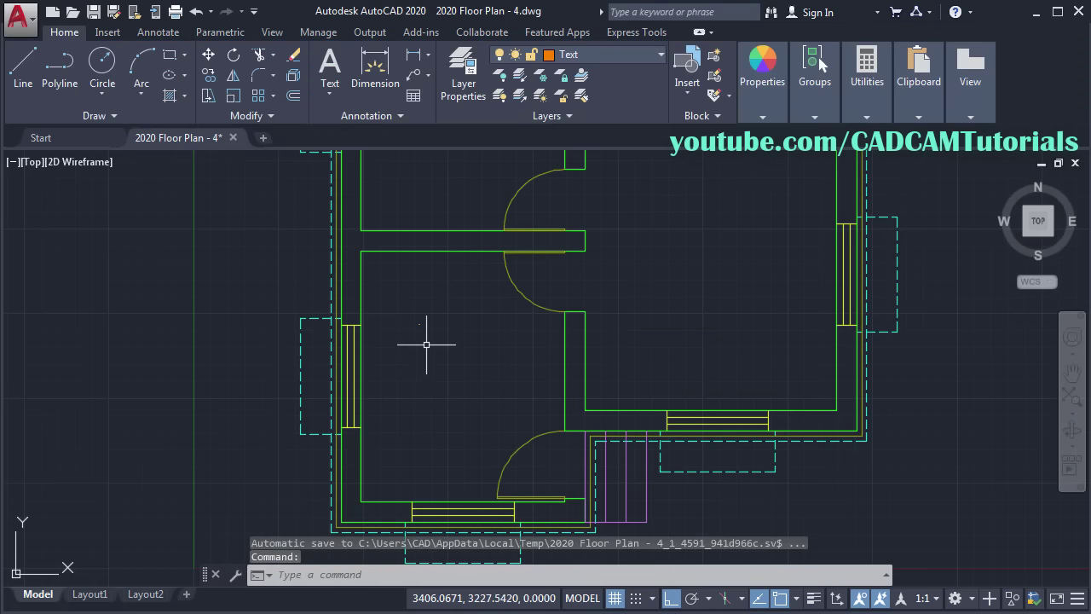
Step: Set the text height of the whole LIVING ROOM label to 150
{"action": "scroll", "coordinate": [413, 320], "scroll_direction": "up", "scroll_amount": 8}
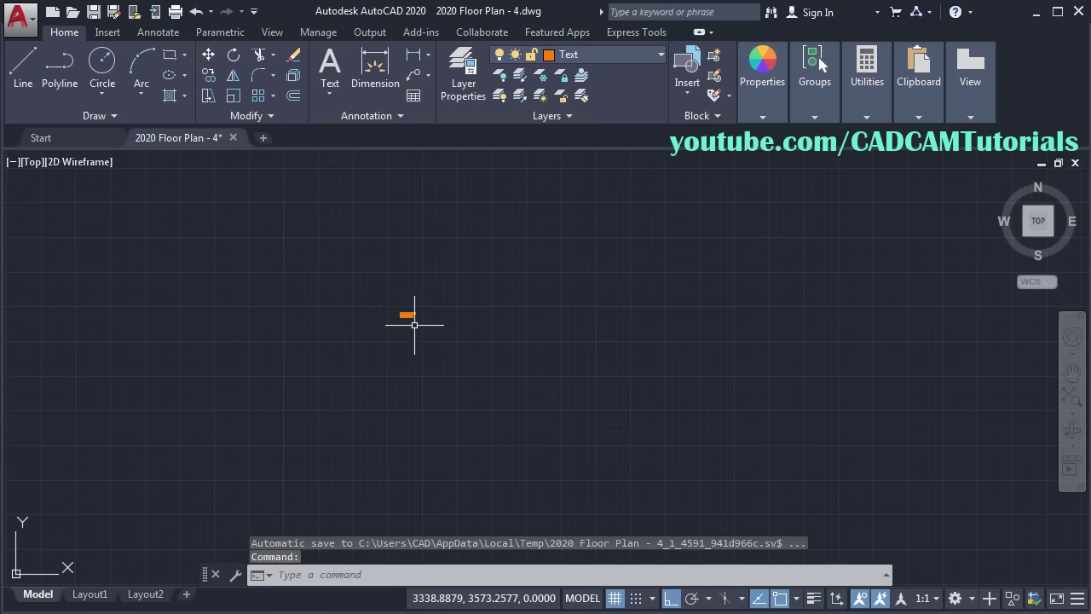
{"action": "scroll", "coordinate": [394, 275], "scroll_direction": "up", "scroll_amount": 2}
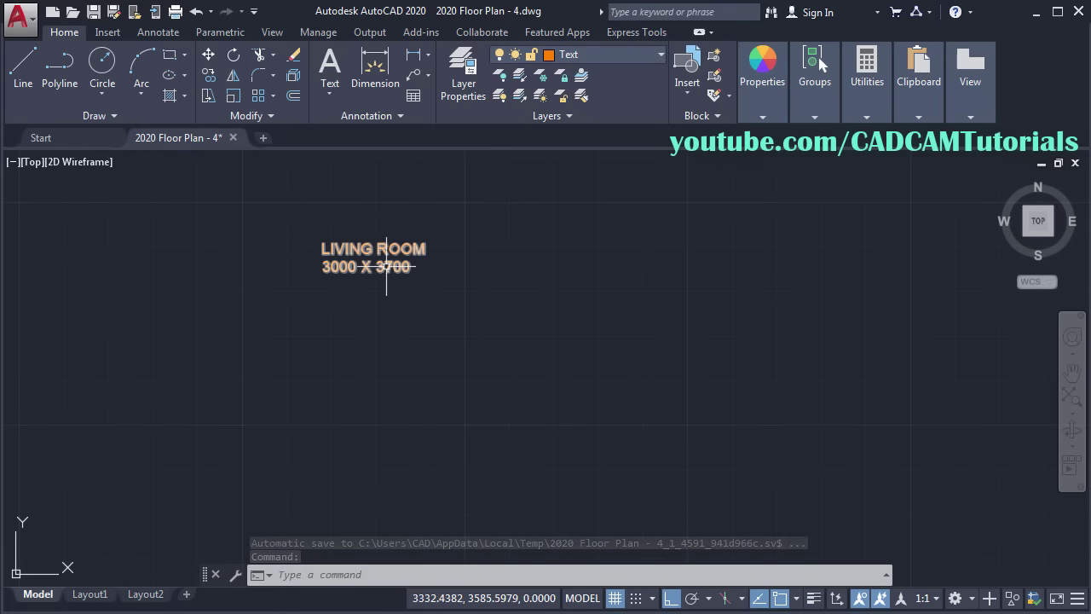
{"action": "left_click", "coordinate": [386, 266]}
{"action": "double_click", "coordinate": [386, 266]}
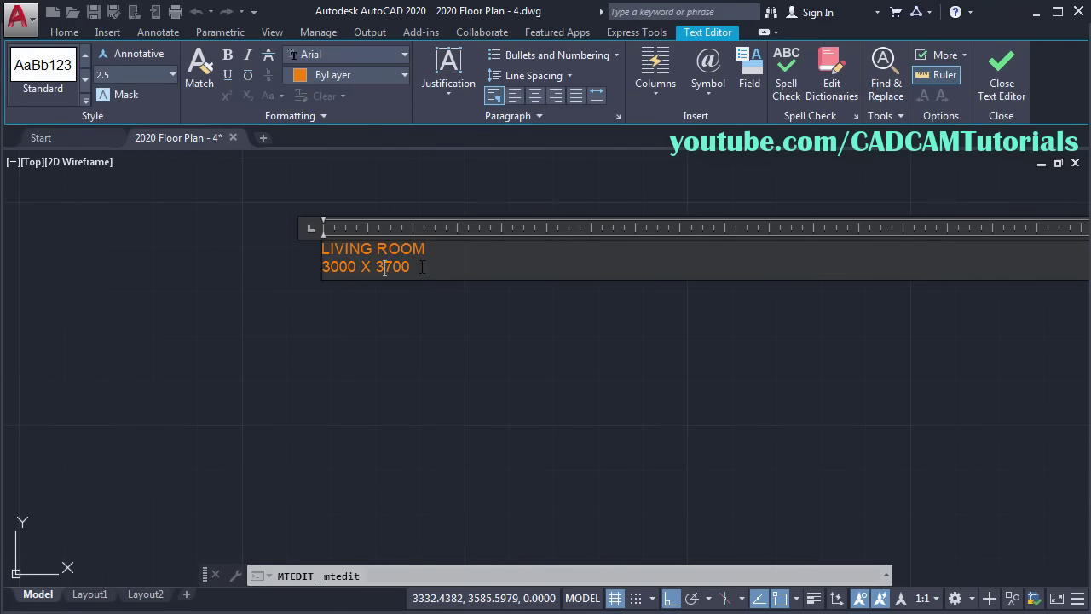
{"action": "key", "text": "ctrl+a"}
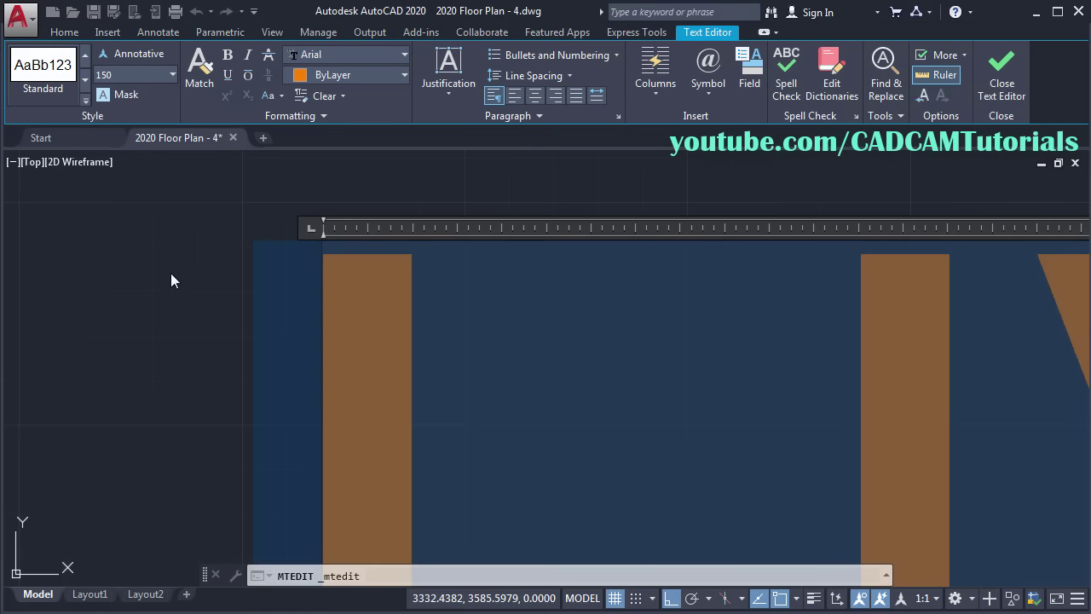
{"action": "left_click", "coordinate": [171, 276]}
{"action": "scroll", "coordinate": [320, 282], "scroll_direction": "down", "scroll_amount": 4}
{"action": "scroll", "coordinate": [336, 279], "scroll_direction": "down", "scroll_amount": 5}
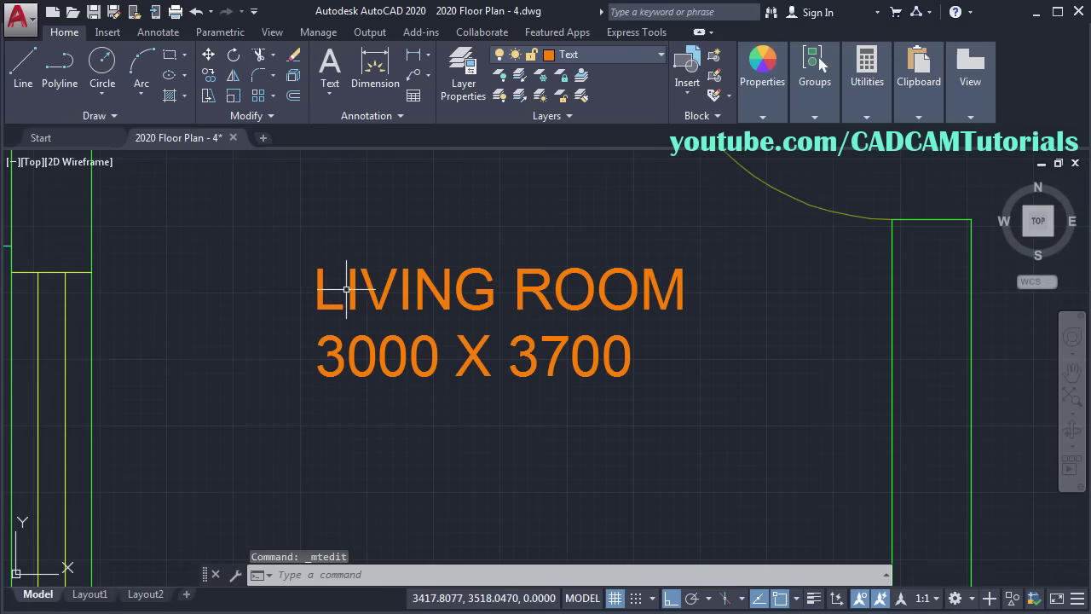
Step: Center-align both lines of the LIVING ROOM label's multiline text
{"action": "middle_click_drag", "start_coordinate": [367, 290], "coordinate": [437, 314]}
{"action": "scroll", "coordinate": [476, 301], "scroll_direction": "up", "scroll_amount": 2}
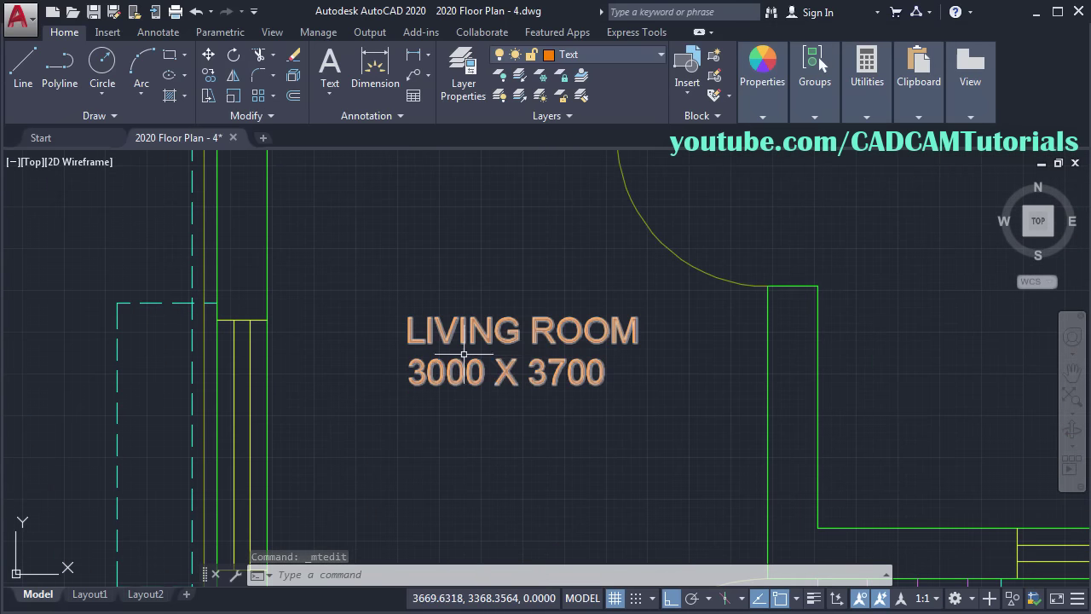
{"action": "double_click", "coordinate": [507, 372]}
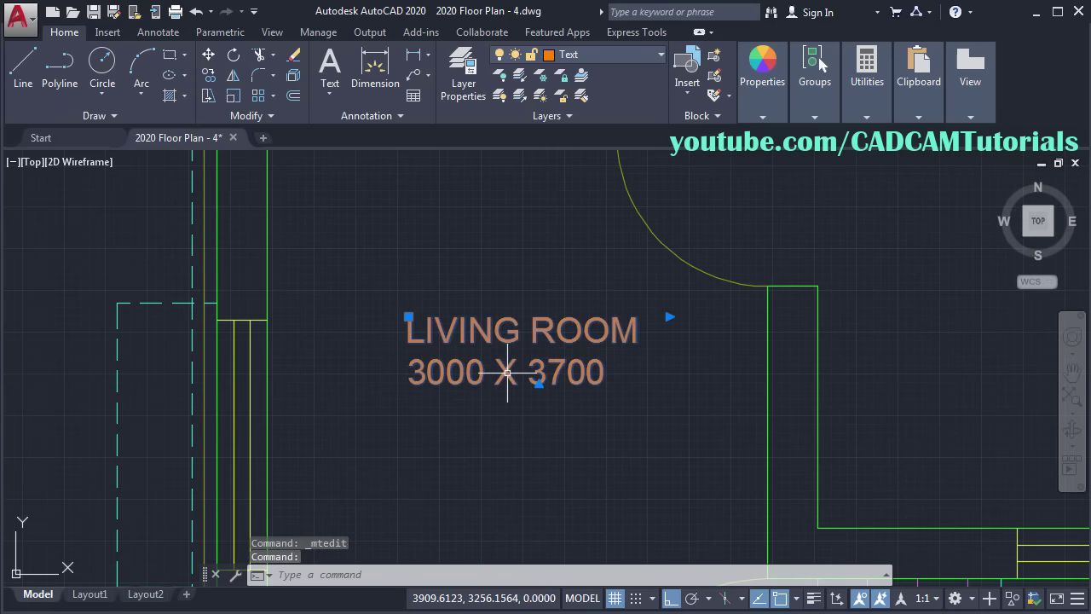
{"action": "left_click_drag", "start_coordinate": [606, 375], "coordinate": [381, 305]}
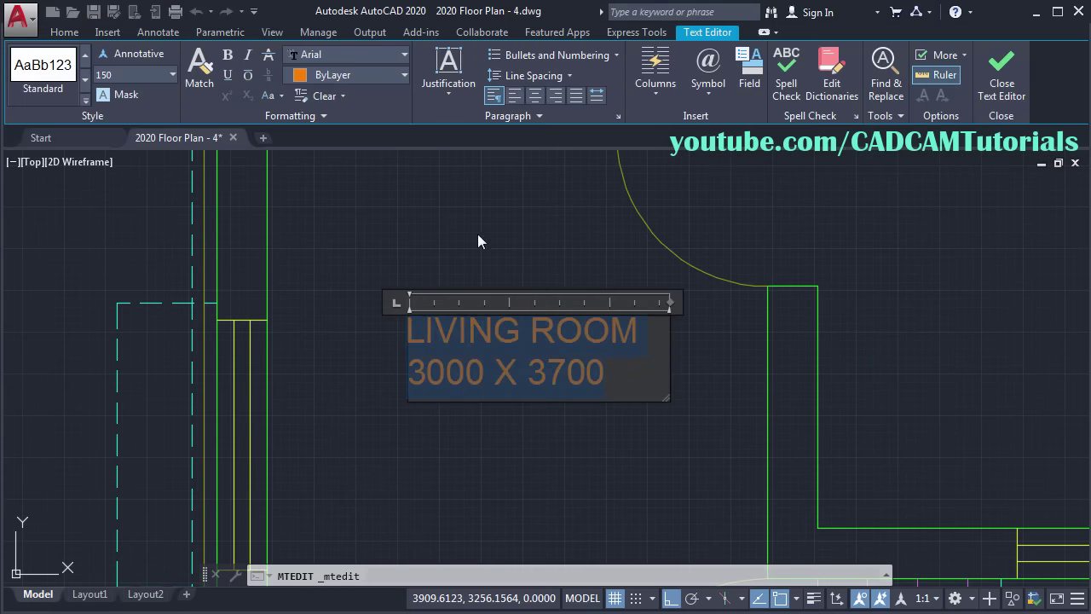
{"action": "left_click", "coordinate": [535, 95]}
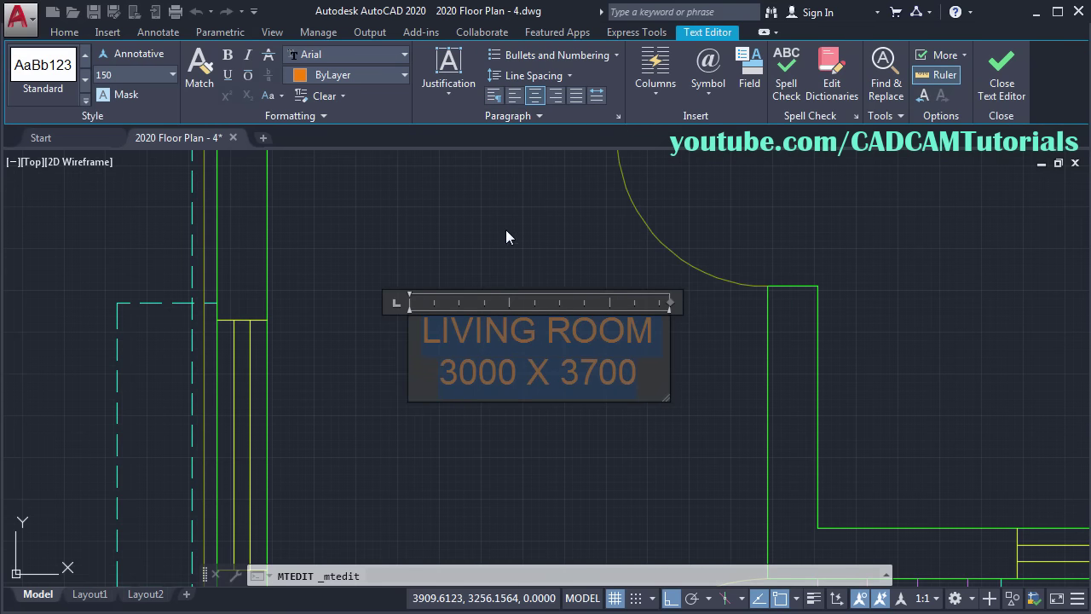
{"action": "left_click", "coordinate": [507, 236]}
Step: Turn Ortho off and move the LIVING ROOM label down to about the middle of its room
{"action": "scroll", "coordinate": [529, 359], "scroll_direction": "down", "scroll_amount": 4}
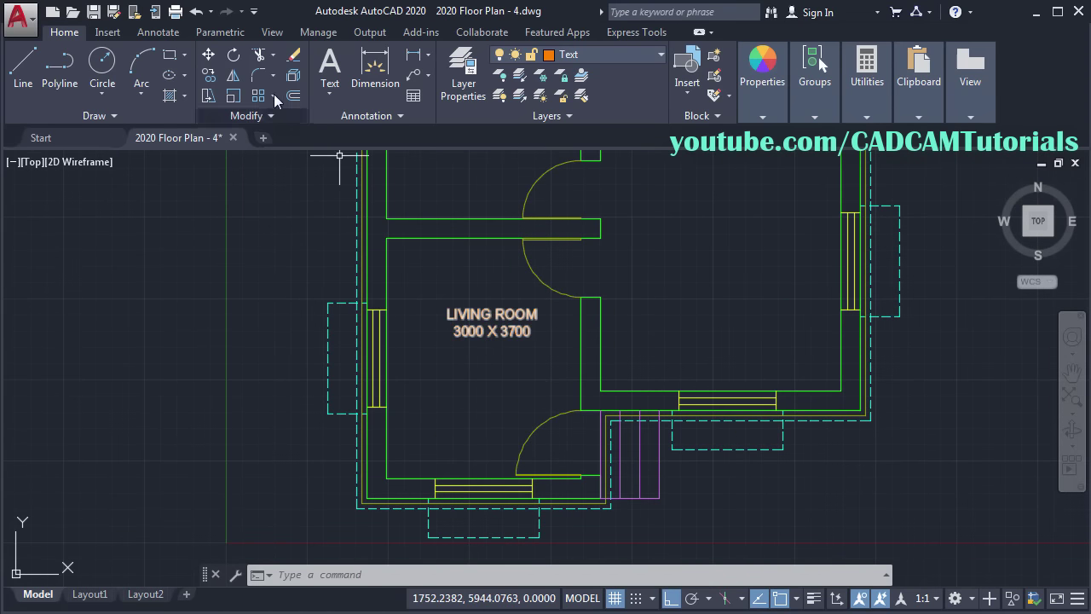
{"action": "left_click", "coordinate": [207, 56]}
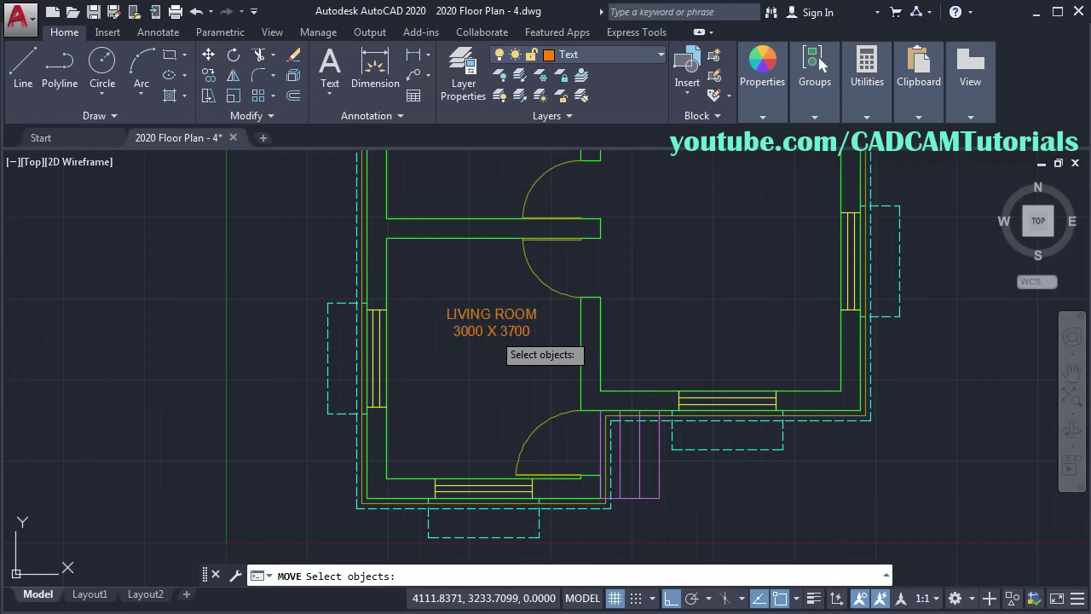
{"action": "left_click", "coordinate": [493, 330]}
{"action": "key", "text": "Return"}
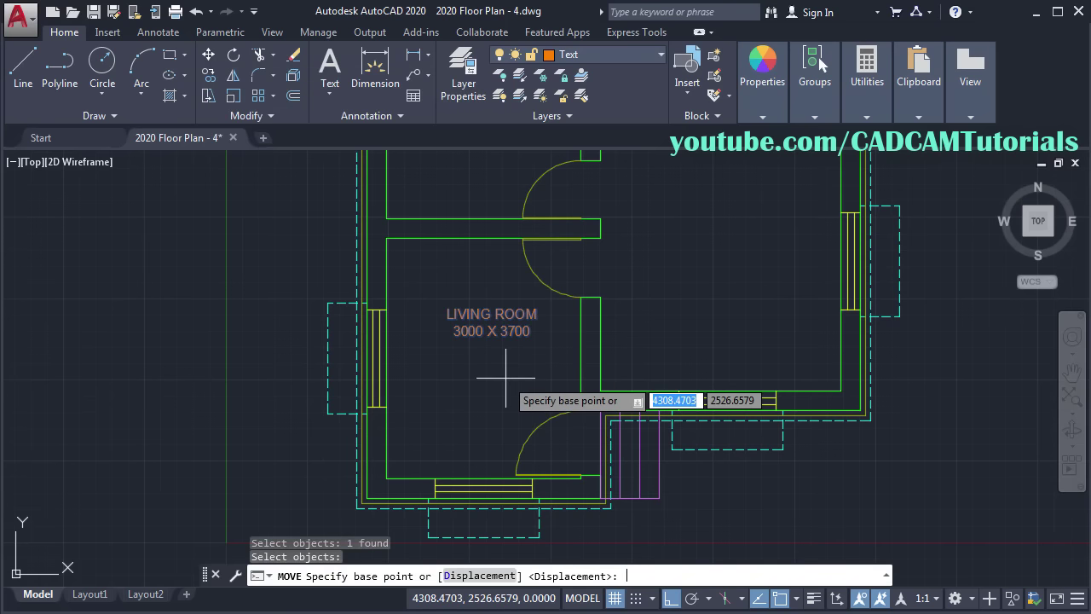
{"action": "left_click", "coordinate": [499, 333]}
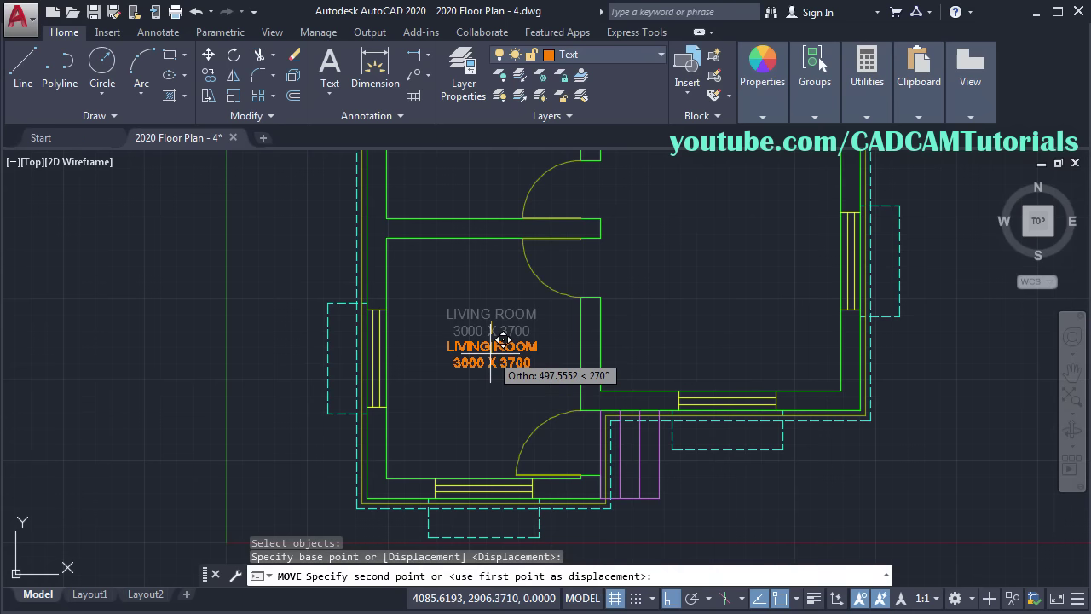
{"action": "left_click", "coordinate": [671, 601]}
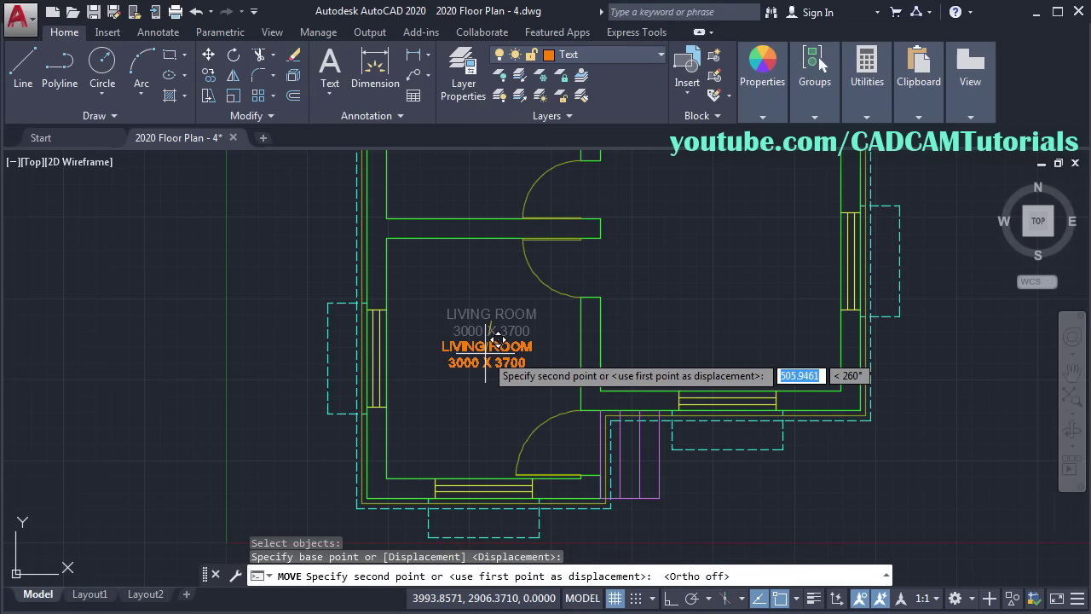
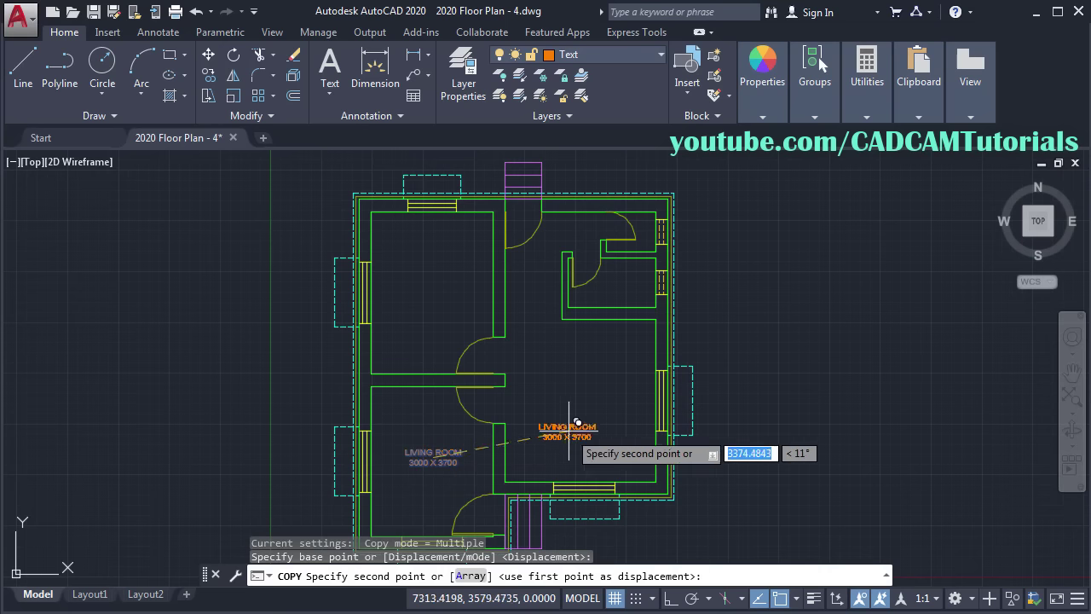
Step: Copy the LIVING ROOM label into the bedroom, the kitchen, the bath and the small W.C. above the bath
{"action": "left_click", "coordinate": [440, 282]}
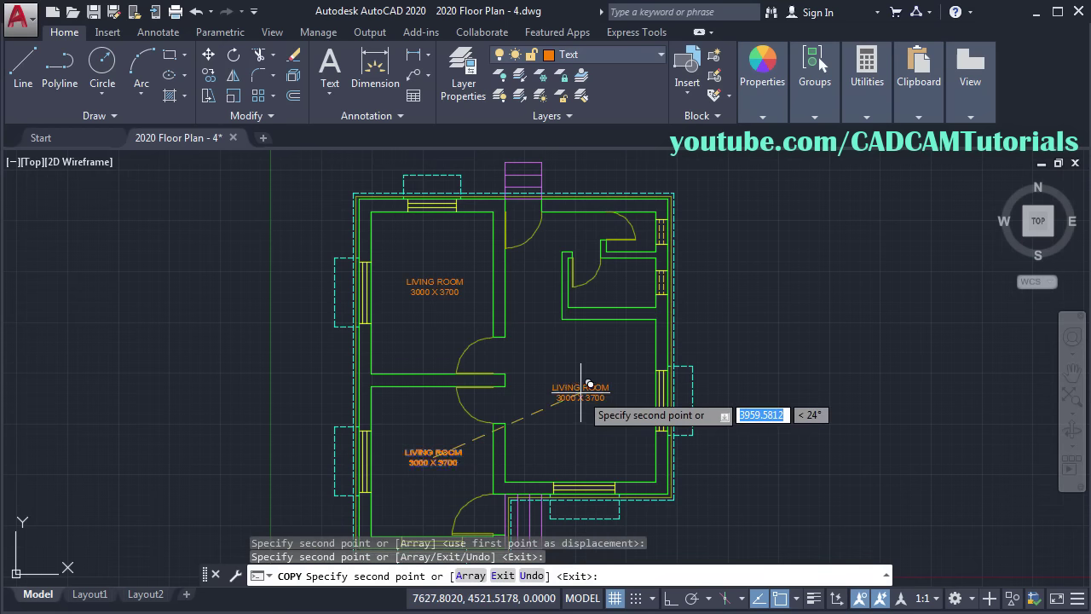
{"action": "left_click", "coordinate": [589, 385]}
{"action": "scroll", "coordinate": [633, 256], "scroll_direction": "up", "scroll_amount": 4}
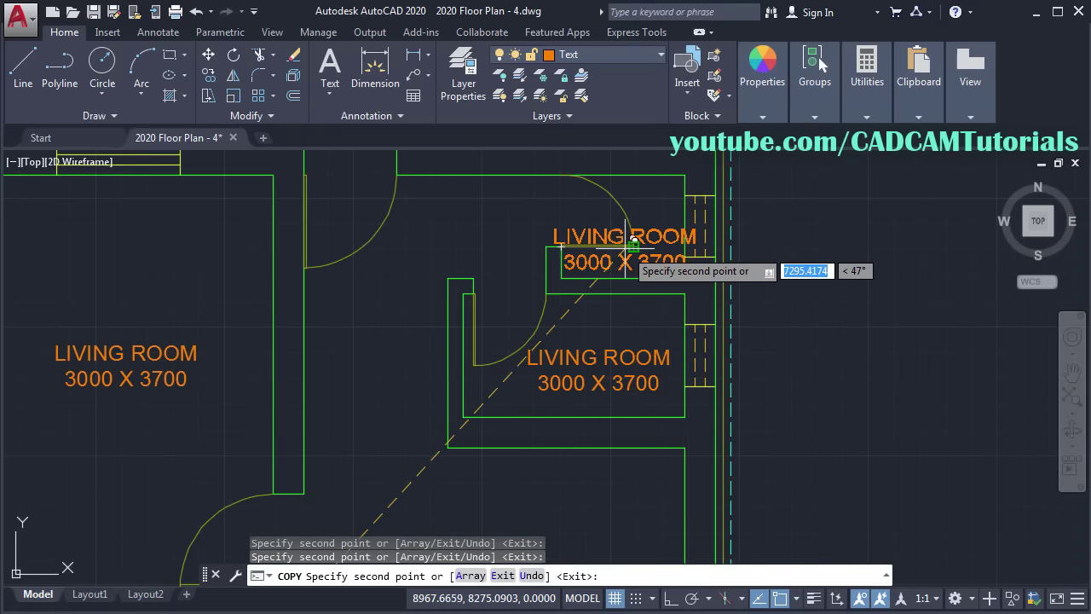
{"action": "left_click", "coordinate": [633, 243]}
{"action": "scroll", "coordinate": [638, 255], "scroll_direction": "down", "scroll_amount": 4}
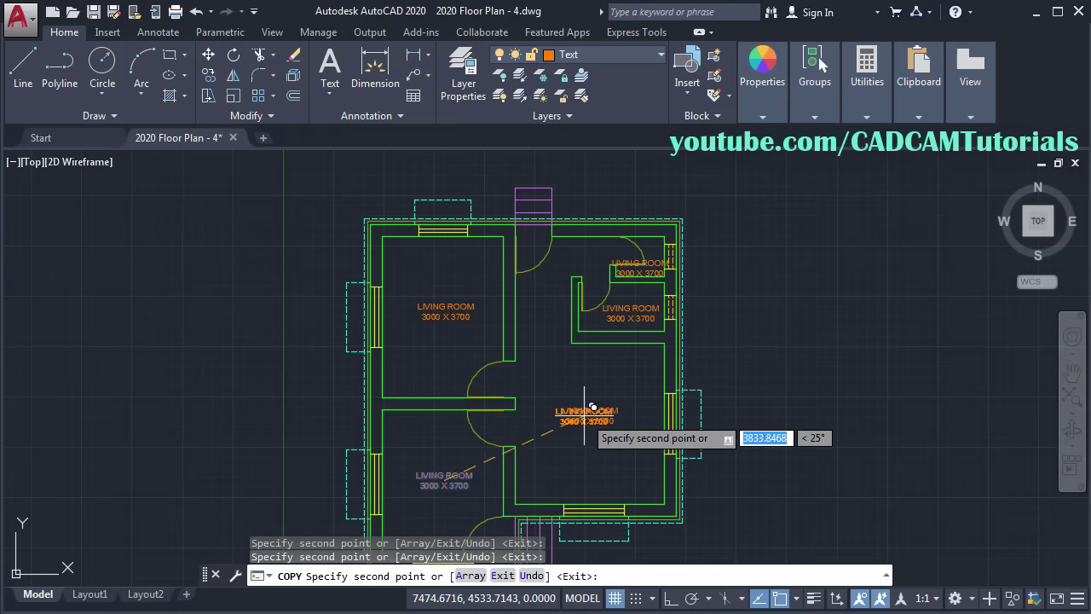
{"action": "key", "text": "Escape"}
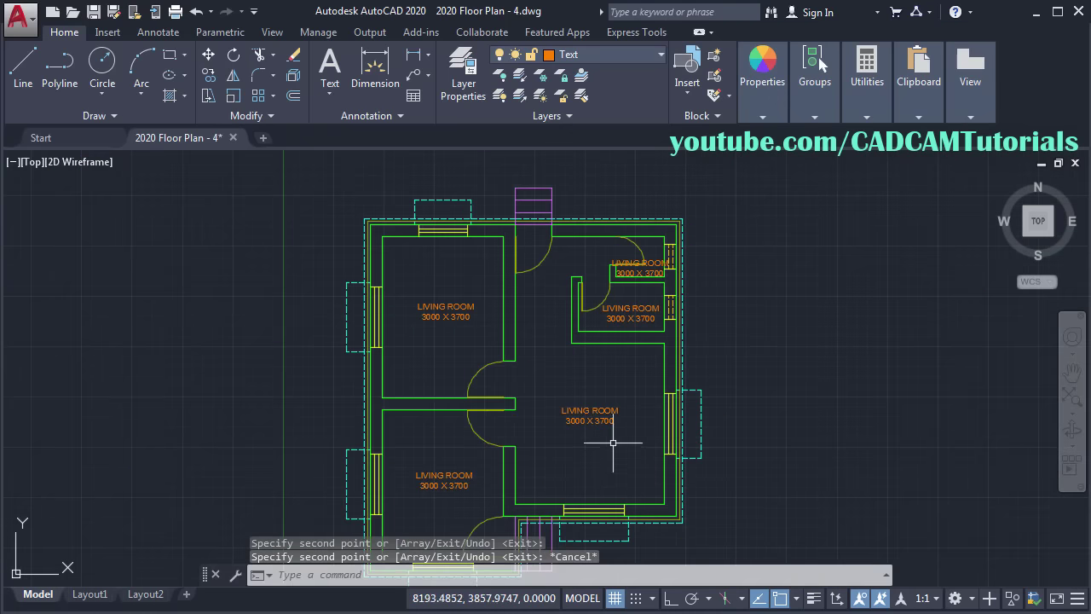
Step: Following the reference PDF, change the label copy in the large kitchen area to "KITCHEN" and "3700 X 4000"
{"action": "scroll", "coordinate": [613, 442], "scroll_direction": "up", "scroll_amount": 4}
{"action": "double_click", "coordinate": [531, 368]}
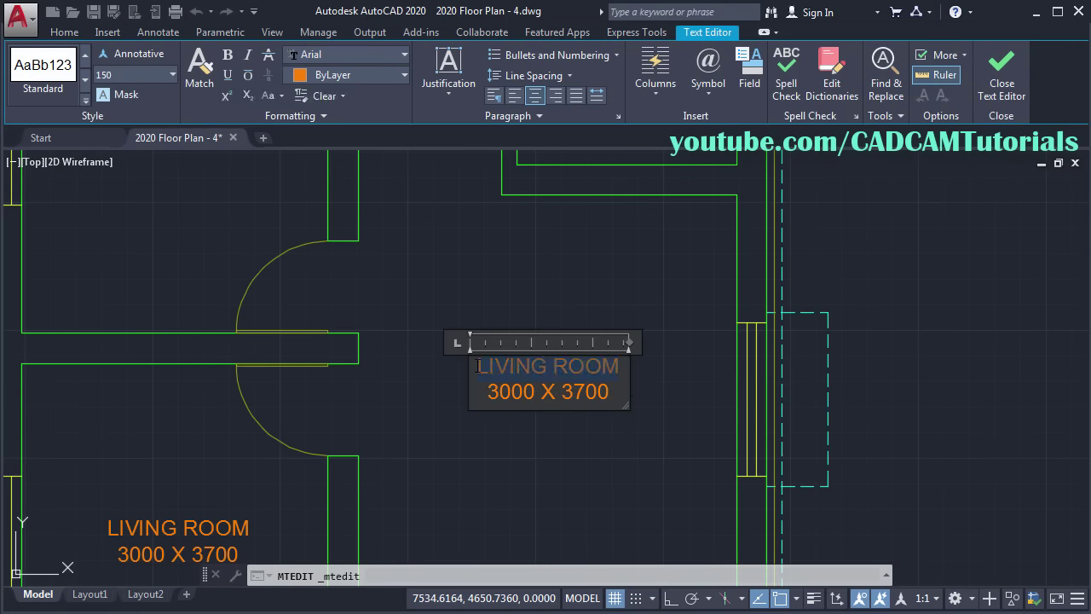
{"action": "type", "text": "KITCHEN"}
{"action": "key", "text": "alt+Tab"}
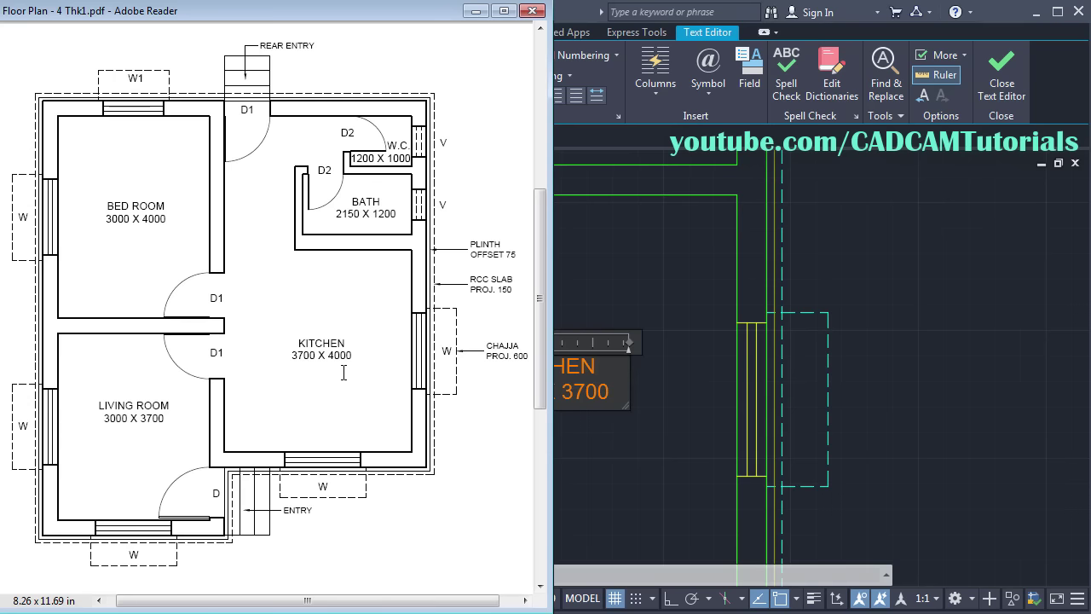
{"action": "left_click", "coordinate": [594, 398]}
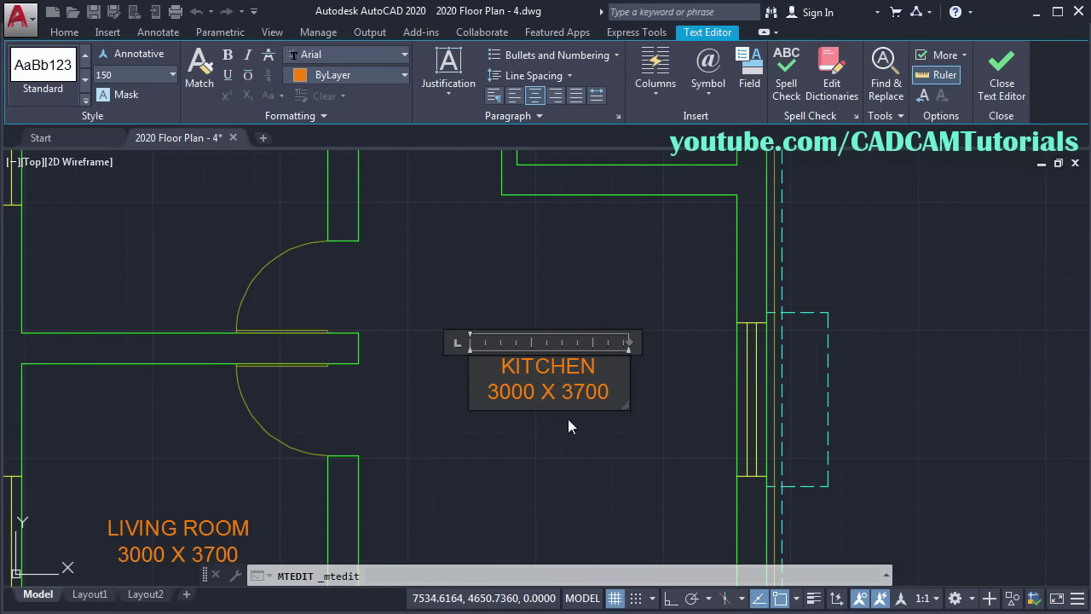
{"action": "key", "text": "shift+Home"}
{"action": "key", "text": "BackSpace"}
{"action": "key", "text": "End"}
{"action": "type", "text": "X 400"}
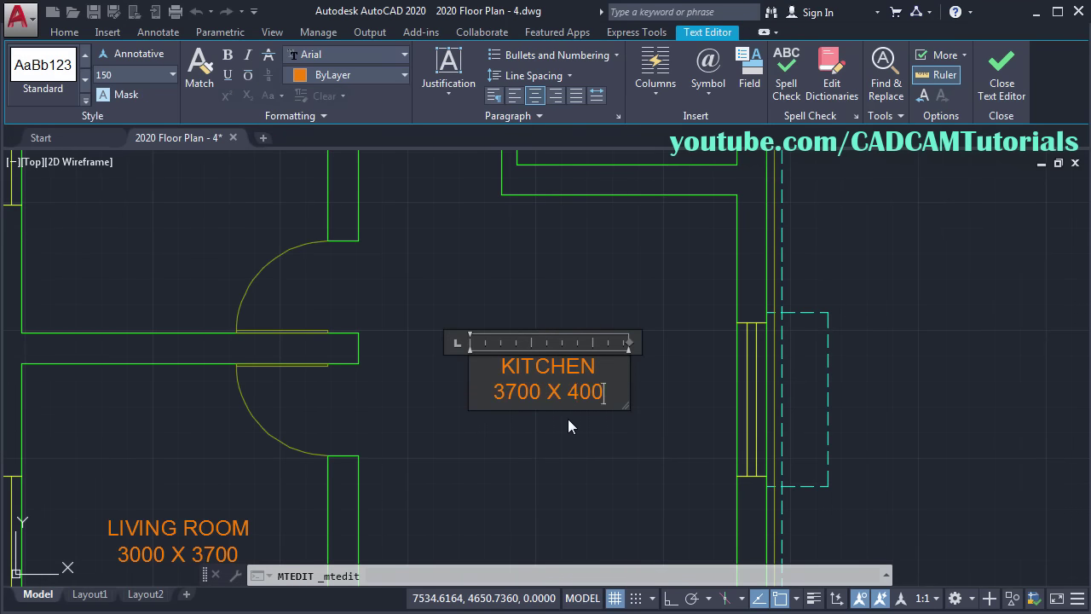
{"action": "type", "text": "0"}
{"action": "left_click", "coordinate": [621, 485]}
Step: Following the reference PDF, change the label copy in the room above the living room to "BED ROOM" and "3000 X 4000"
{"action": "scroll", "coordinate": [636, 345], "scroll_direction": "down", "scroll_amount": 3}
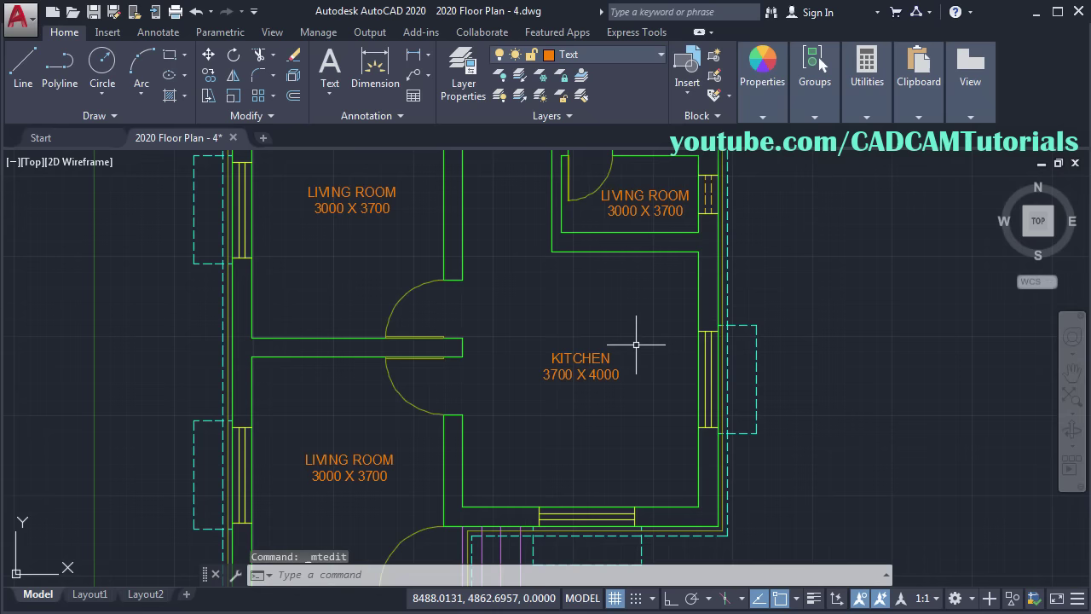
{"action": "scroll", "coordinate": [460, 350], "scroll_direction": "up", "scroll_amount": 5}
{"action": "left_click", "coordinate": [491, 322]}
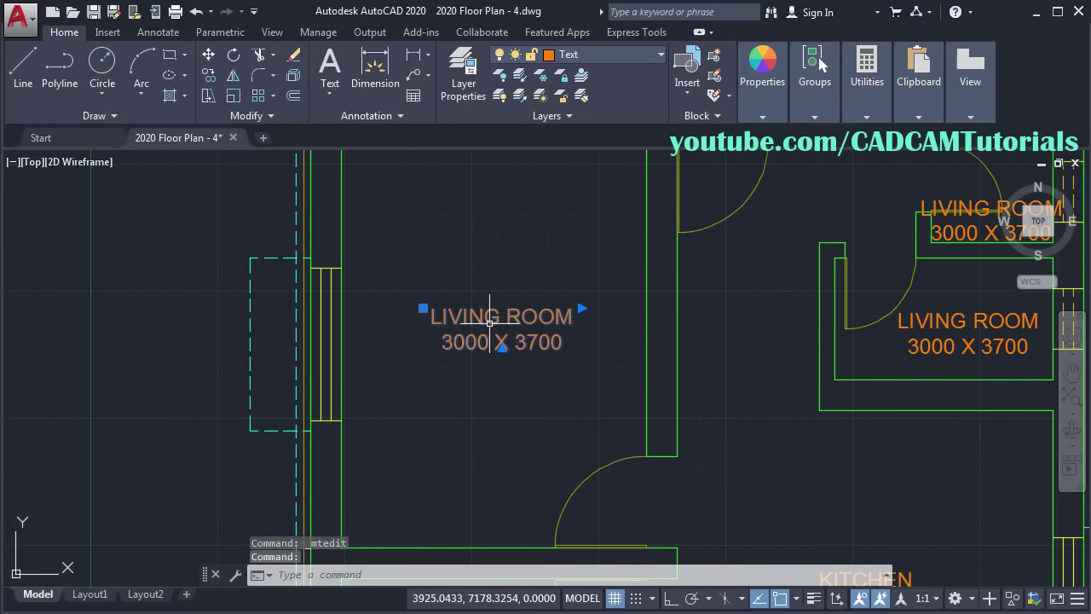
{"action": "double_click", "coordinate": [490, 323]}
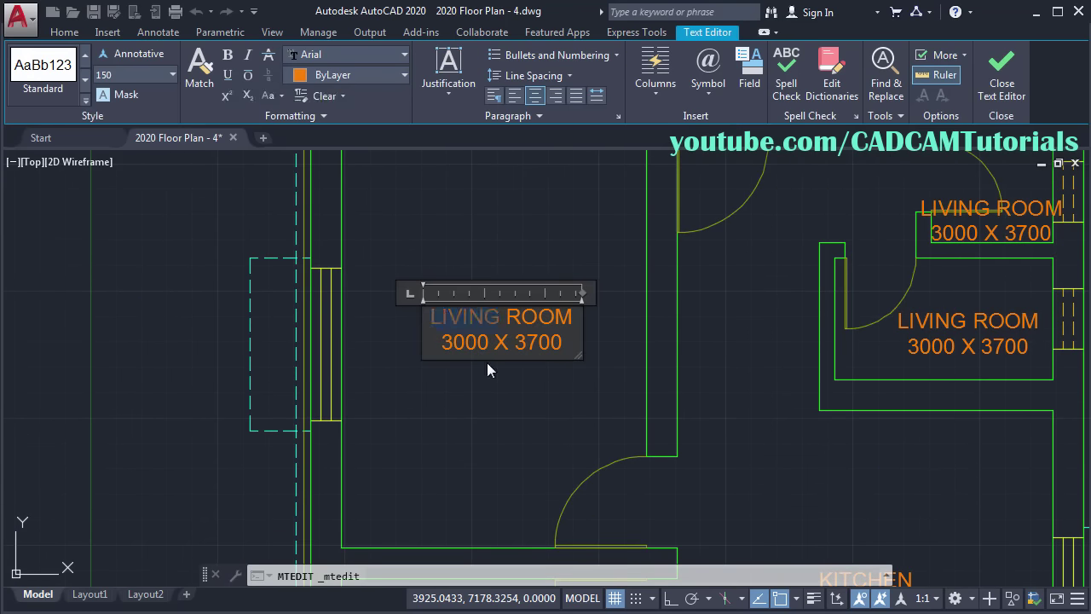
{"action": "type", "text": "BED"}
{"action": "key", "text": "alt+Tab"}
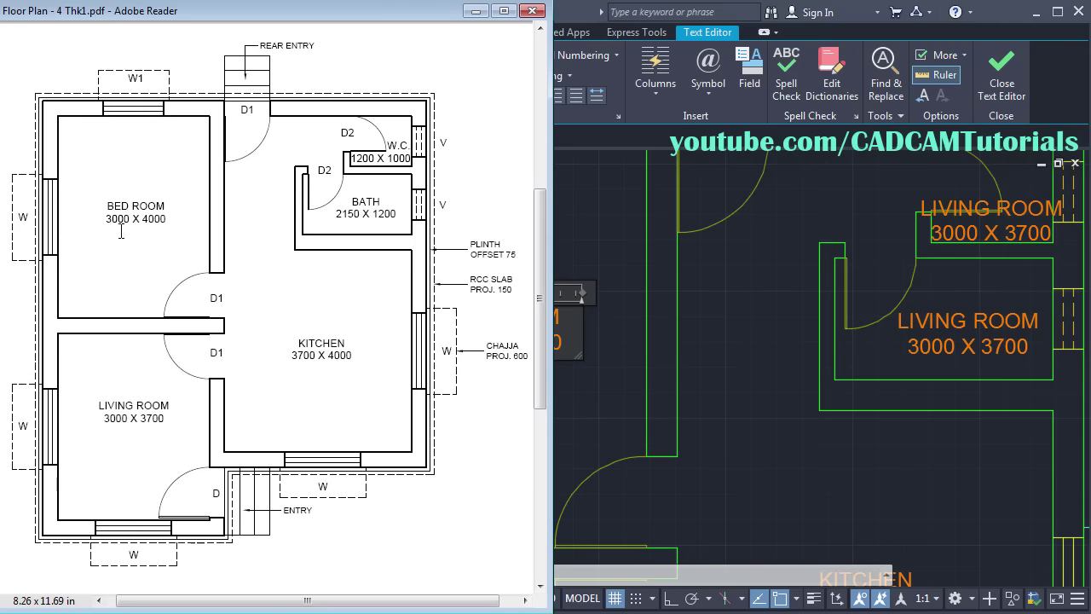
{"action": "key", "text": "alt+Tab"}
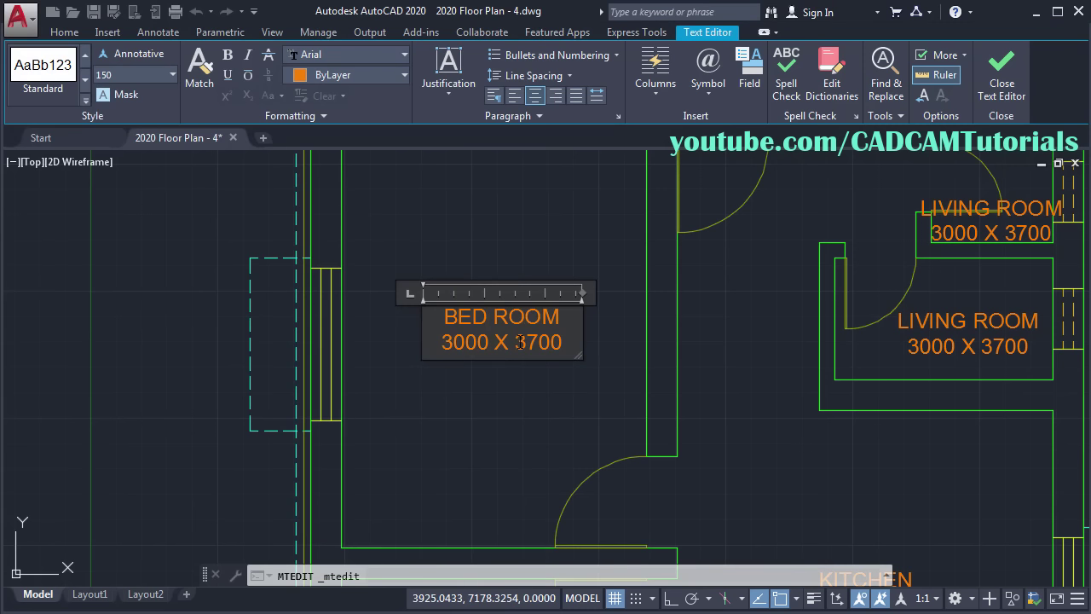
{"action": "type", "text": "4000"}
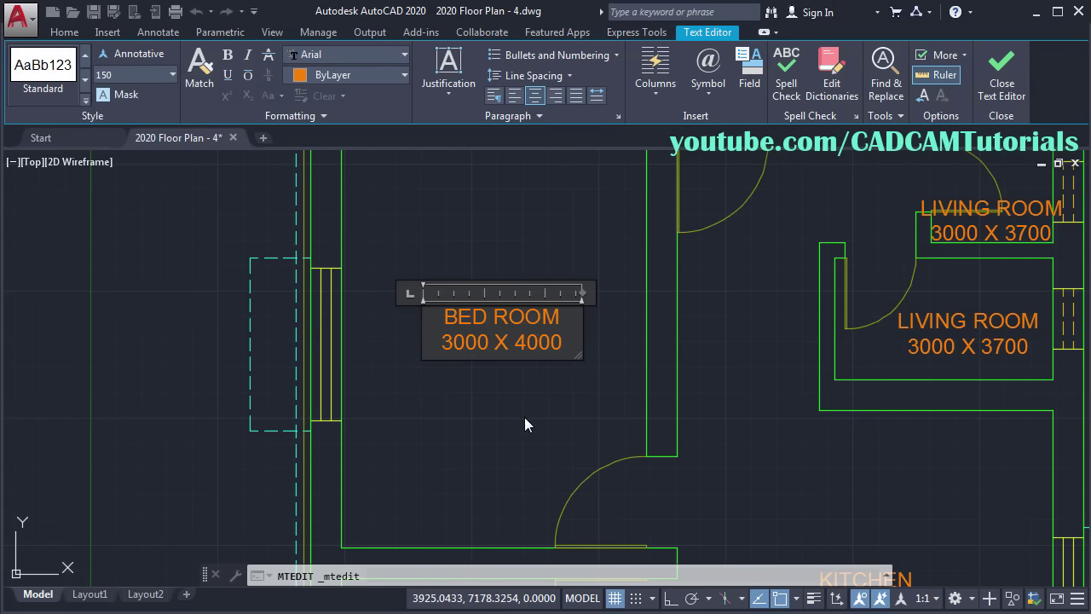
{"action": "left_click", "coordinate": [525, 417]}
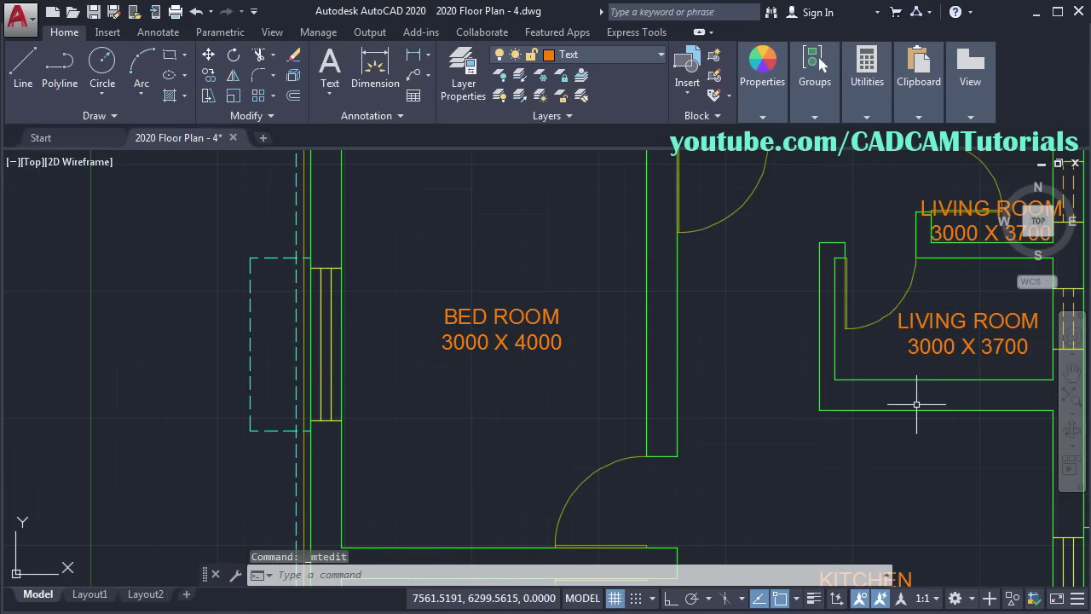
Step: Following the reference PDF, change the label copy in the bath to "BATH" and "2150 X 1200"
{"action": "middle_click_drag", "start_coordinate": [953, 341], "coordinate": [505, 353]}
{"action": "double_click", "coordinate": [498, 332]}
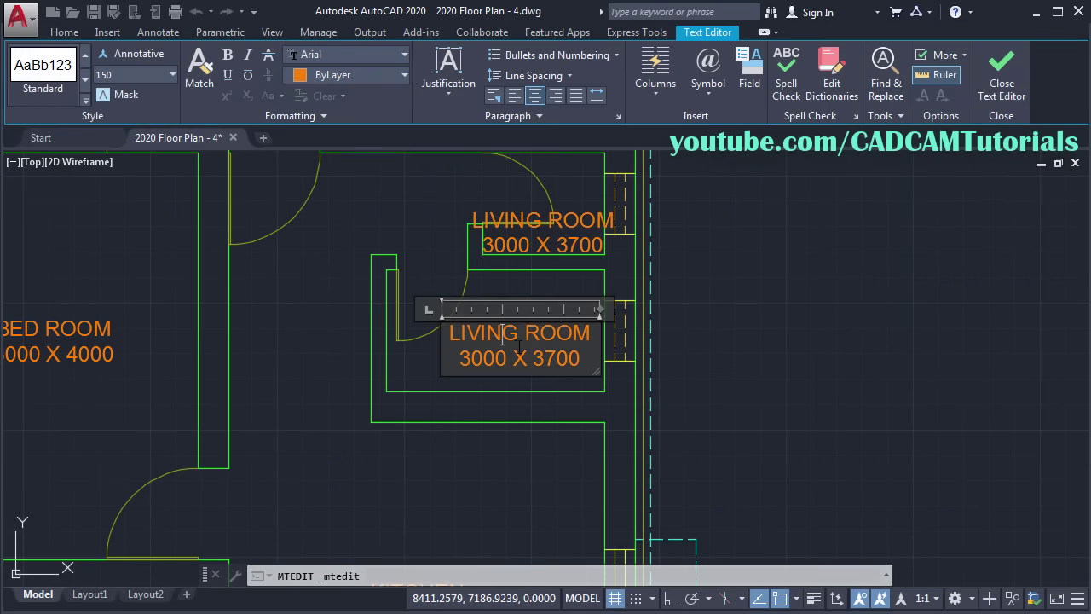
{"action": "left_click_drag", "start_coordinate": [475, 335], "coordinate": [449, 334]}
{"action": "type", "text": "BATH"}
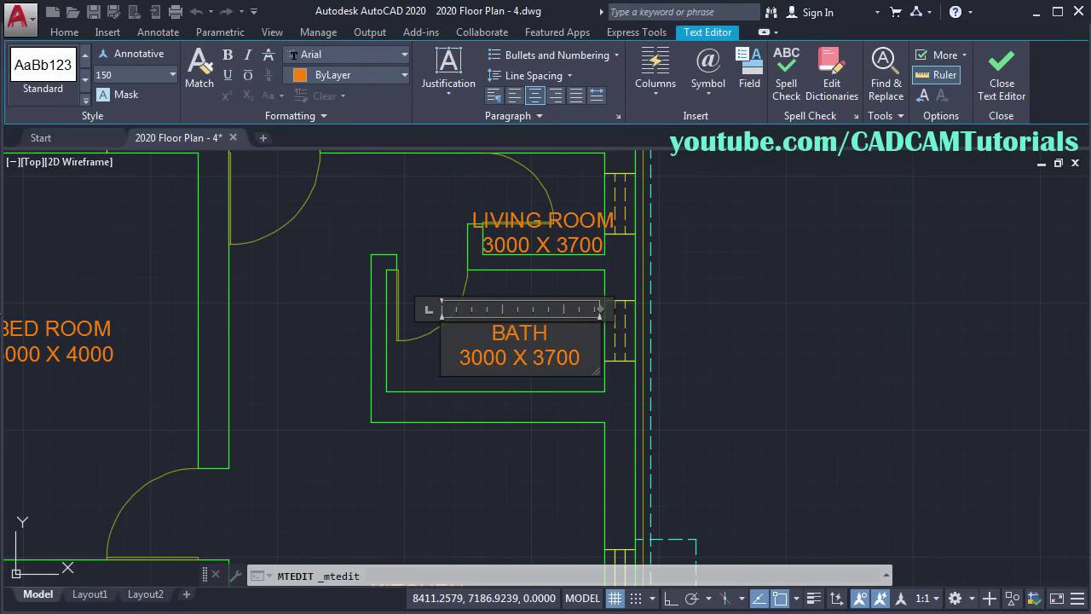
{"action": "key", "text": "alt+Tab"}
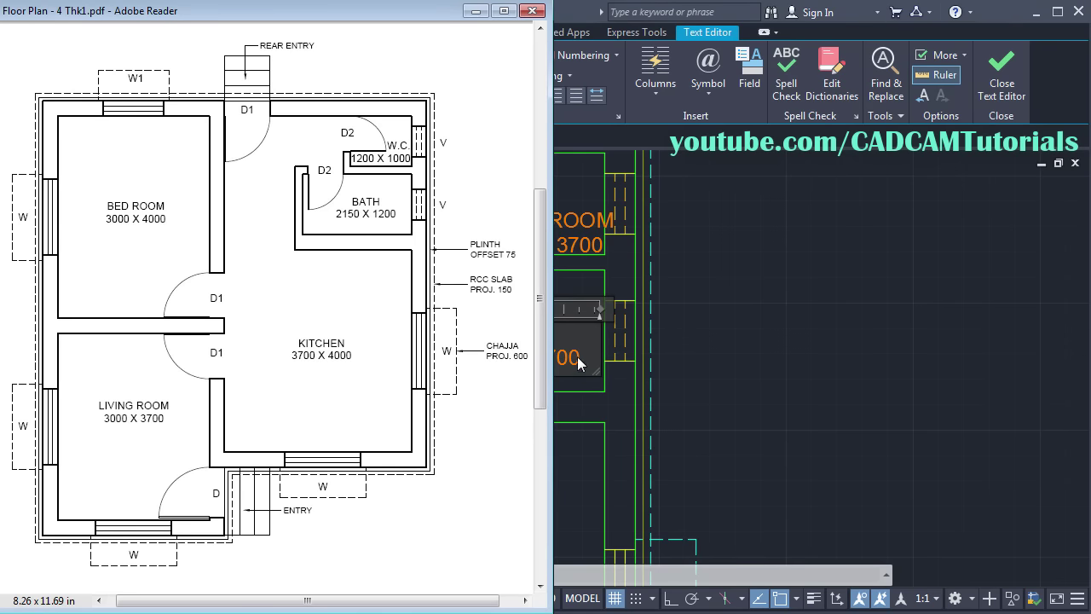
{"action": "key", "text": "alt+Tab"}
{"action": "type", "text": "2150"}
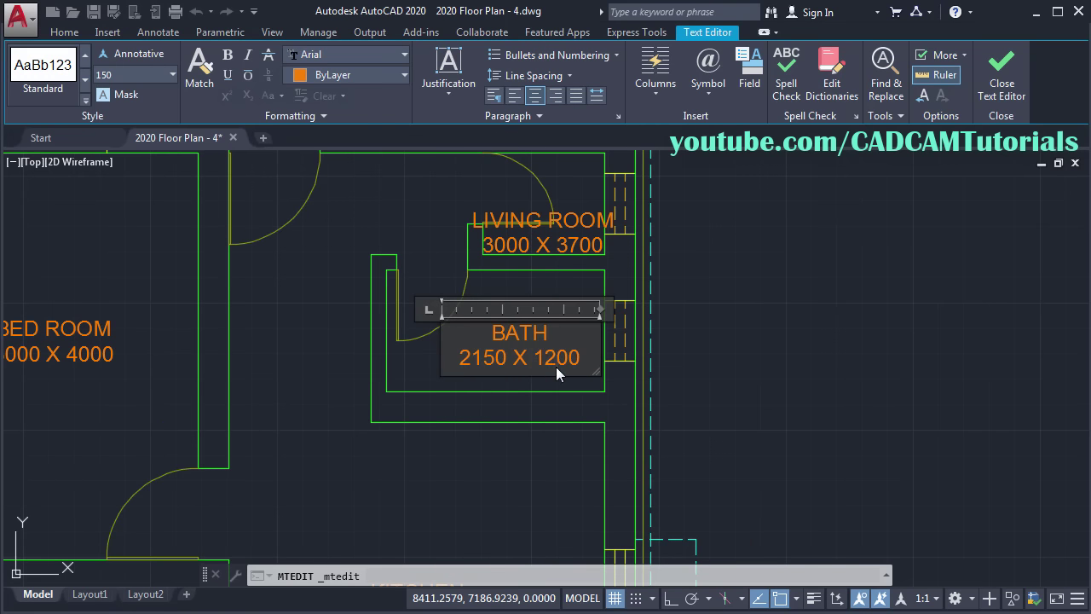
{"action": "left_click", "coordinate": [574, 288]}
Step: Following the reference PDF, change the label copy above the bath to "W.C." and "1200 X 1000"
{"action": "middle_click_drag", "start_coordinate": [576, 271], "coordinate": [578, 340]}
{"action": "scroll", "coordinate": [580, 299], "scroll_direction": "up", "scroll_amount": 2}
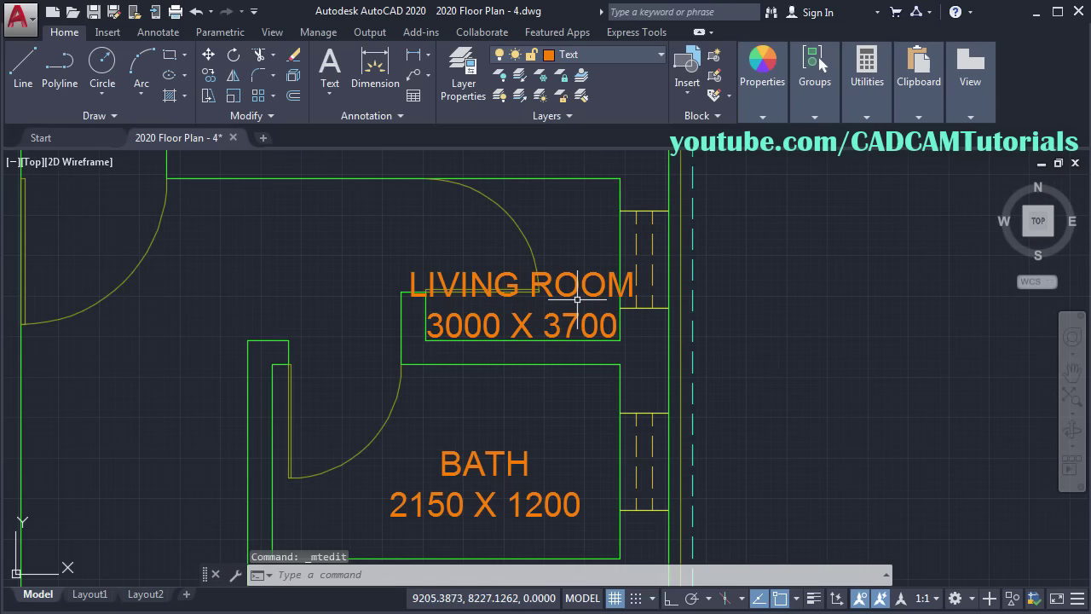
{"action": "double_click", "coordinate": [581, 289]}
{"action": "left_click_drag", "start_coordinate": [413, 286], "coordinate": [631, 274]}
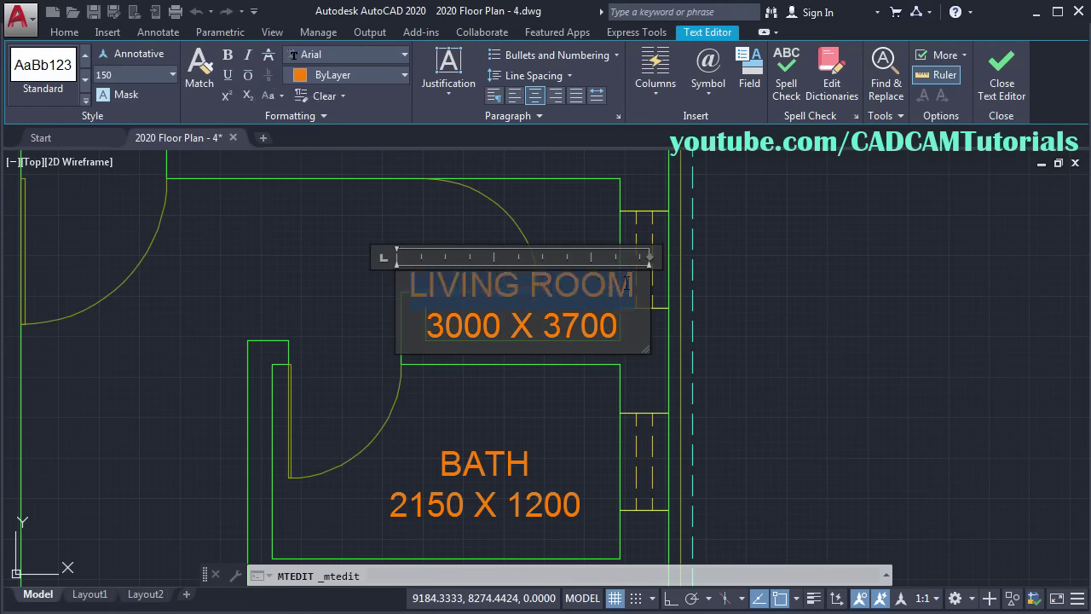
{"action": "type", "text": "W.C."}
{"action": "key", "text": "alt+Tab"}
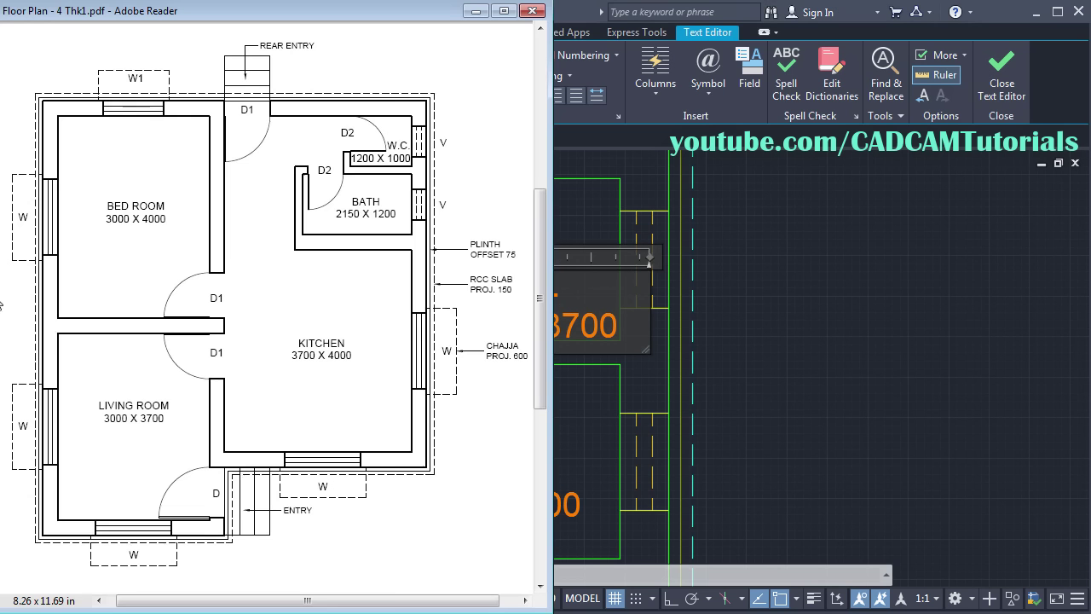
{"action": "left_click", "coordinate": [570, 328]}
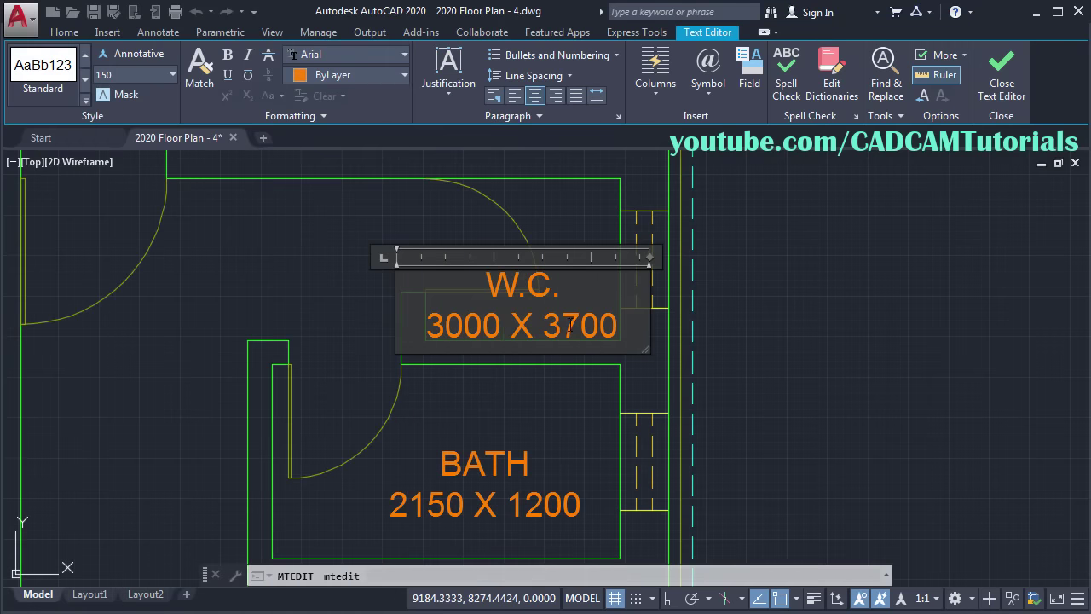
{"action": "type", "text": "12"}
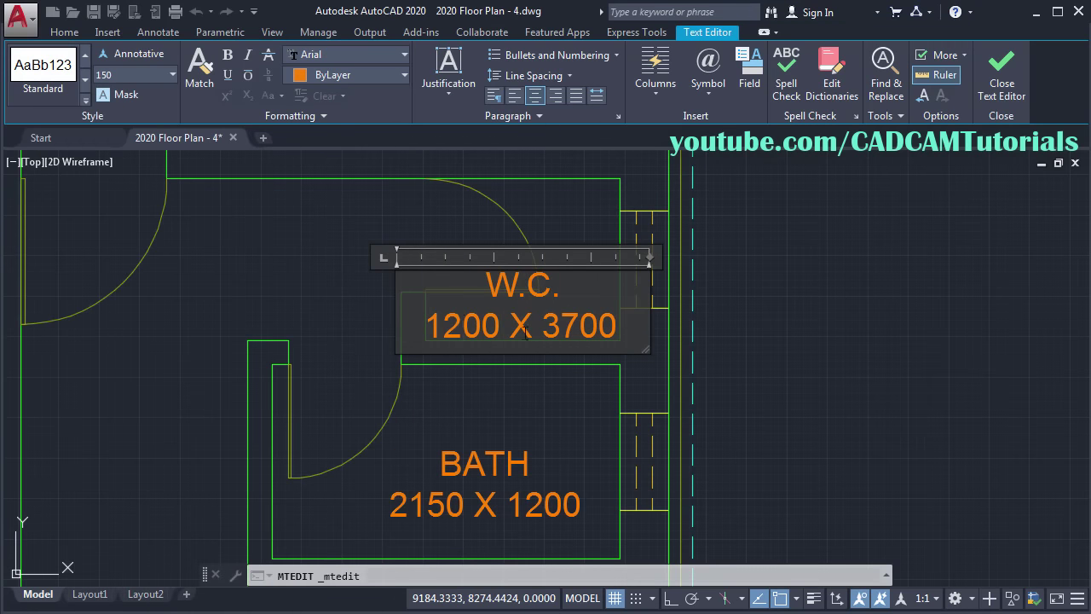
{"action": "type", "text": "1000"}
{"action": "left_click", "coordinate": [901, 385]}
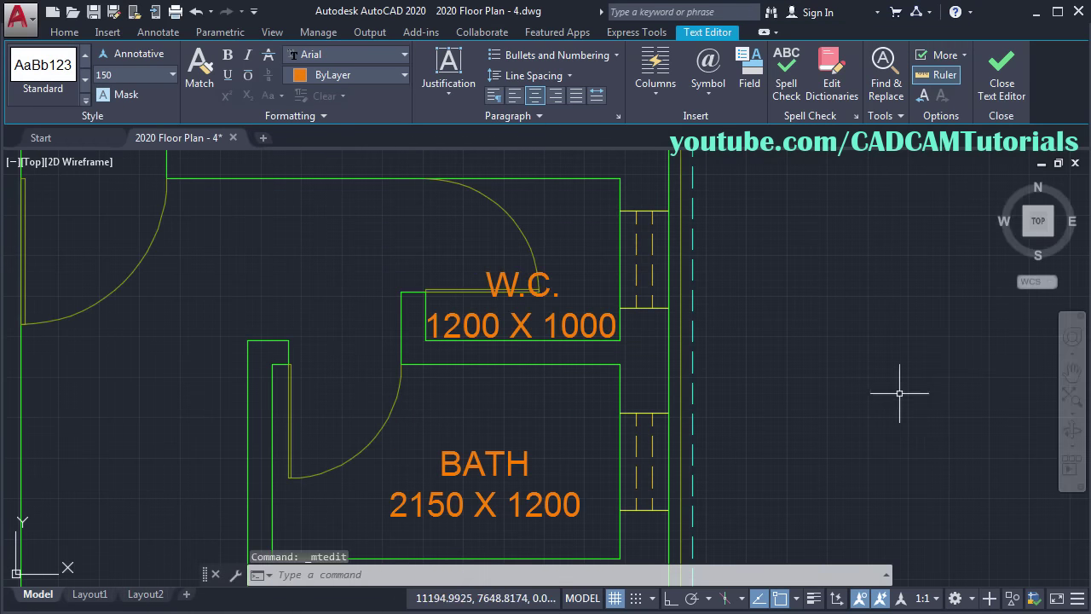
Step: Set the two lines of the W.C. label to right justification
{"action": "scroll", "coordinate": [580, 320], "scroll_direction": "up", "scroll_amount": 2}
{"action": "middle_click_drag", "start_coordinate": [667, 327], "coordinate": [674, 400]}
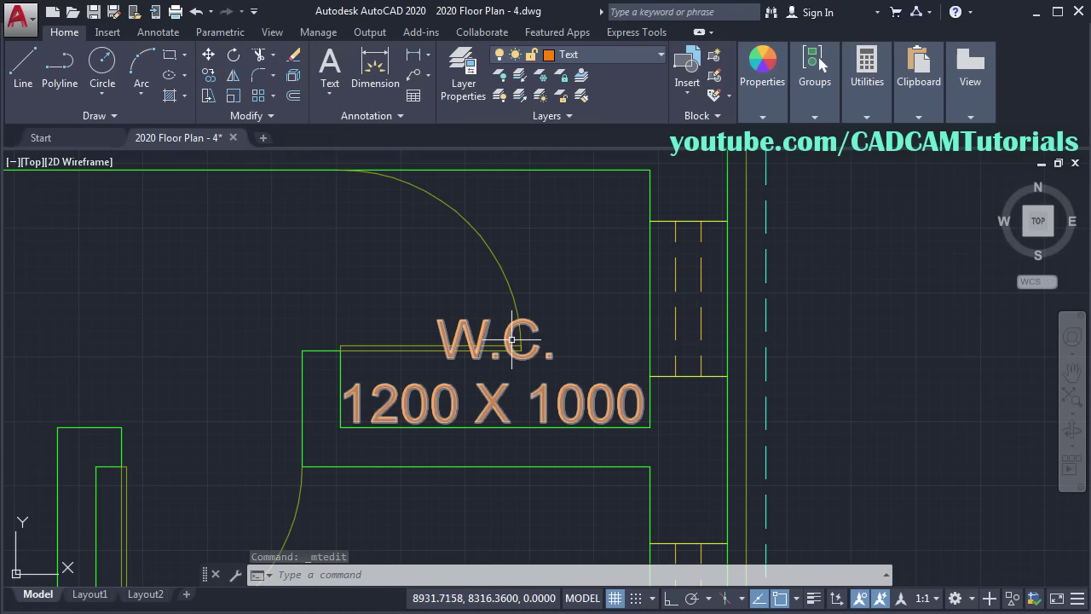
{"action": "double_click", "coordinate": [555, 413]}
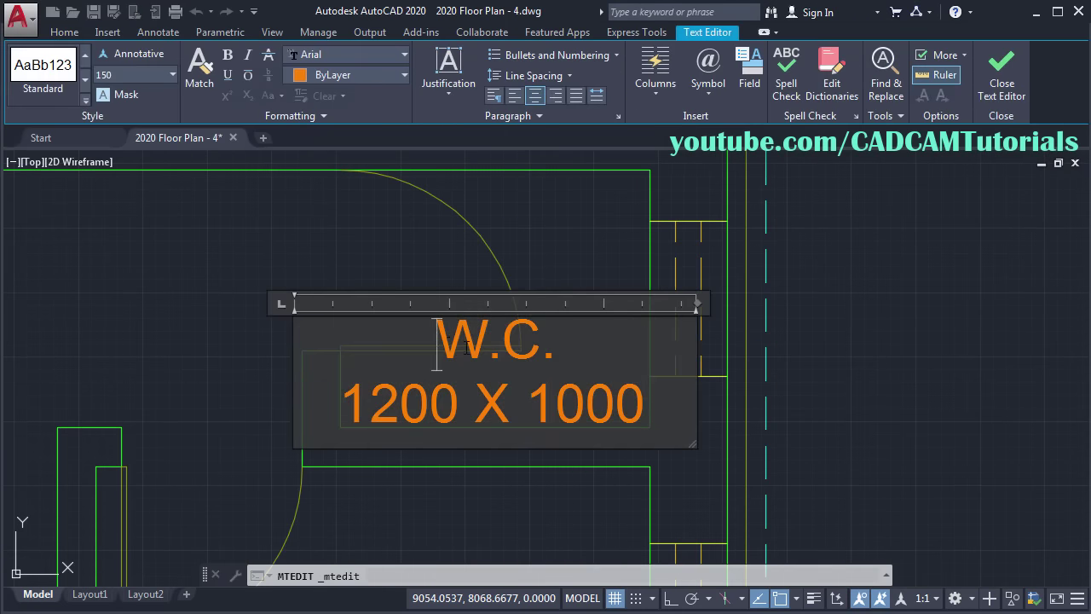
{"action": "left_click_drag", "start_coordinate": [466, 348], "coordinate": [650, 419]}
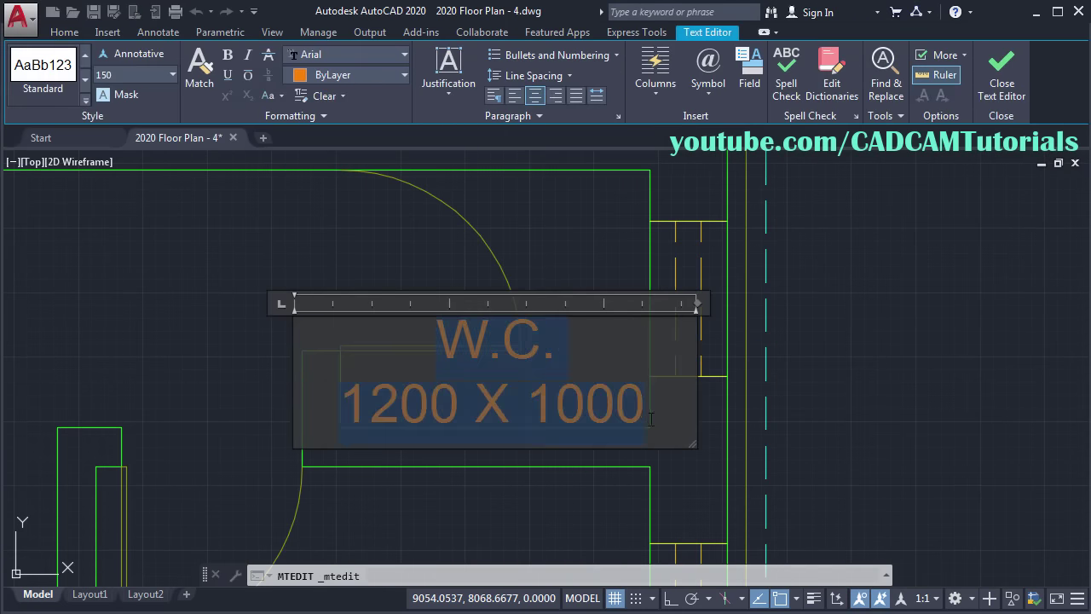
{"action": "left_click", "coordinate": [563, 100]}
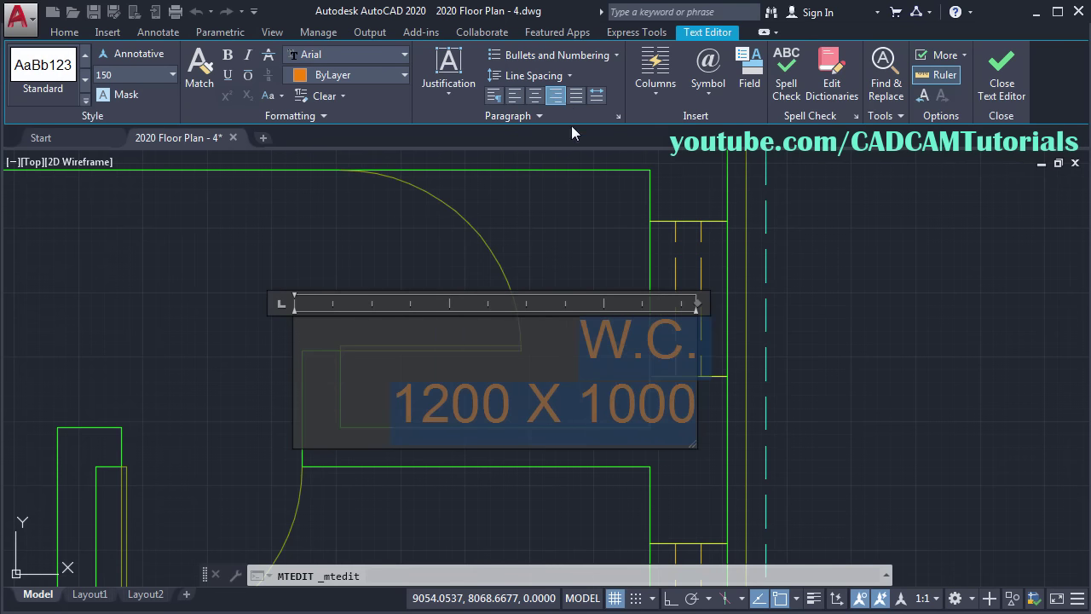
{"action": "left_click", "coordinate": [871, 375]}
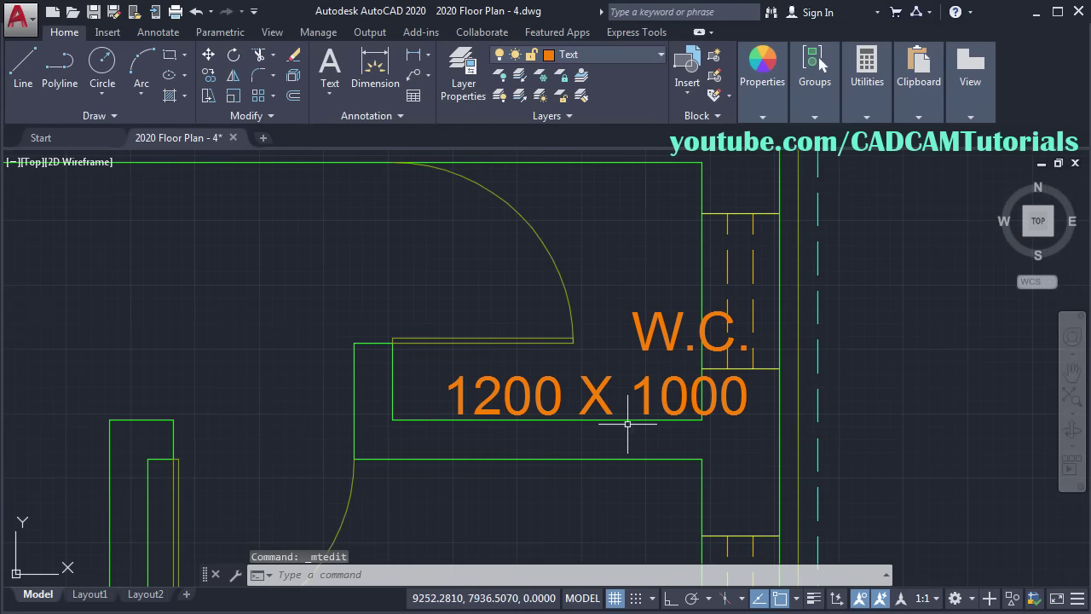
Step: Move the W.C. label left so its text lies inside the room's right wall
{"action": "left_click", "coordinate": [208, 56]}
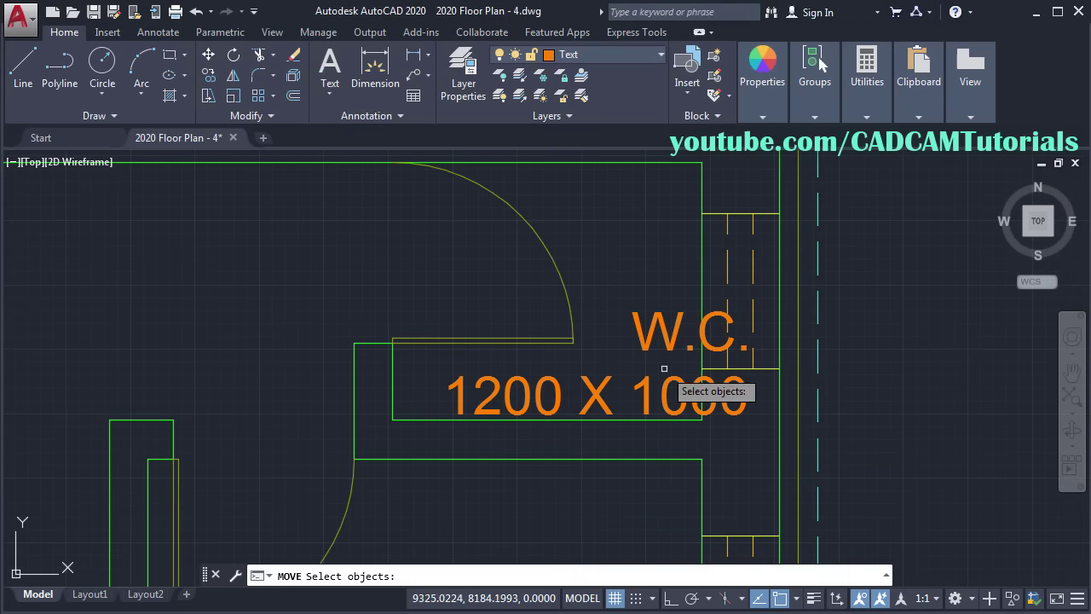
{"action": "left_click", "coordinate": [618, 392]}
{"action": "key", "text": "Return"}
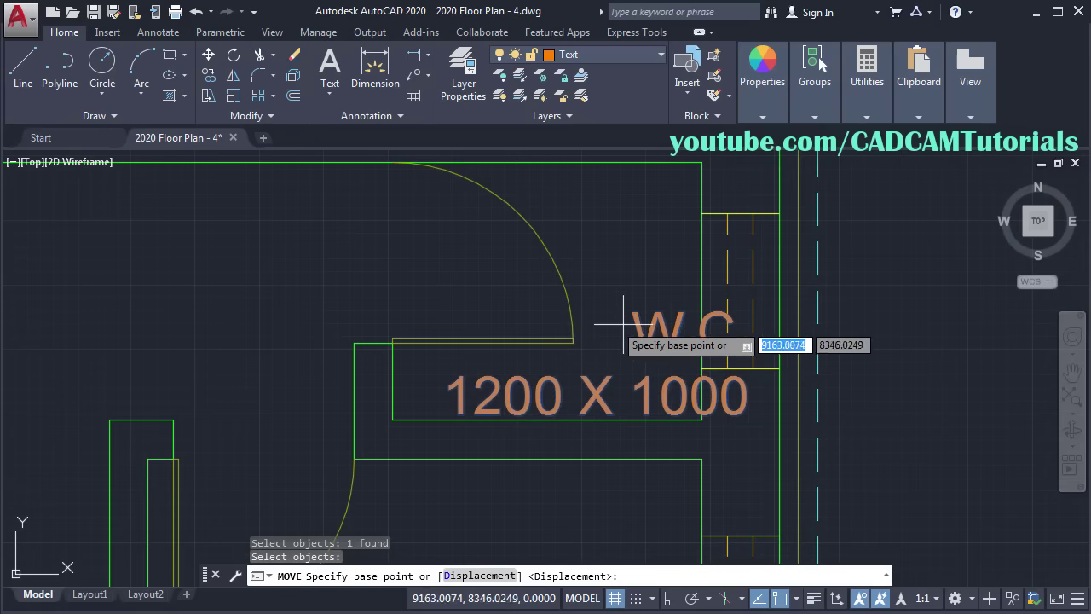
{"action": "left_click", "coordinate": [402, 273]}
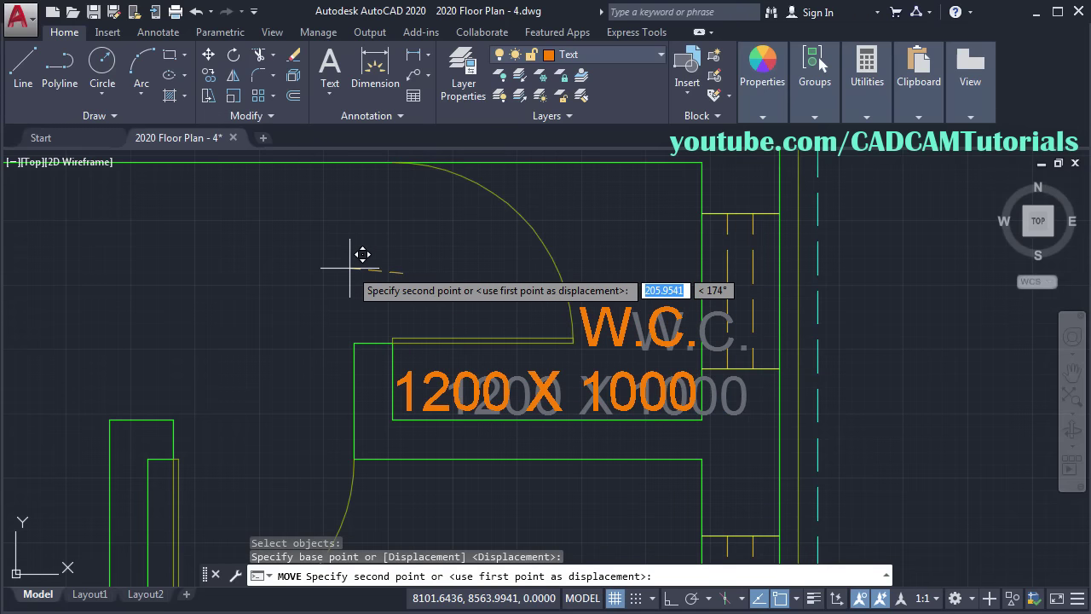
{"action": "left_click", "coordinate": [361, 254]}
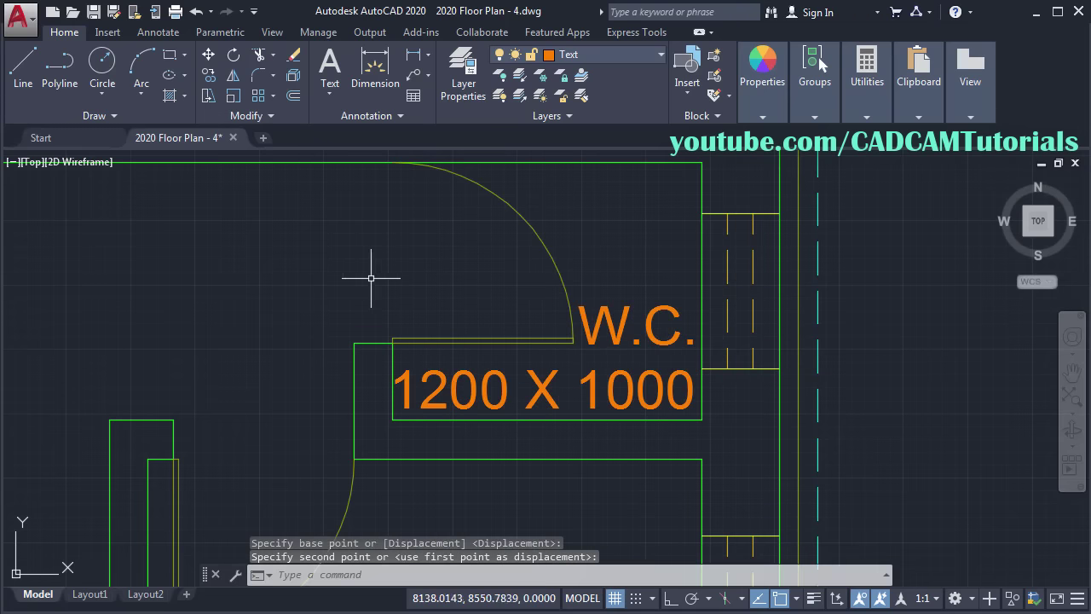
Step: Following the reference PDF, copy the living room label to the entrance door at the room's lower-right corner
{"action": "middle_click", "coordinate": [704, 276]}
{"action": "middle_click", "coordinate": [704, 275]}
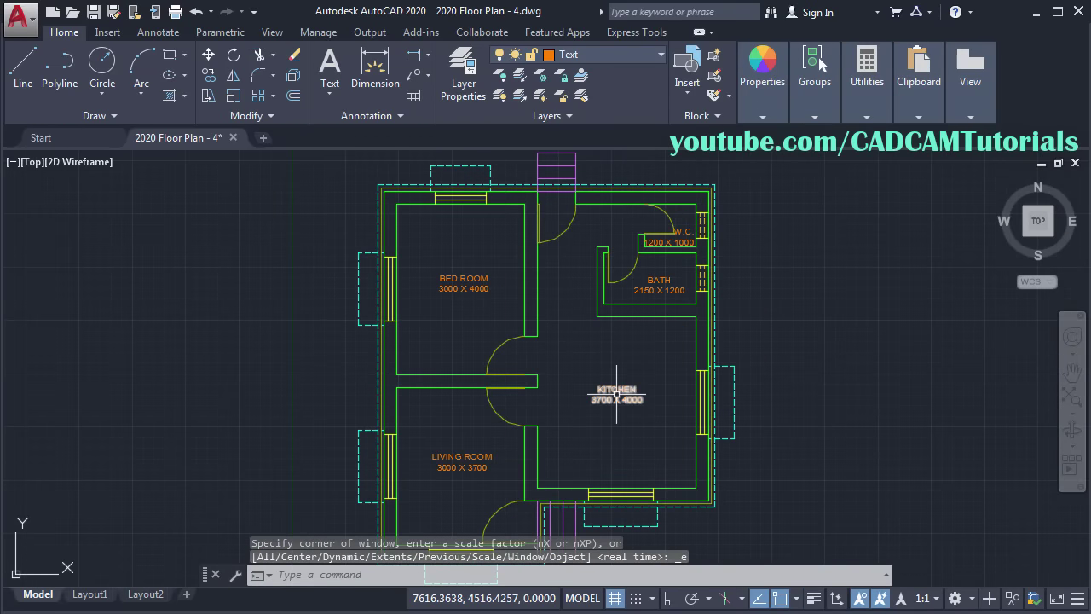
{"action": "key", "text": "alt+Tab"}
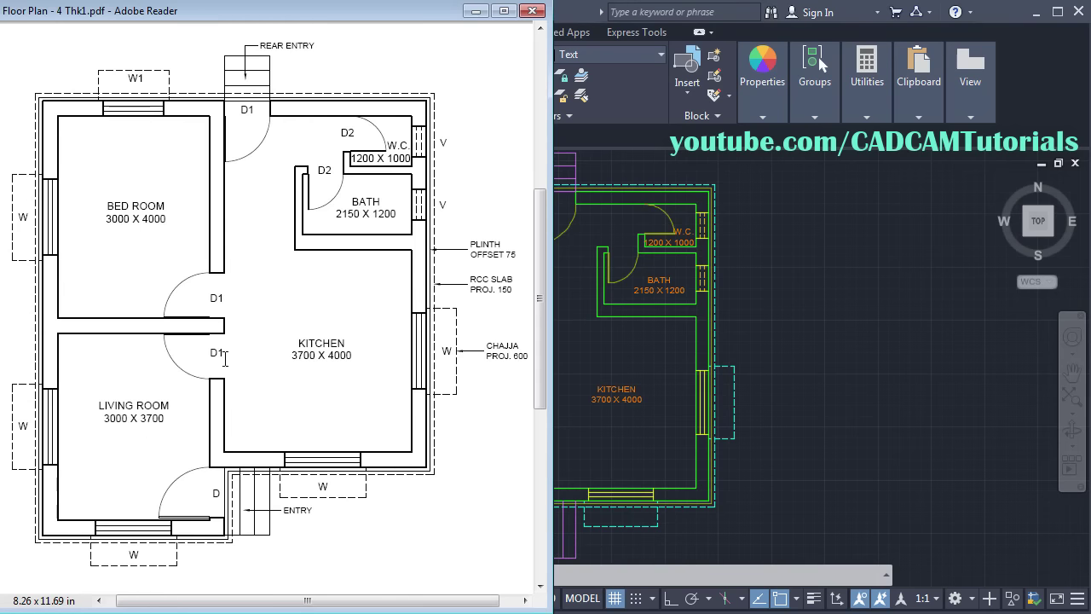
{"action": "key", "text": "alt+Tab"}
{"action": "scroll", "coordinate": [468, 352], "scroll_direction": "up", "scroll_amount": 6}
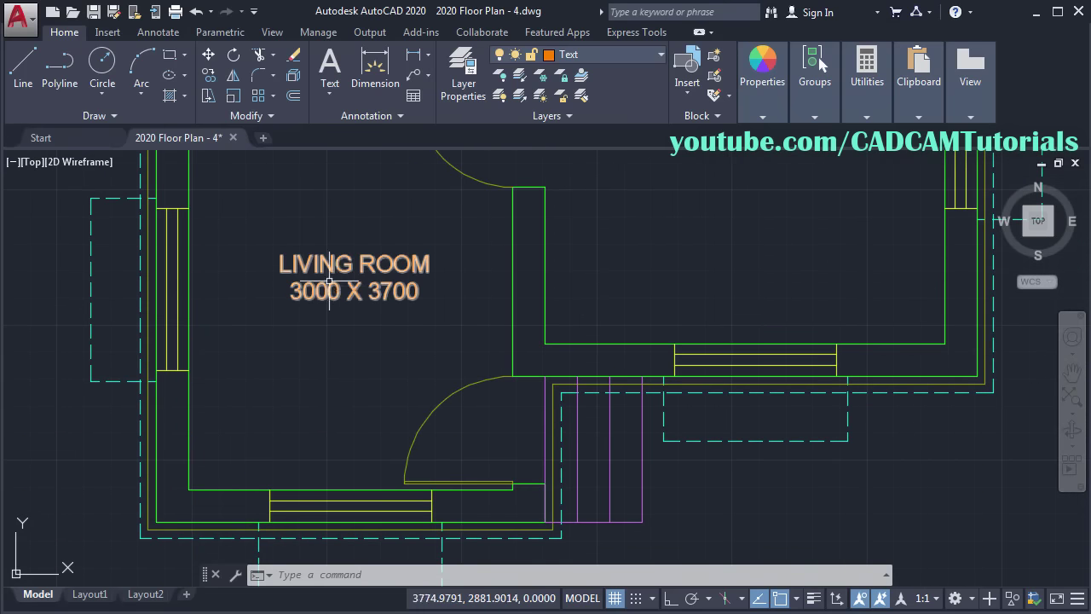
{"action": "left_click", "coordinate": [211, 76]}
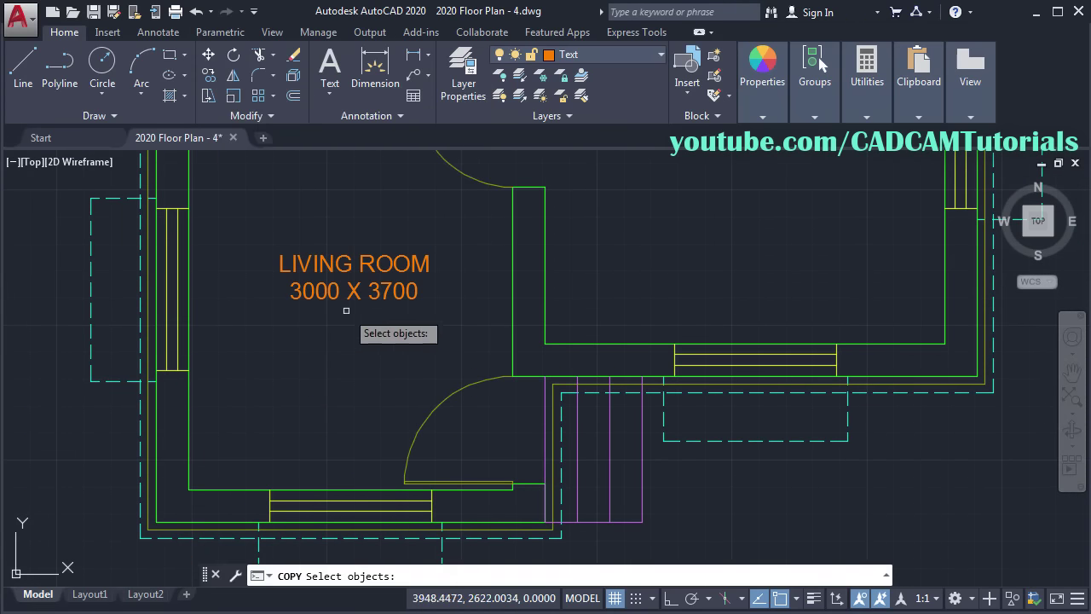
{"action": "left_click", "coordinate": [322, 290]}
{"action": "key", "text": "Return"}
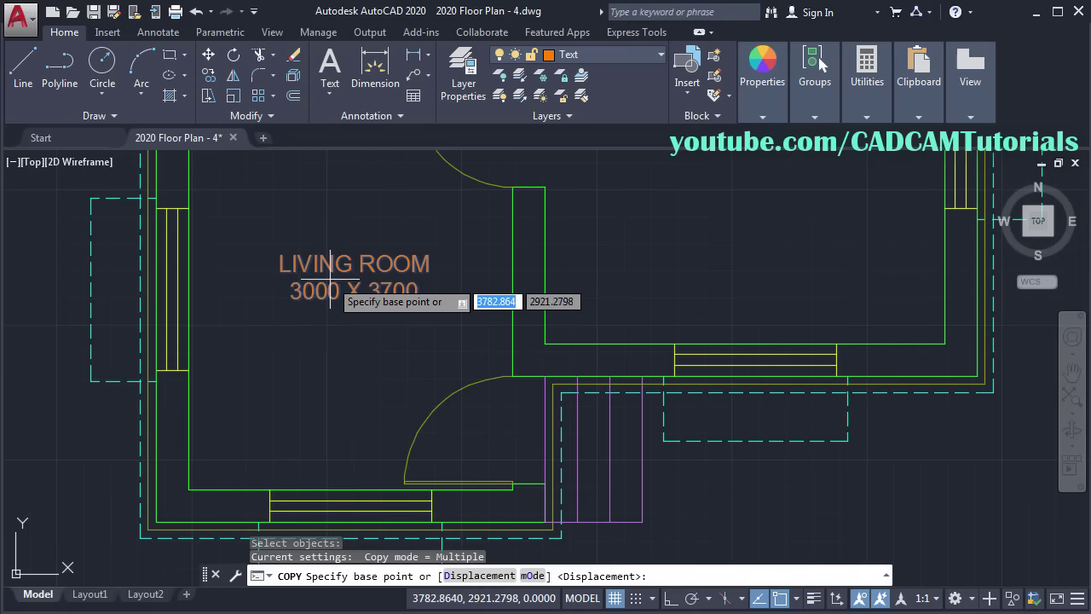
{"action": "left_click", "coordinate": [330, 279]}
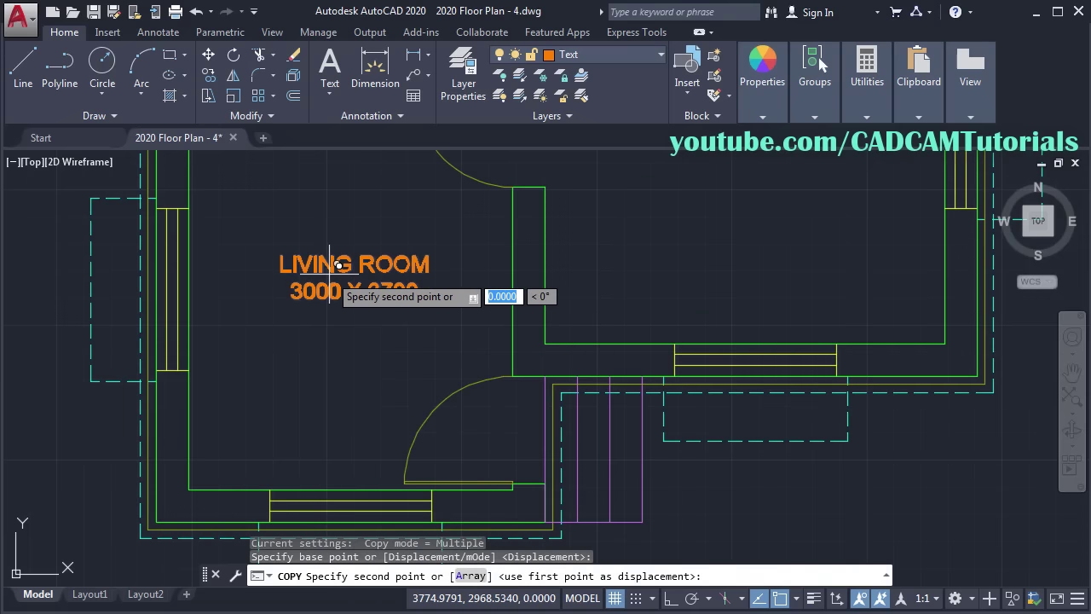
{"action": "left_click", "coordinate": [517, 426]}
Step: Place another copy of the living room label at the window below the living room and finish copying
{"action": "scroll", "coordinate": [524, 358], "scroll_direction": "down", "scroll_amount": 3}
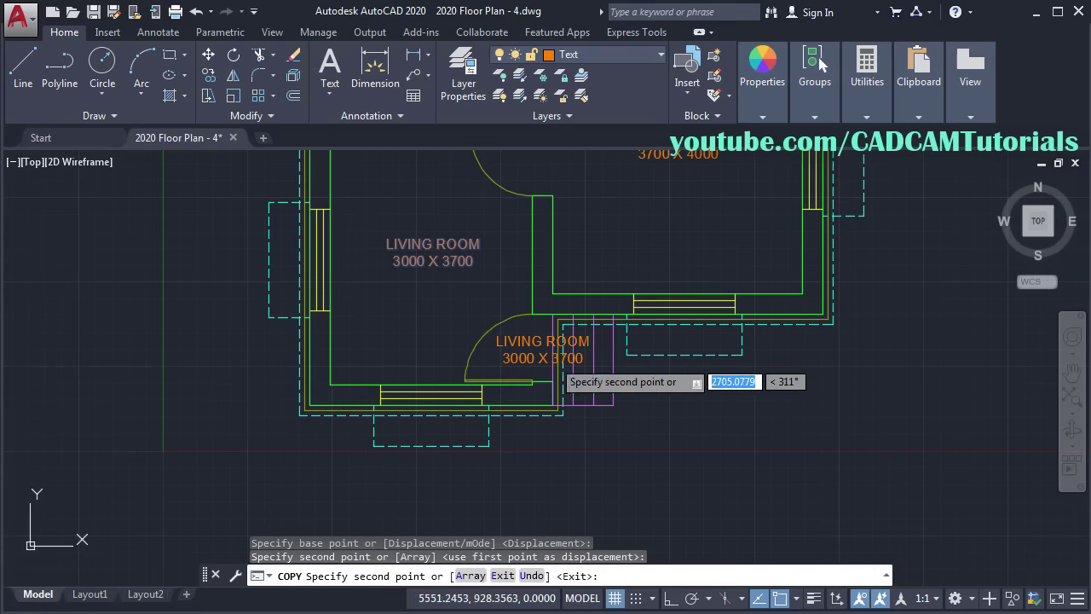
{"action": "scroll", "coordinate": [478, 426], "scroll_direction": "up", "scroll_amount": 3}
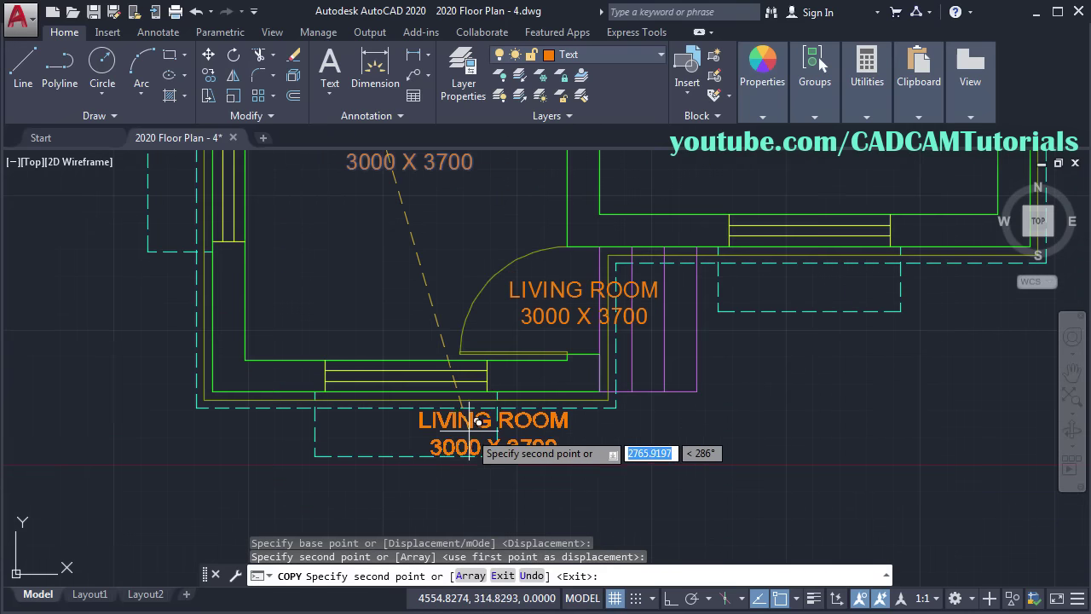
{"action": "left_click", "coordinate": [393, 424]}
{"action": "scroll", "coordinate": [583, 409], "scroll_direction": "down", "scroll_amount": 2}
{"action": "middle_click_drag", "start_coordinate": [671, 388], "coordinate": [631, 460]}
{"action": "key", "text": "Escape"}
Step: Replace the text of the label copy at the entrance door with "D"
{"action": "scroll", "coordinate": [596, 446], "scroll_direction": "up", "scroll_amount": 3}
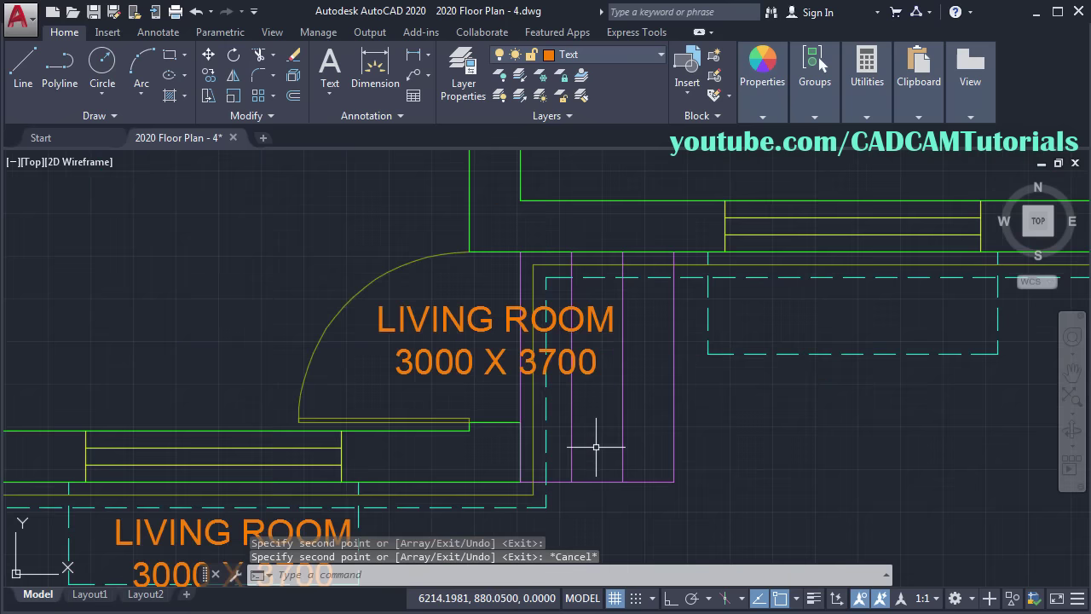
{"action": "double_click", "coordinate": [482, 371]}
{"action": "key", "text": "ctrl+a"}
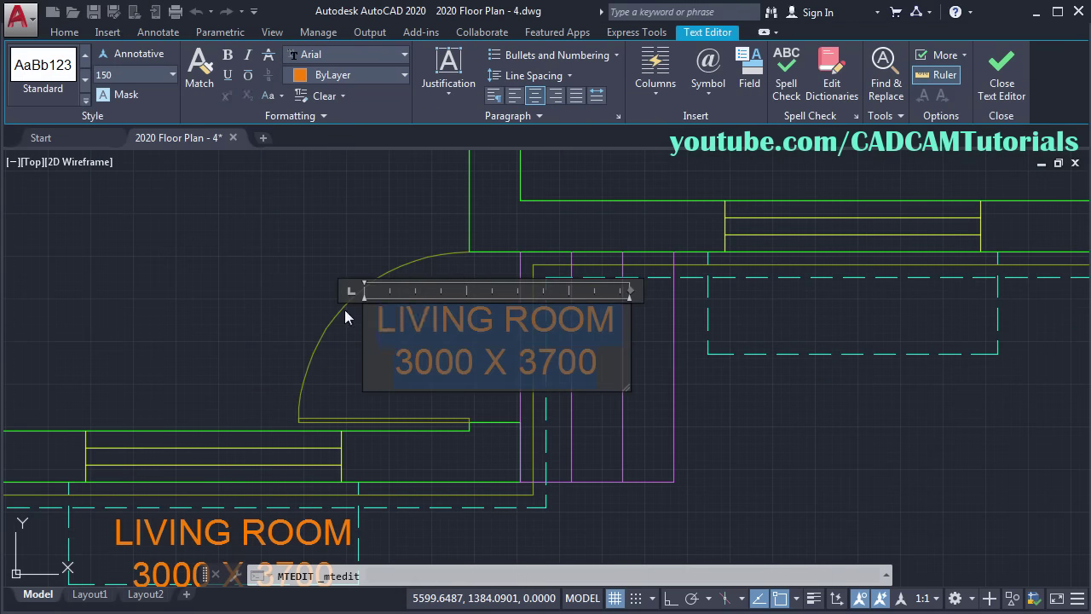
{"action": "type", "text": "D"}
{"action": "left_click", "coordinate": [814, 467]}
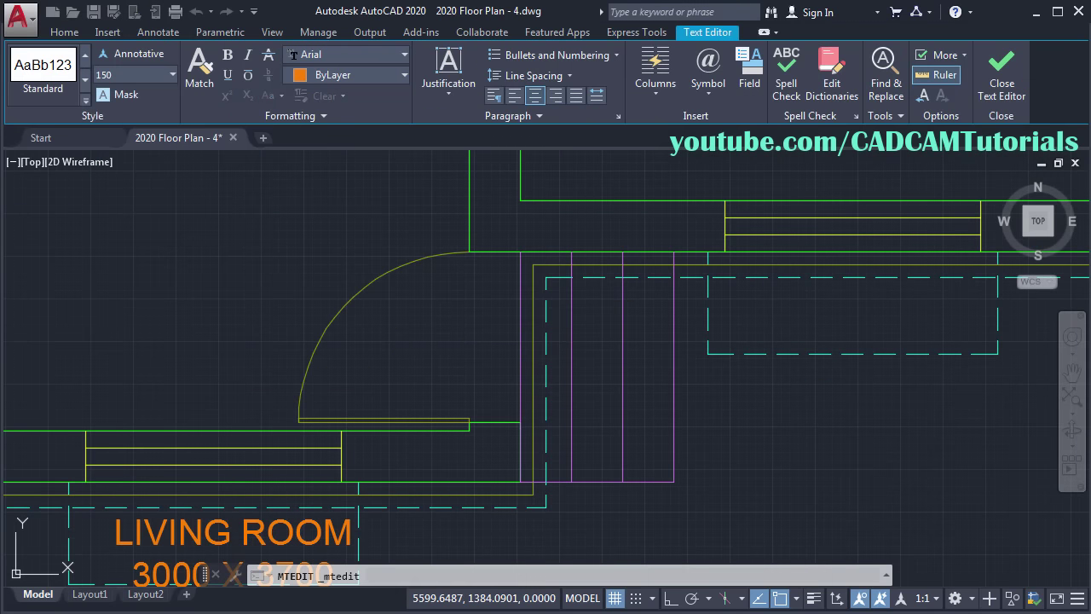
Step: Replace the text of the label copy below the living room window with "W"
{"action": "middle_click_drag", "start_coordinate": [589, 438], "coordinate": [655, 344]}
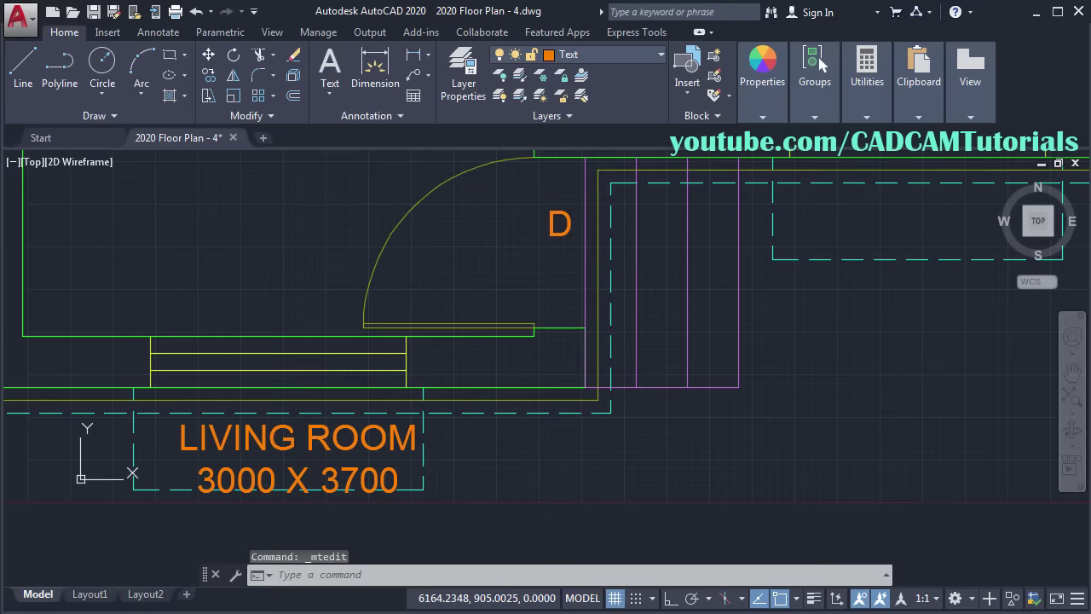
{"action": "double_click", "coordinate": [332, 453]}
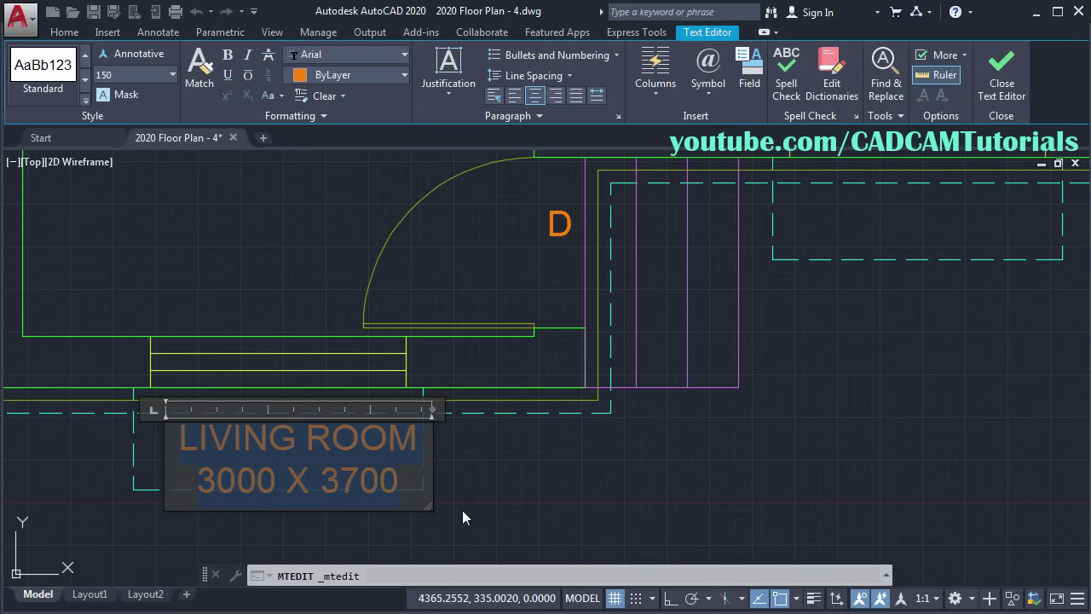
{"action": "type", "text": "W"}
{"action": "left_click", "coordinate": [594, 509]}
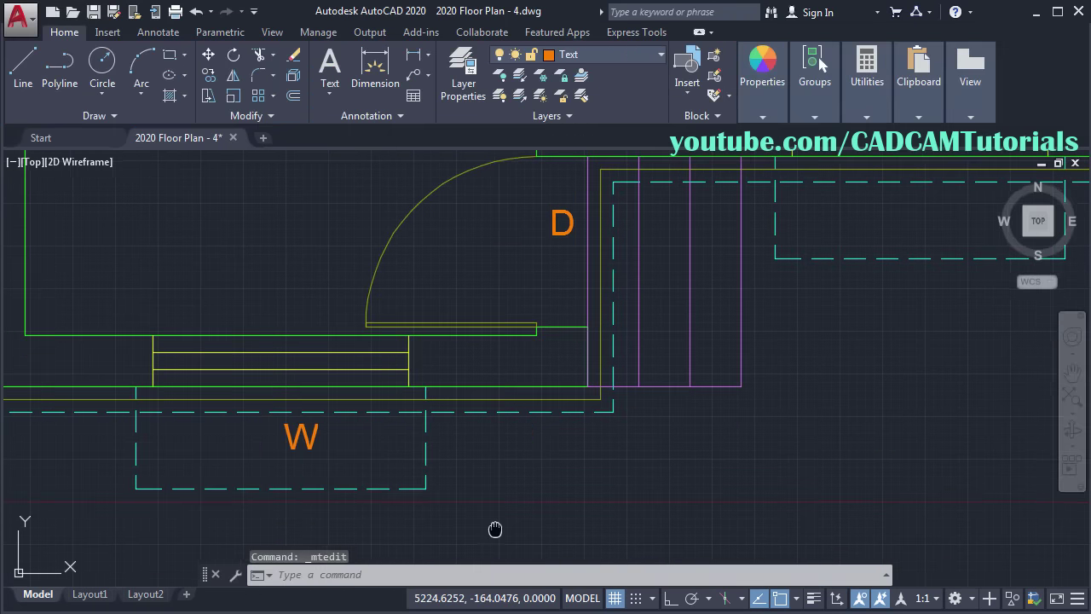
{"action": "middle_click_drag", "start_coordinate": [495, 529], "coordinate": [451, 546]}
Step: Move the entrance door's D label down slightly so it sits midway along the door opening
{"action": "mouse_move", "coordinate": [627, 253]}
{"action": "middle_mouse_down"}
{"action": "mouse_move", "coordinate": [551, 312]}
{"action": "mouse_move", "coordinate": [538, 414]}
{"action": "middle_mouse_up"}
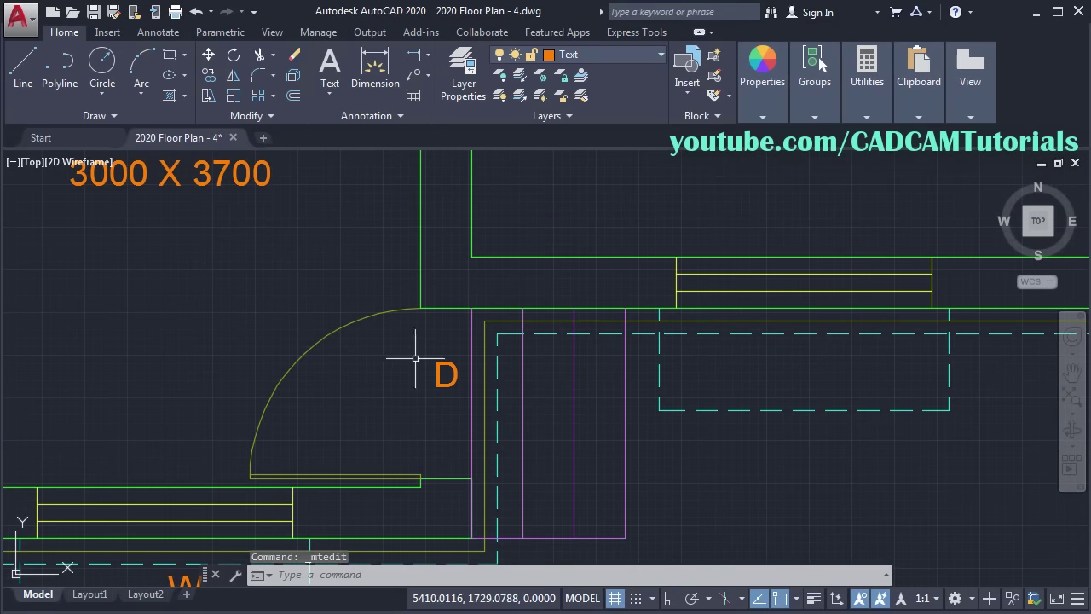
{"action": "left_click", "coordinate": [209, 60]}
{"action": "left_click", "coordinate": [438, 385]}
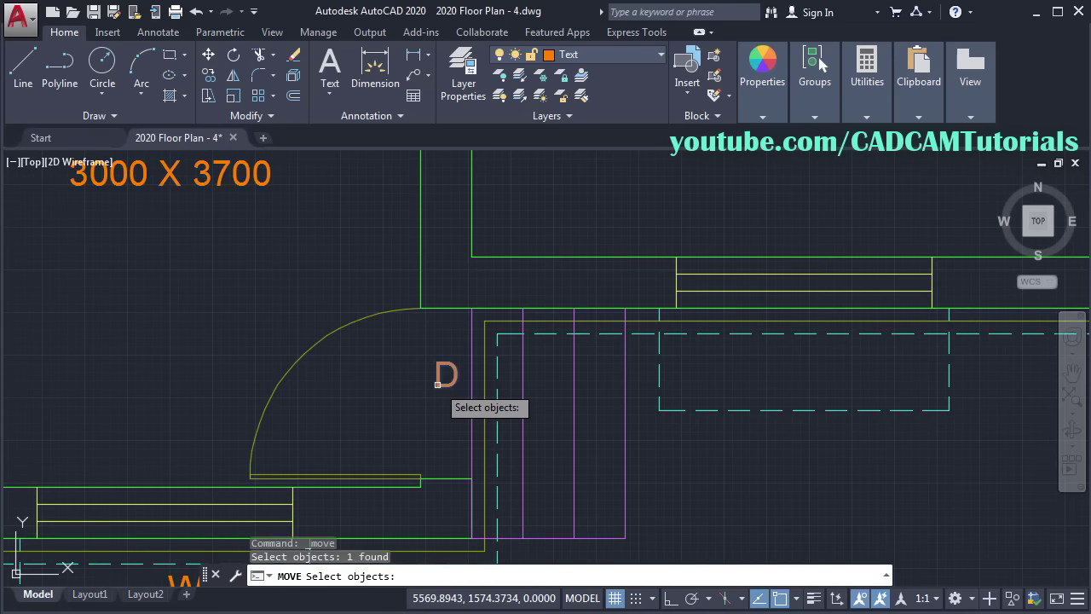
{"action": "key", "text": "Return"}
{"action": "left_click", "coordinate": [445, 376]}
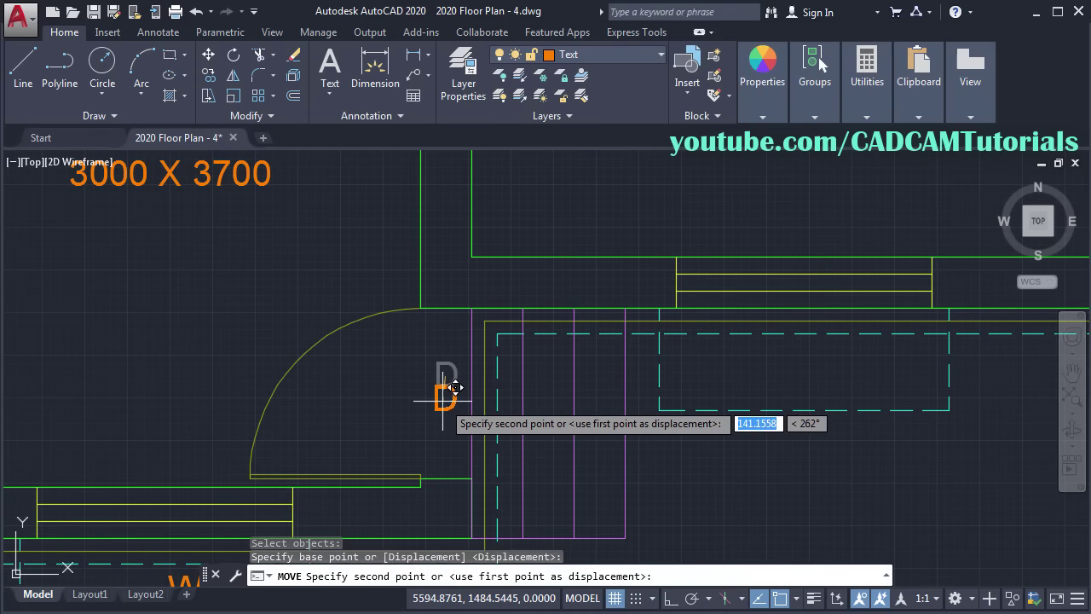
{"action": "left_click", "coordinate": [443, 400]}
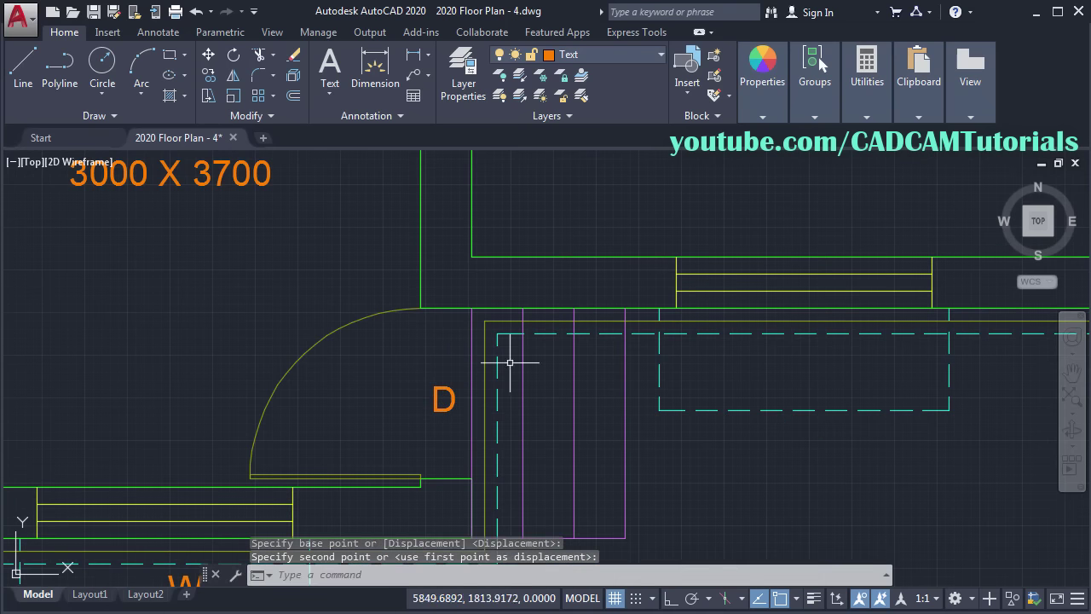
Step: Copy the entrance door's D label straight up to the door opening between the living room and the kitchen
{"action": "left_click", "coordinate": [213, 80]}
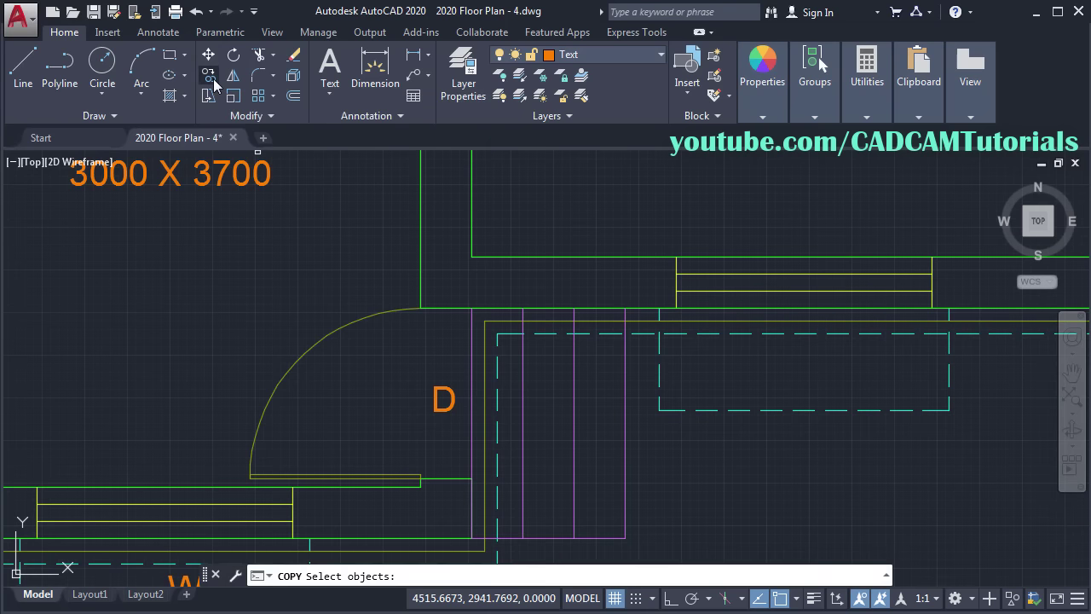
{"action": "left_click", "coordinate": [443, 409]}
{"action": "key", "text": "Return"}
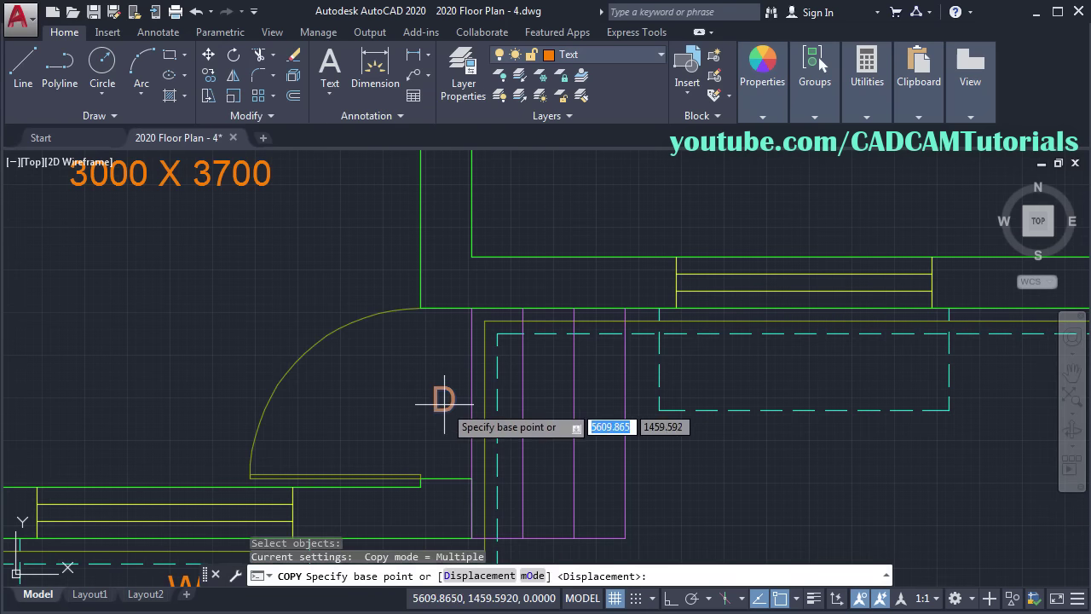
{"action": "left_click", "coordinate": [443, 397]}
{"action": "scroll", "coordinate": [443, 398], "scroll_direction": "down", "scroll_amount": 3}
{"action": "middle_click_drag", "start_coordinate": [458, 261], "coordinate": [482, 289]}
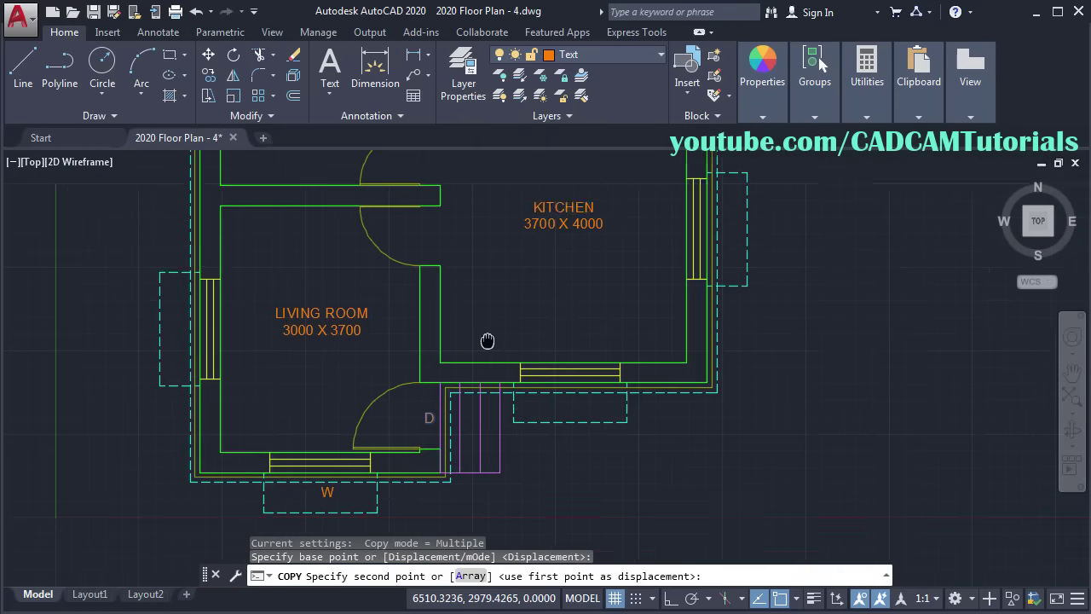
{"action": "scroll", "coordinate": [385, 361], "scroll_direction": "up", "scroll_amount": 4}
{"action": "left_click", "coordinate": [436, 361]}
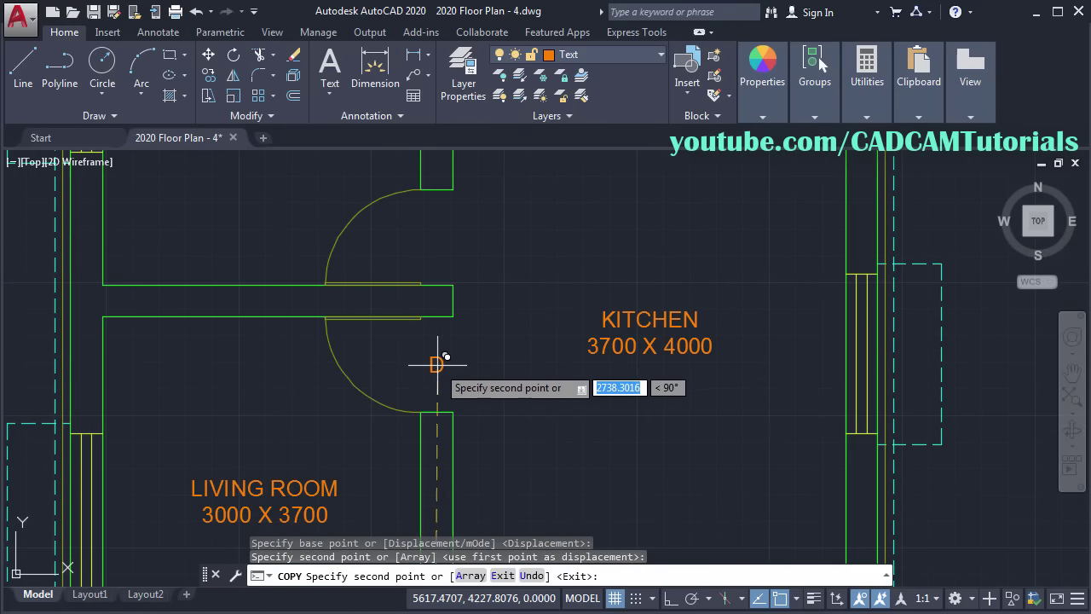
Step: Place another copy of the D label above the bath door opening and end the copying
{"action": "scroll", "coordinate": [521, 307], "scroll_direction": "down", "scroll_amount": 2}
{"action": "middle_click_drag", "start_coordinate": [646, 235], "coordinate": [555, 361]}
{"action": "scroll", "coordinate": [537, 333], "scroll_direction": "up", "scroll_amount": 2}
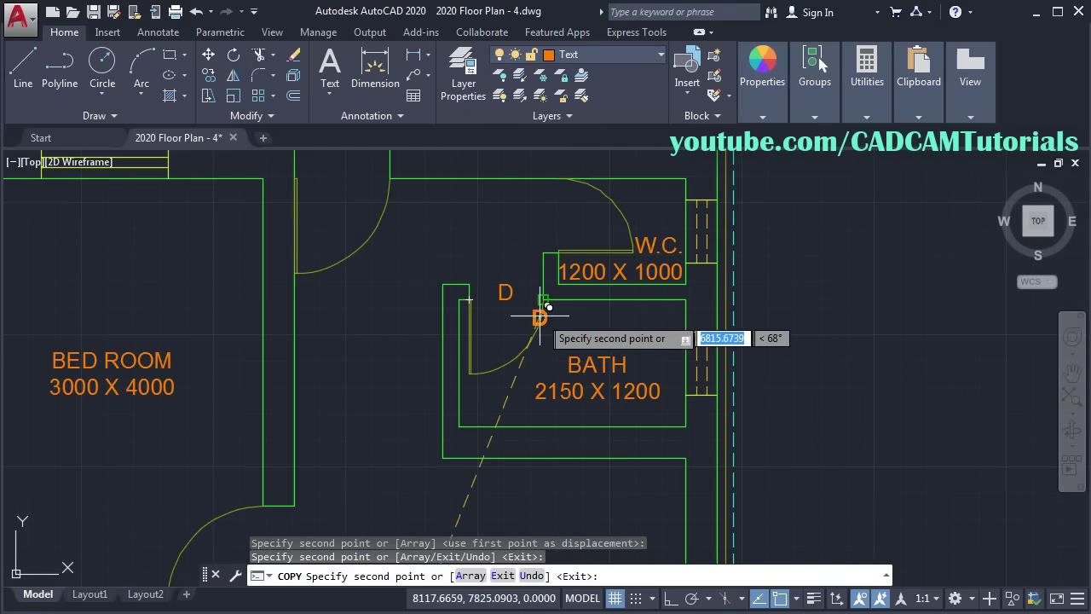
{"action": "left_click", "coordinate": [555, 316]}
{"action": "key", "text": "Return"}
Step: Change the label above the bath door to "D2"
{"action": "scroll", "coordinate": [558, 288], "scroll_direction": "up", "scroll_amount": 2}
{"action": "double_click", "coordinate": [479, 303]}
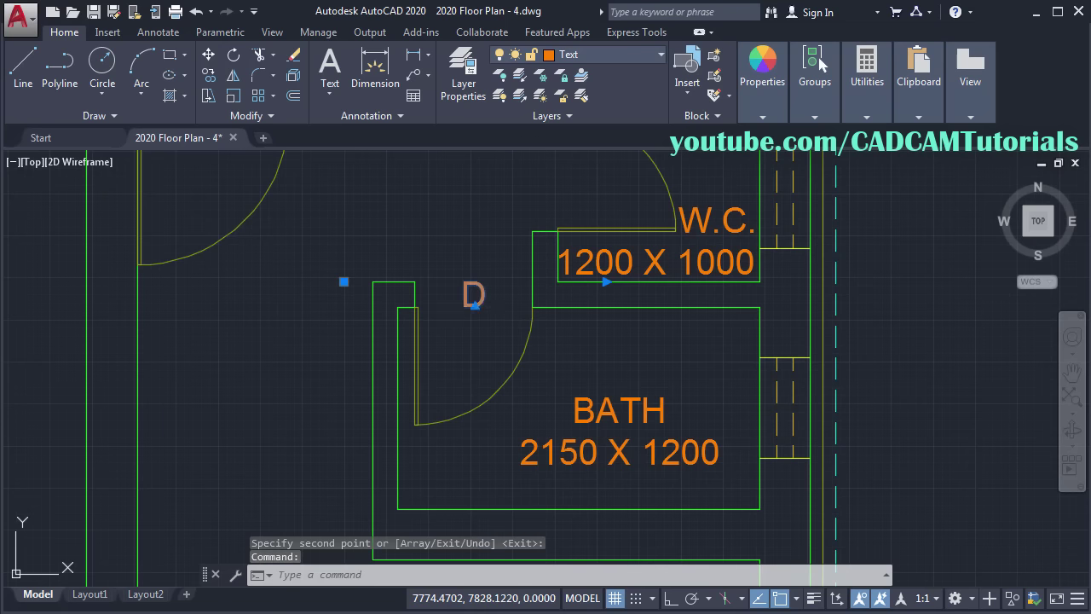
{"action": "left_click", "coordinate": [580, 378]}
Step: Copy the D2 label from above the bath door to the W.C. door opening and end the copying
{"action": "scroll", "coordinate": [570, 414], "scroll_direction": "up", "scroll_amount": 2}
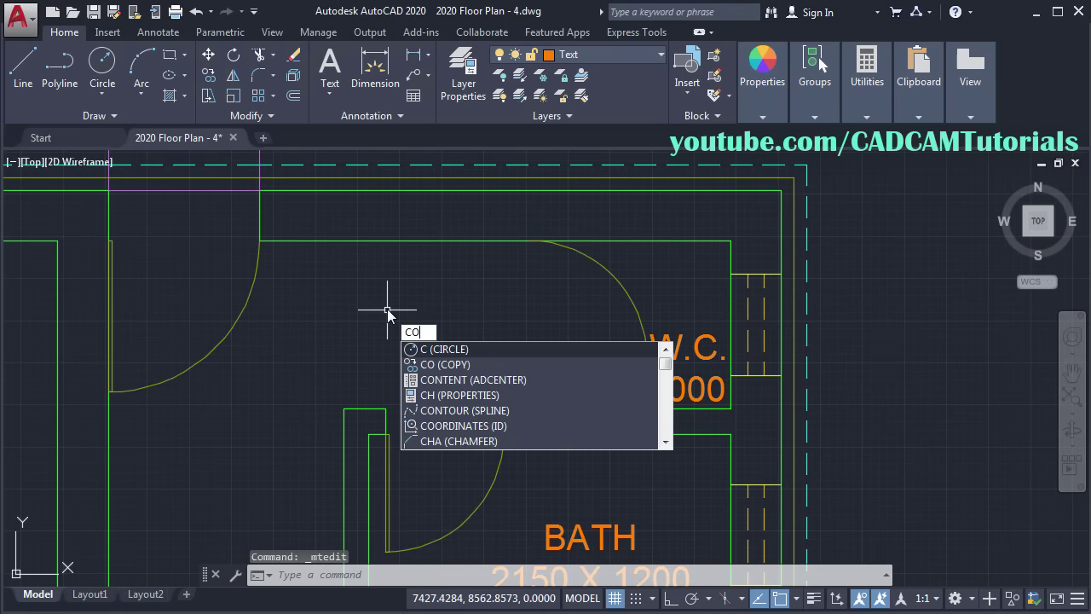
{"action": "key", "text": "Return"}
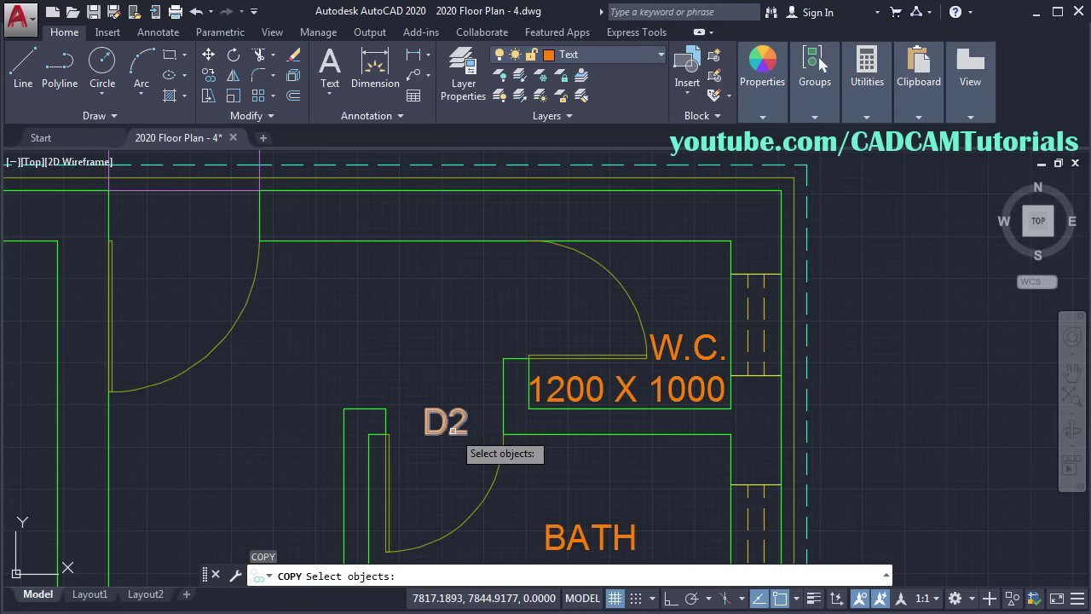
{"action": "left_click", "coordinate": [453, 430]}
{"action": "key", "text": "Return"}
{"action": "left_click", "coordinate": [448, 421]}
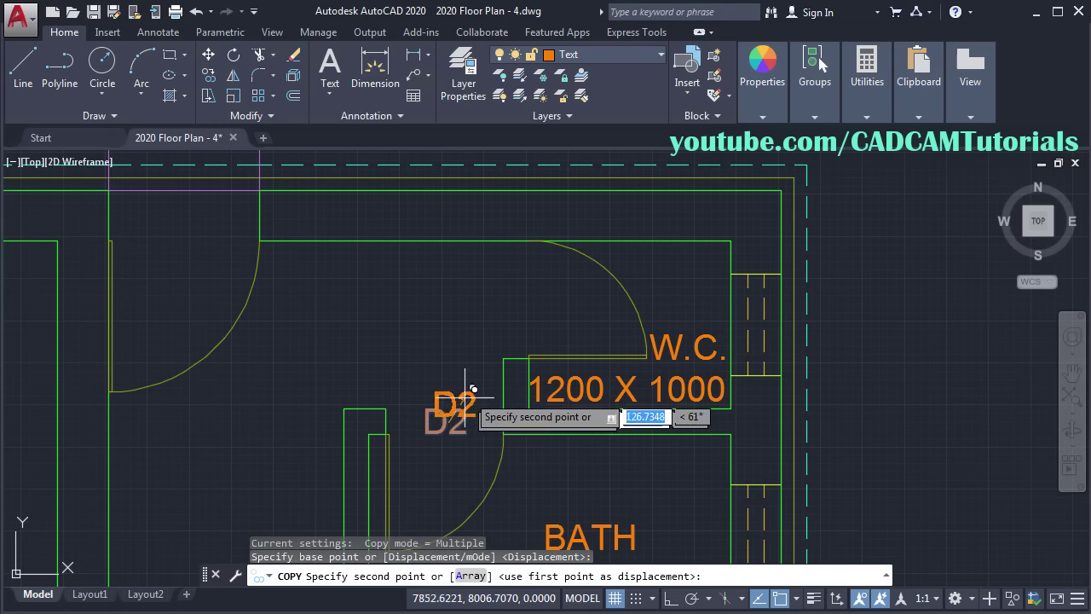
{"action": "left_click", "coordinate": [529, 294]}
{"action": "key", "text": "Return"}
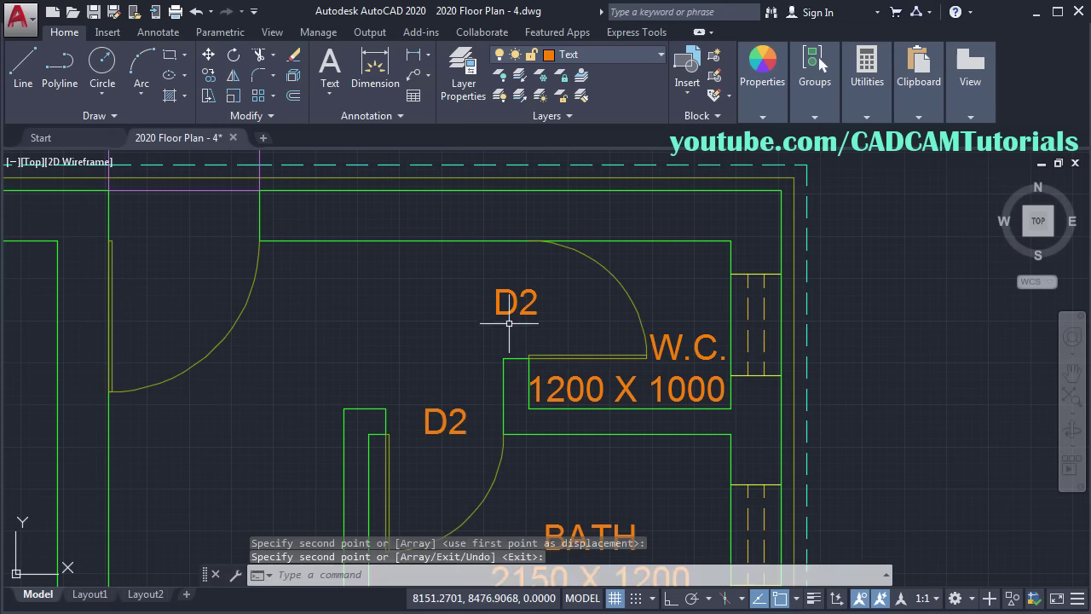
Step: Change the D label in the door opening between the living room and the kitchen to "D1"
{"action": "scroll", "coordinate": [535, 231], "scroll_direction": "down", "scroll_amount": 3}
{"action": "middle_click_drag", "start_coordinate": [469, 423], "coordinate": [468, 205]}
{"action": "scroll", "coordinate": [402, 320], "scroll_direction": "up", "scroll_amount": 4}
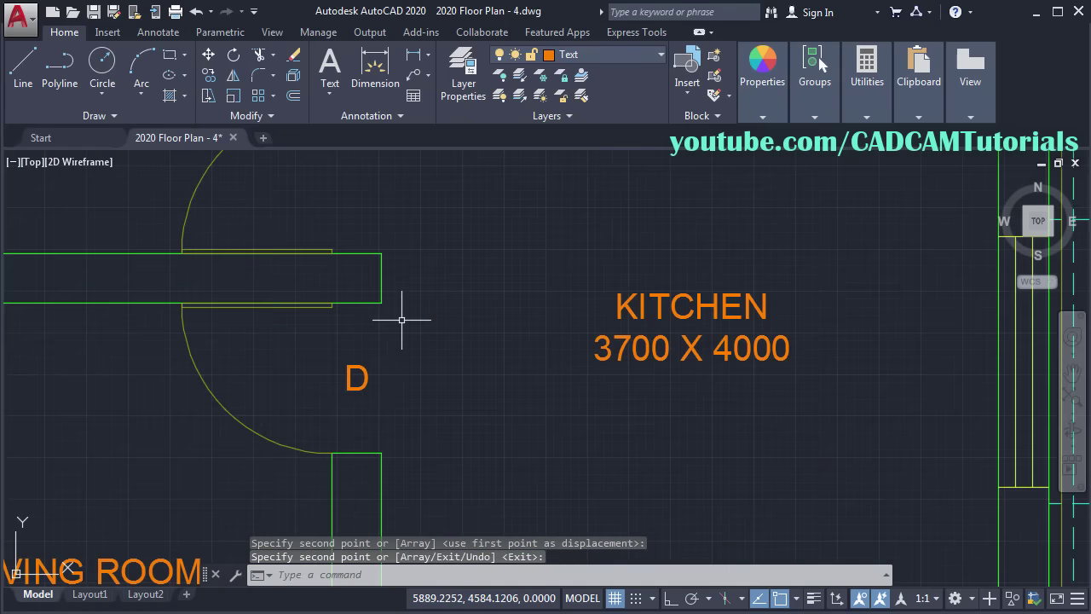
{"action": "double_click", "coordinate": [358, 380]}
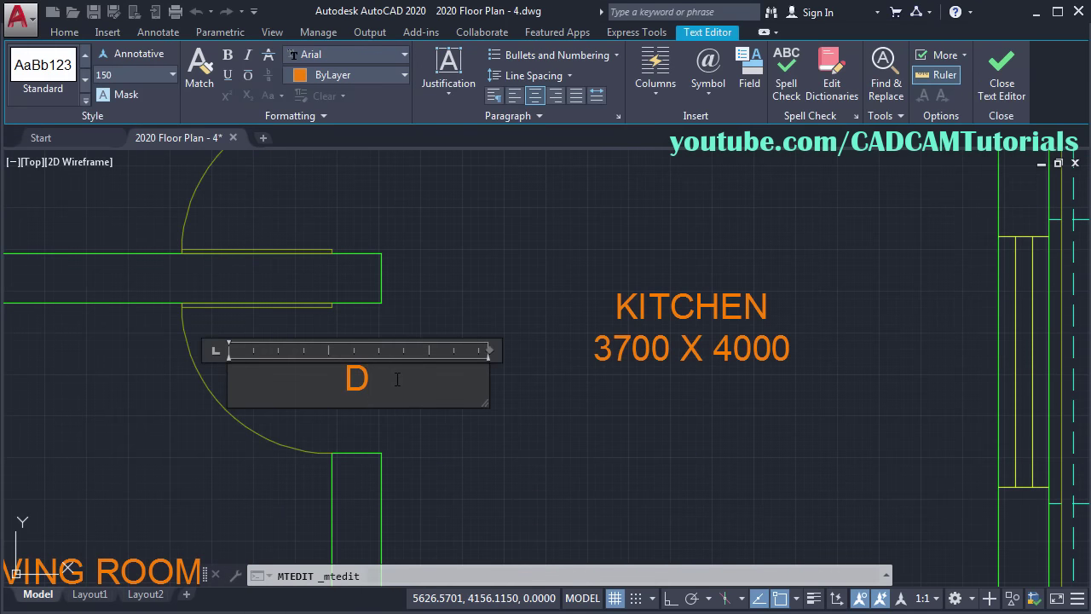
{"action": "left_click", "coordinate": [543, 461]}
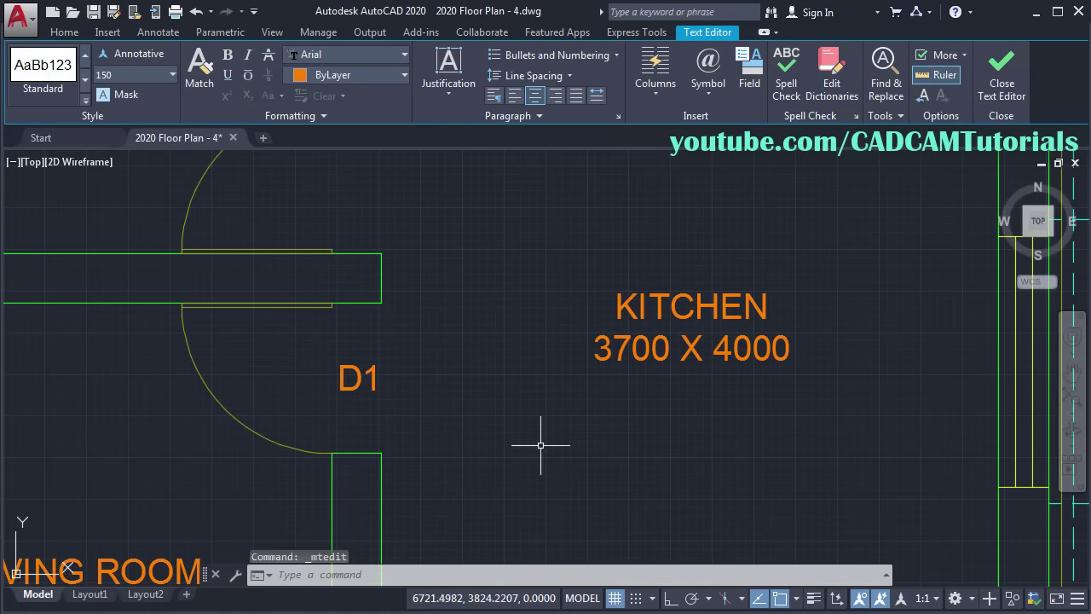
Step: Copy the D1 label from the living room–kitchen door straight up to the bed room door opening
{"action": "scroll", "coordinate": [433, 370], "scroll_direction": "down", "scroll_amount": 2}
{"action": "middle_click_drag", "start_coordinate": [446, 373], "coordinate": [465, 445]}
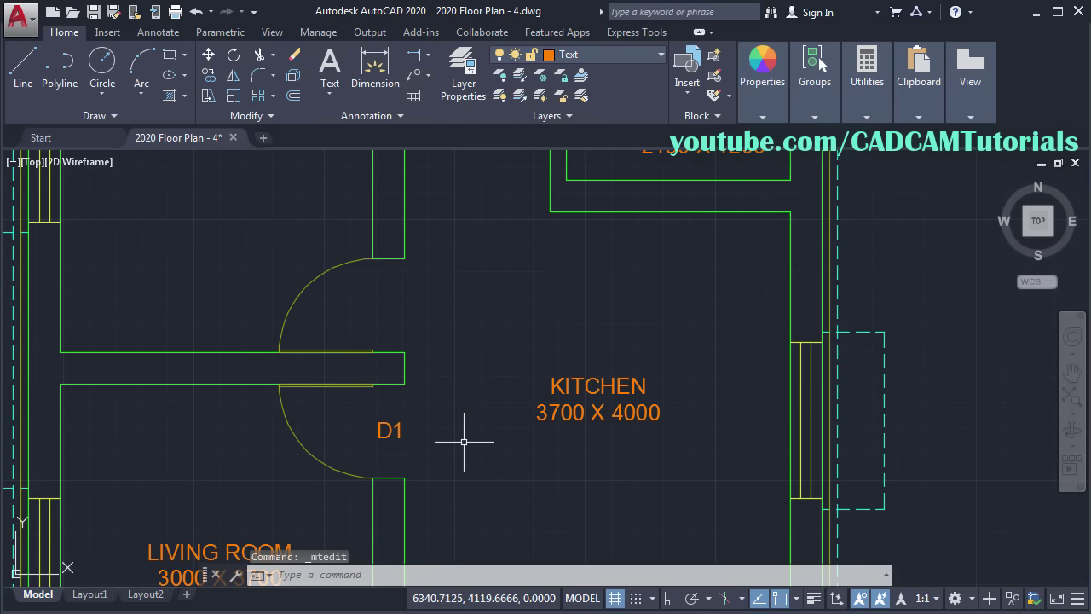
{"action": "type", "text": "ct o"}
{"action": "key", "text": "Return"}
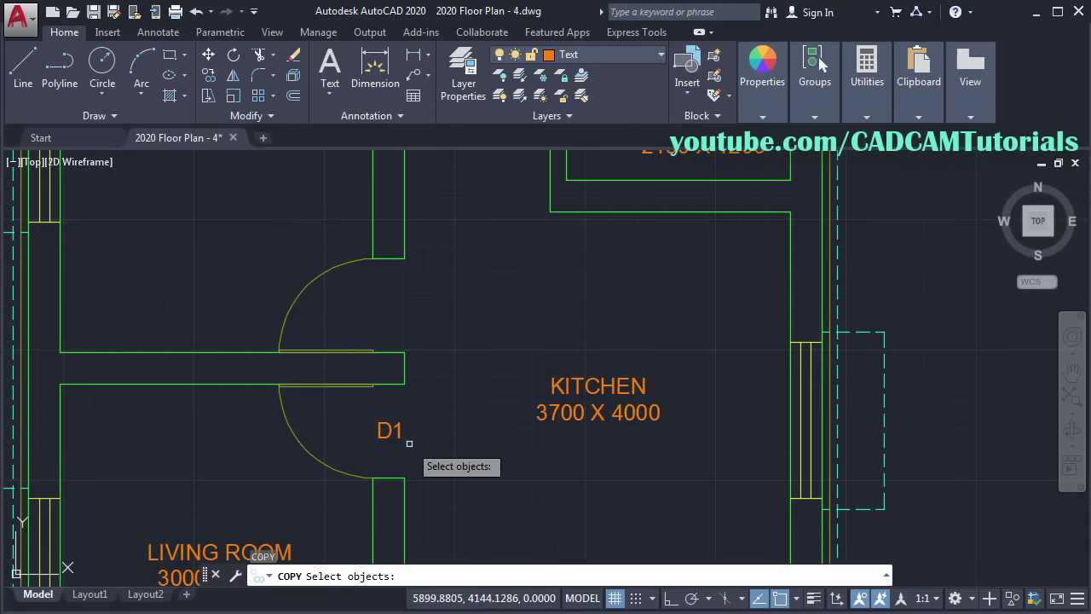
{"action": "left_click", "coordinate": [385, 436]}
{"action": "key", "text": "Return"}
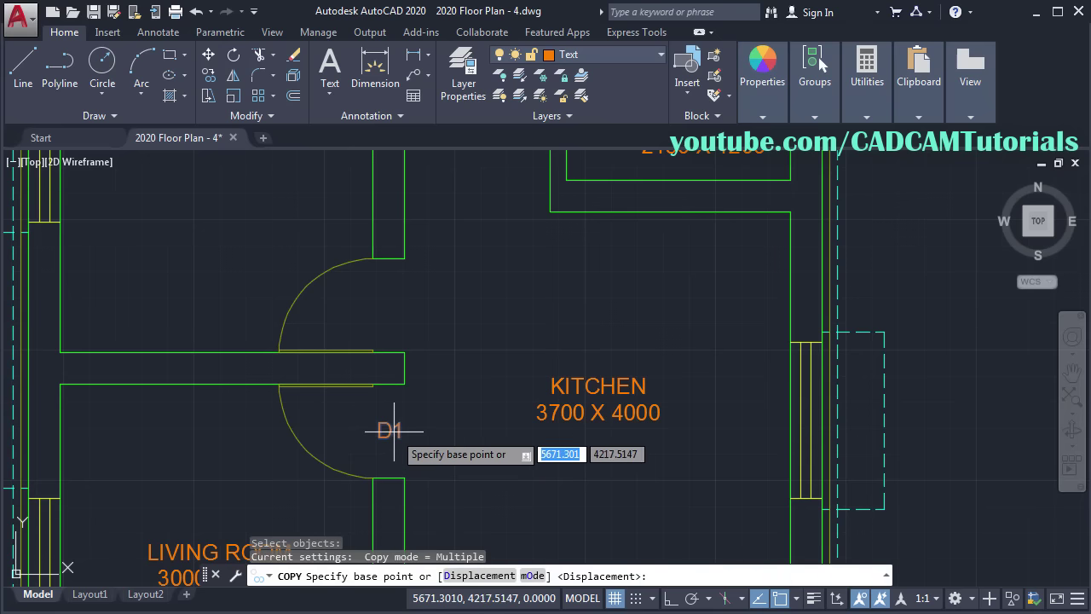
{"action": "left_click", "coordinate": [390, 431]}
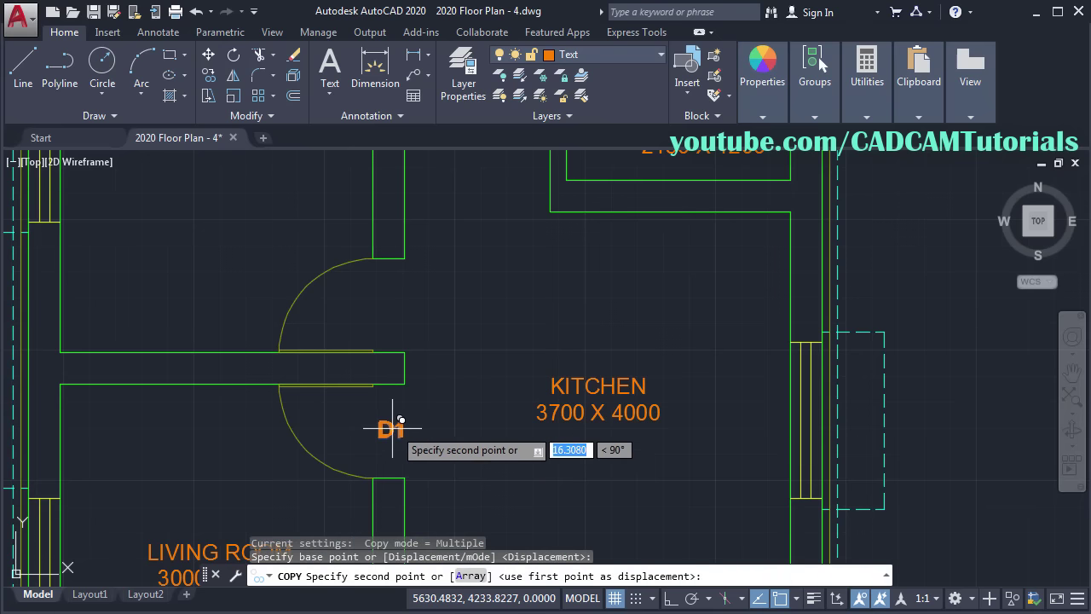
{"action": "left_click", "coordinate": [389, 307]}
Step: Place another copy of the D1 label in the outer door opening at the upper steps and end the copying
{"action": "mouse_move", "coordinate": [450, 231]}
{"action": "middle_mouse_down"}
{"action": "mouse_move", "coordinate": [475, 533]}
{"action": "mouse_move", "coordinate": [465, 551]}
{"action": "middle_mouse_up"}
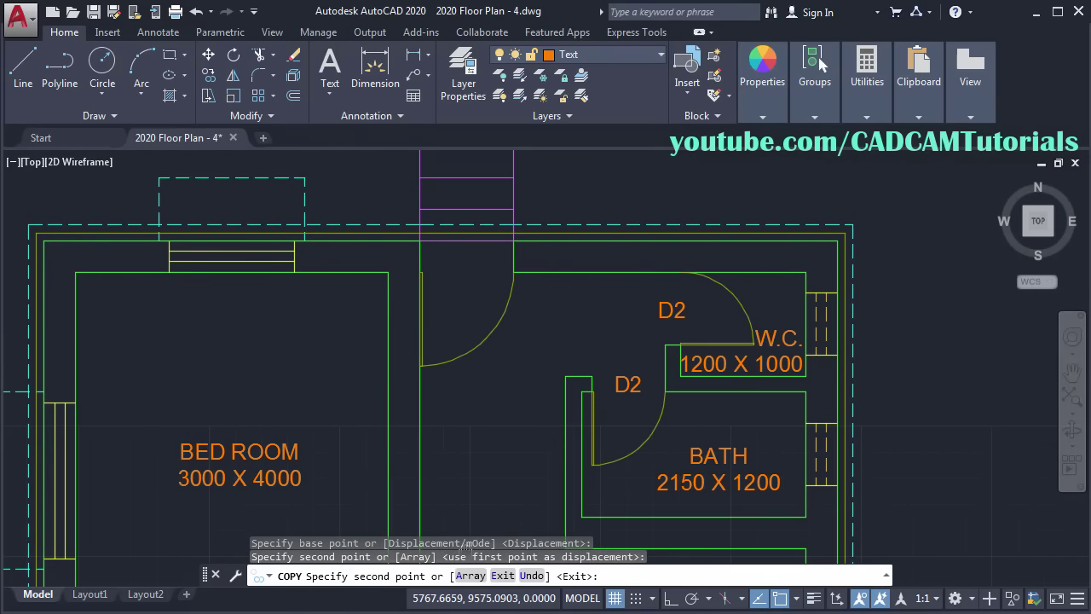
{"action": "left_click", "coordinate": [477, 250]}
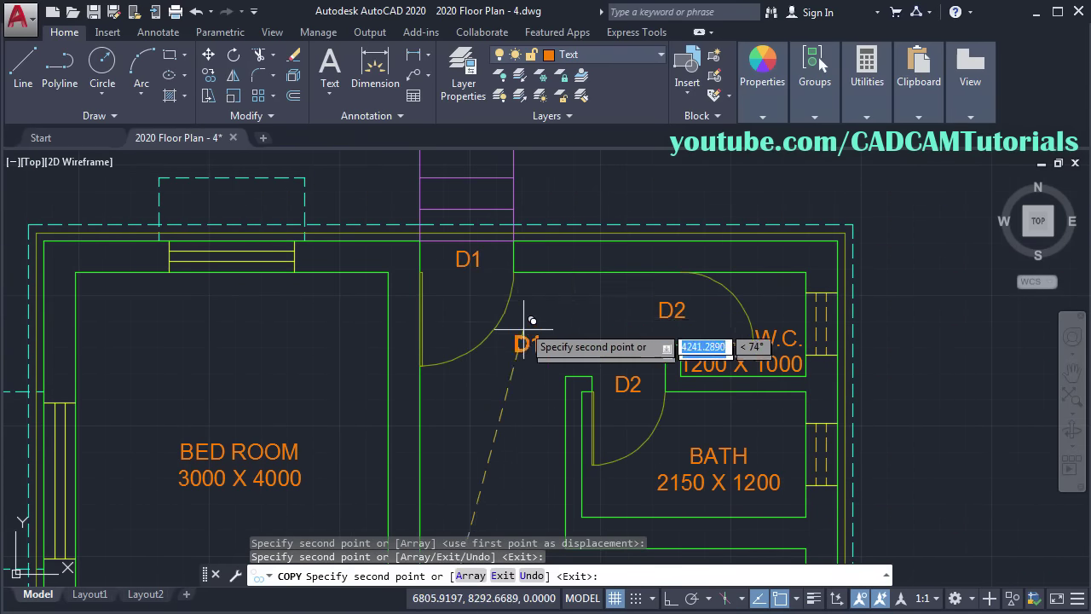
{"action": "key", "text": "Escape"}
{"action": "scroll", "coordinate": [439, 246], "scroll_direction": "down", "scroll_amount": 5}
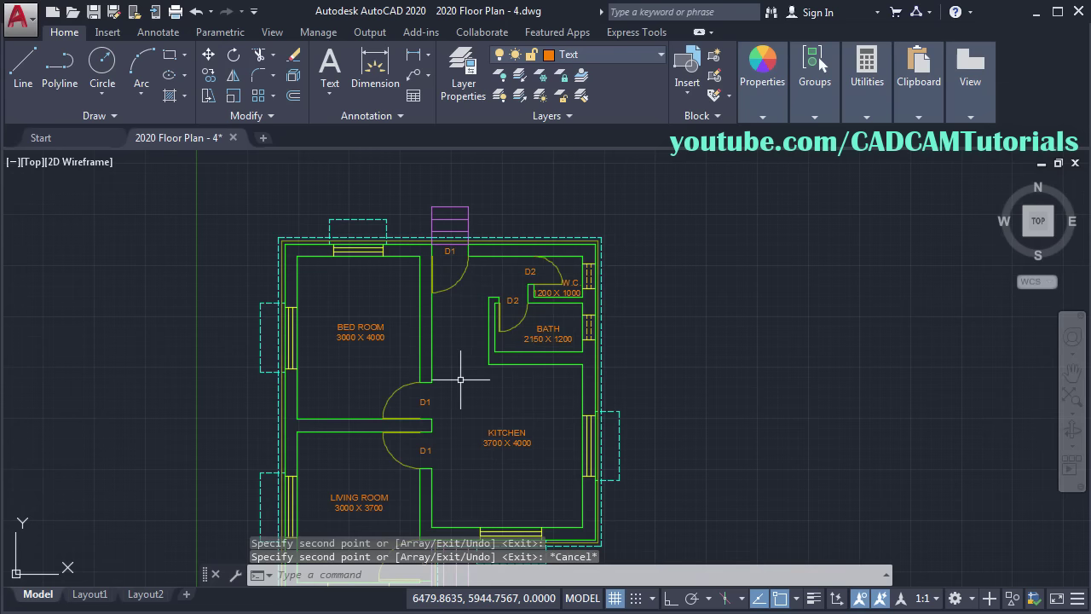
Step: Move the W label below the living room's lower window to the middle of its dashed sunshade outline
{"action": "middle_click_drag", "start_coordinate": [461, 379], "coordinate": [454, 330]}
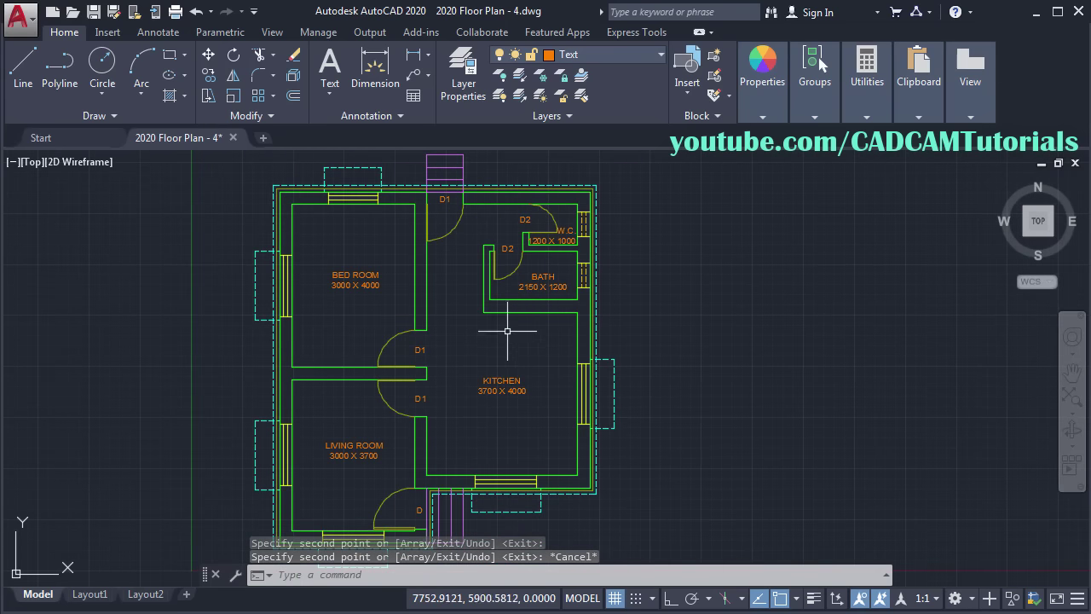
{"action": "middle_click_drag", "start_coordinate": [431, 456], "coordinate": [473, 334]}
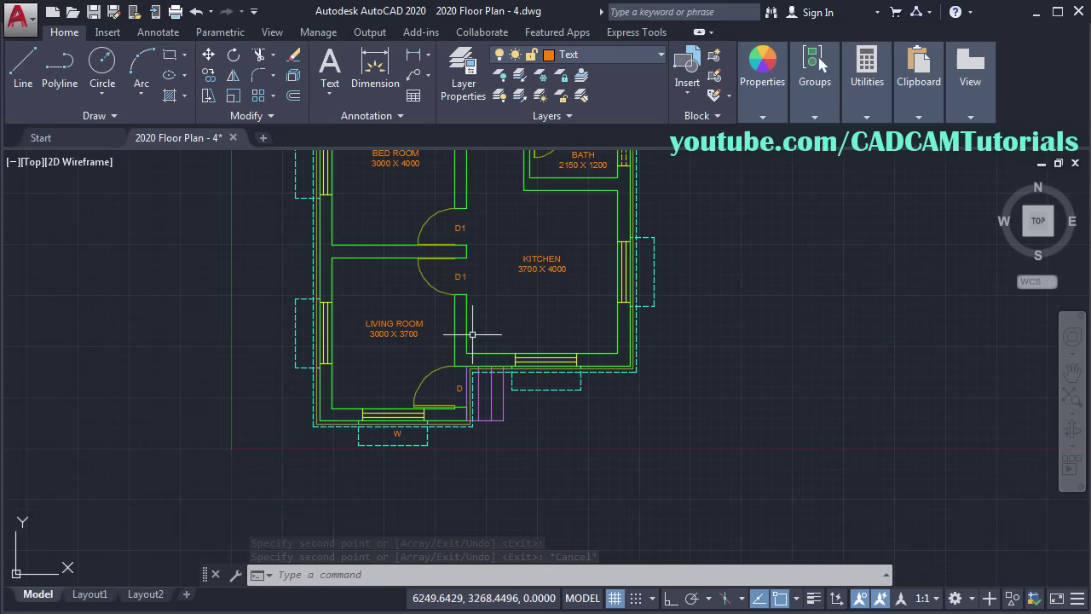
{"action": "scroll", "coordinate": [360, 446], "scroll_direction": "up", "scroll_amount": 2}
{"action": "scroll", "coordinate": [585, 432], "scroll_direction": "up", "scroll_amount": 2}
{"action": "scroll", "coordinate": [592, 412], "scroll_direction": "up", "scroll_amount": 3}
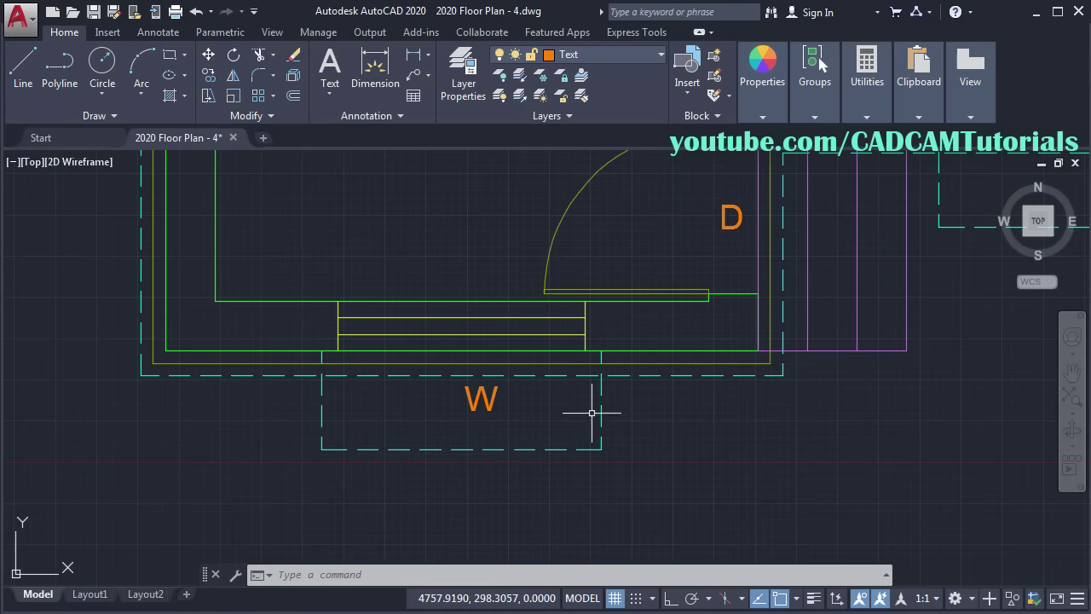
{"action": "middle_click_drag", "start_coordinate": [592, 413], "coordinate": [590, 440]}
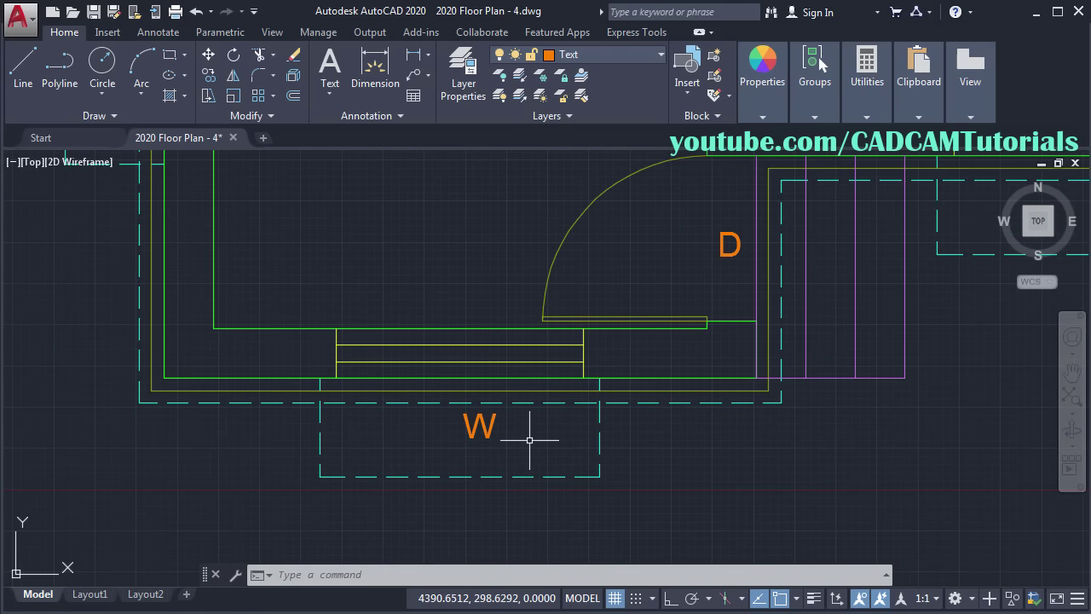
{"action": "key", "text": "Return"}
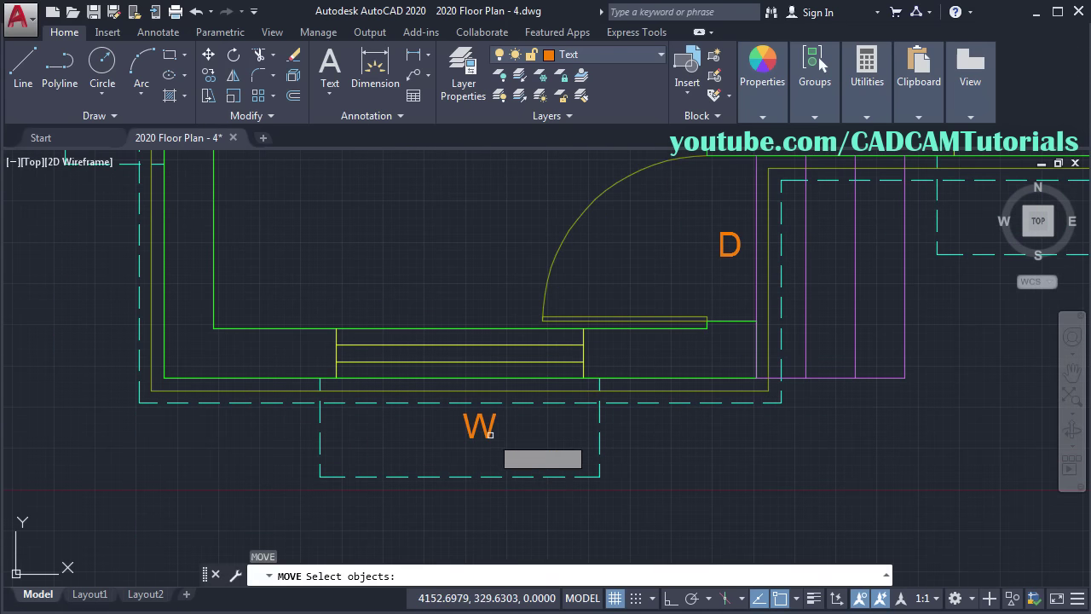
{"action": "left_click", "coordinate": [480, 426]}
{"action": "key", "text": "Return"}
{"action": "left_click", "coordinate": [480, 426]}
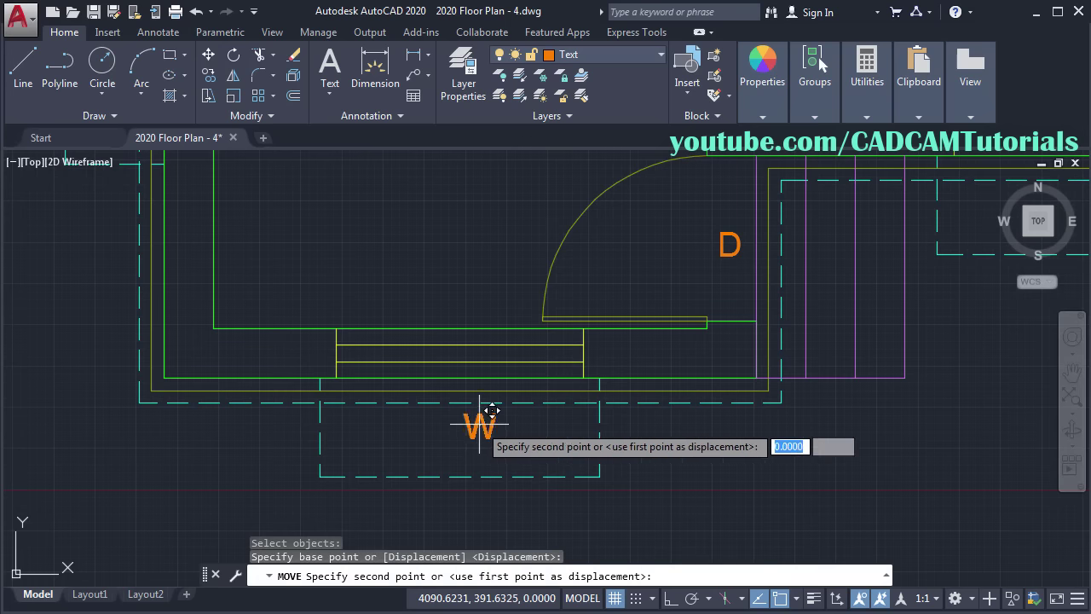
{"action": "left_click", "coordinate": [456, 437]}
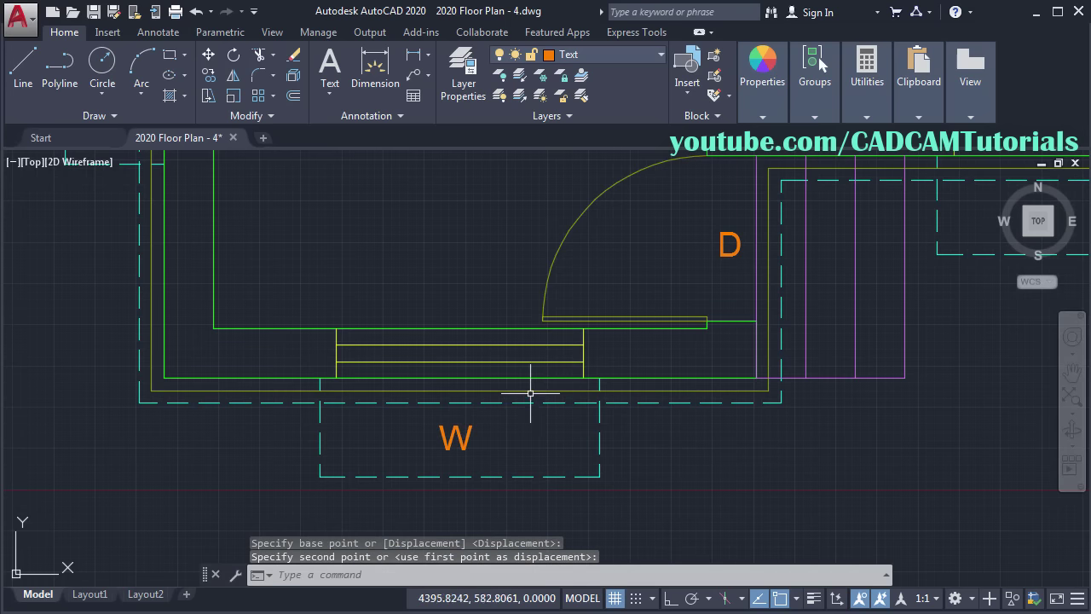
Step: Copy the W label from the living room's lower window into the sunshade outline of the living room's left window
{"action": "scroll", "coordinate": [531, 393], "scroll_direction": "down", "scroll_amount": 3}
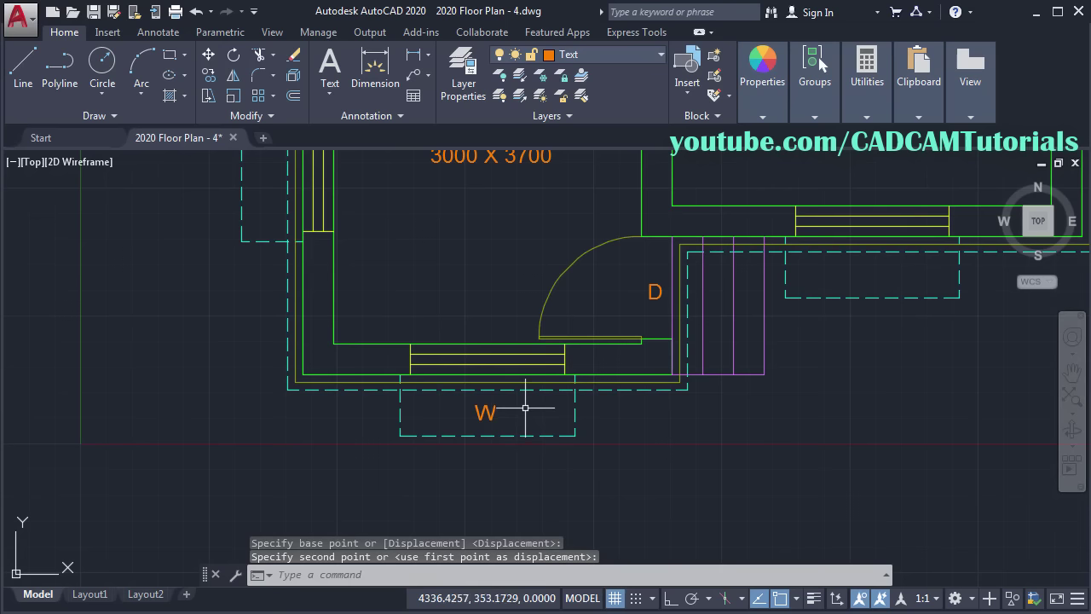
{"action": "type", "text": "O"}
{"action": "key", "text": "Return"}
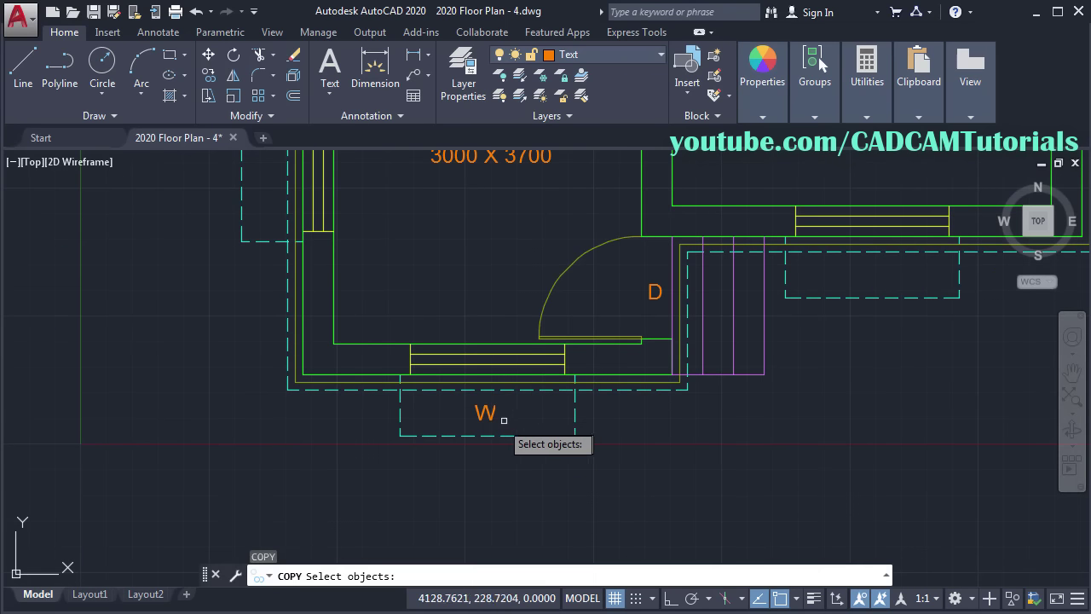
{"action": "left_click", "coordinate": [485, 413]}
{"action": "key", "text": "Return"}
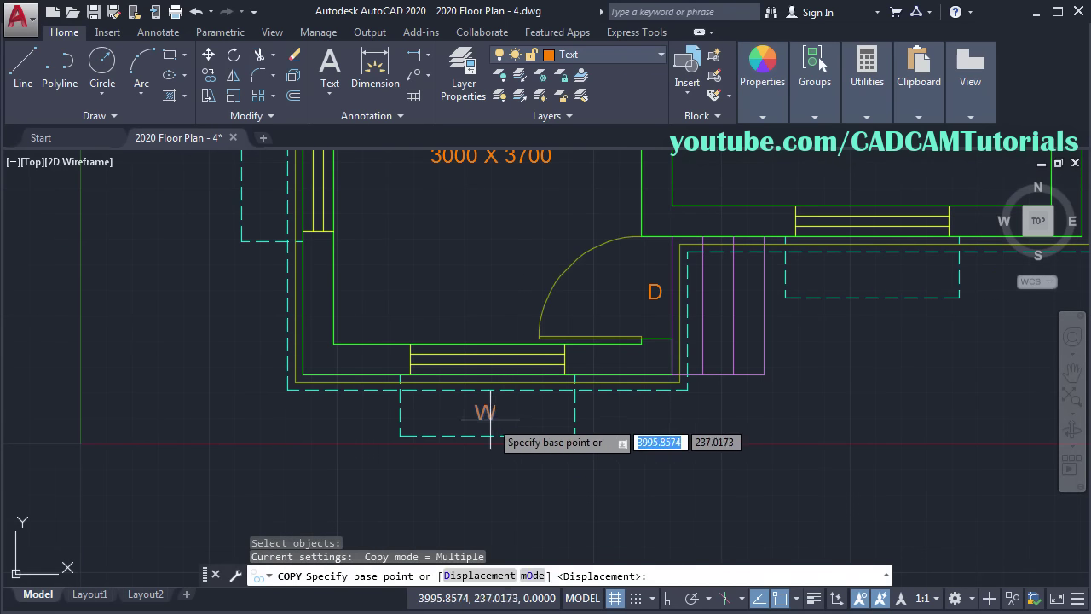
{"action": "left_click", "coordinate": [485, 413]}
{"action": "middle_click_drag", "start_coordinate": [390, 312], "coordinate": [486, 458]}
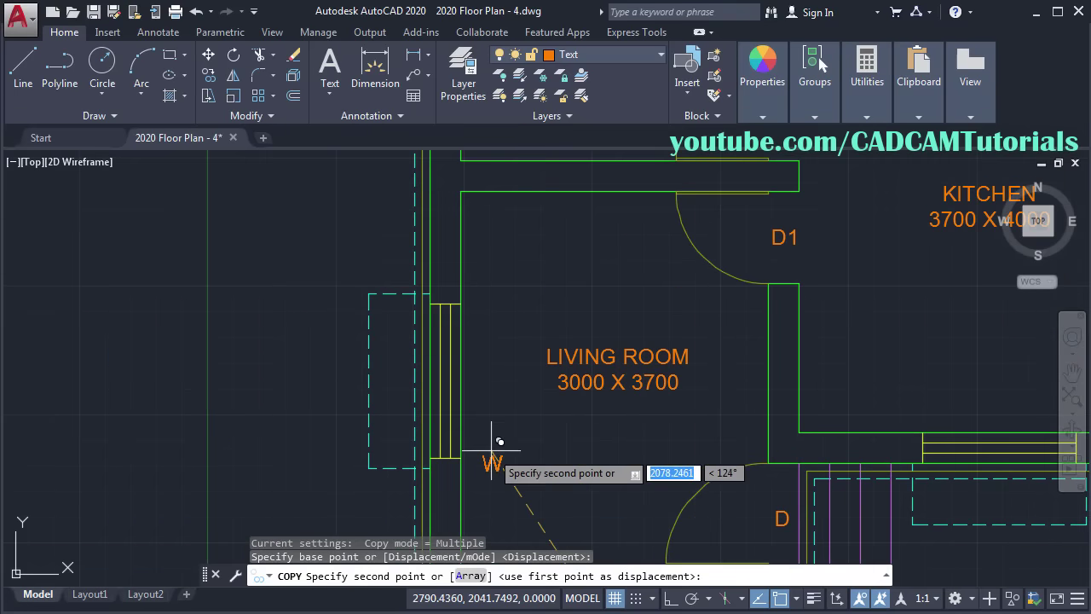
{"action": "left_click", "coordinate": [396, 380]}
Step: Place copies of the W label in the sunshade outlines of the bed room's left and upper windows
{"action": "scroll", "coordinate": [486, 244], "scroll_direction": "down", "scroll_amount": 3}
{"action": "middle_click_drag", "start_coordinate": [487, 243], "coordinate": [444, 439]}
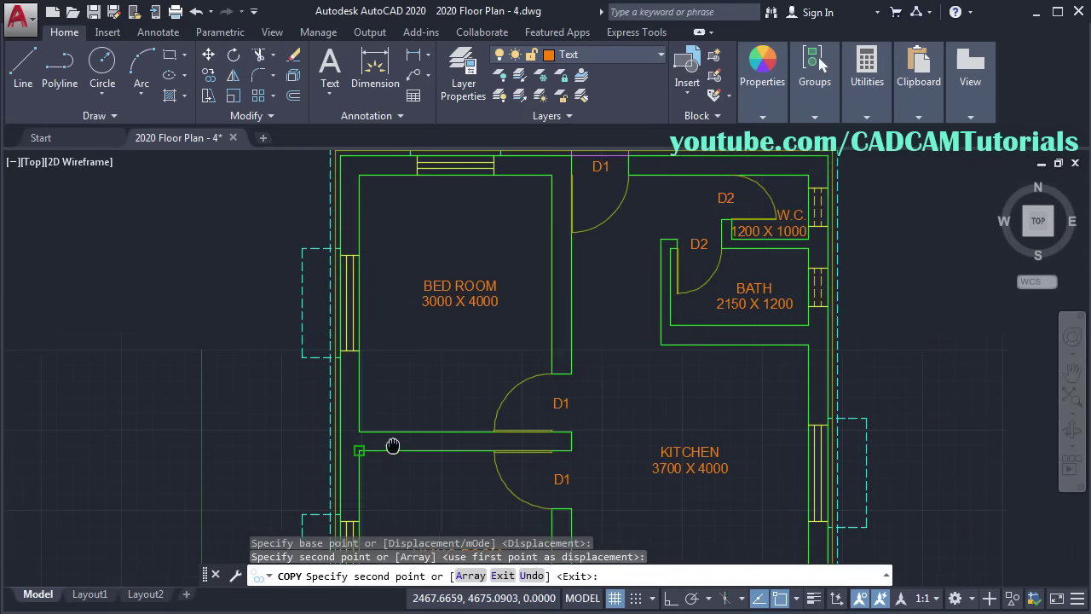
{"action": "left_click", "coordinate": [312, 302]}
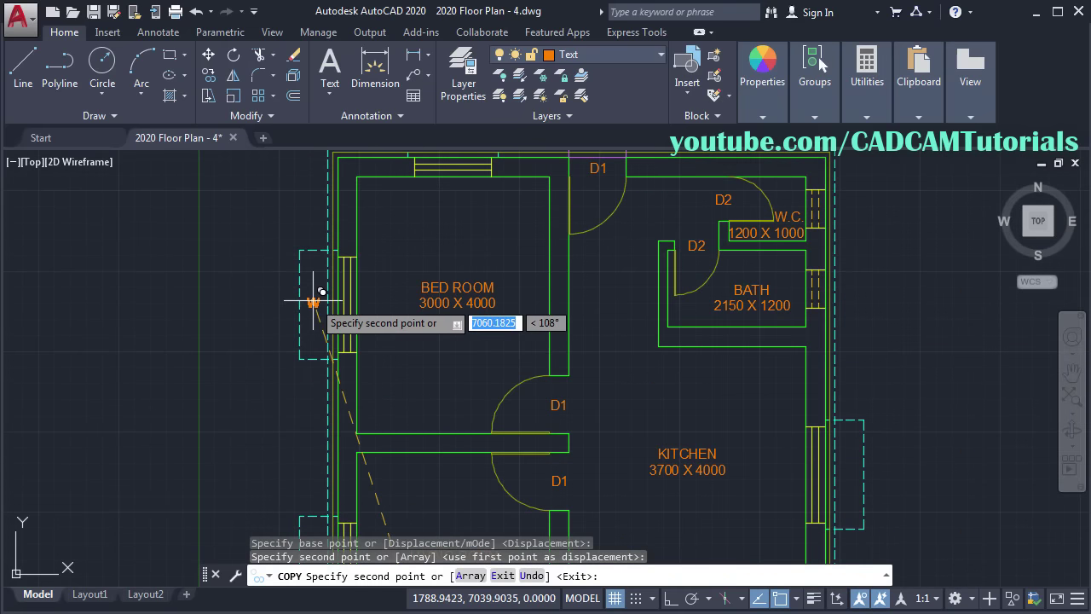
{"action": "mouse_move", "coordinate": [465, 294]}
{"action": "middle_mouse_down"}
{"action": "mouse_move", "coordinate": [370, 298]}
{"action": "mouse_move", "coordinate": [171, 221]}
{"action": "middle_mouse_up"}
{"action": "left_click", "coordinate": [368, 300]}
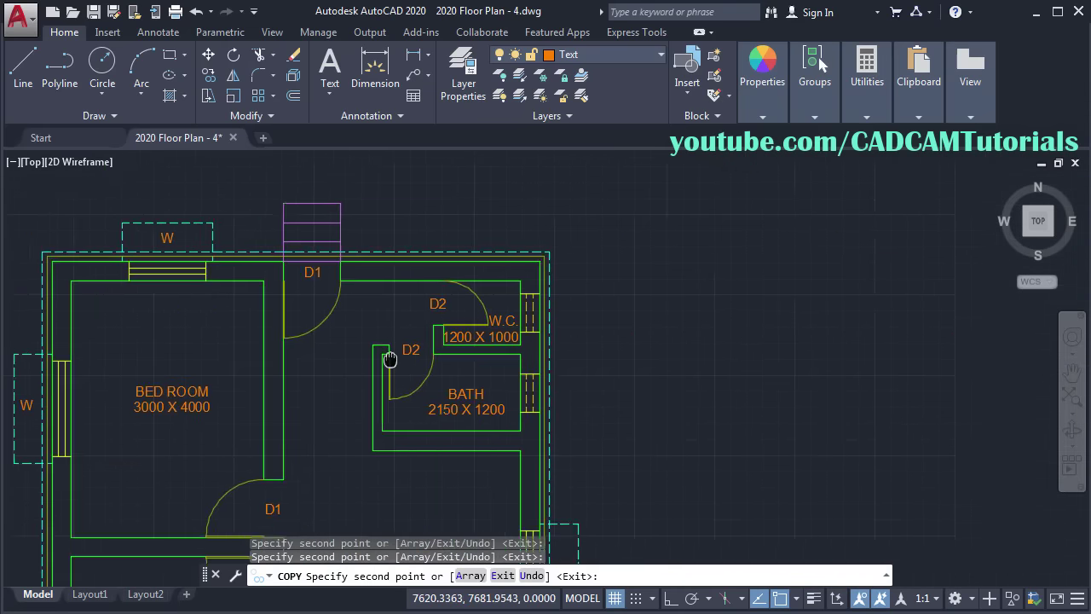
Step: Place copies of the W label outside the W.C. and bath windows, just beyond the dashed outline
{"action": "scroll", "coordinate": [548, 293], "scroll_direction": "up", "scroll_amount": 2}
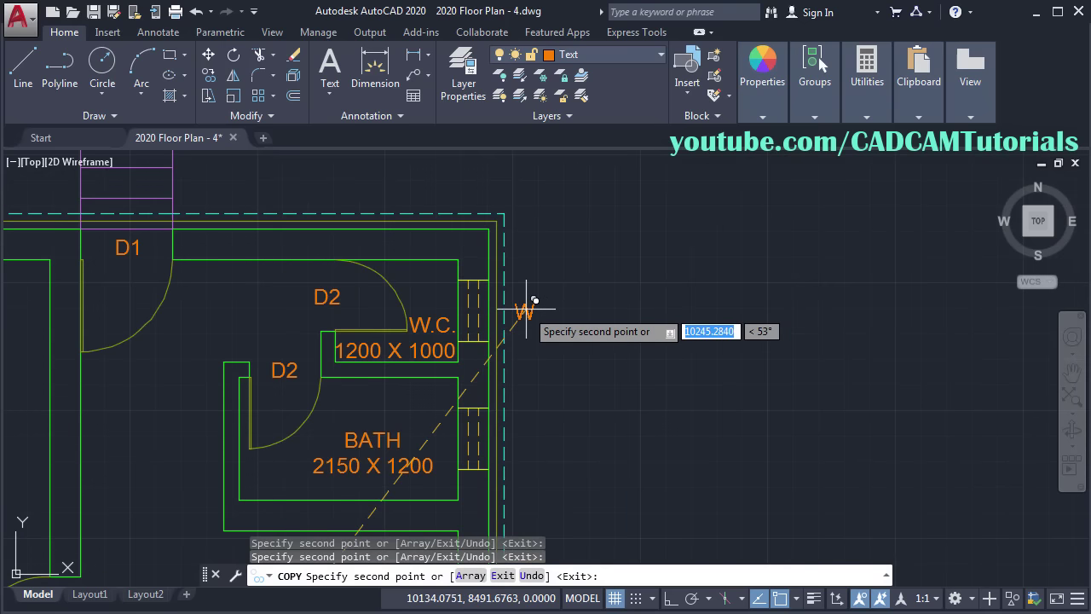
{"action": "left_click", "coordinate": [531, 311]}
{"action": "left_click", "coordinate": [527, 438]}
Step: Place copies of the W label in the sunshade outlines of the kitchen's right and lower windows and end the copying
{"action": "scroll", "coordinate": [526, 438], "scroll_direction": "down", "scroll_amount": 3}
{"action": "scroll", "coordinate": [475, 324], "scroll_direction": "up", "scroll_amount": 3}
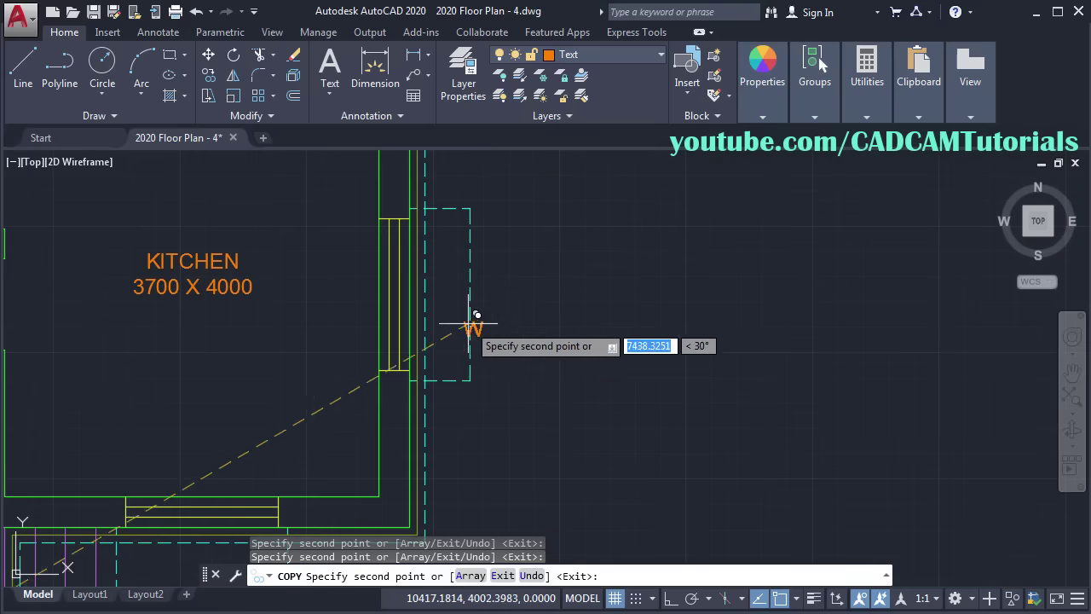
{"action": "left_click", "coordinate": [446, 295]}
{"action": "scroll", "coordinate": [572, 251], "scroll_direction": "down", "scroll_amount": 2}
{"action": "scroll", "coordinate": [426, 367], "scroll_direction": "up", "scroll_amount": 3}
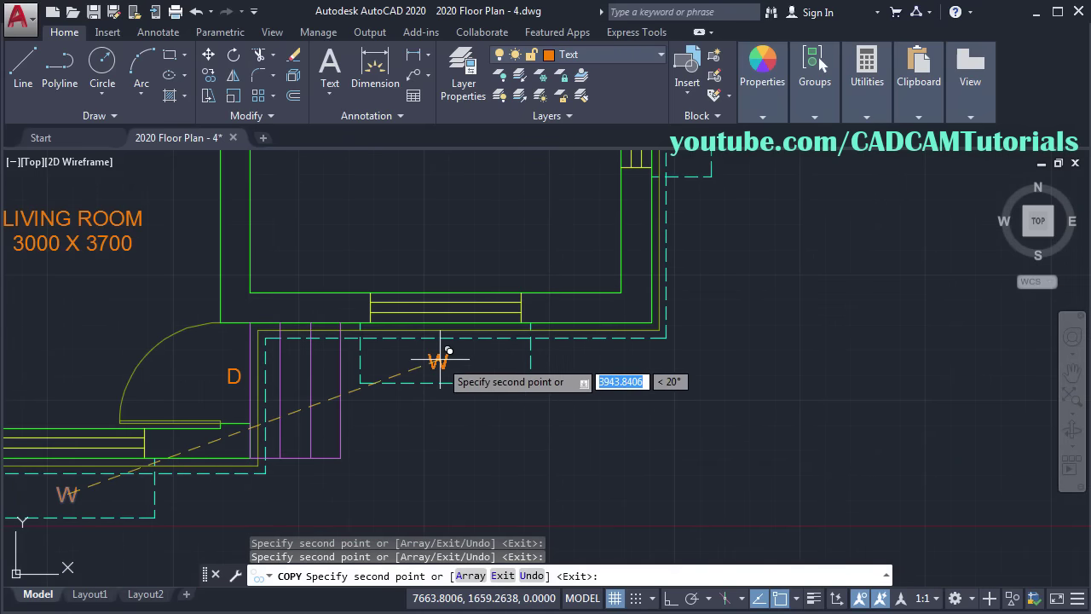
{"action": "key", "text": "Escape"}
Step: Change the label in the sunshade outline of the bed room's upper window to W1
{"action": "scroll", "coordinate": [592, 367], "scroll_direction": "down", "scroll_amount": 5}
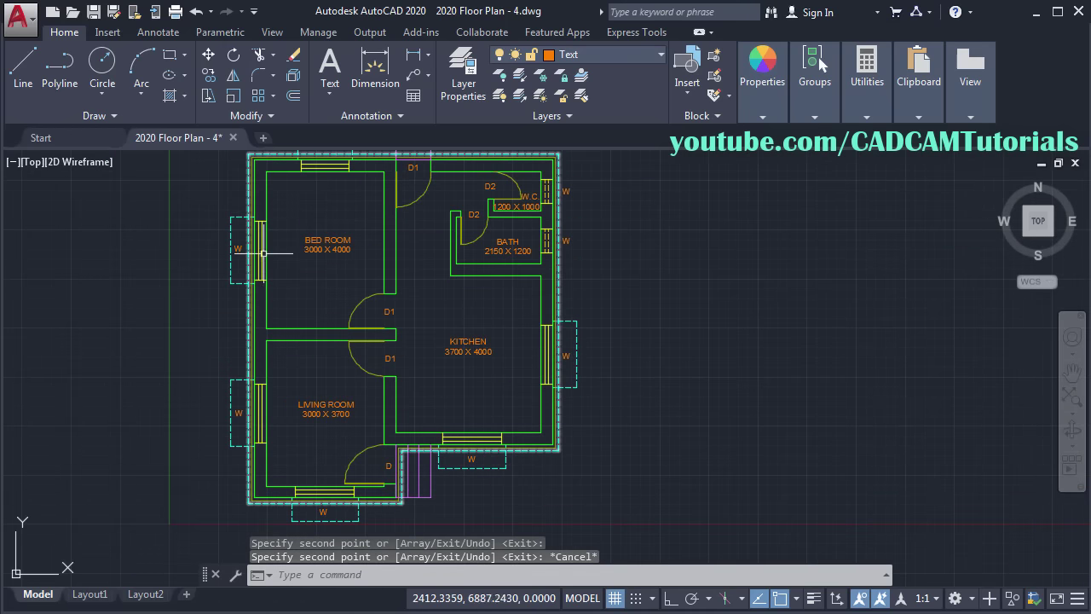
{"action": "middle_click_drag", "start_coordinate": [412, 250], "coordinate": [433, 435]}
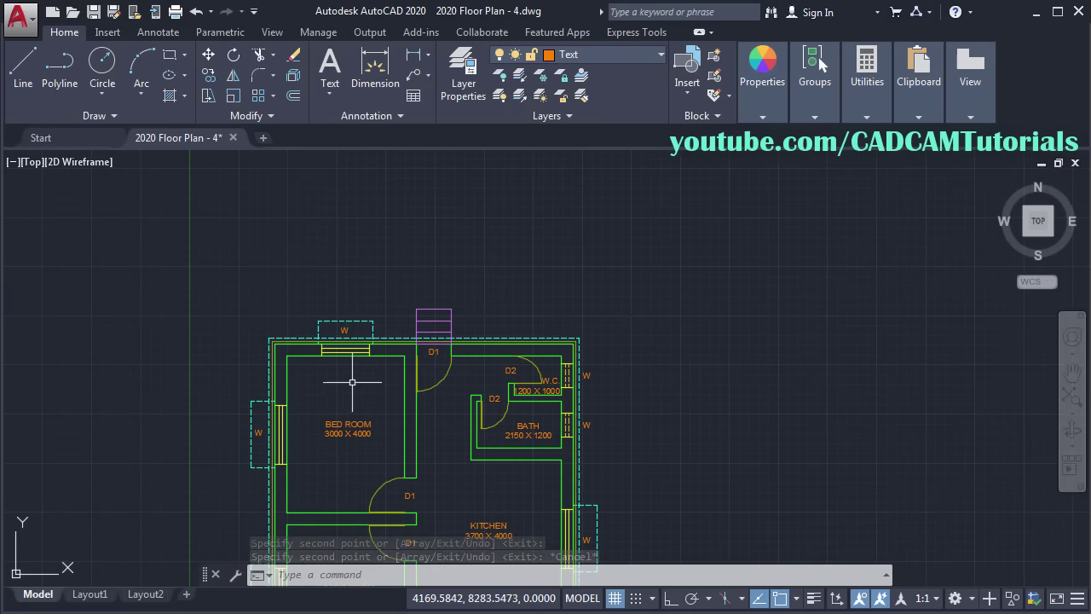
{"action": "scroll", "coordinate": [320, 365], "scroll_direction": "up", "scroll_amount": 4}
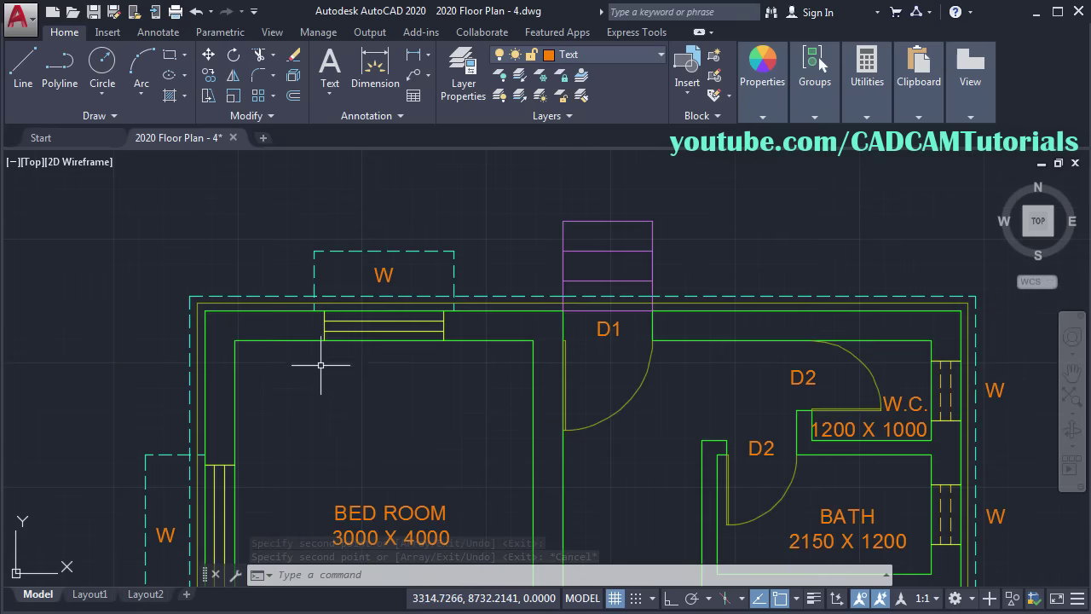
{"action": "double_click", "coordinate": [384, 276]}
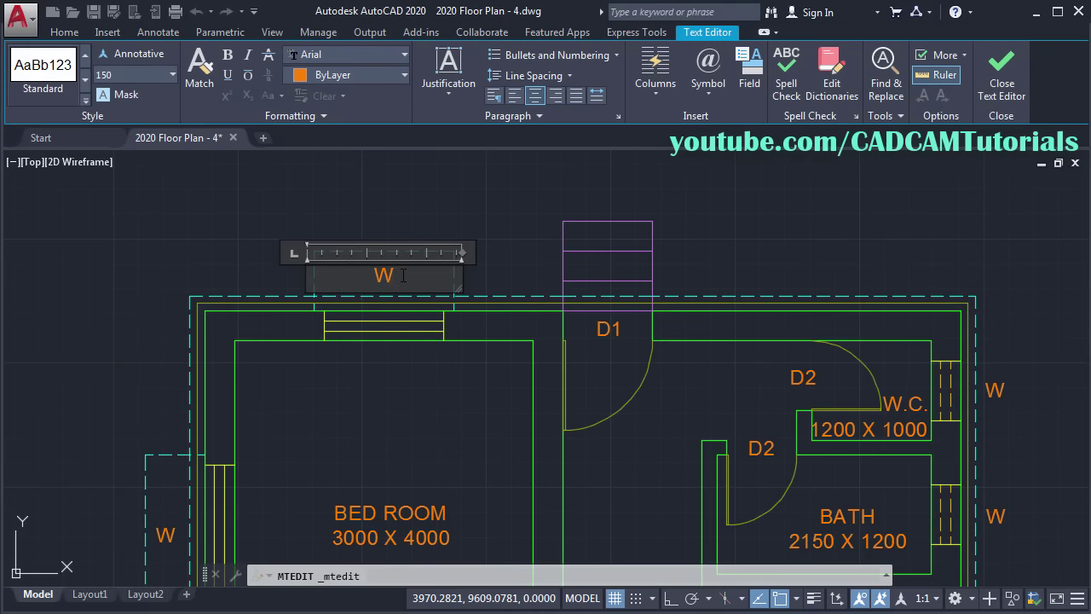
{"action": "left_click", "coordinate": [765, 243]}
Step: Change the labels outside the W.C. and bath windows to V
{"action": "middle_click_drag", "start_coordinate": [753, 419], "coordinate": [301, 330]}
{"action": "scroll", "coordinate": [562, 311], "scroll_direction": "up", "scroll_amount": 2}
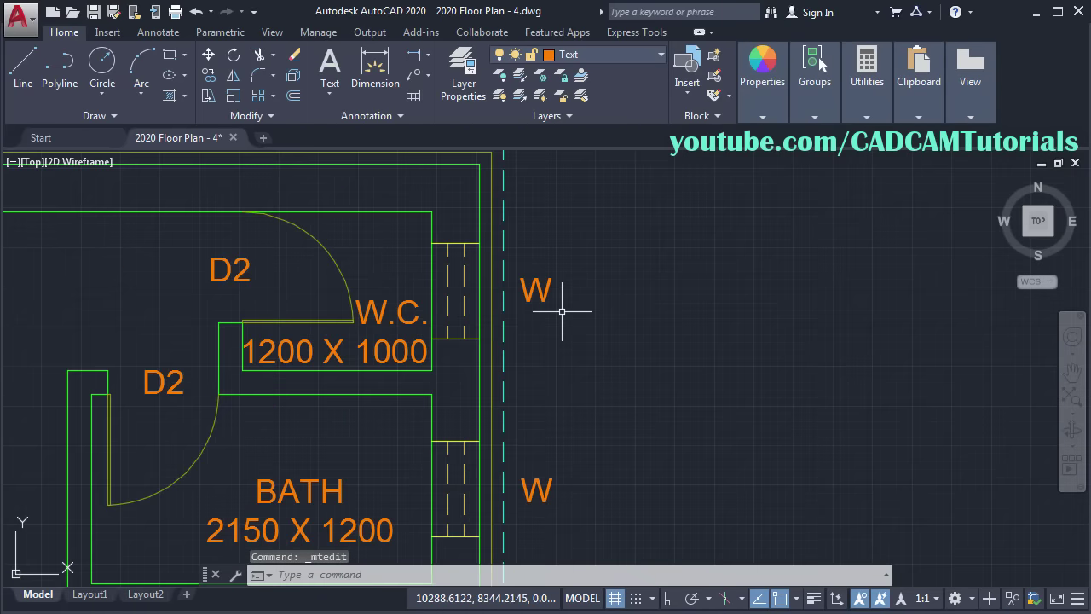
{"action": "double_click", "coordinate": [540, 287]}
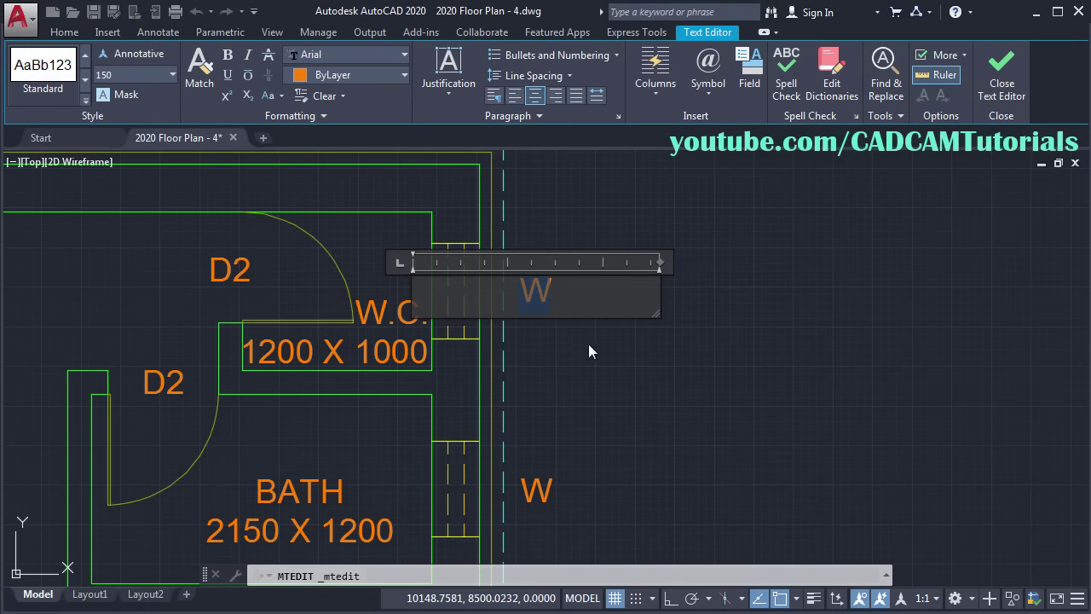
{"action": "left_click", "coordinate": [621, 398]}
{"action": "double_click", "coordinate": [534, 489]}
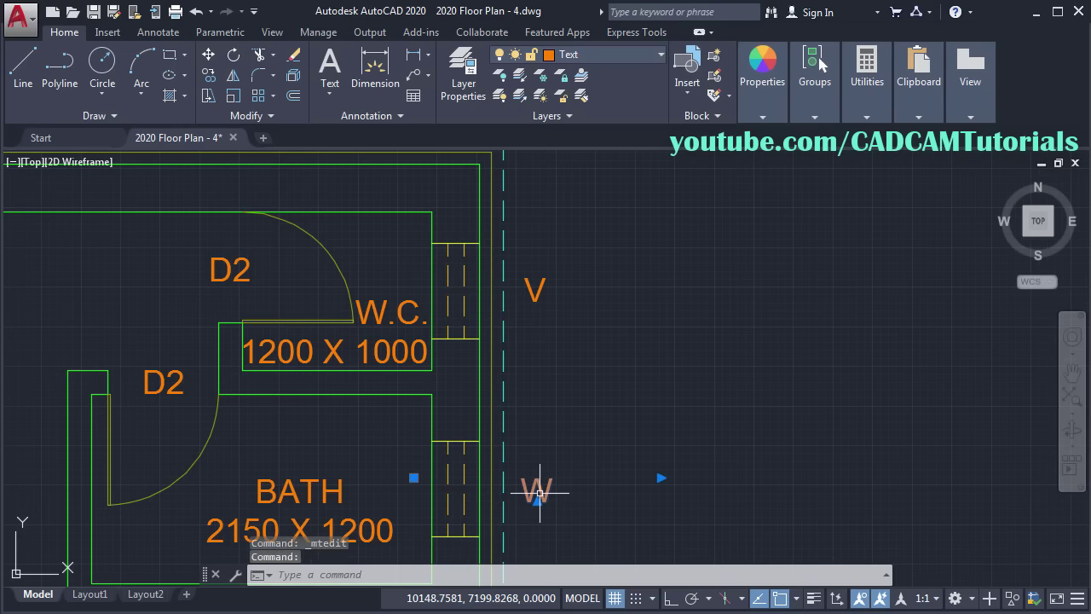
{"action": "type", "text": "V"}
{"action": "left_click", "coordinate": [772, 367]}
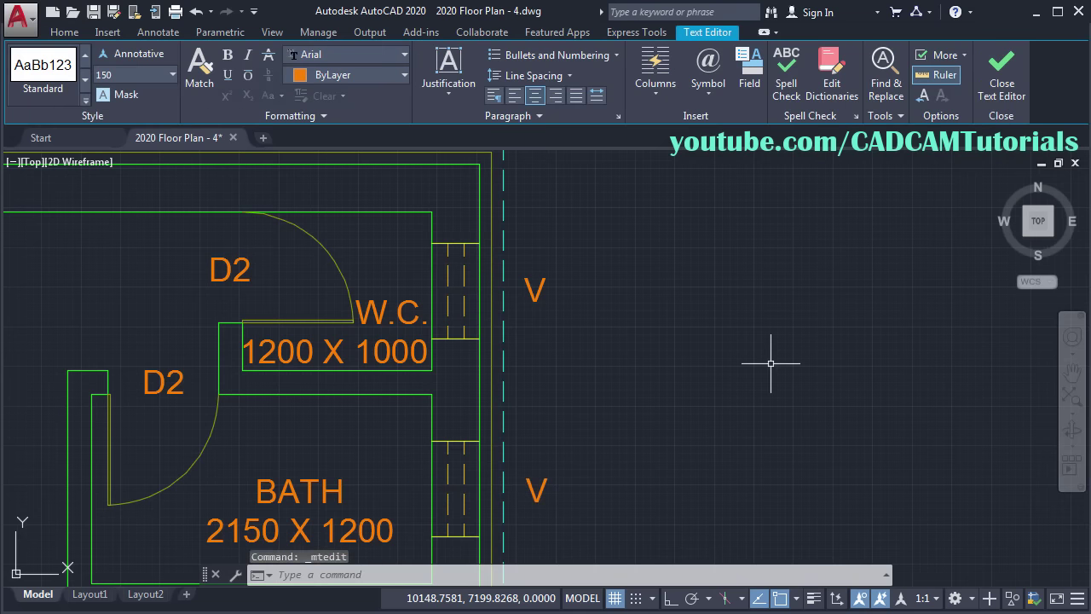
Step: Compare the labelled plan with the reference PDF in Adobe Reader for remaining notes, and return to the AutoCAD drawing
{"action": "scroll", "coordinate": [650, 217], "scroll_direction": "down", "scroll_amount": 4}
{"action": "scroll", "coordinate": [650, 216], "scroll_direction": "down", "scroll_amount": 2}
{"action": "middle_click_drag", "start_coordinate": [640, 316], "coordinate": [652, 378]}
{"action": "middle_click_drag", "start_coordinate": [528, 490], "coordinate": [548, 477]}
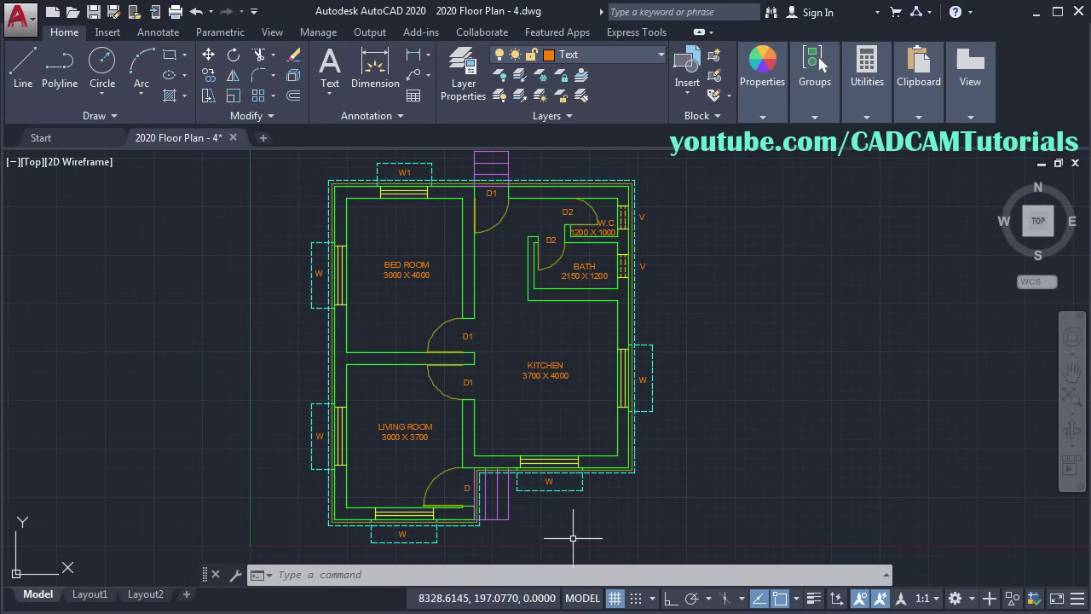
{"action": "key", "text": "alt+Tab"}
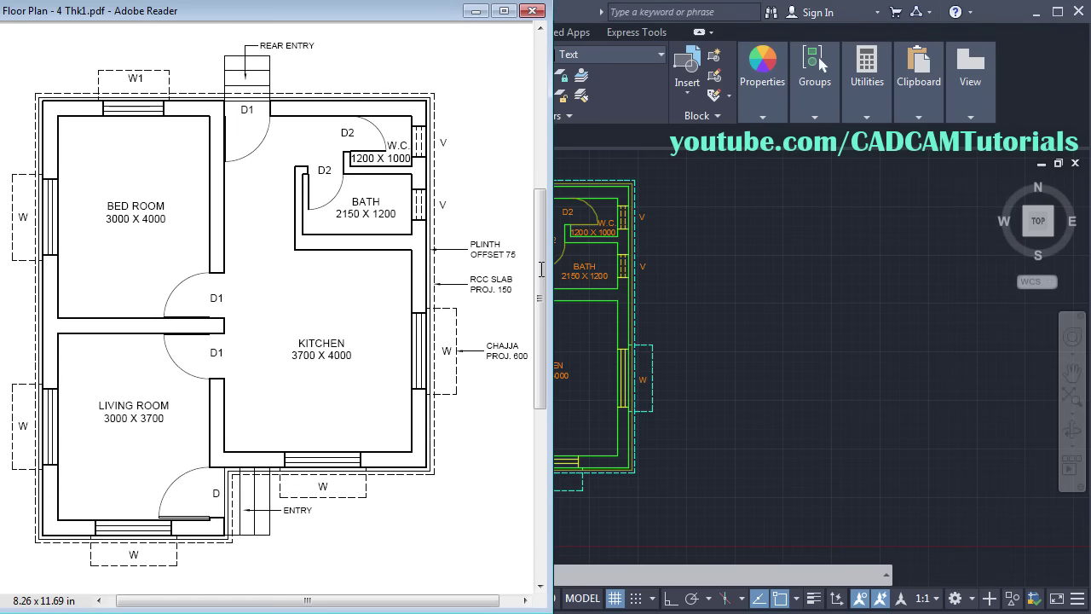
{"action": "left_click", "coordinate": [735, 299]}
Step: Add a horizontal multileader with Ortho on, from the plinth line between the bath and kitchen windows, with the two-line text PLINTH OFFSET 75
{"action": "scroll", "coordinate": [590, 353], "scroll_direction": "up", "scroll_amount": 5}
{"action": "middle_click_drag", "start_coordinate": [517, 367], "coordinate": [529, 287]}
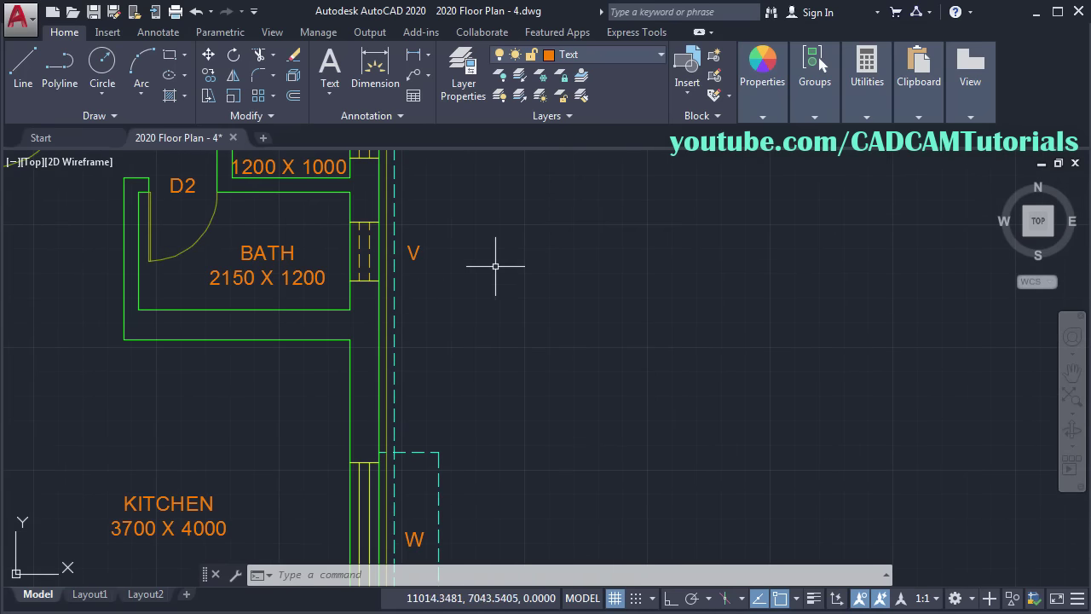
{"action": "left_click", "coordinate": [412, 76]}
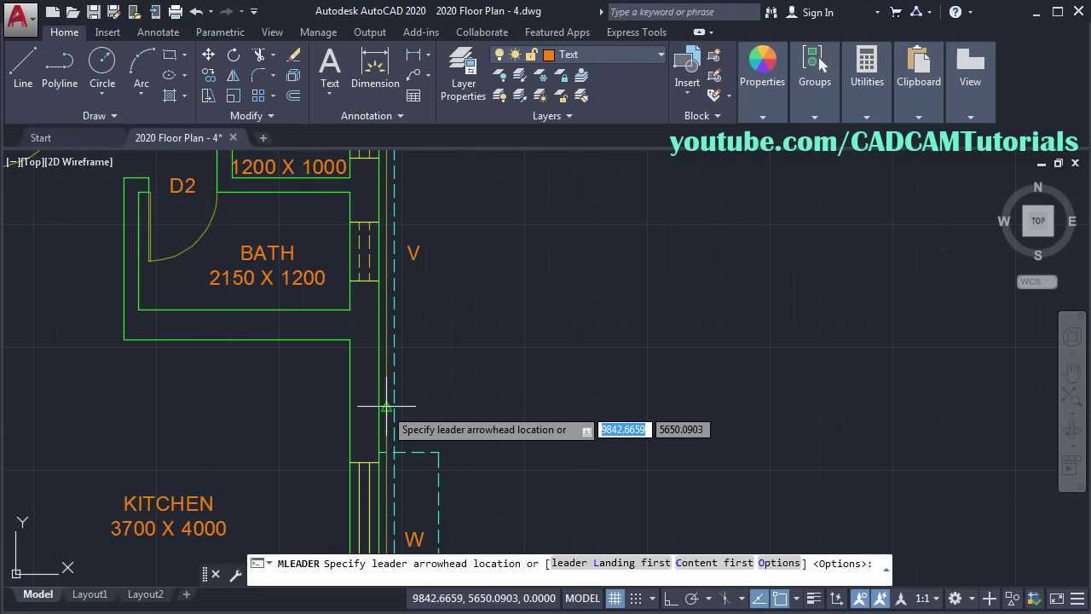
{"action": "left_click", "coordinate": [386, 346]}
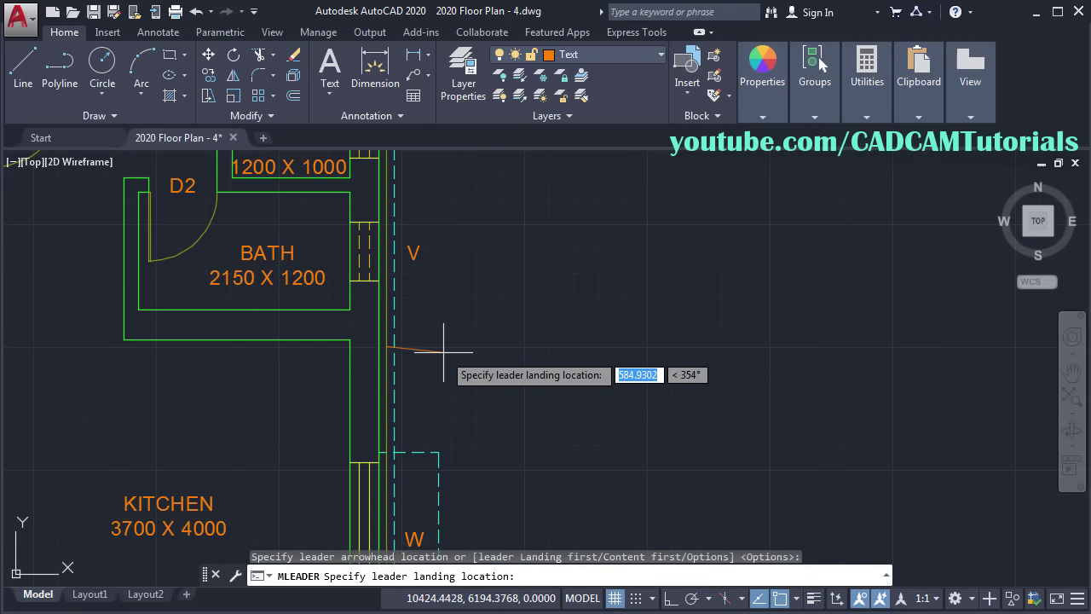
{"action": "left_click", "coordinate": [671, 600]}
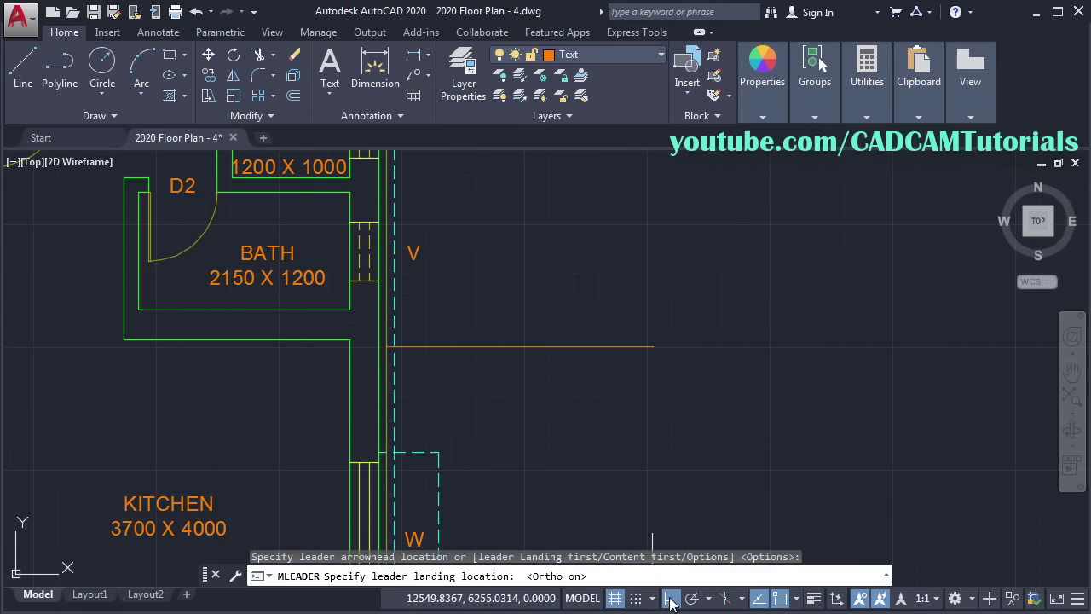
{"action": "left_click", "coordinate": [517, 351]}
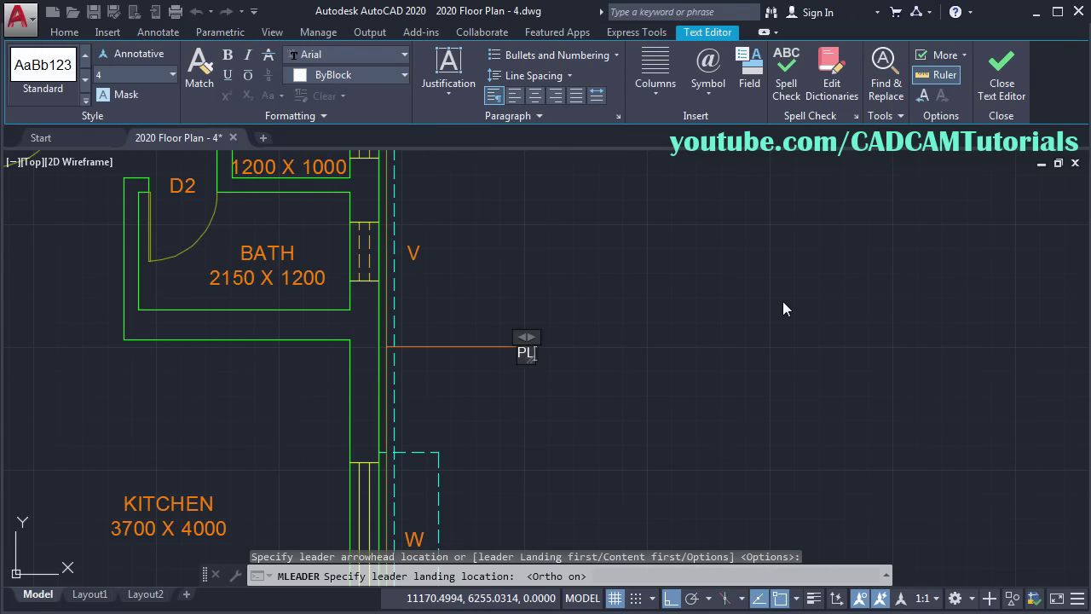
{"action": "type", "text": "PLINTH"}
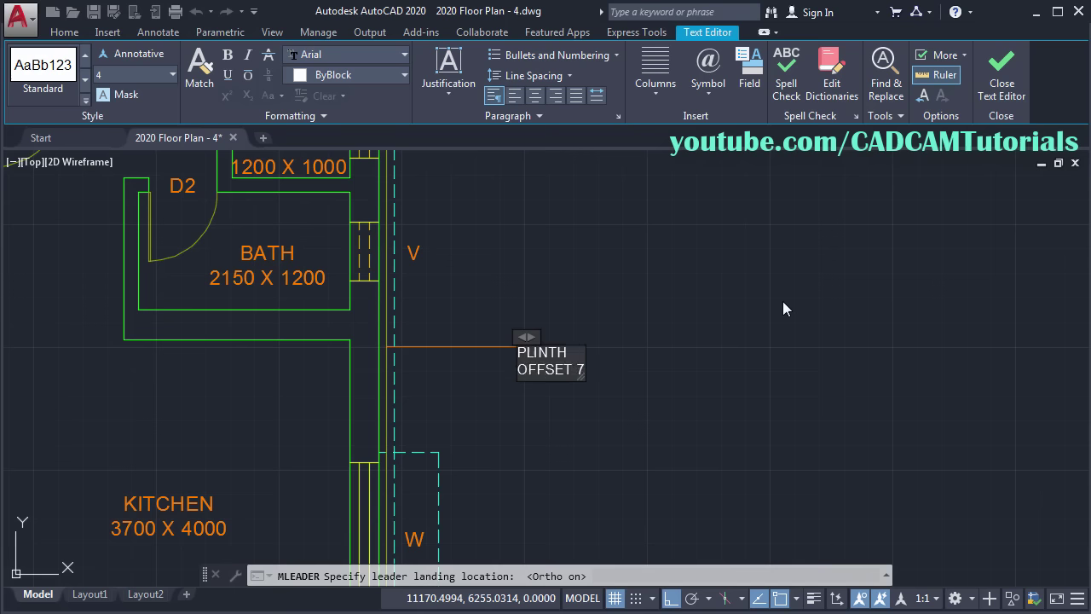
{"action": "type", "text": "5"}
{"action": "left_click", "coordinate": [655, 424]}
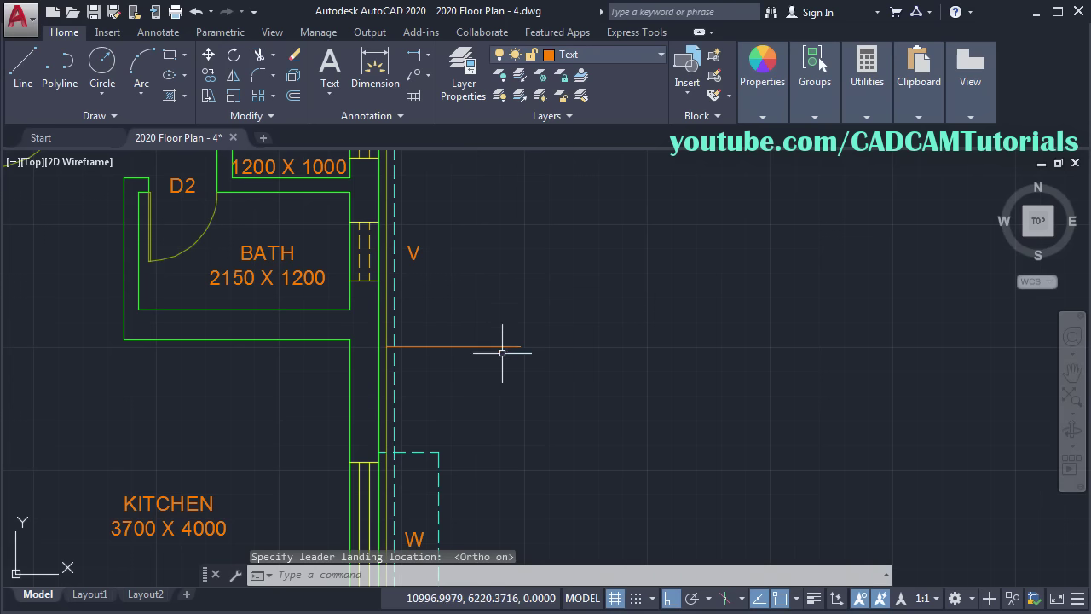
Step: Modify the Standard multileader style so its specified scale is 30
{"action": "left_click", "coordinate": [380, 118]}
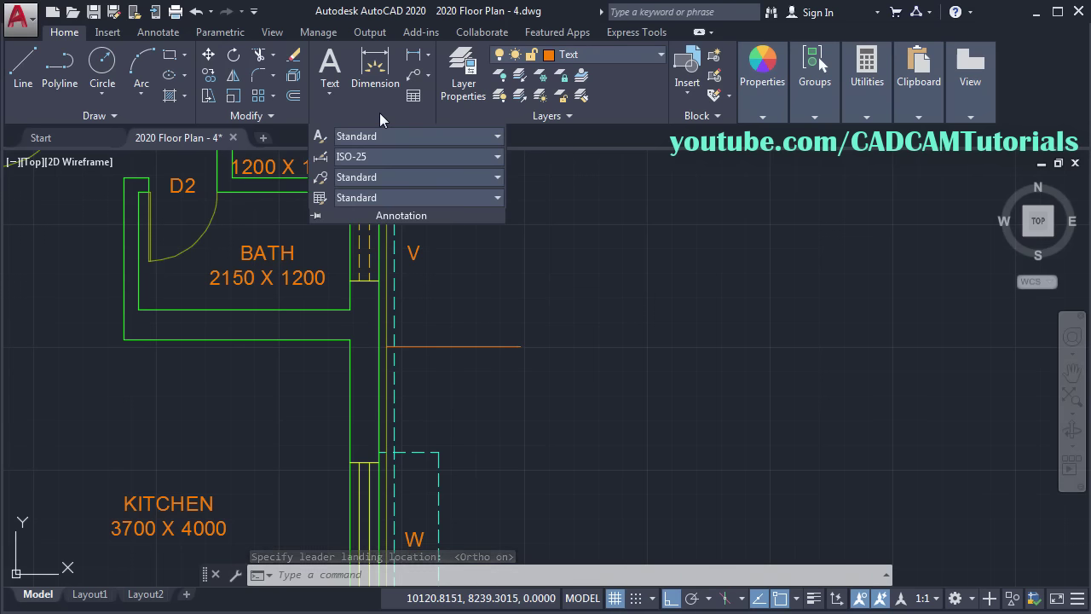
{"action": "left_click", "coordinate": [322, 179]}
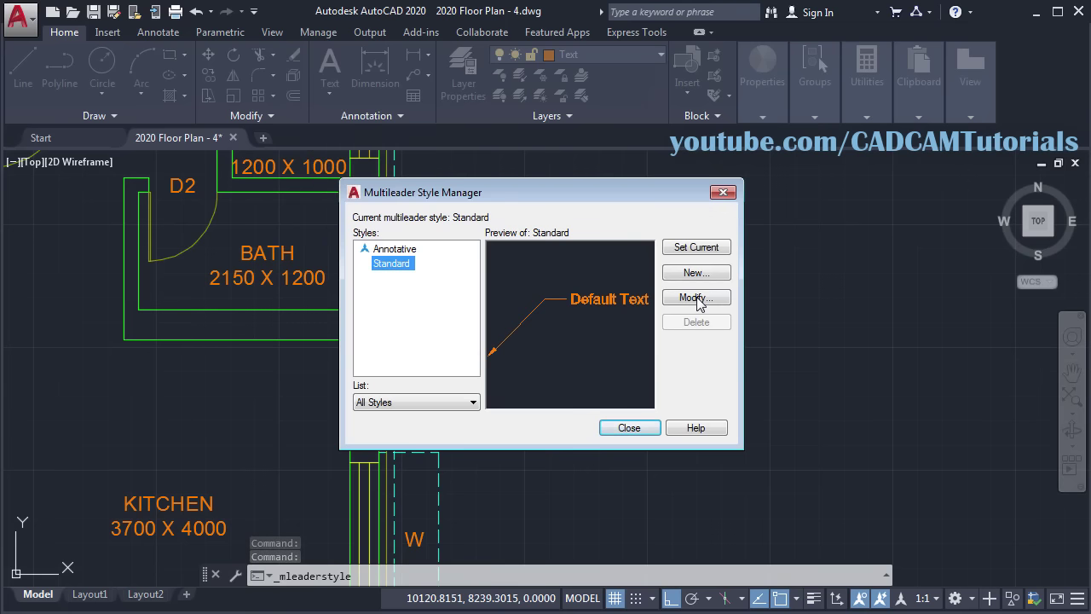
{"action": "left_click", "coordinate": [697, 299]}
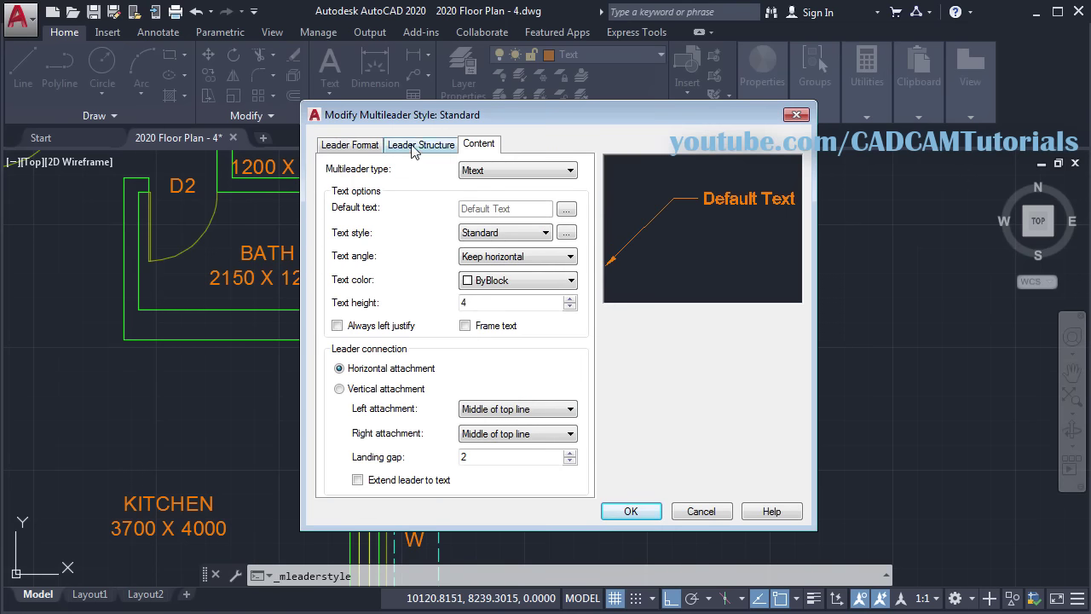
{"action": "left_click", "coordinate": [415, 147]}
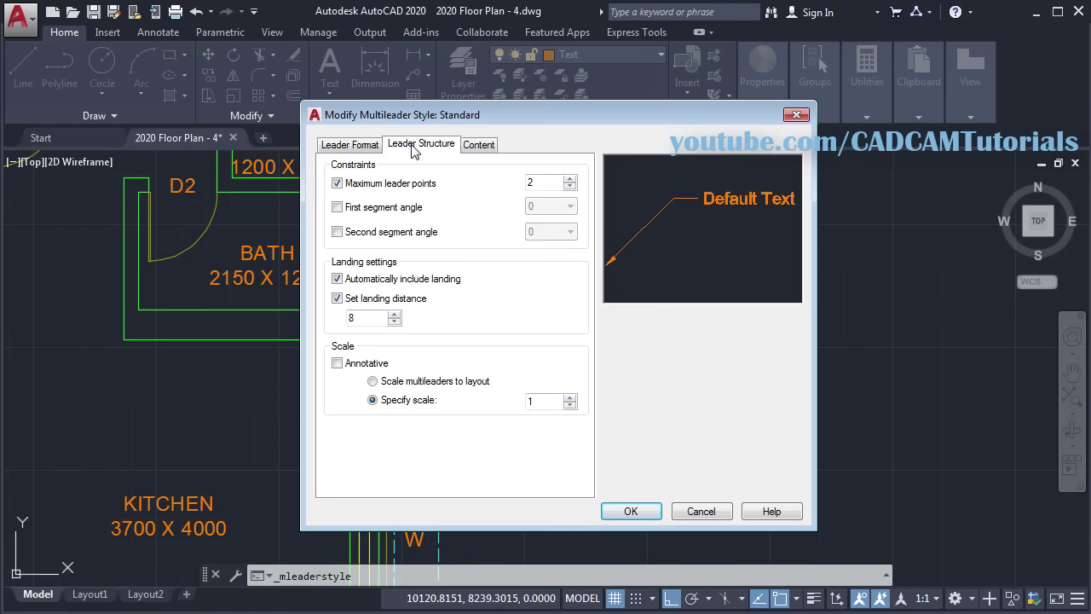
{"action": "left_click", "coordinate": [546, 401]}
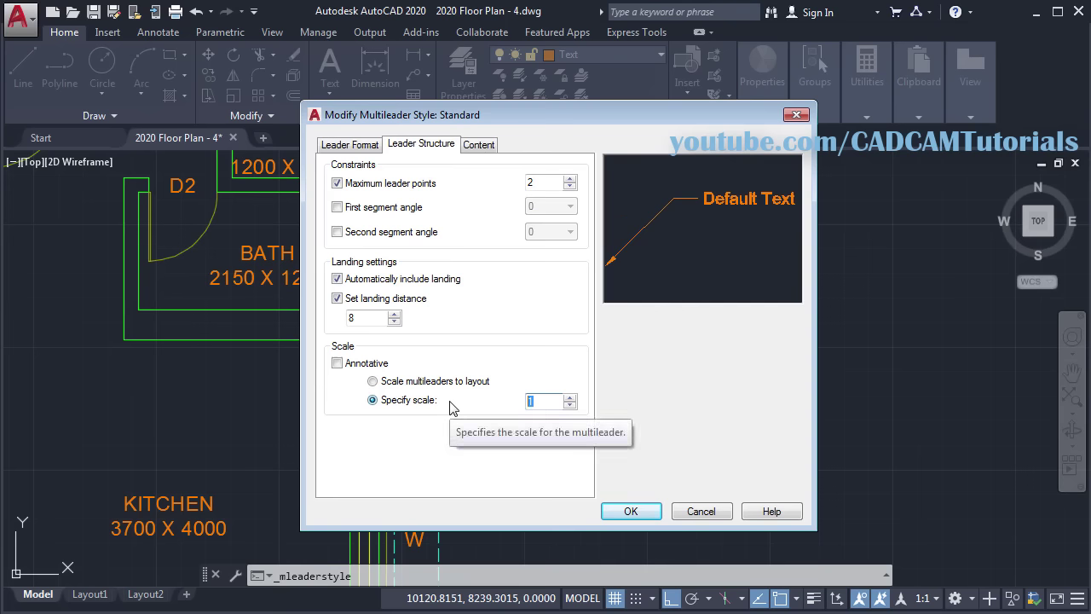
{"action": "type", "text": "30"}
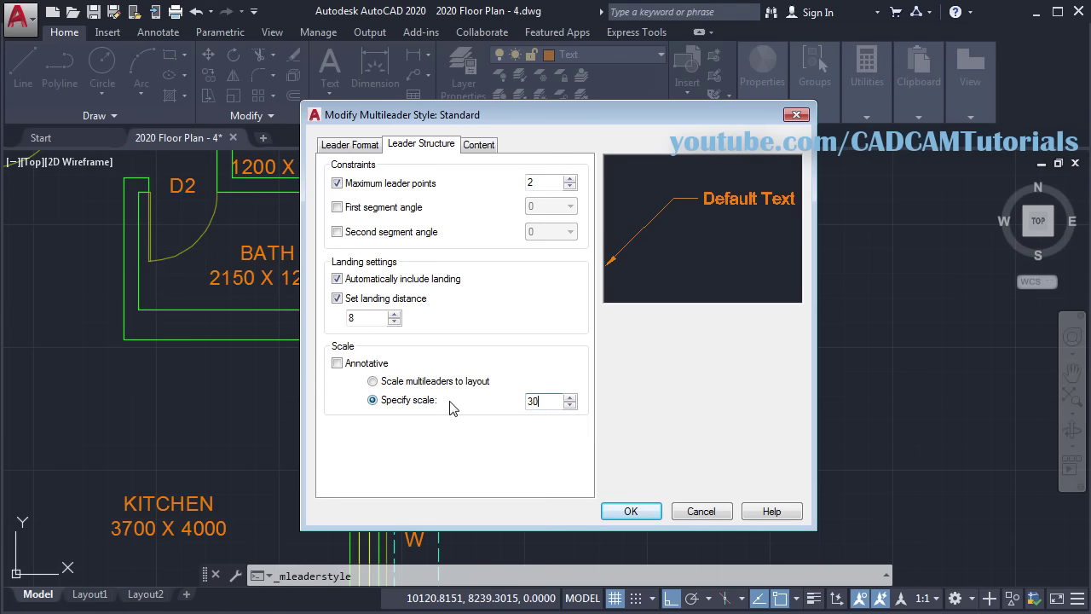
{"action": "left_click", "coordinate": [631, 510]}
{"action": "left_click", "coordinate": [624, 434]}
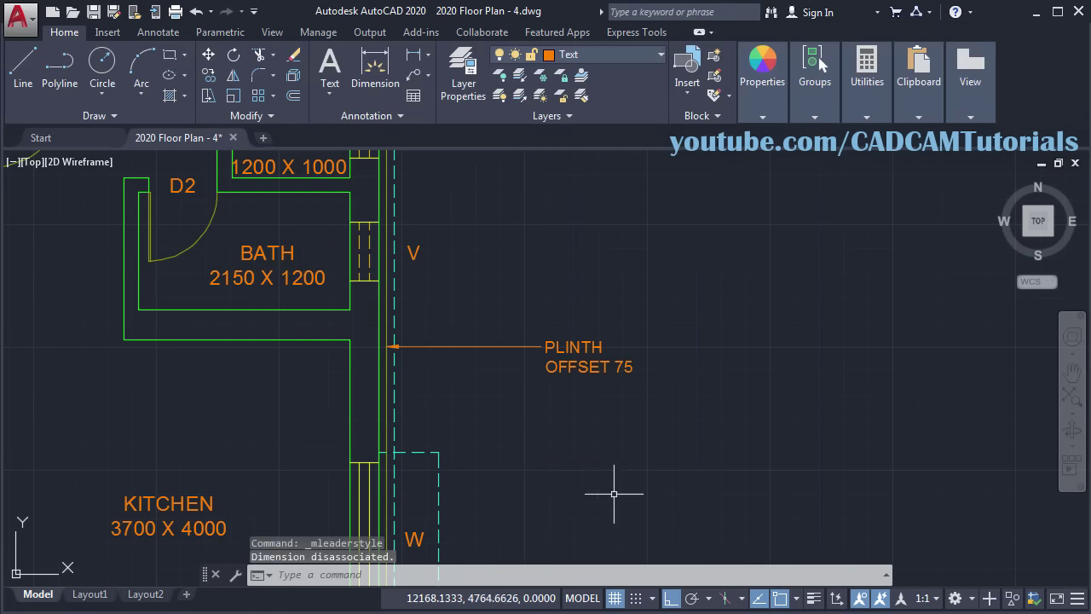
Step: Set both the left and right leader attachments of the Standard multileader style to Middle of text
{"action": "middle_click_drag", "start_coordinate": [617, 495], "coordinate": [485, 475]}
{"action": "scroll", "coordinate": [379, 351], "scroll_direction": "up", "scroll_amount": 2}
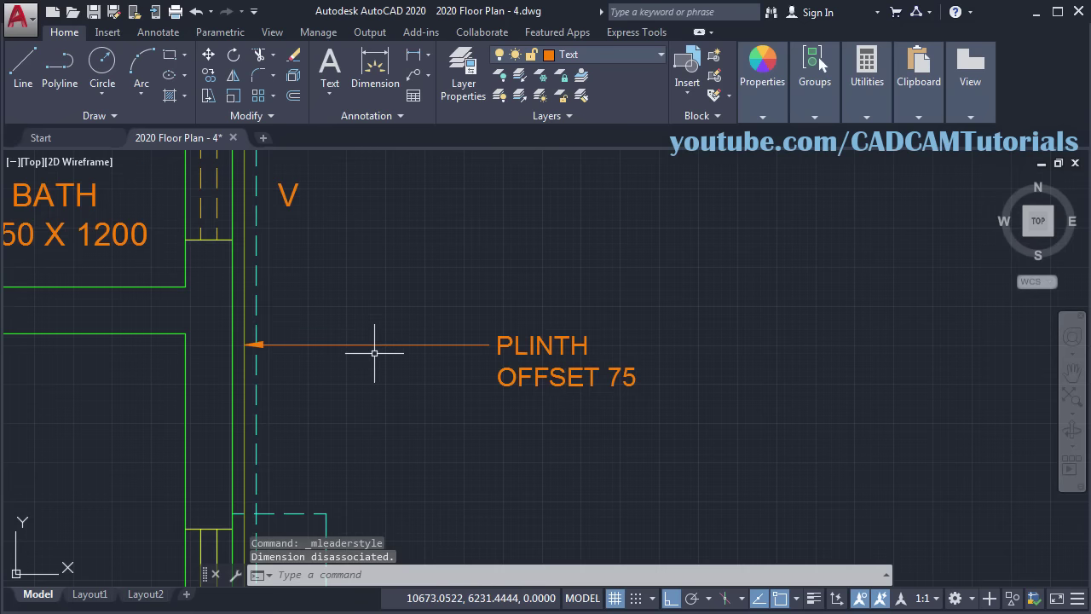
{"action": "middle_click_drag", "start_coordinate": [372, 358], "coordinate": [373, 379]}
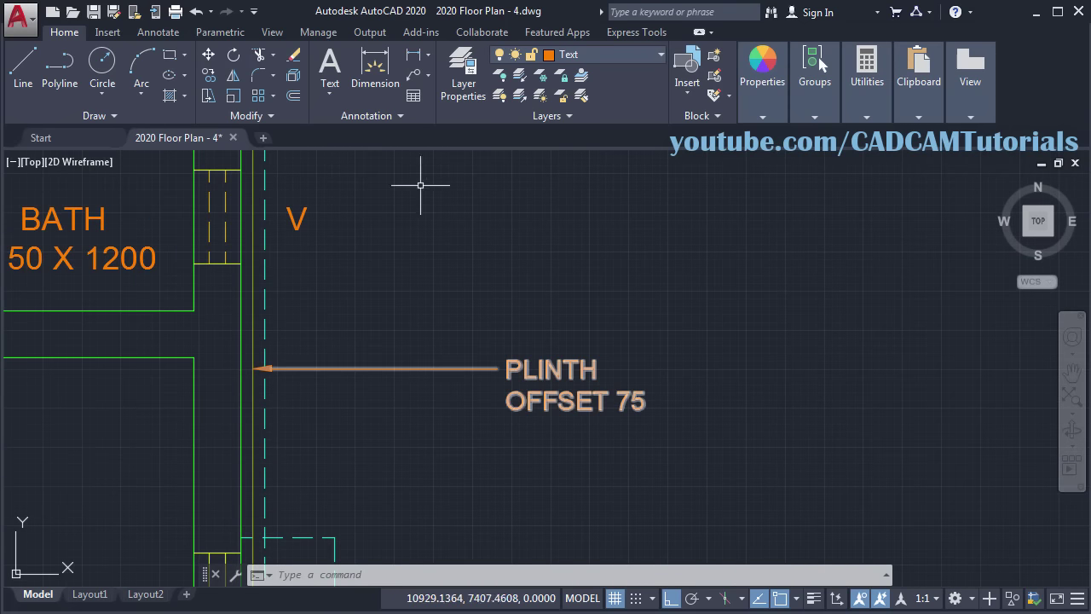
{"action": "left_click", "coordinate": [361, 114]}
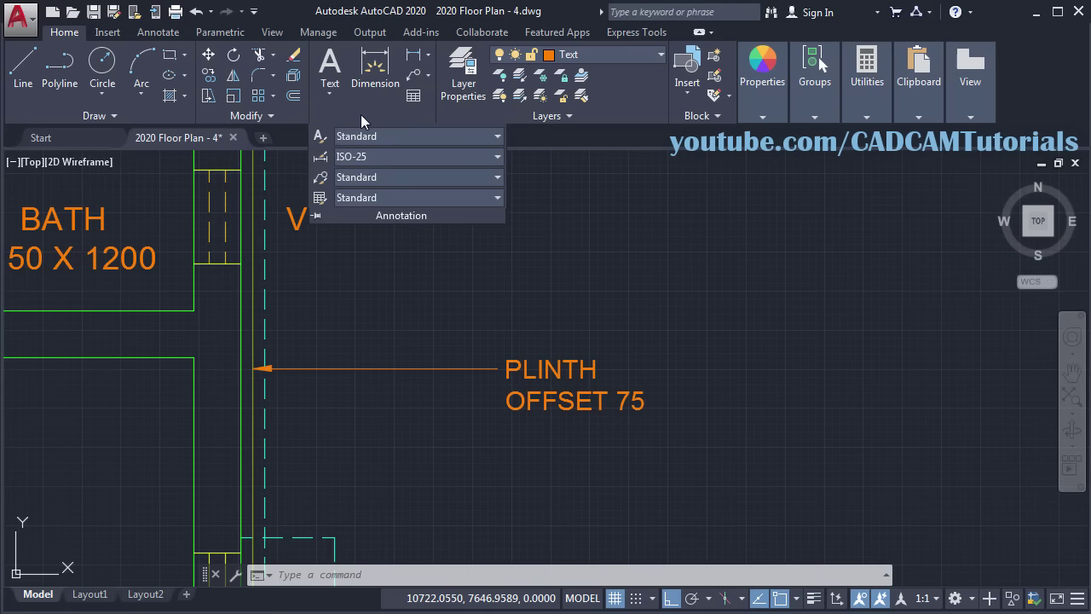
{"action": "left_click", "coordinate": [322, 179]}
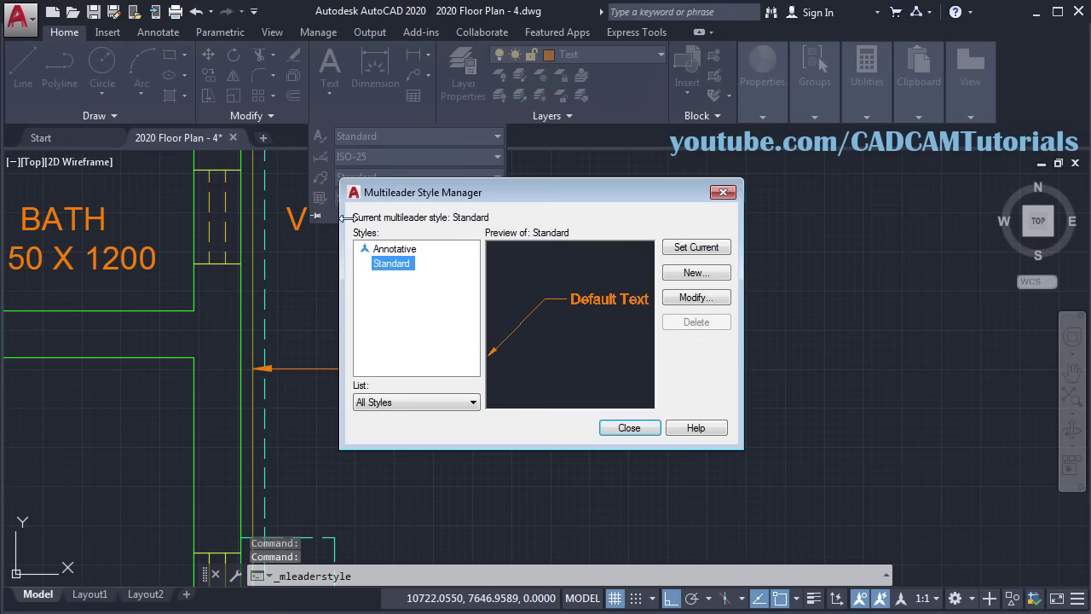
{"action": "left_click", "coordinate": [698, 298]}
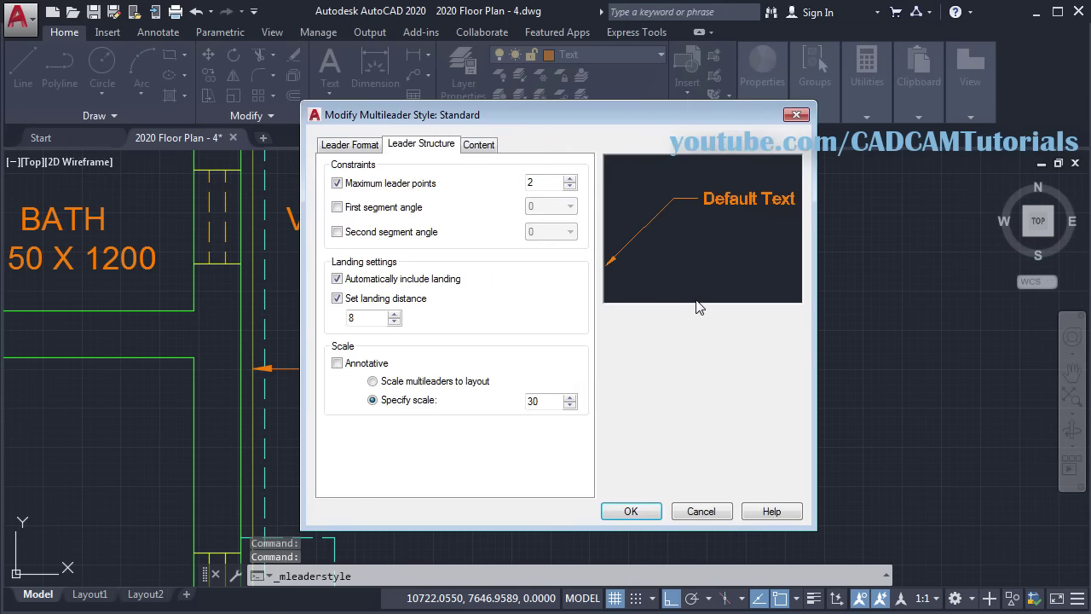
{"action": "left_click", "coordinate": [479, 145]}
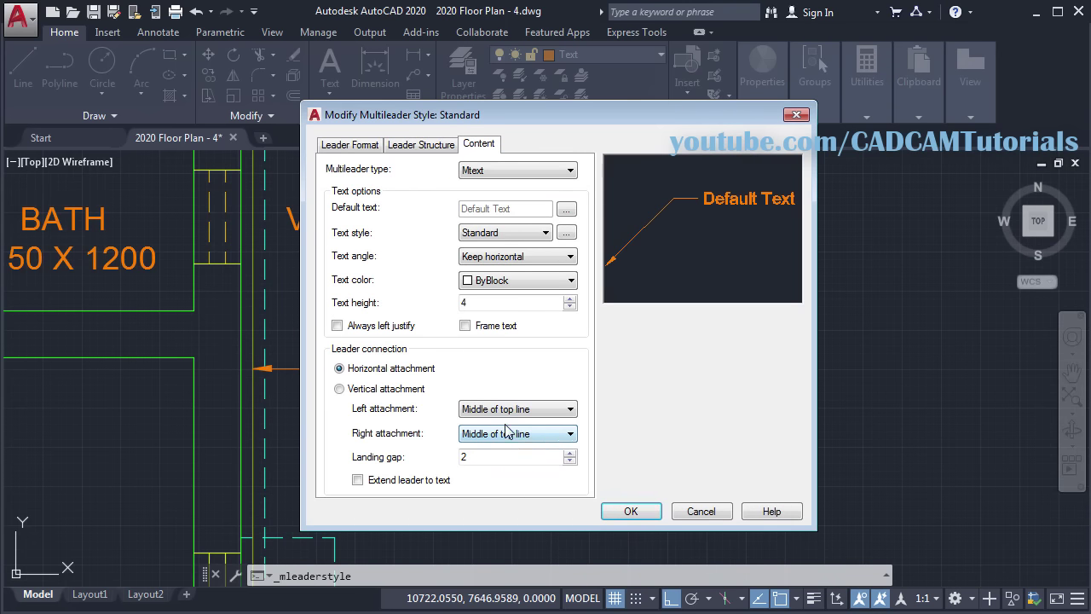
{"action": "left_click", "coordinate": [543, 417]}
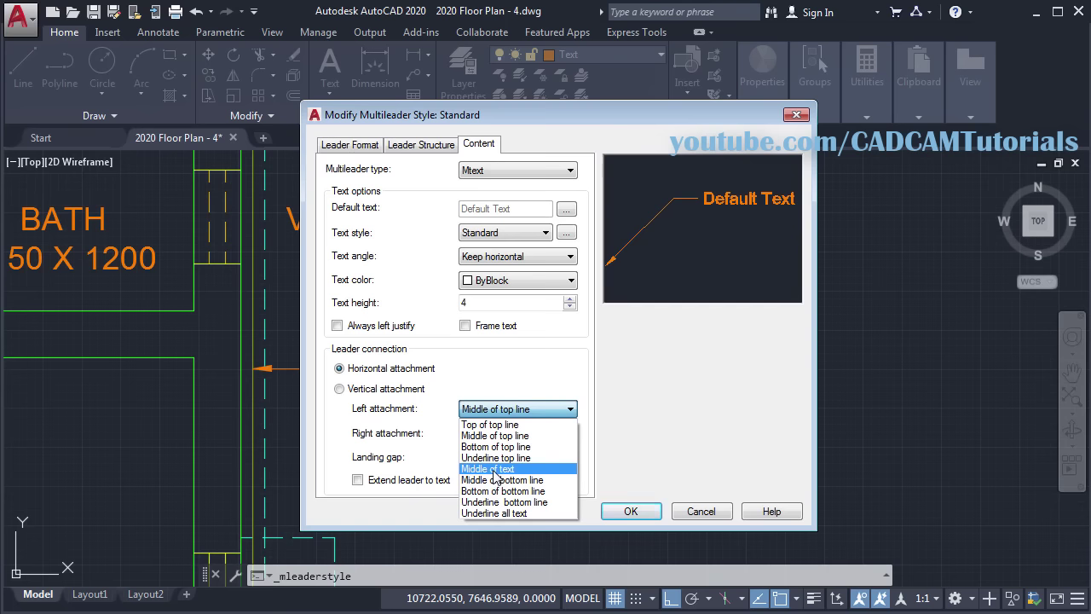
{"action": "left_click", "coordinate": [498, 469]}
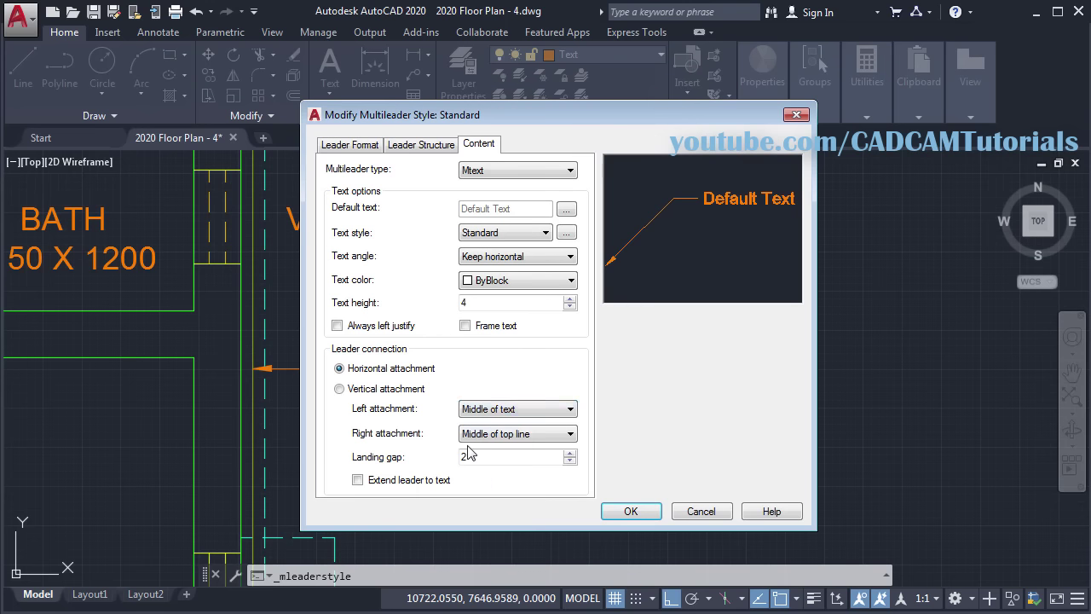
{"action": "left_click", "coordinate": [510, 435]}
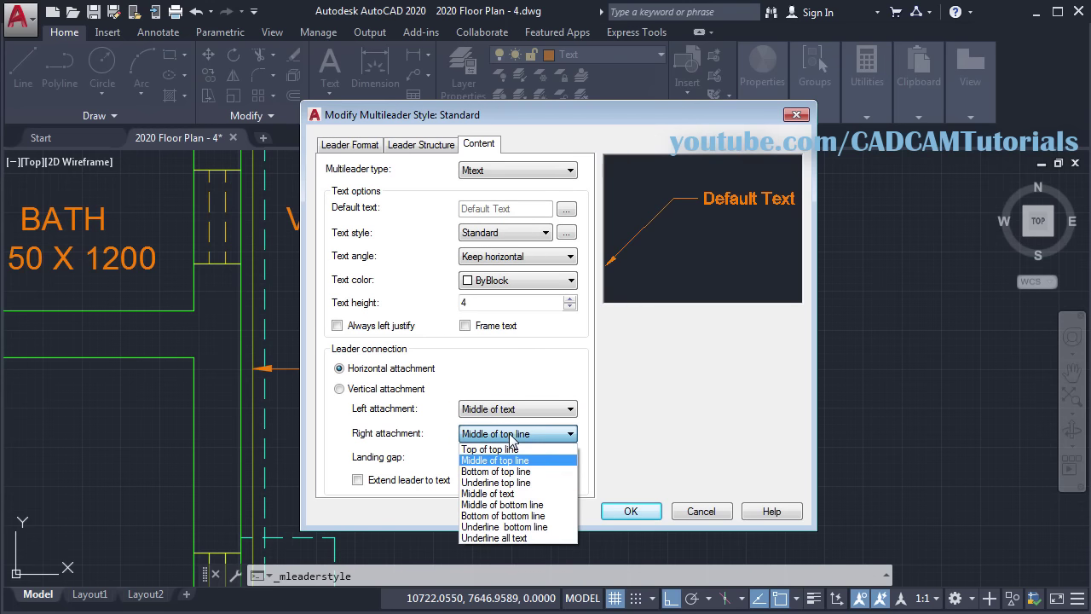
{"action": "left_click", "coordinate": [491, 493]}
{"action": "left_click", "coordinate": [631, 511]}
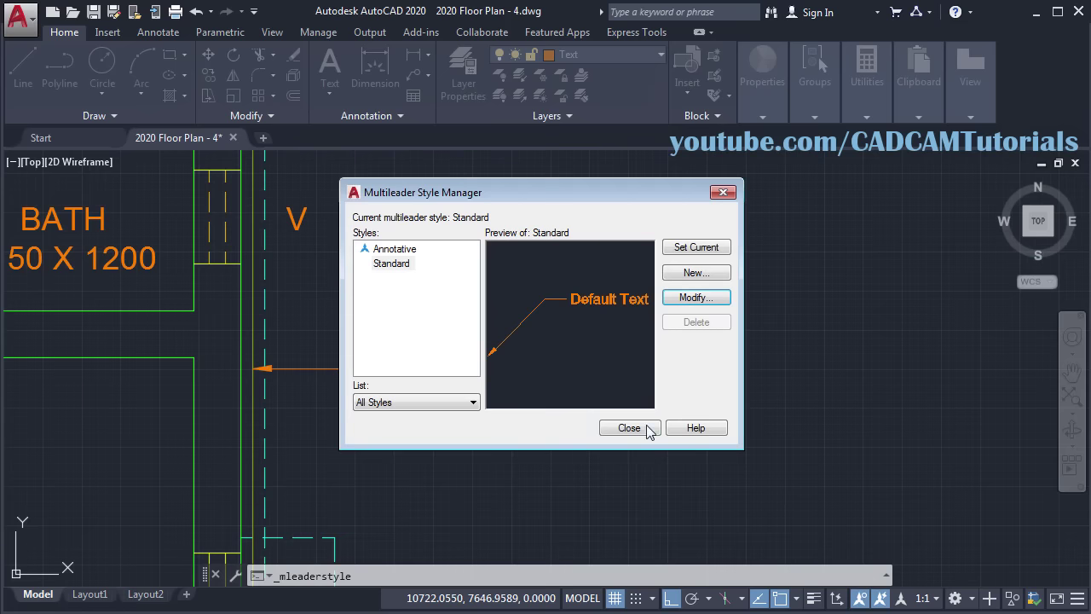
{"action": "left_click", "coordinate": [631, 428]}
{"action": "mouse_move", "coordinate": [551, 446]}
{"action": "middle_mouse_down"}
{"action": "mouse_move", "coordinate": [561, 409]}
{"action": "mouse_move", "coordinate": [552, 362]}
{"action": "middle_mouse_up"}
{"action": "scroll", "coordinate": [551, 362], "scroll_direction": "down", "scroll_amount": 2}
{"action": "scroll", "coordinate": [532, 383], "scroll_direction": "up", "scroll_amount": 2}
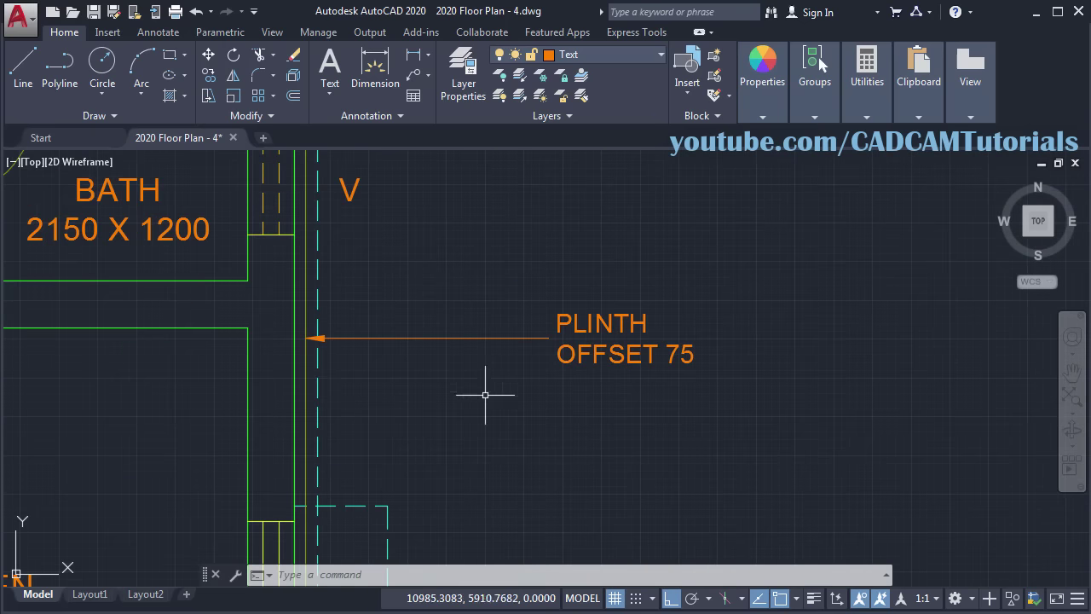
Step: Shorten the PLINTH OFFSET 75 multileader by stretching its landing and text horizontally toward the wall
{"action": "left_click", "coordinate": [429, 337]}
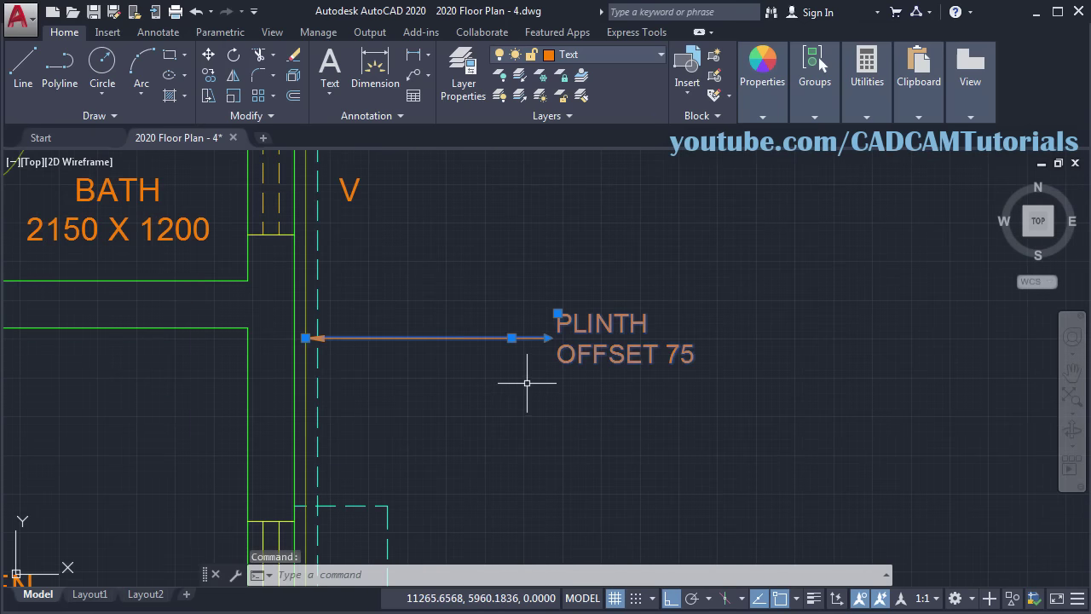
{"action": "left_click", "coordinate": [510, 337]}
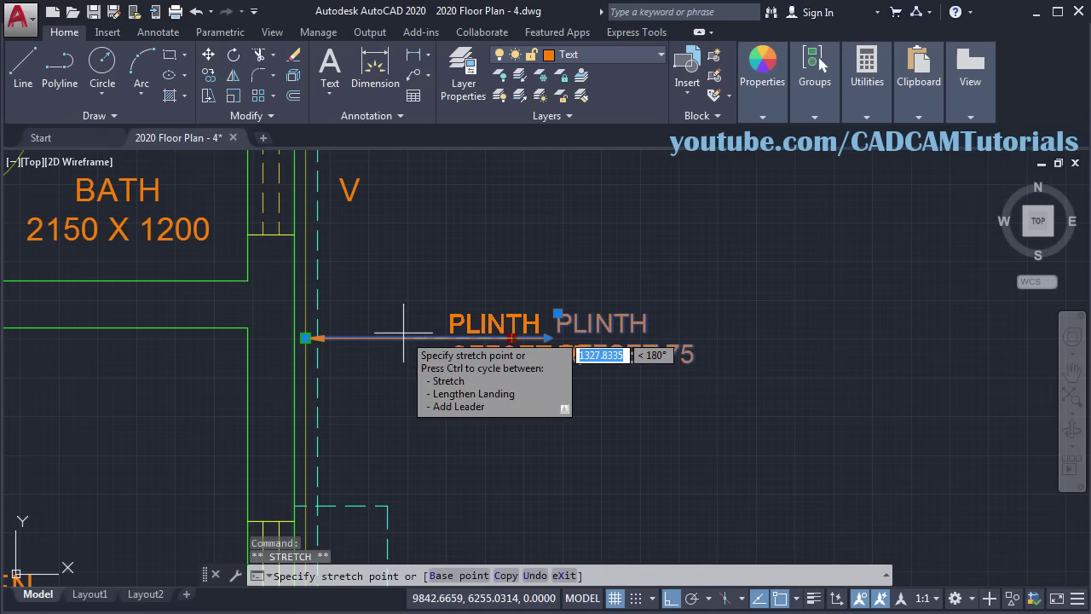
{"action": "left_click", "coordinate": [435, 328]}
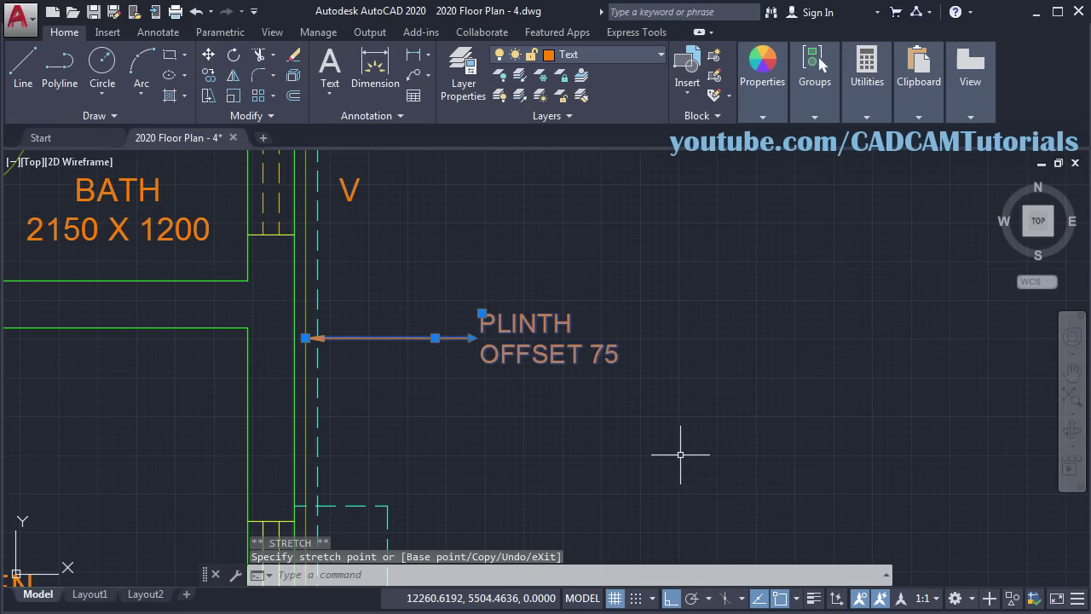
{"action": "key", "text": "Escape"}
{"action": "scroll", "coordinate": [589, 375], "scroll_direction": "down", "scroll_amount": 3}
{"action": "middle_click_drag", "start_coordinate": [569, 356], "coordinate": [622, 402]}
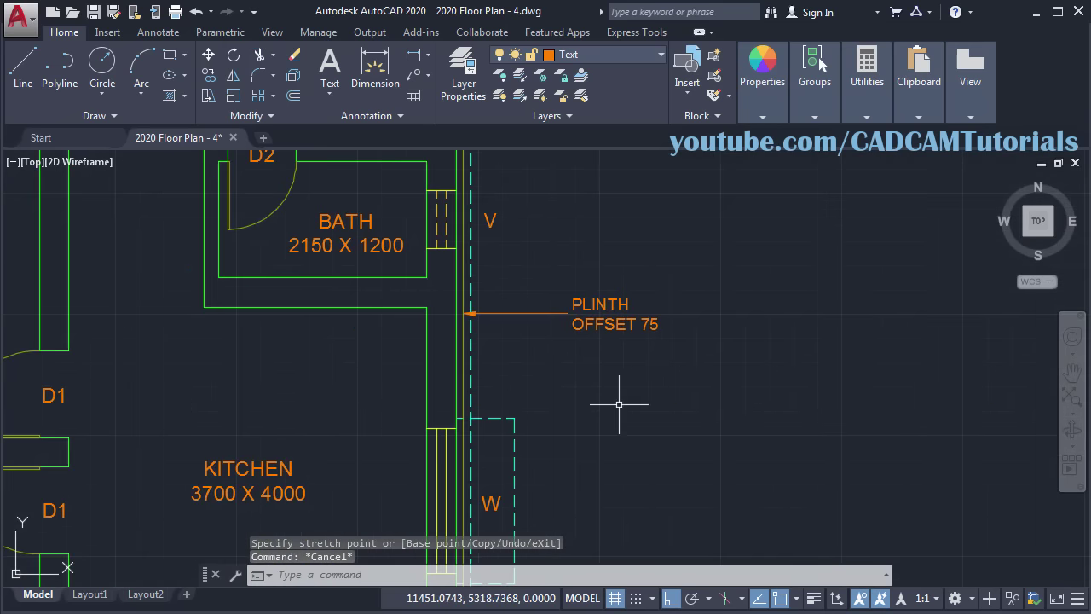
Step: Check the reference PDF, then copy the PLINTH OFFSET 75 leader from its arrowhead onto the dashed slab line just below, with Ortho off
{"action": "key", "text": "alt+Tab"}
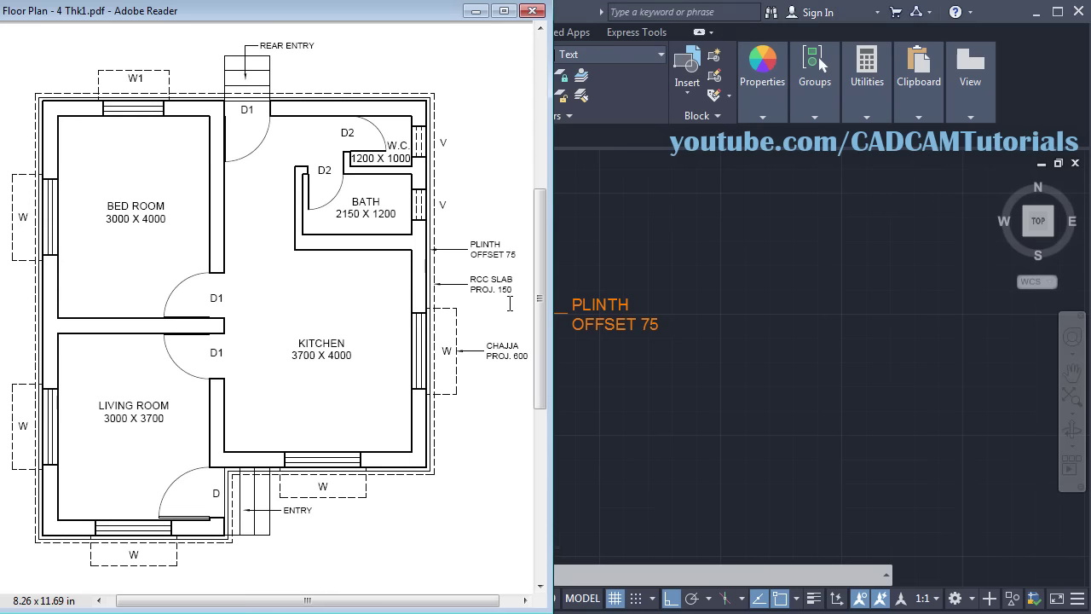
{"action": "key", "text": "alt+Tab"}
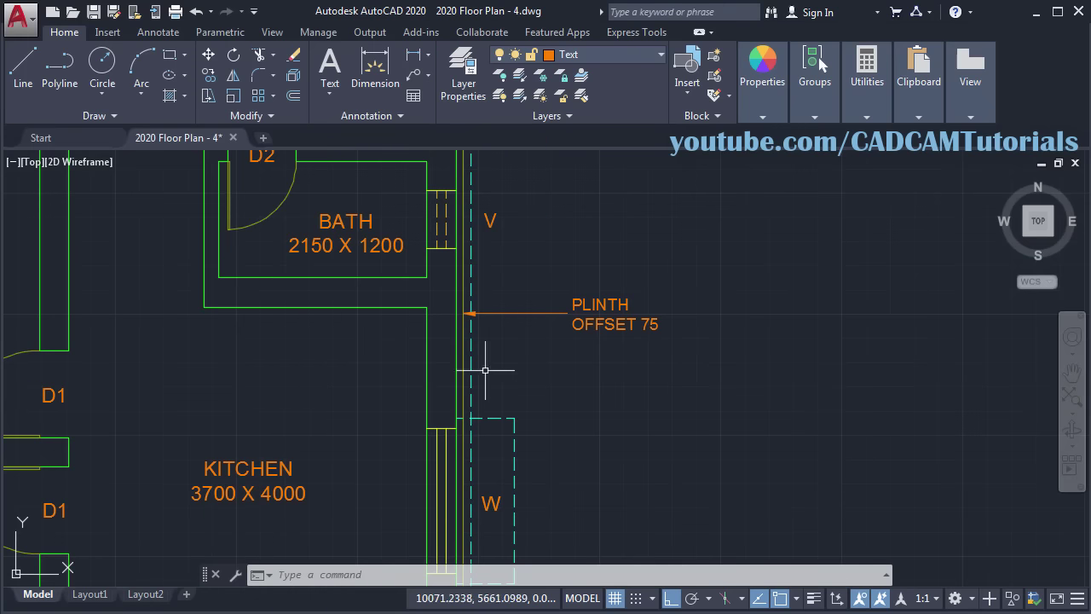
{"action": "scroll", "coordinate": [602, 342], "scroll_direction": "up", "scroll_amount": 2}
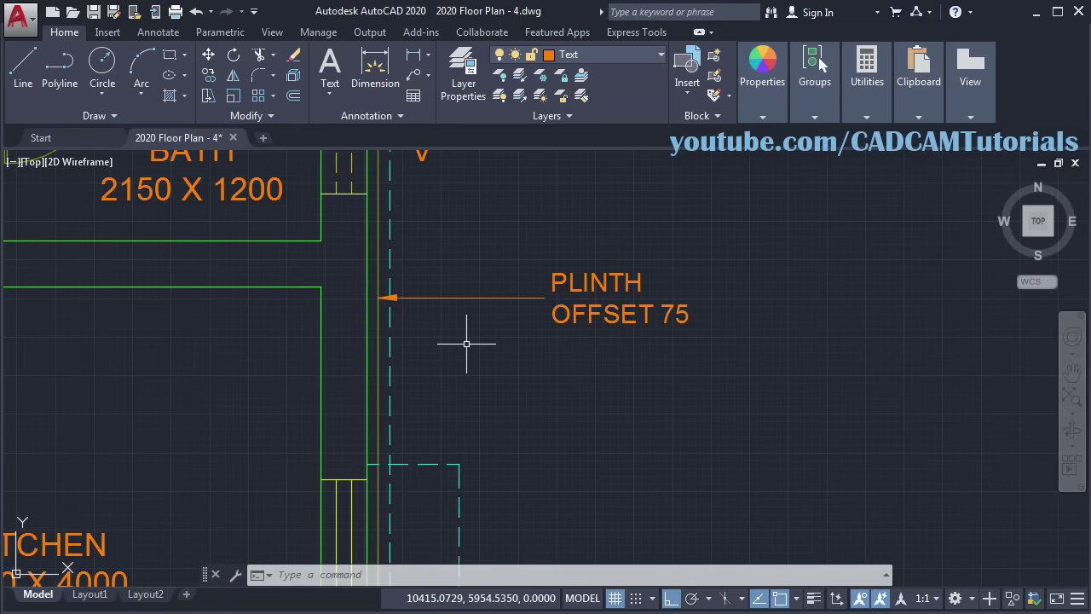
{"action": "type", "text": "ct o"}
{"action": "key", "text": "Return"}
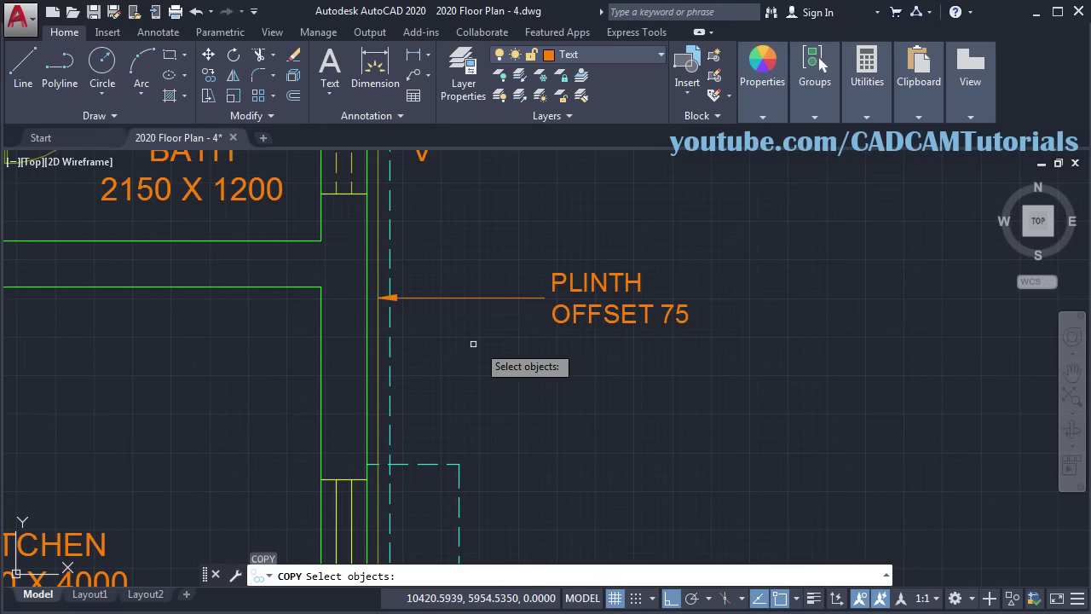
{"action": "left_click", "coordinate": [523, 298]}
{"action": "key", "text": "Return"}
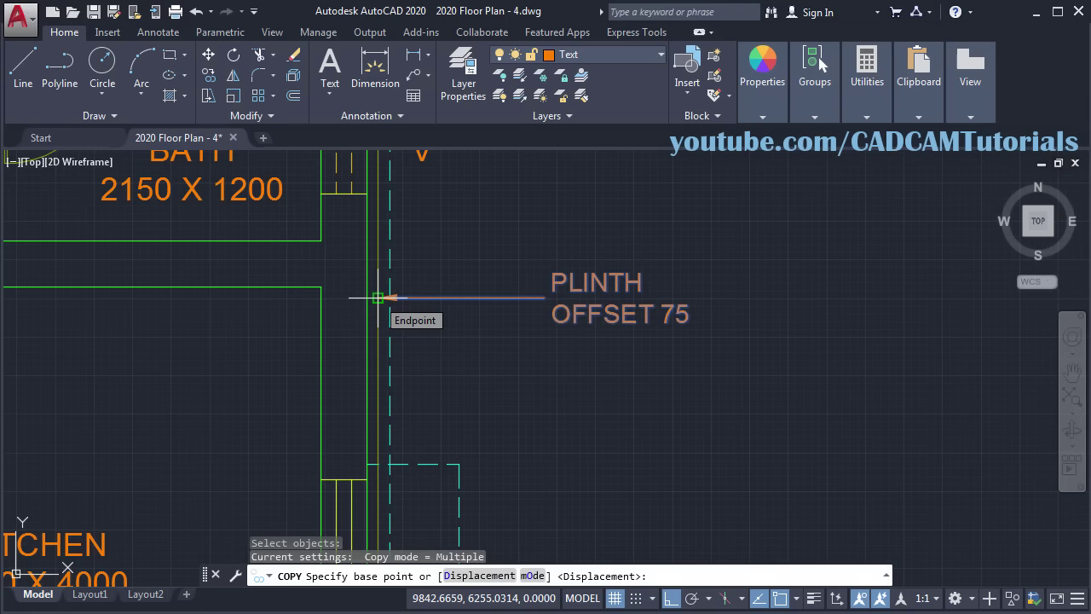
{"action": "left_click", "coordinate": [377, 298]}
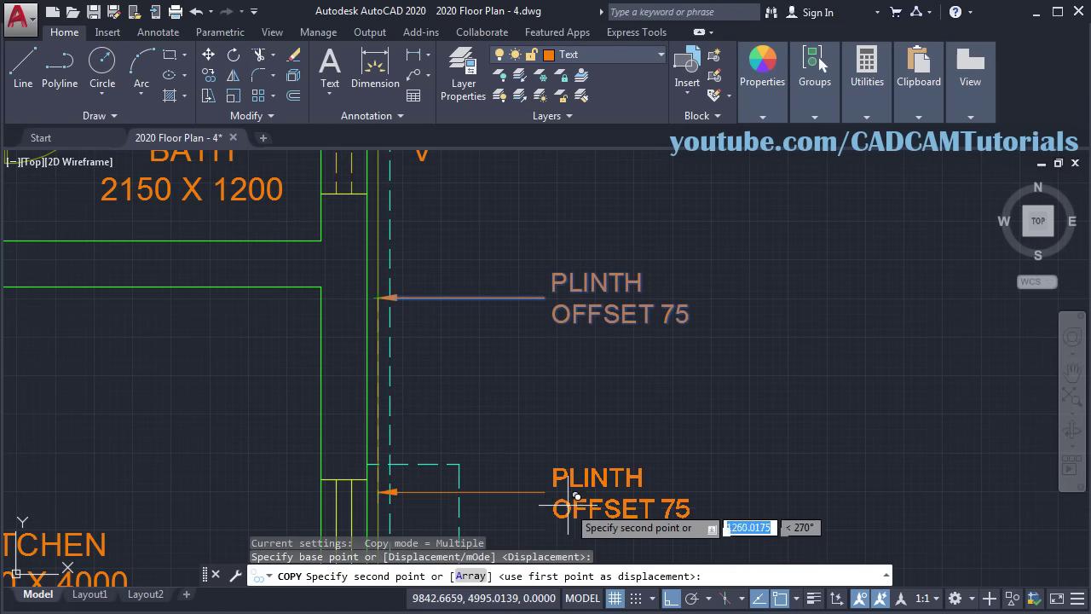
{"action": "key", "text": "F8"}
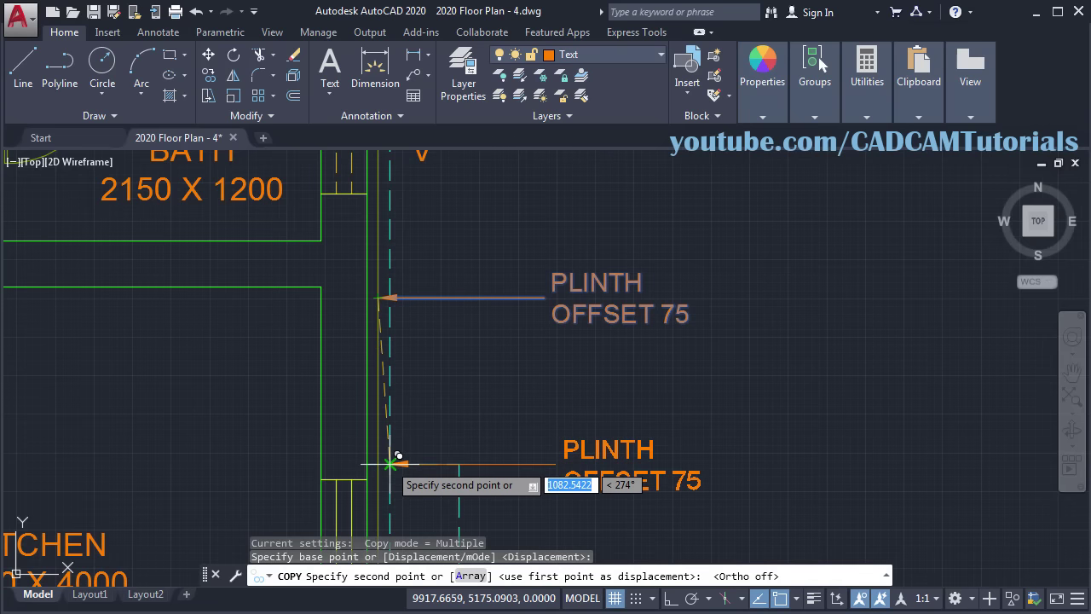
{"action": "left_click", "coordinate": [390, 391]}
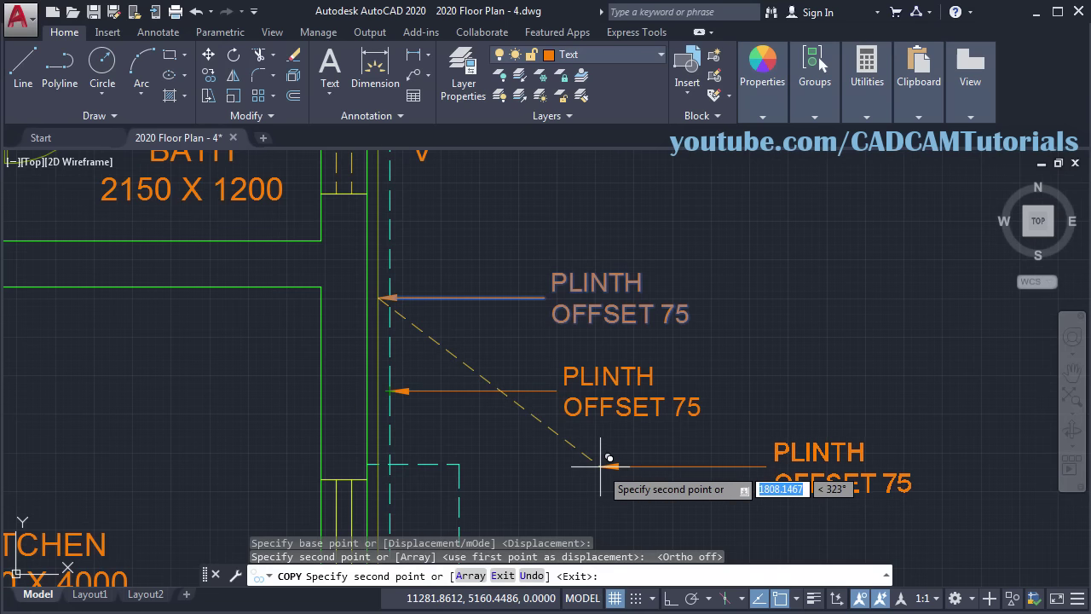
Step: Place another copy of the leader with its arrowhead on the outer dashed chajja edge of the kitchen's side window, and finish copying
{"action": "mouse_move", "coordinate": [609, 458]}
{"action": "middle_mouse_down"}
{"action": "mouse_move", "coordinate": [538, 316]}
{"action": "mouse_move", "coordinate": [528, 268]}
{"action": "middle_mouse_up"}
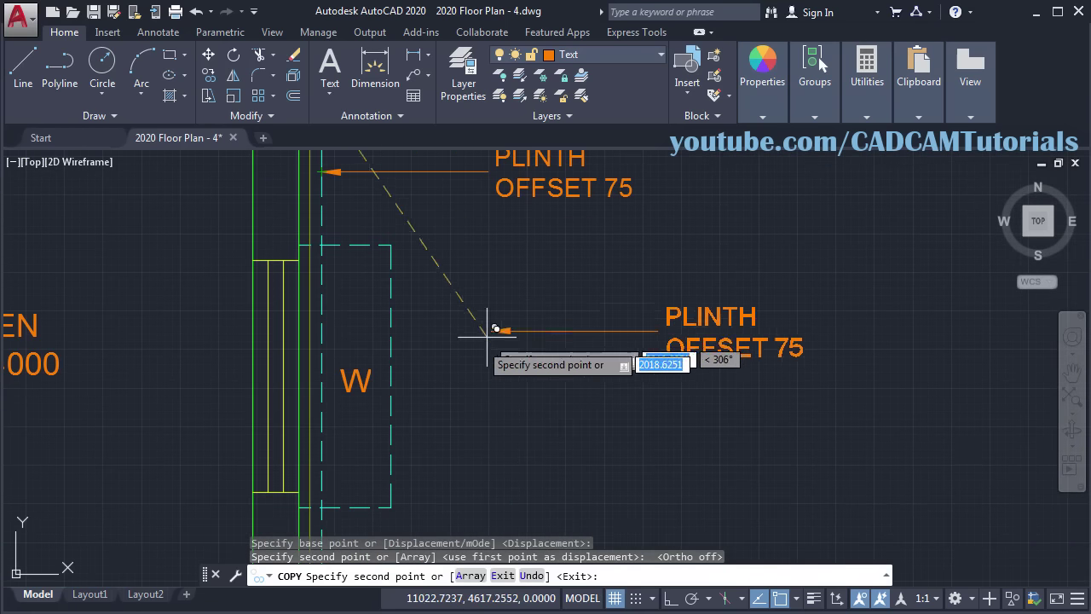
{"action": "left_click", "coordinate": [399, 368]}
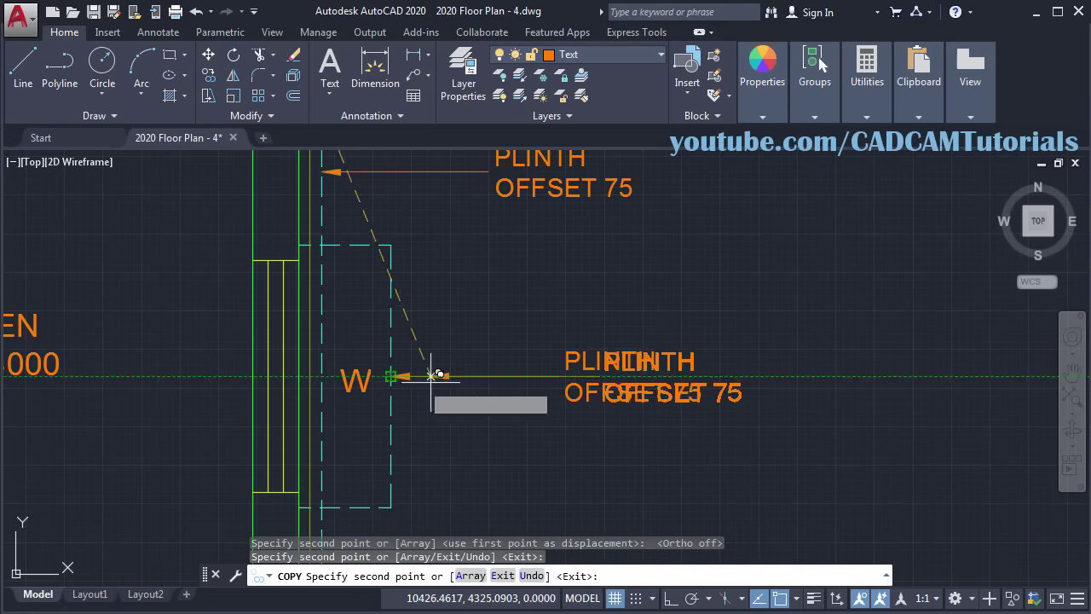
{"action": "middle_click_drag", "start_coordinate": [551, 311], "coordinate": [560, 429]}
{"action": "key", "text": "Escape"}
{"action": "middle_click_drag", "start_coordinate": [548, 366], "coordinate": [554, 440]}
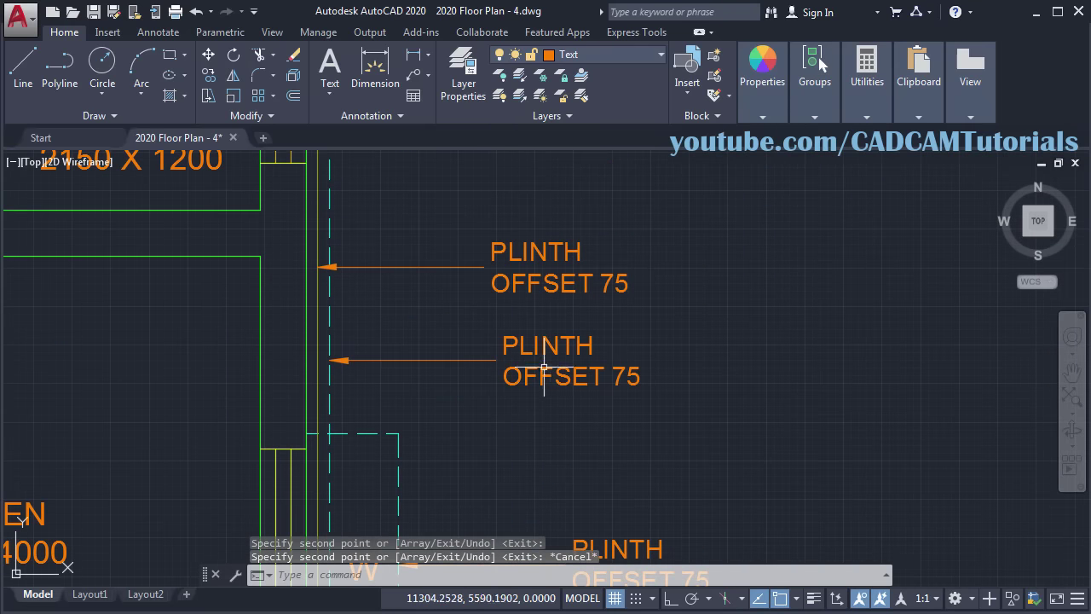
Step: Change the text of the leader pointing at the dashed slab line to RCC SLAB on one line and PROJ. 150 below
{"action": "double_click", "coordinate": [552, 347]}
{"action": "left_click_drag", "start_coordinate": [609, 353], "coordinate": [490, 350]}
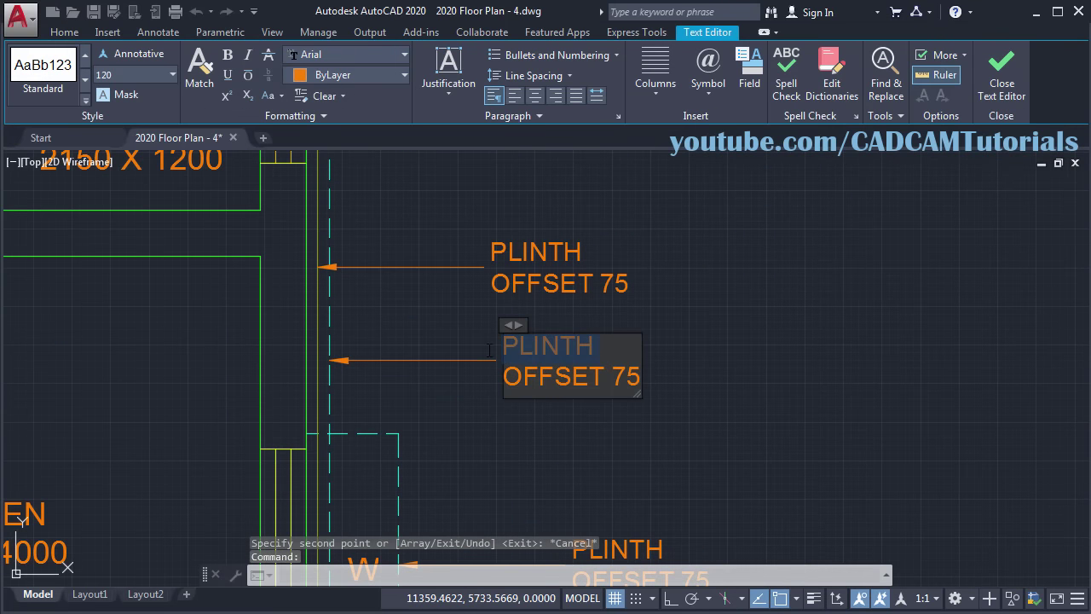
{"action": "type", "text": "RCC SLA"}
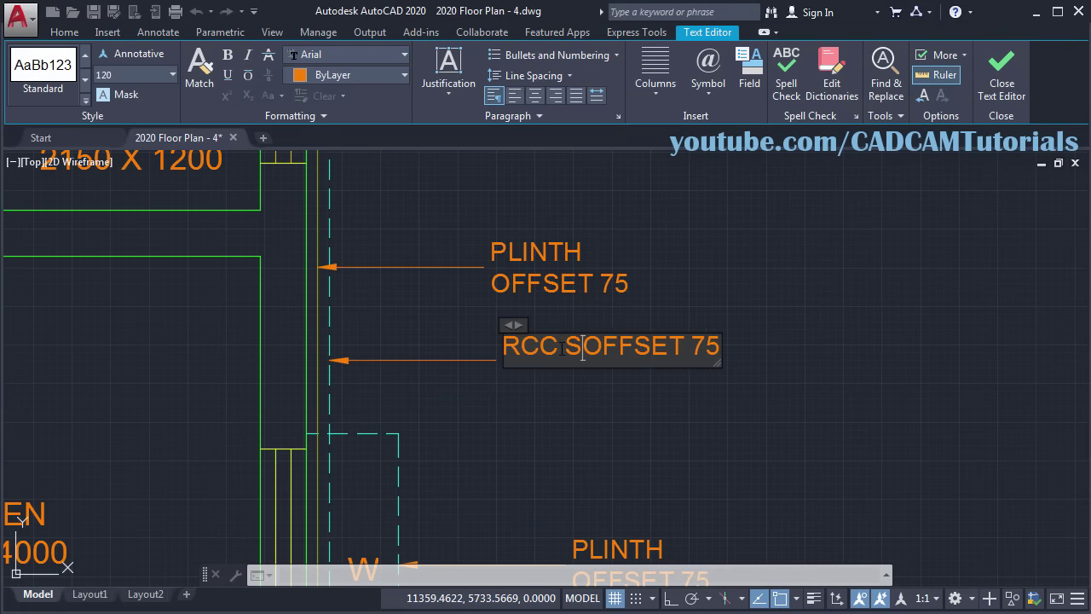
{"action": "type", "text": "B"}
{"action": "key", "text": "Return"}
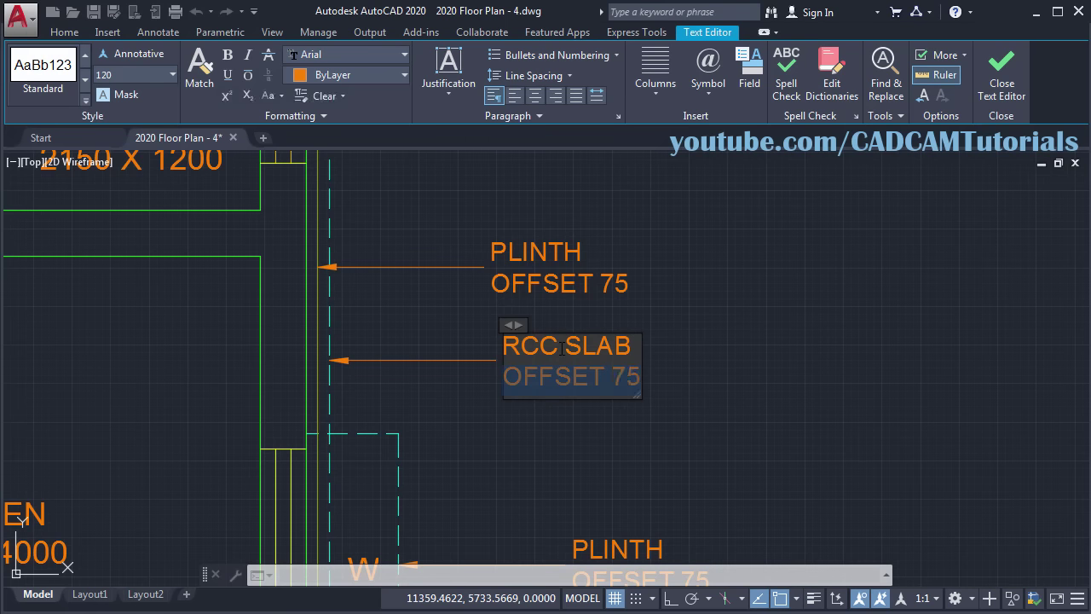
{"action": "type", "text": "PROJ. 150"}
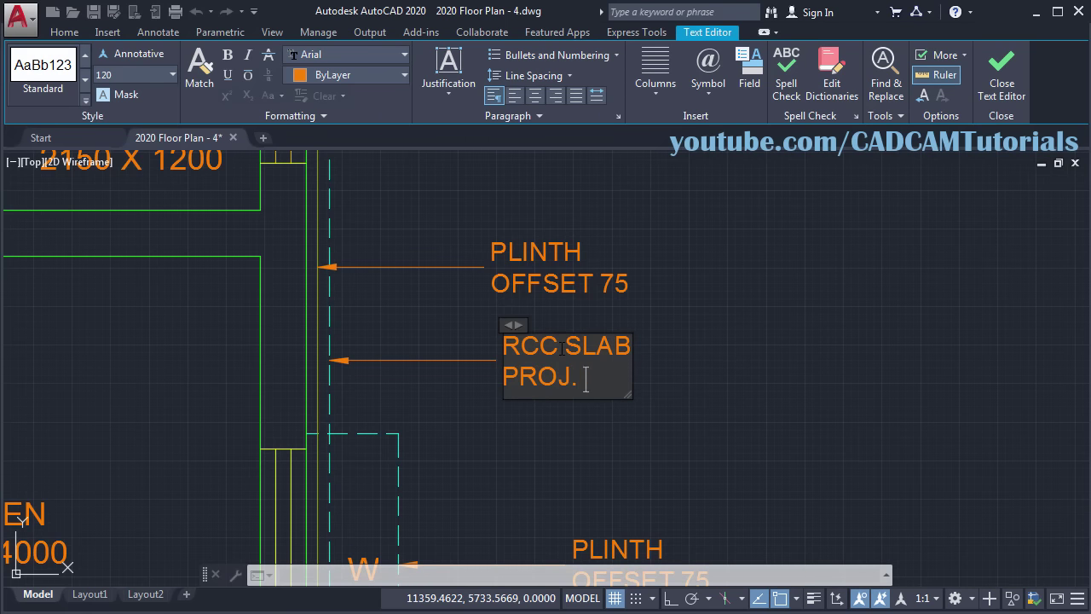
{"action": "left_click", "coordinate": [696, 418]}
Step: Following the reference PDF, change the chajja leader's text to CHAJJA on one line and PROJ. 600 below
{"action": "middle_click_drag", "start_coordinate": [696, 418], "coordinate": [635, 270]}
{"action": "key", "text": "alt+Tab"}
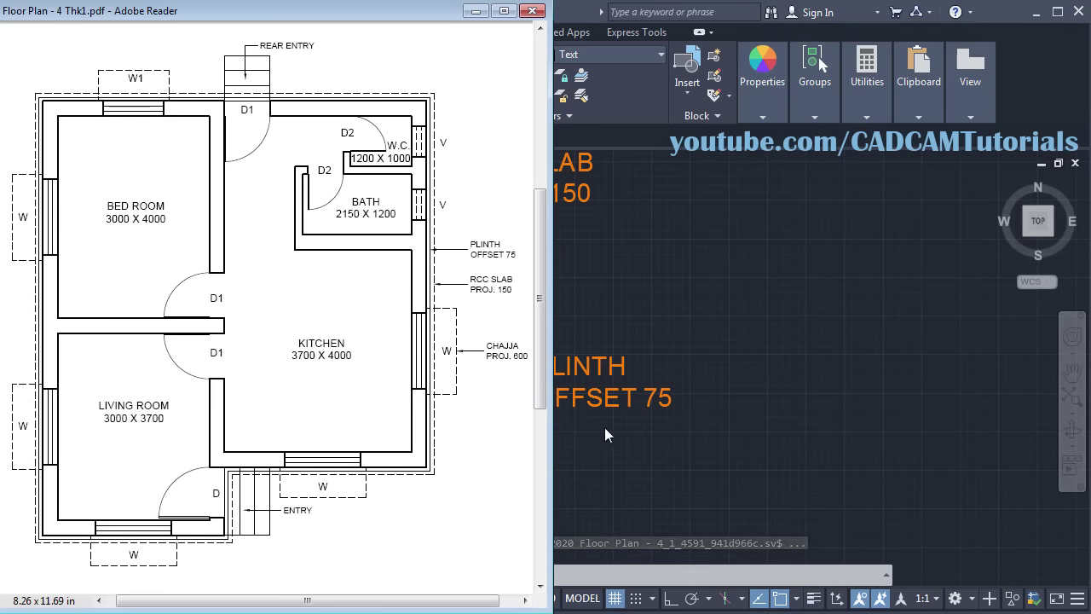
{"action": "key", "text": "alt+Tab"}
{"action": "double_click", "coordinate": [629, 366]}
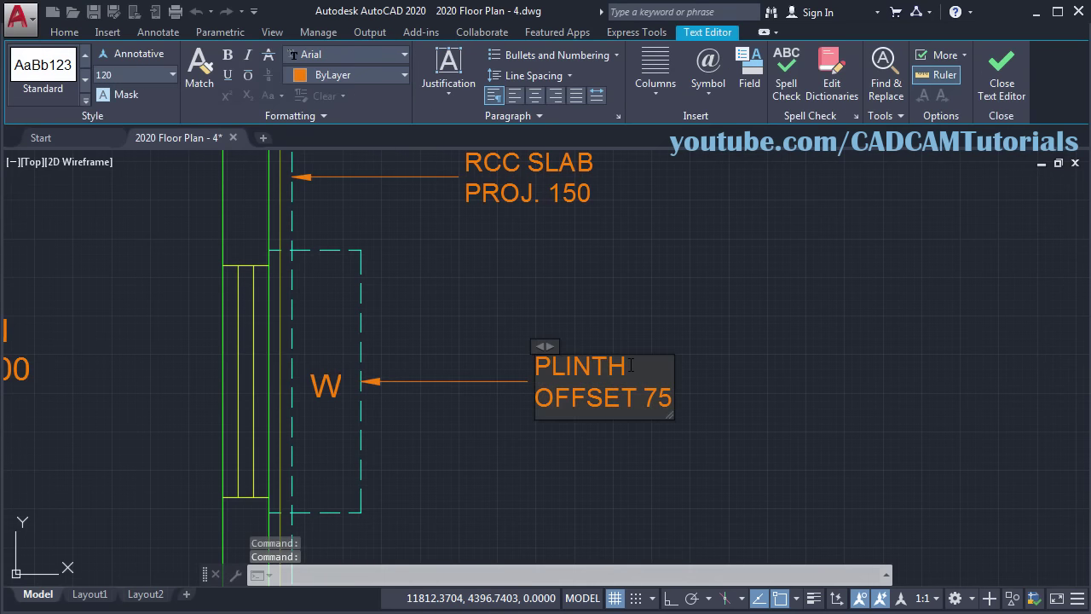
{"action": "left_click_drag", "start_coordinate": [631, 366], "coordinate": [514, 364]}
{"action": "type", "text": "CHAJJA"}
{"action": "key", "text": "shift+End"}
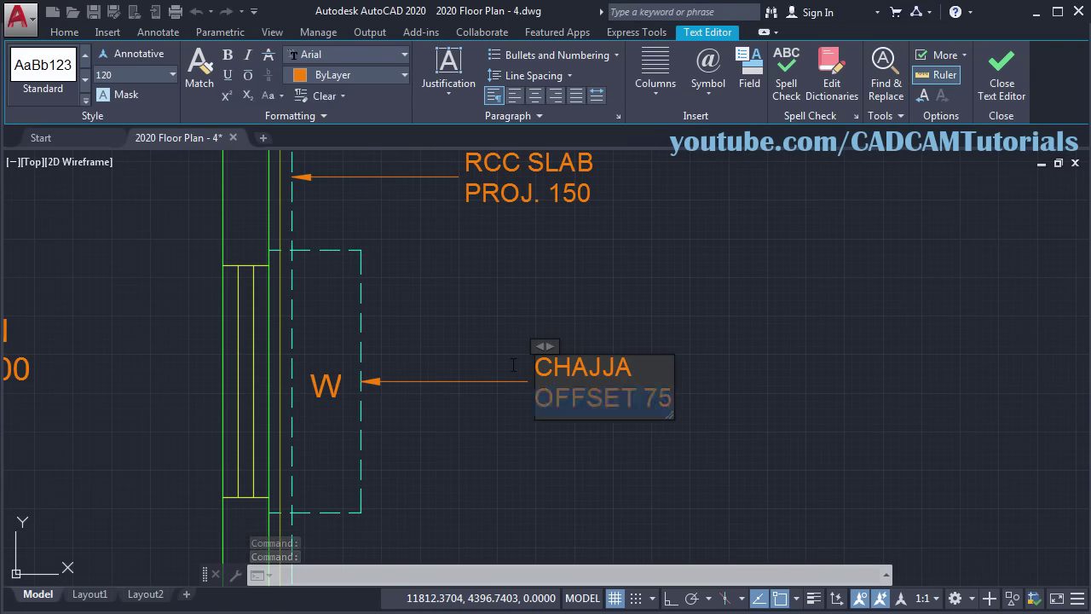
{"action": "type", "text": "PROJ. 6"}
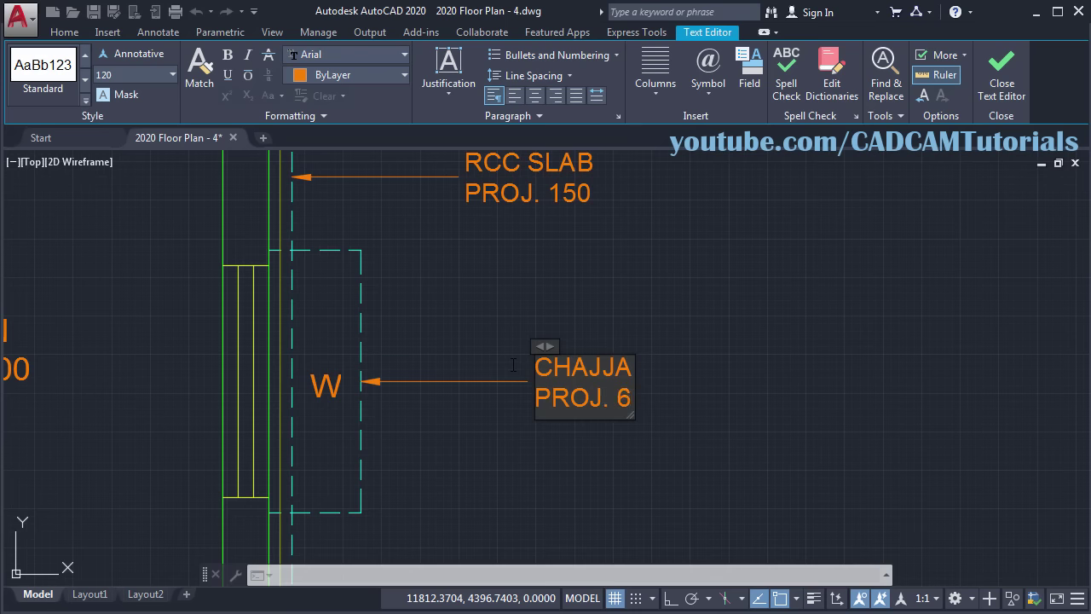
{"action": "type", "text": "00"}
{"action": "left_click", "coordinate": [692, 353]}
Step: Check the PDF for the entry note, and copy the CHAJJA PROJ. 600 leader so its arrowhead lies on the front entry steps
{"action": "scroll", "coordinate": [692, 353], "scroll_direction": "down", "scroll_amount": 3}
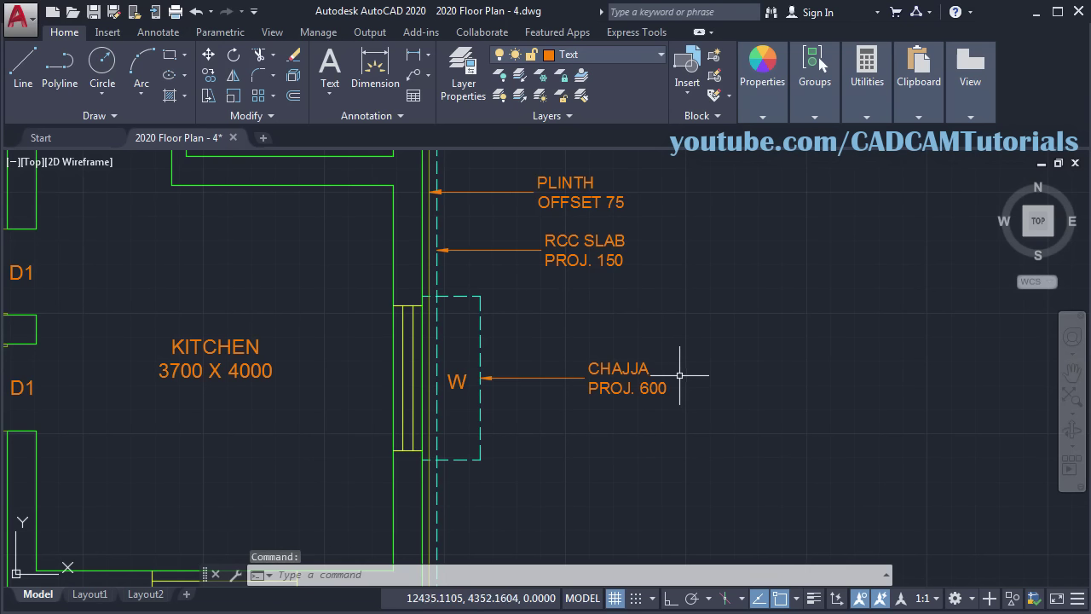
{"action": "key", "text": "alt+Tab"}
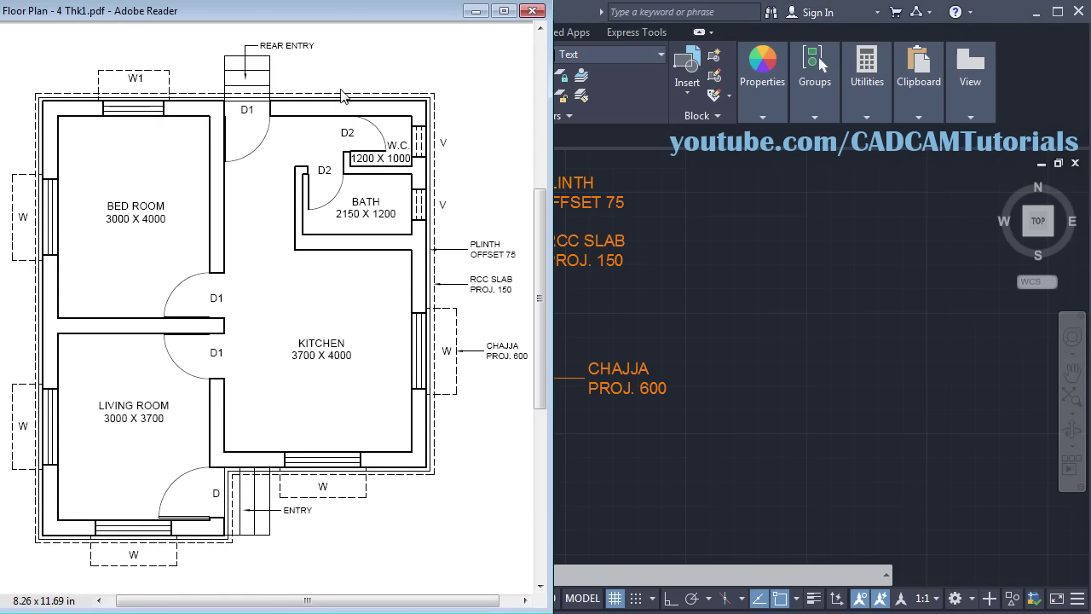
{"action": "left_click", "coordinate": [656, 453]}
{"action": "scroll", "coordinate": [602, 468], "scroll_direction": "down", "scroll_amount": 3}
{"action": "scroll", "coordinate": [631, 302], "scroll_direction": "up", "scroll_amount": 2}
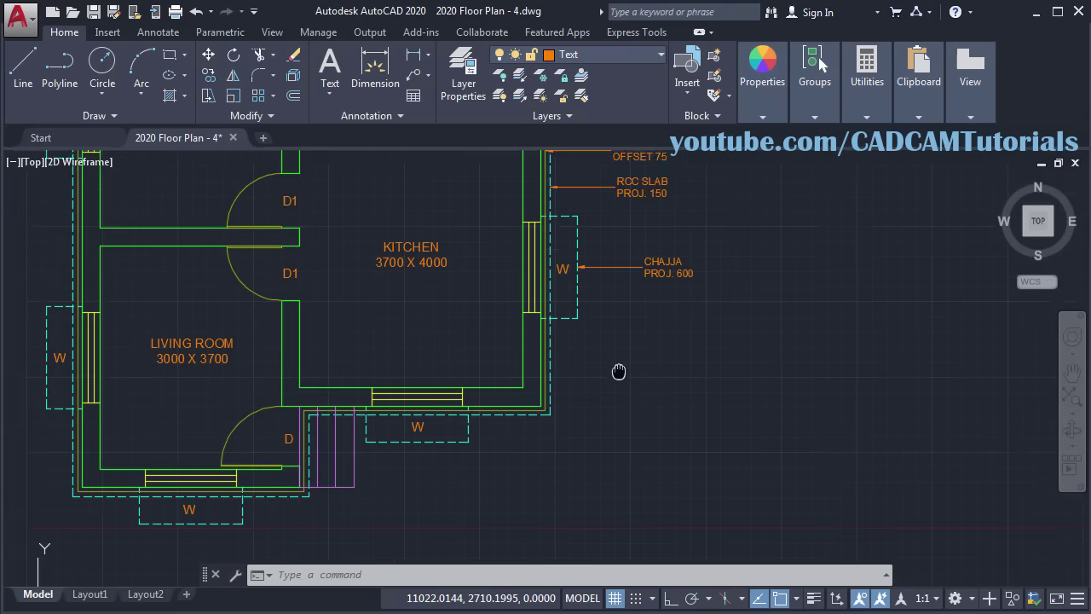
{"action": "type", "text": "o"}
{"action": "key", "text": "Return"}
{"action": "left_click", "coordinate": [674, 320]}
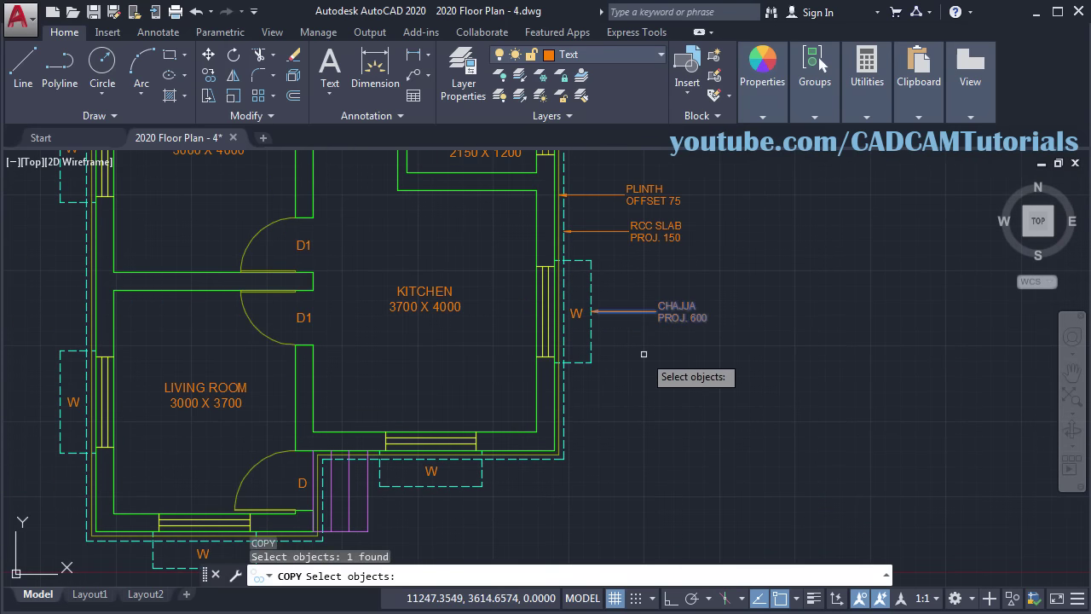
{"action": "key", "text": "Return"}
{"action": "scroll", "coordinate": [607, 350], "scroll_direction": "up", "scroll_amount": 3}
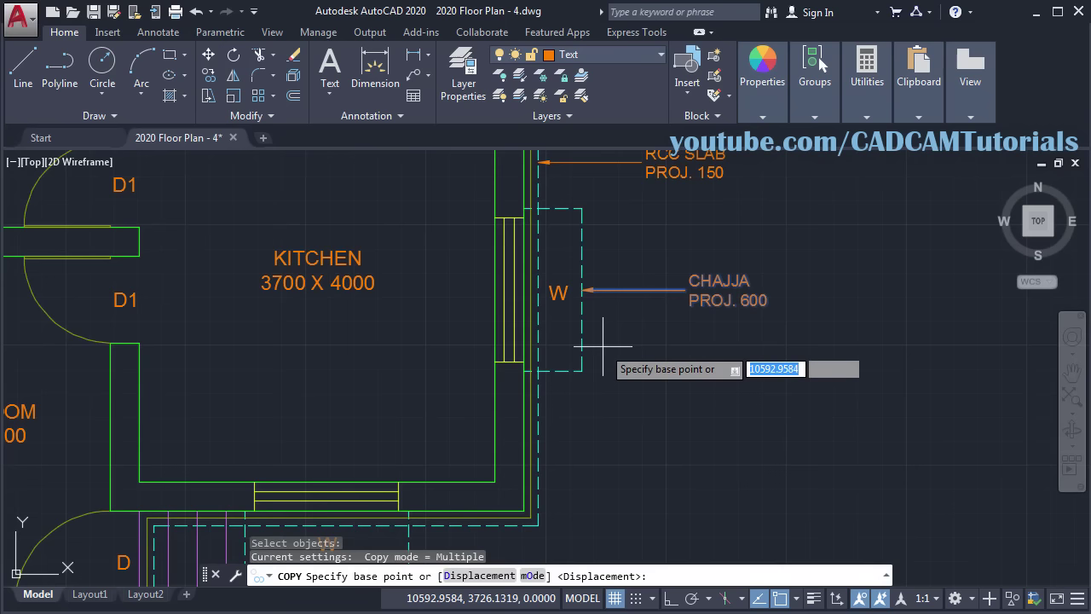
{"action": "left_click", "coordinate": [582, 291]}
{"action": "scroll", "coordinate": [607, 375], "scroll_direction": "down", "scroll_amount": 3}
{"action": "middle_click_drag", "start_coordinate": [607, 375], "coordinate": [621, 298]}
{"action": "scroll", "coordinate": [444, 368], "scroll_direction": "up", "scroll_amount": 4}
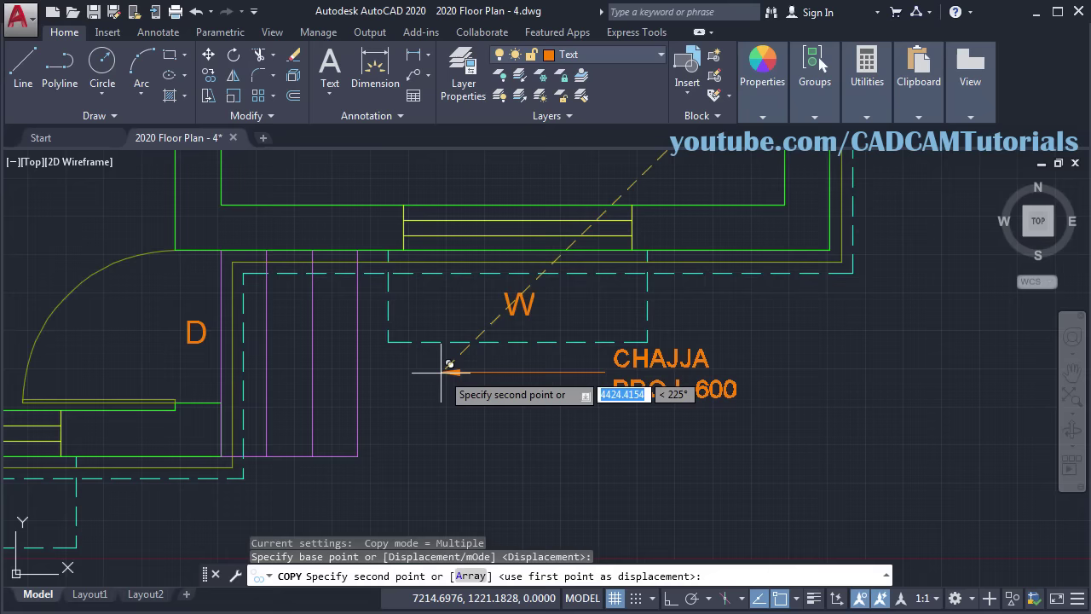
{"action": "left_click", "coordinate": [287, 382]}
{"action": "key", "text": "Return"}
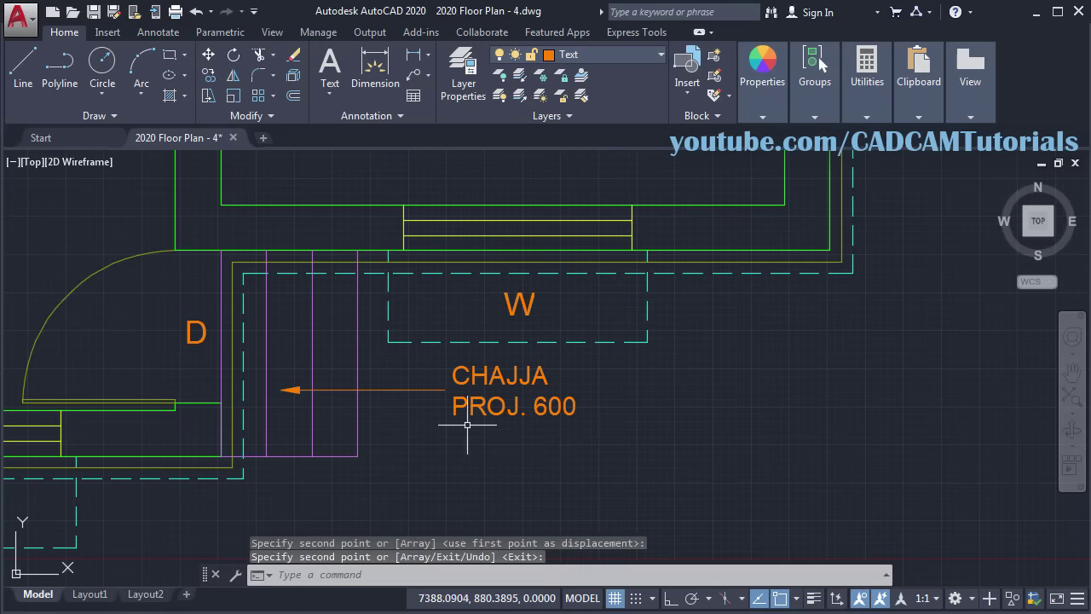
Step: Replace the whole text of the leader on the front entry steps with ENTRY
{"action": "scroll", "coordinate": [532, 395], "scroll_direction": "up", "scroll_amount": 2}
{"action": "double_click", "coordinate": [588, 412]}
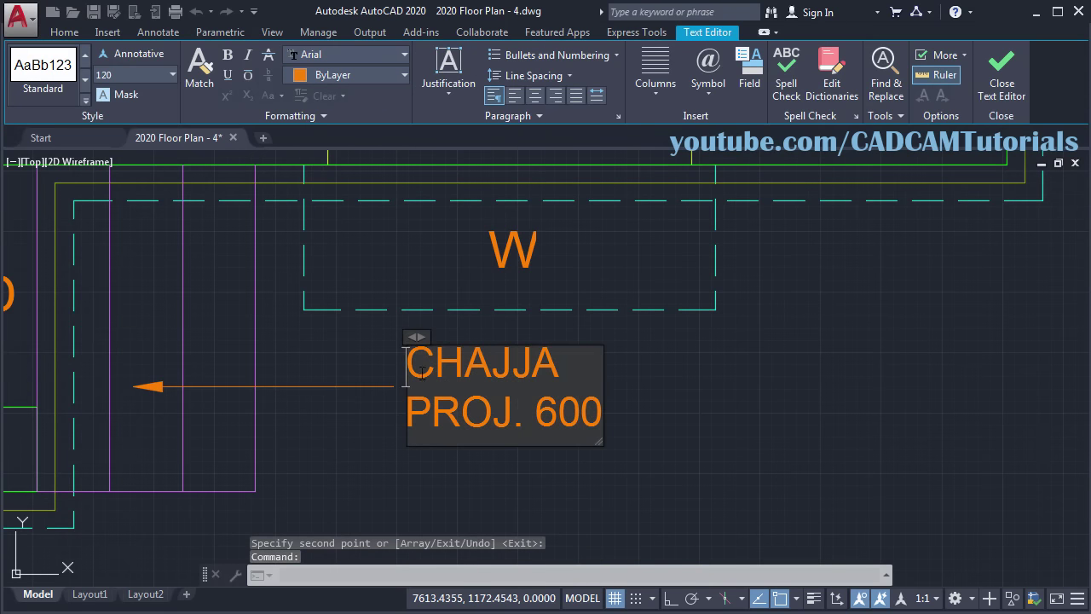
{"action": "key", "text": "ctrl+a"}
{"action": "type", "text": "ENTRY"}
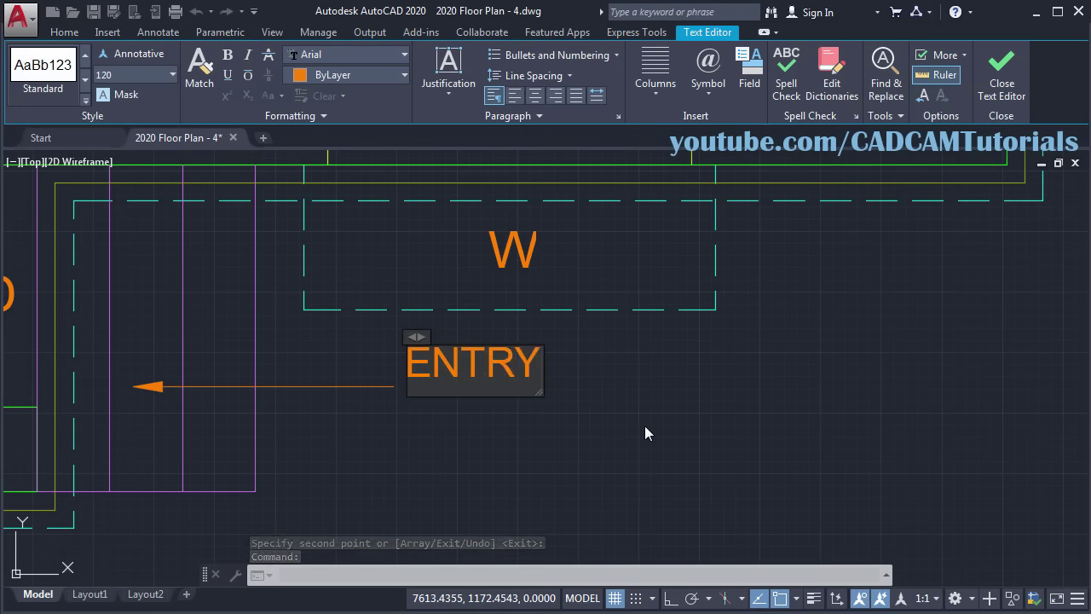
{"action": "left_click", "coordinate": [761, 424]}
Step: Start a multileader with its arrowhead on the rear entry steps and, with Ortho on, its landing straight above the steps
{"action": "scroll", "coordinate": [640, 416], "scroll_direction": "down", "scroll_amount": 3}
{"action": "middle_click_drag", "start_coordinate": [512, 170], "coordinate": [378, 358]}
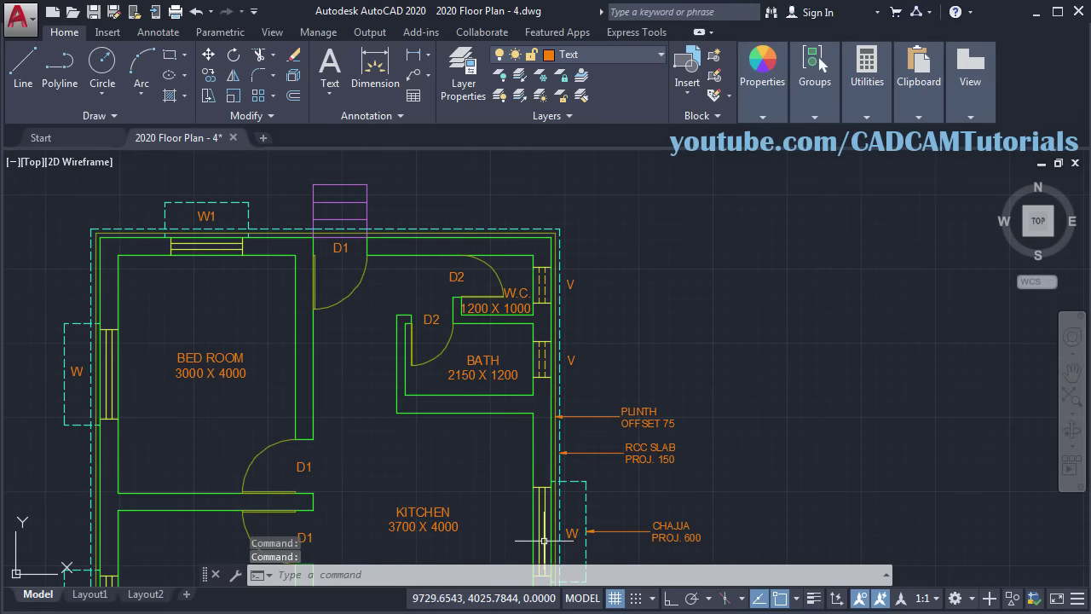
{"action": "scroll", "coordinate": [378, 307], "scroll_direction": "up", "scroll_amount": 3}
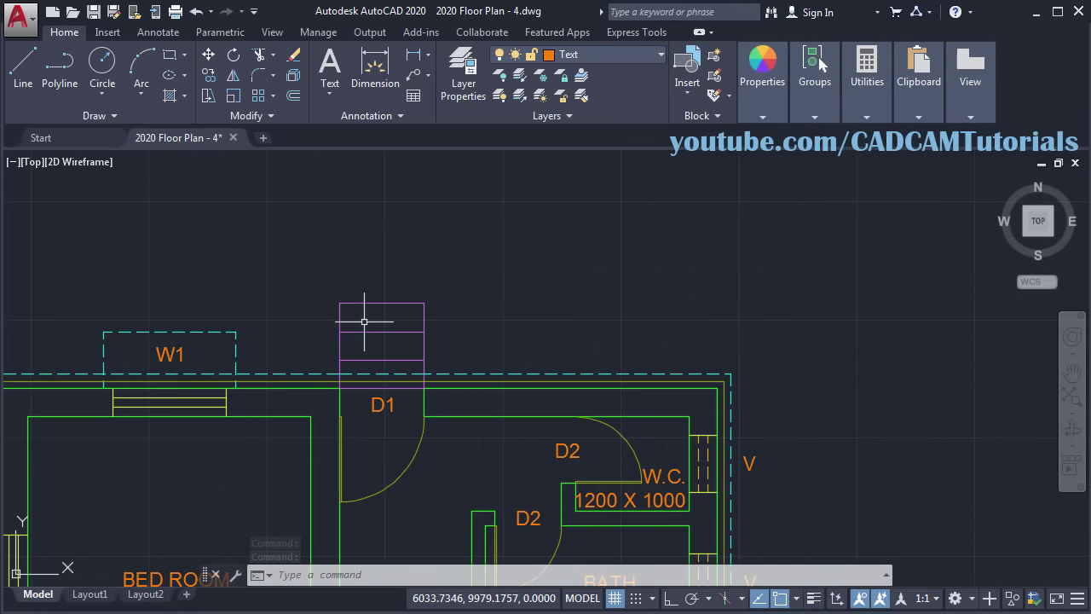
{"action": "left_click", "coordinate": [412, 79]}
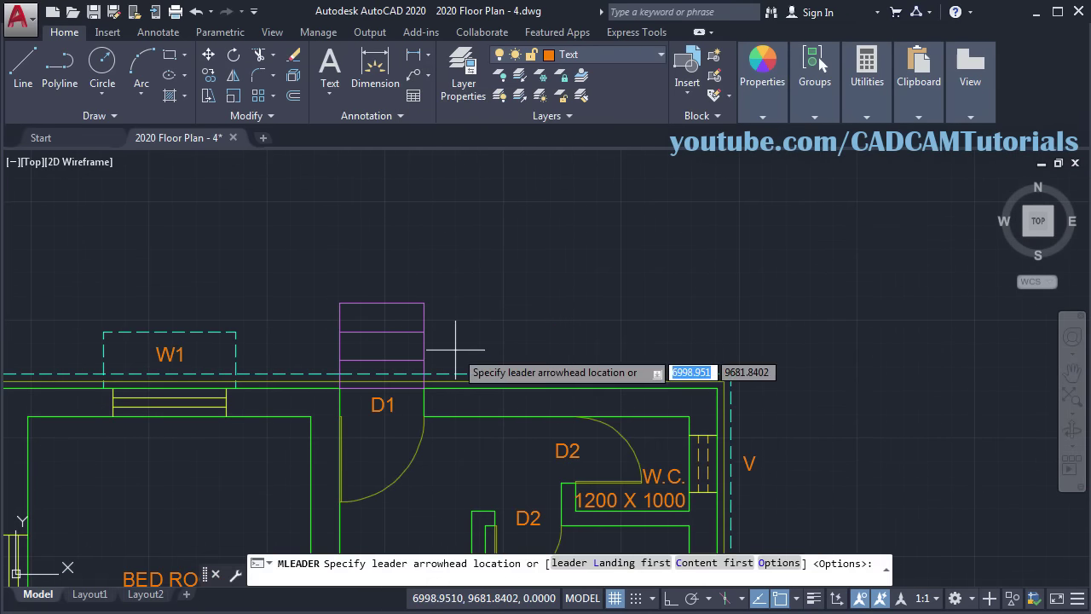
{"action": "scroll", "coordinate": [458, 347], "scroll_direction": "up", "scroll_amount": 2}
{"action": "left_click", "coordinate": [337, 351]}
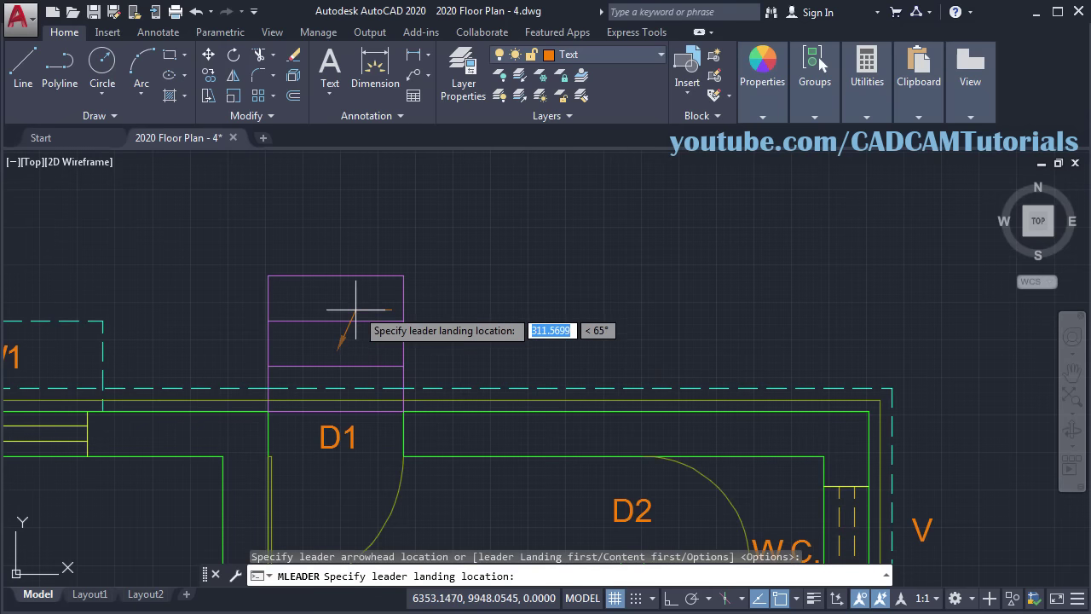
{"action": "left_click", "coordinate": [672, 597]}
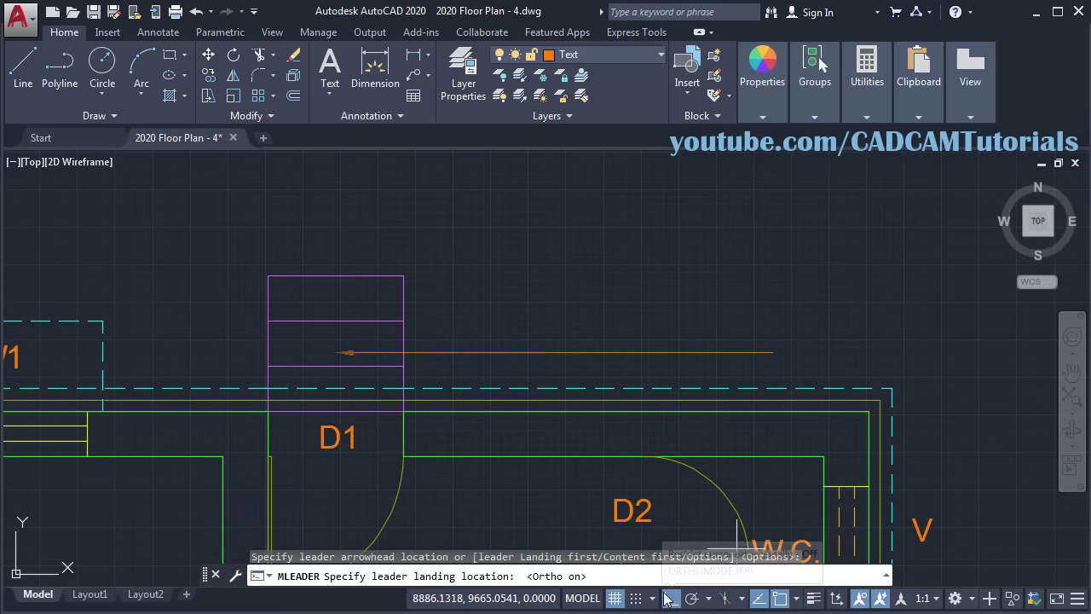
{"action": "left_click", "coordinate": [337, 242]}
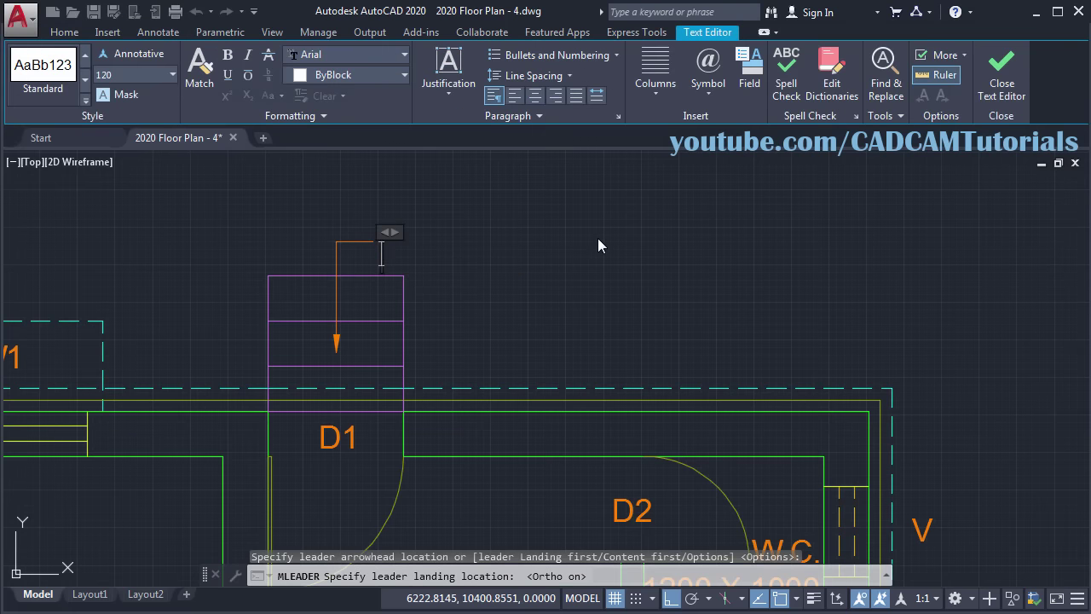
Step: Enter REAR ENTRY as the new leader's text, and compare the labelled plan with the reference PDF
{"action": "type", "text": "REAR ENTR"}
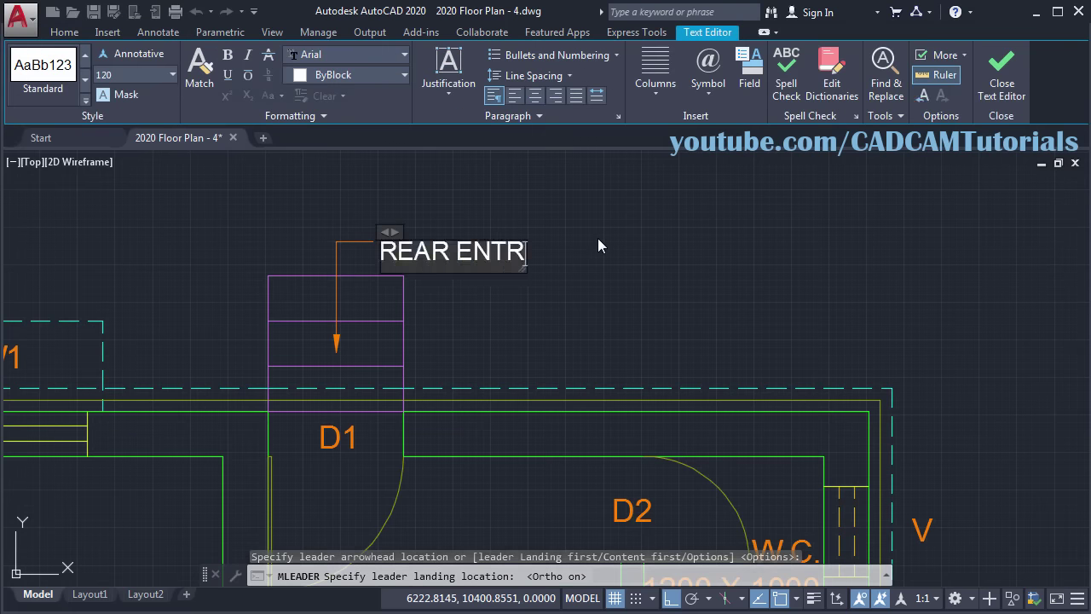
{"action": "type", "text": "Y"}
{"action": "left_click", "coordinate": [713, 271]}
{"action": "scroll", "coordinate": [648, 200], "scroll_direction": "down", "scroll_amount": 2}
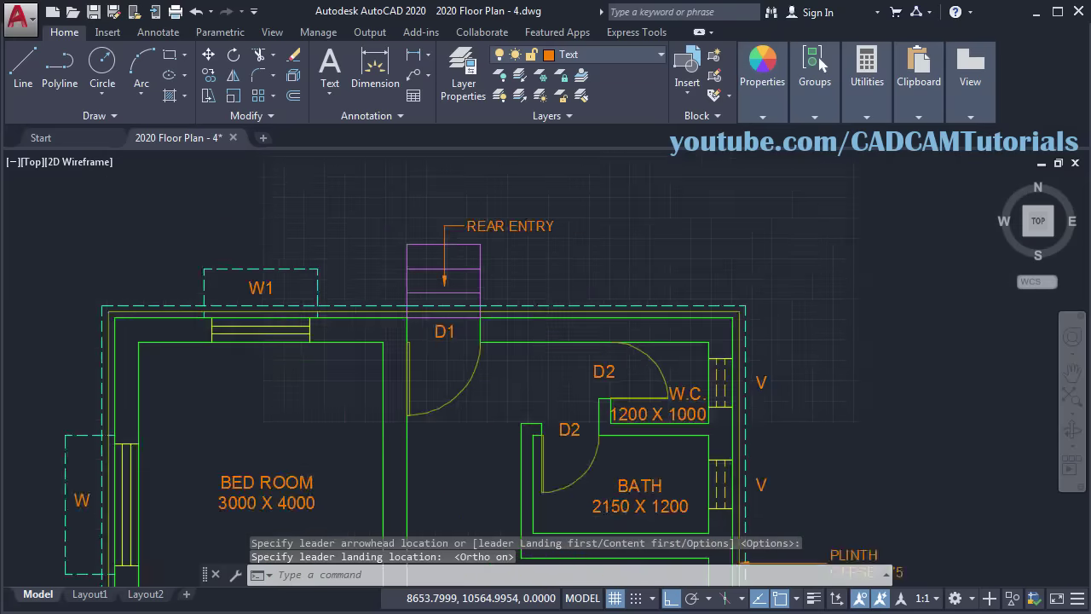
{"action": "scroll", "coordinate": [648, 200], "scroll_direction": "down", "scroll_amount": 2}
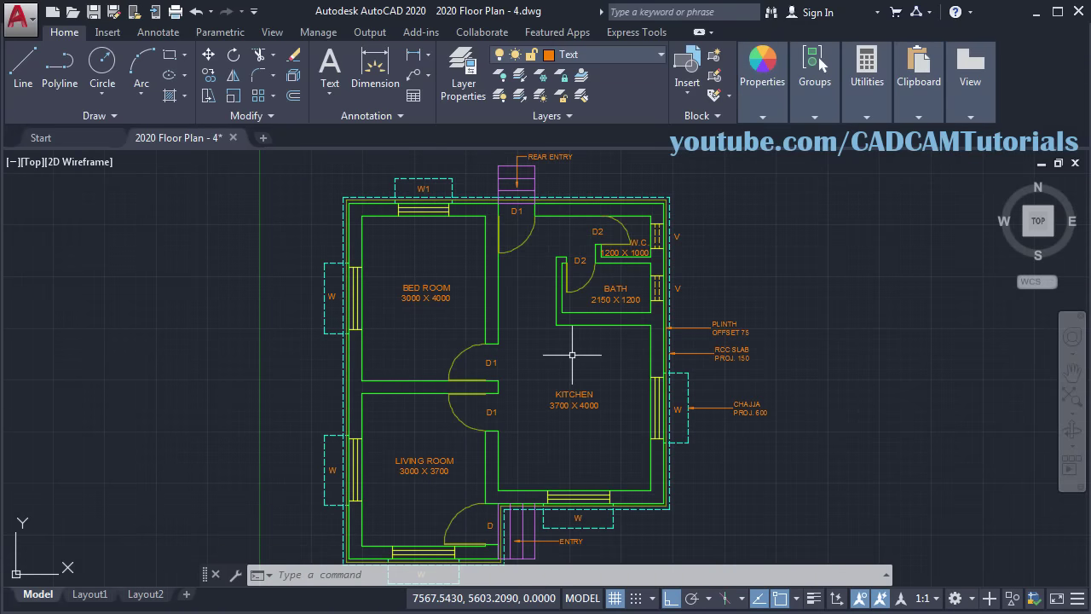
{"action": "key", "text": "alt+Tab"}
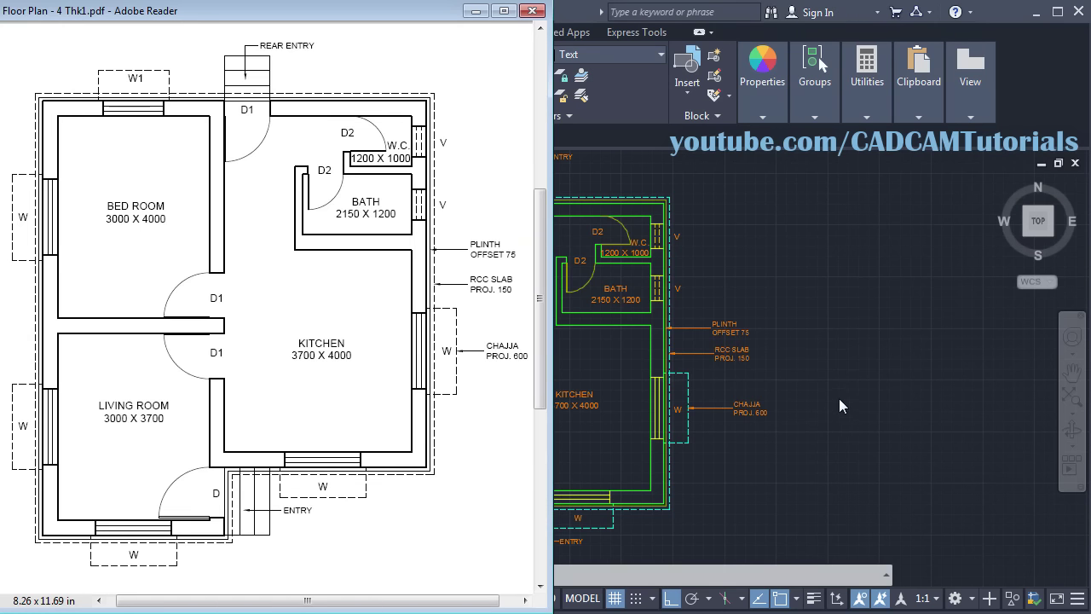
{"action": "left_click", "coordinate": [800, 374]}
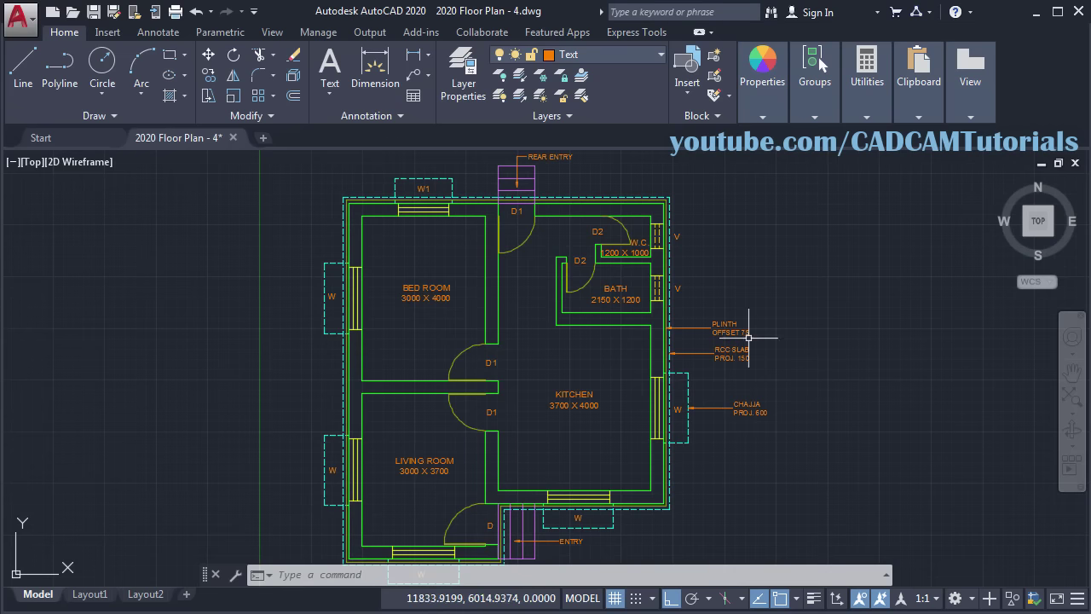
Step: Set the lineweight of the Wall layer to 0.50 mm
{"action": "left_click", "coordinate": [461, 88]}
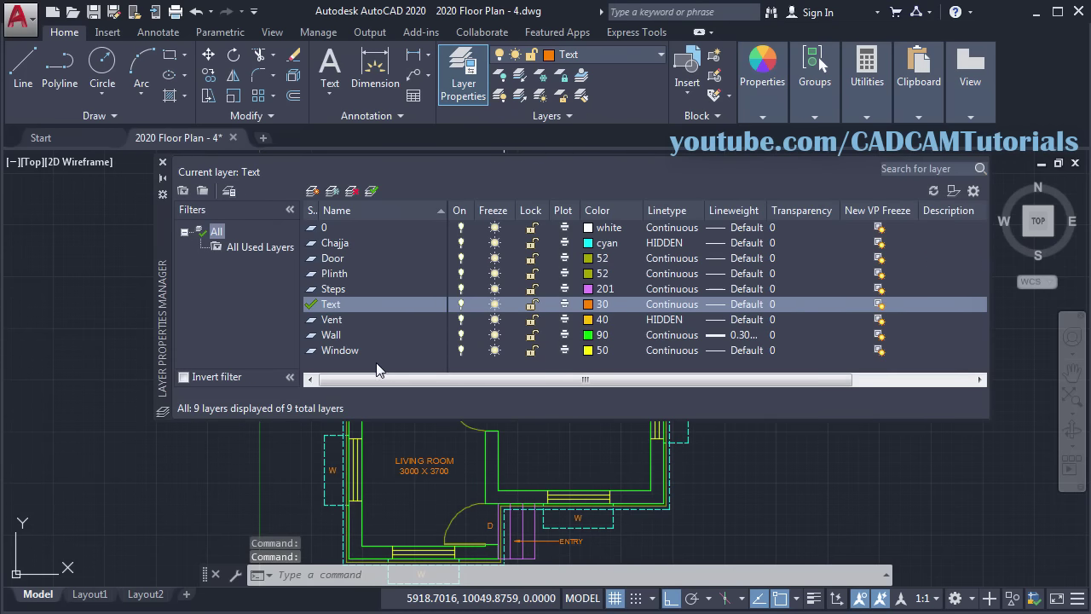
{"action": "left_click", "coordinate": [331, 338]}
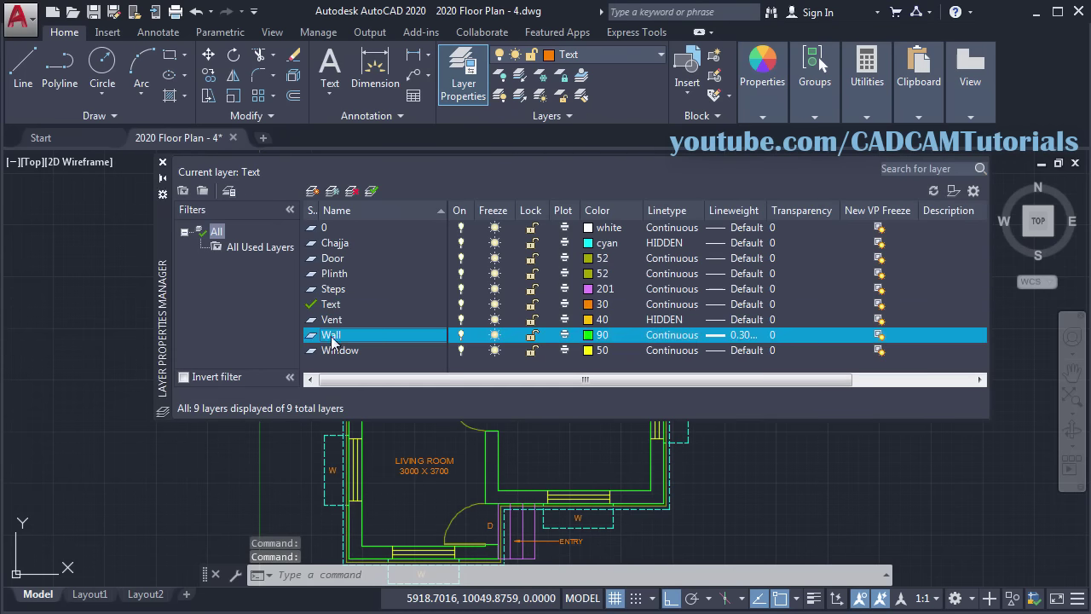
{"action": "left_click", "coordinate": [729, 337]}
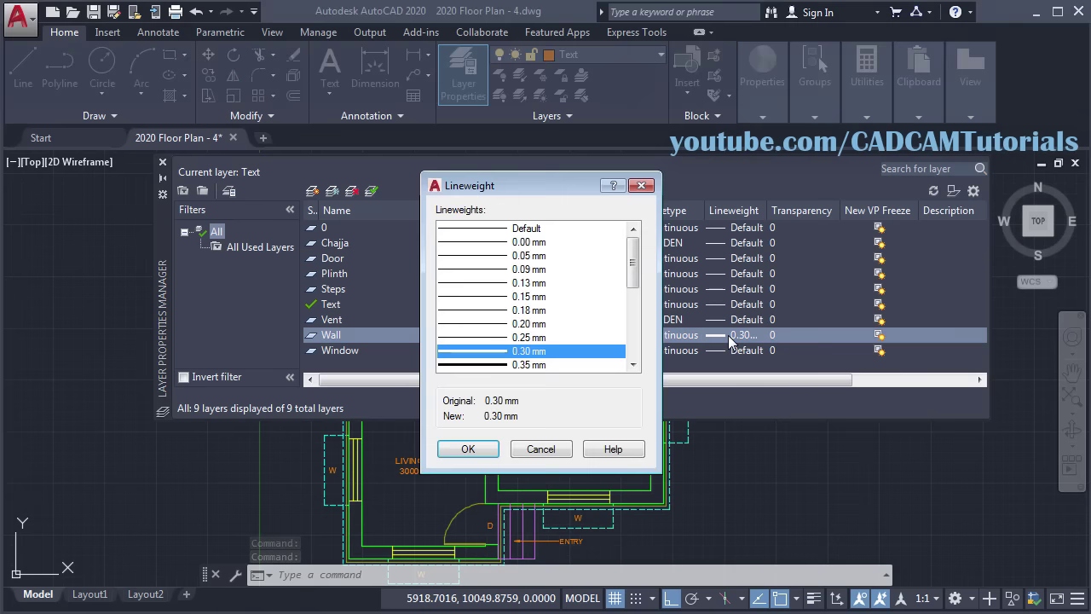
{"action": "scroll", "coordinate": [634, 278], "scroll_direction": "down", "scroll_amount": 2}
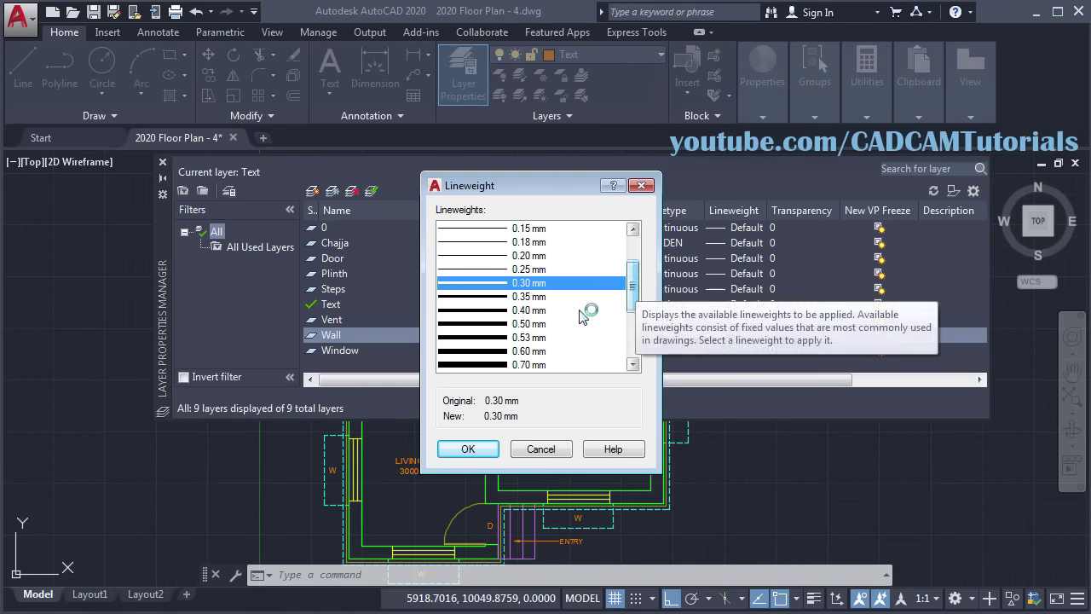
{"action": "left_click", "coordinate": [540, 324]}
{"action": "left_click", "coordinate": [468, 449]}
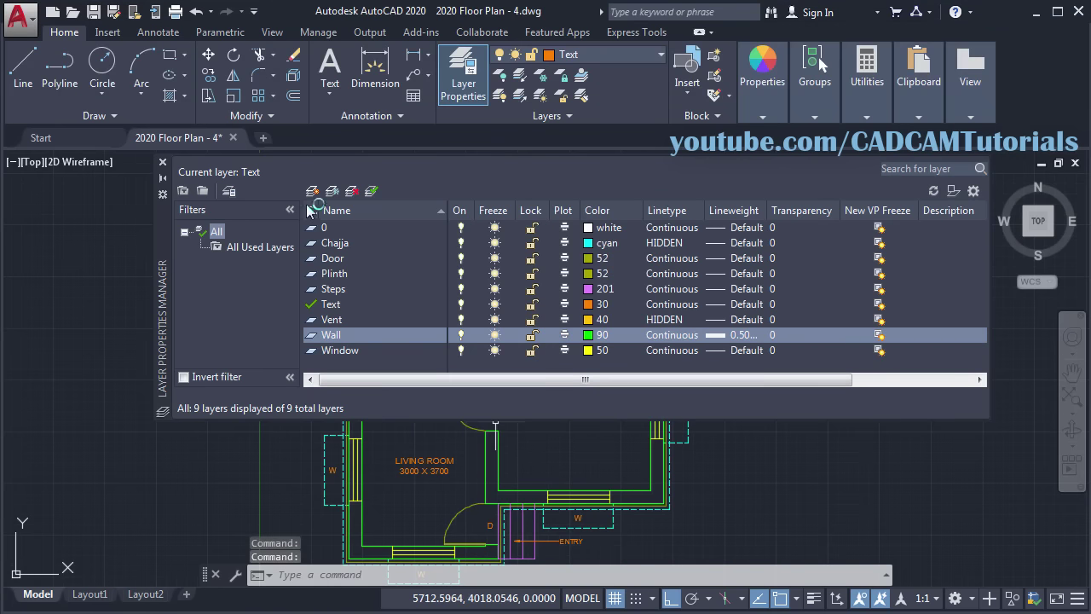
{"action": "left_click", "coordinate": [163, 163]}
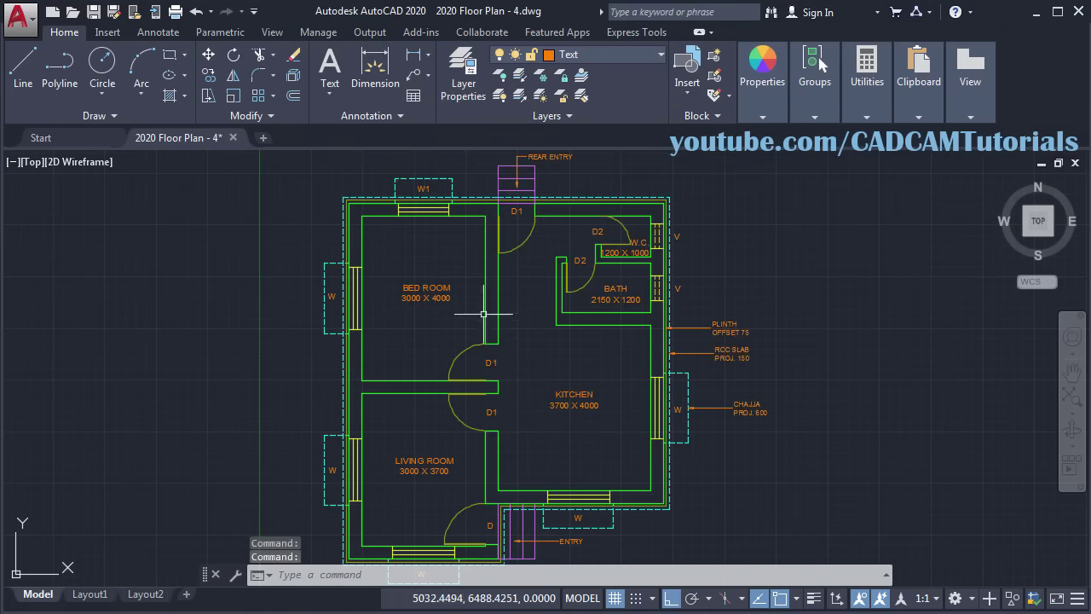
Step: Start a plot of the model using AutoCAD PDF (High Quality Print).pc3 on ISO A4 (210.00 x 297.00 MM) paper
{"action": "scroll", "coordinate": [540, 307], "scroll_direction": "down", "scroll_amount": 2}
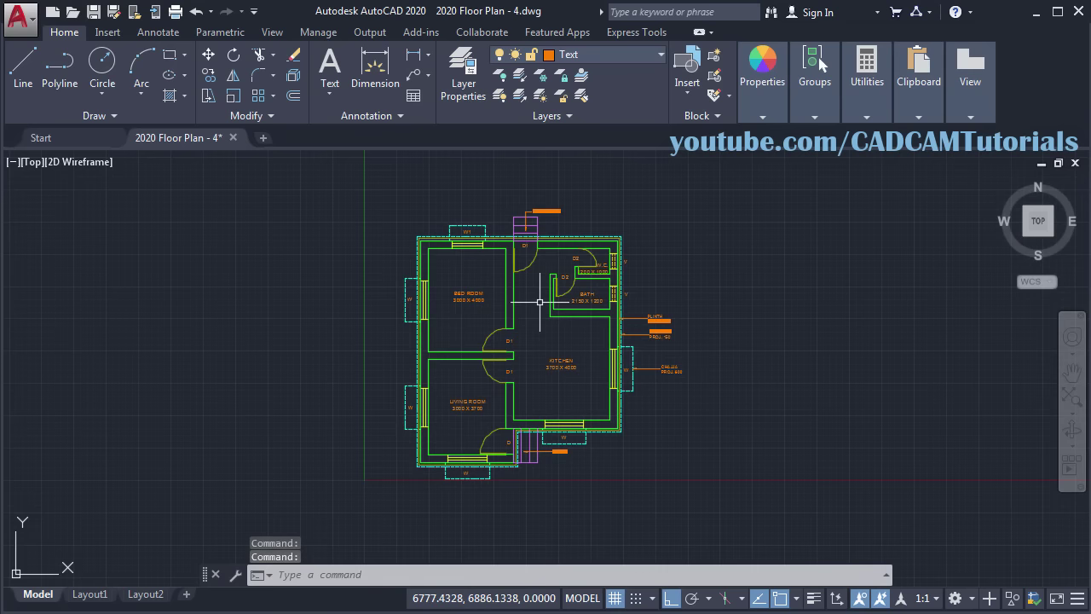
{"action": "left_click", "coordinate": [176, 12]}
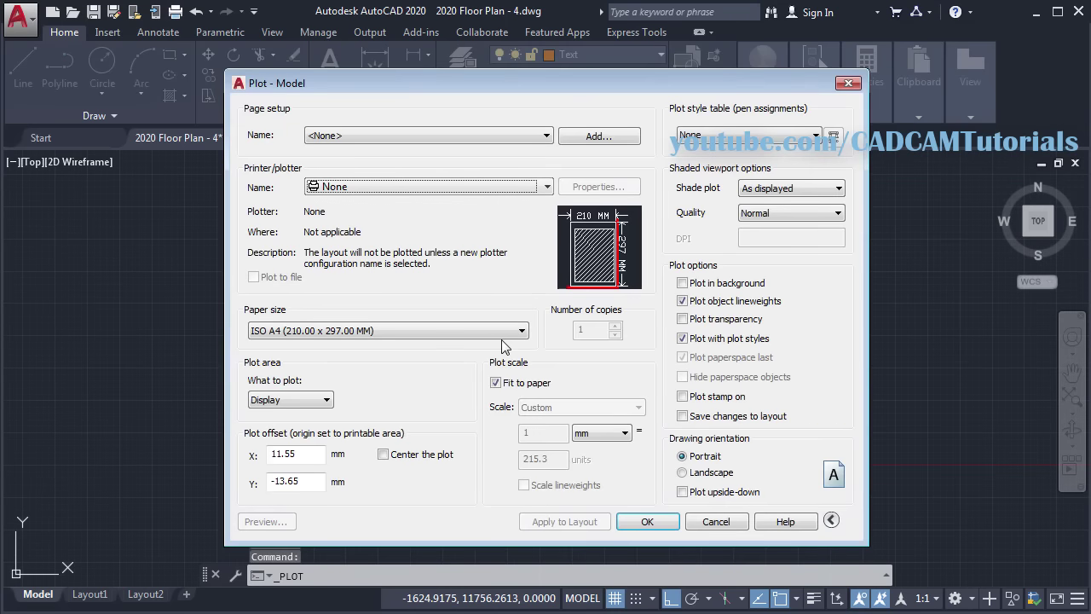
{"action": "left_click", "coordinate": [372, 187]}
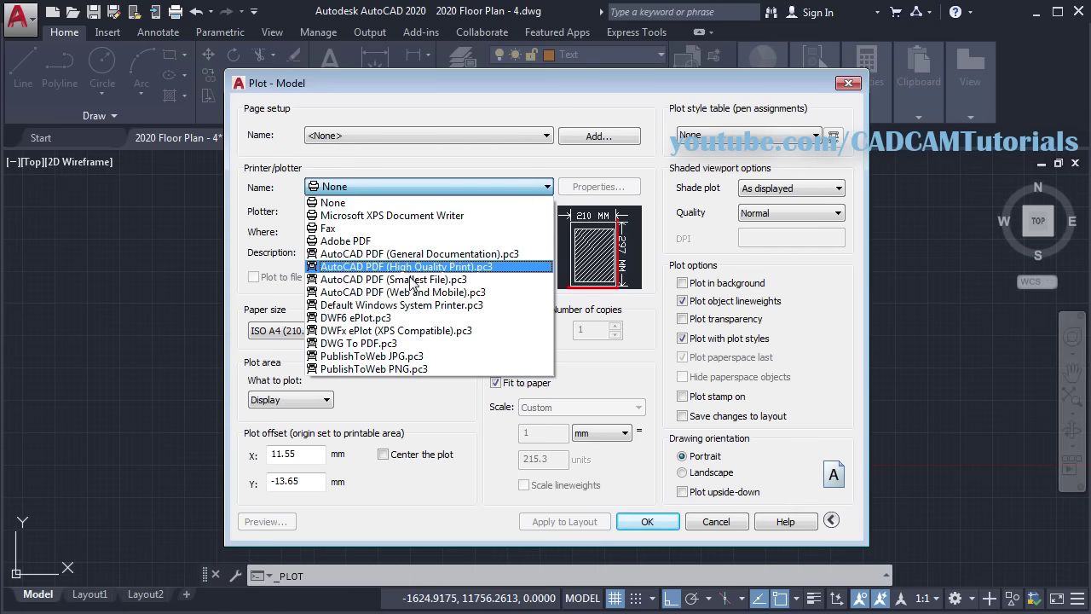
{"action": "left_click", "coordinate": [436, 267]}
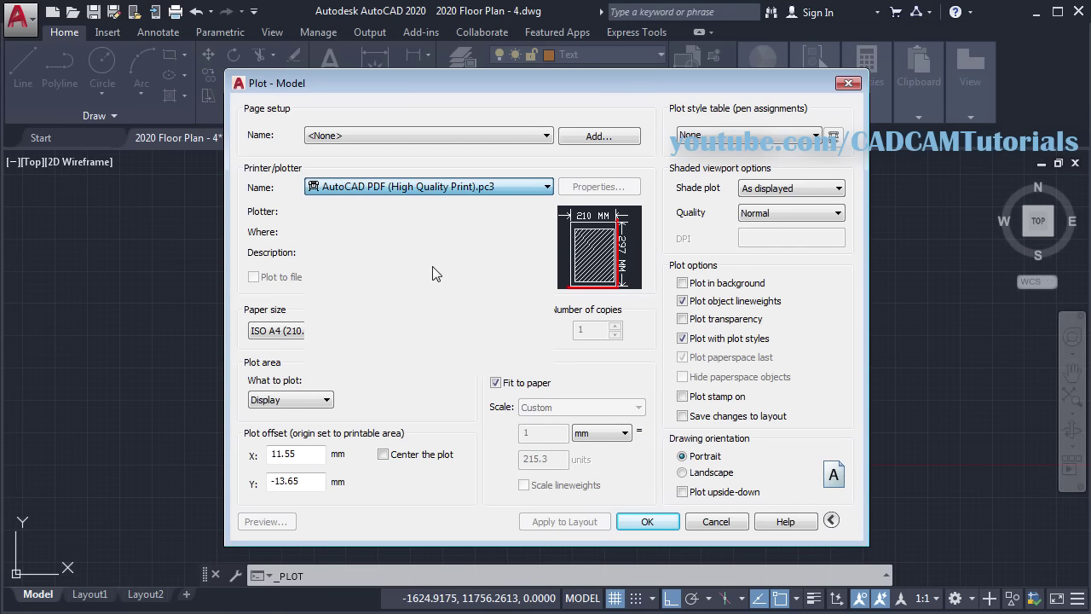
{"action": "left_click", "coordinate": [351, 331]}
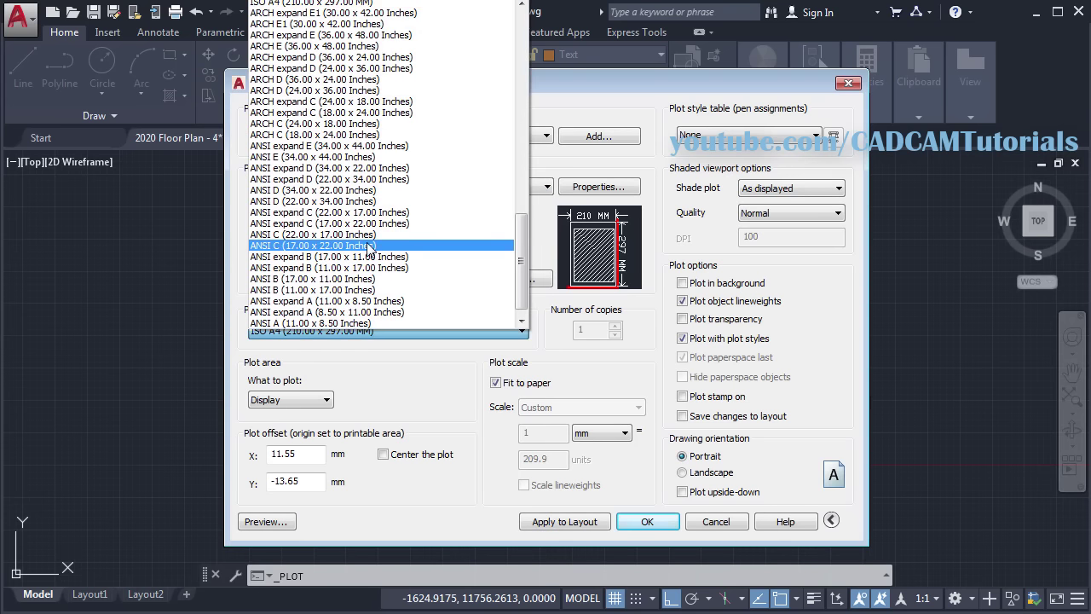
{"action": "scroll", "coordinate": [372, 246], "scroll_direction": "up", "scroll_amount": 6}
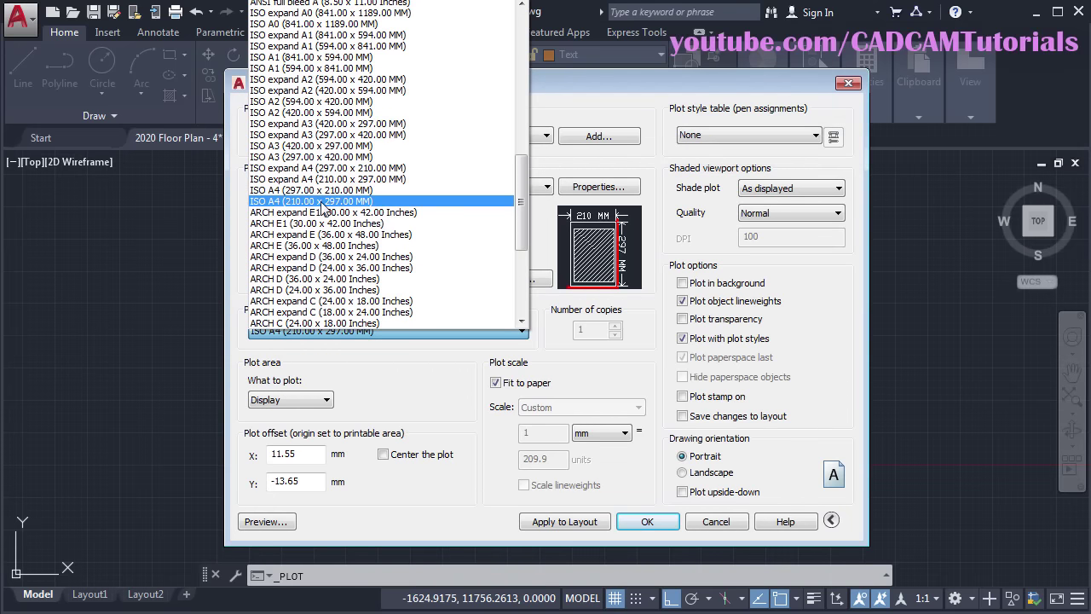
{"action": "left_click", "coordinate": [322, 203]}
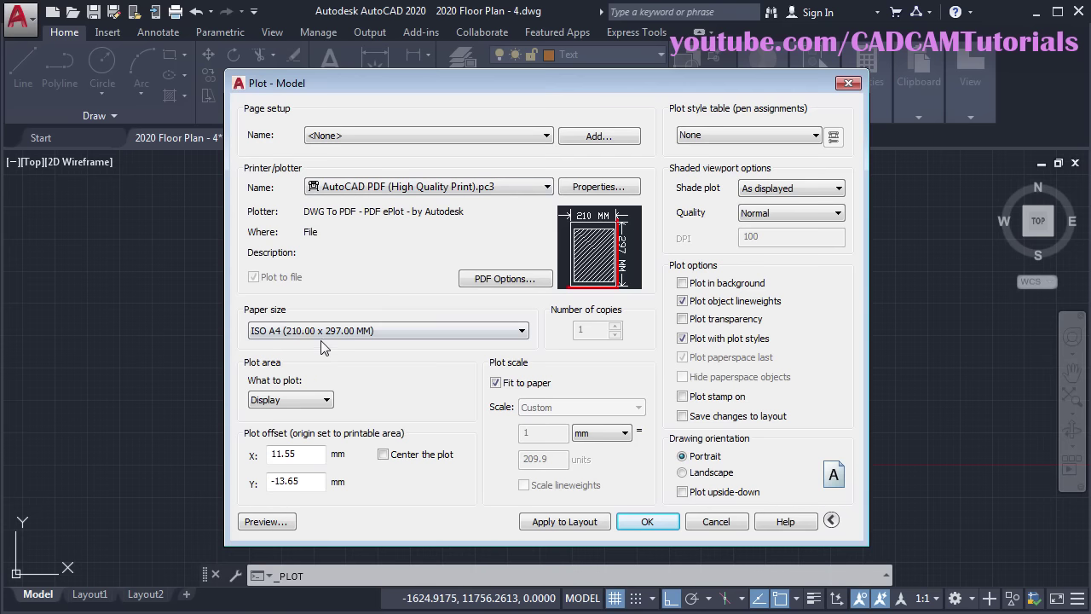
Step: Set the plot area to a window around the whole floor plan with its notes, and center the plot
{"action": "left_click", "coordinate": [287, 403]}
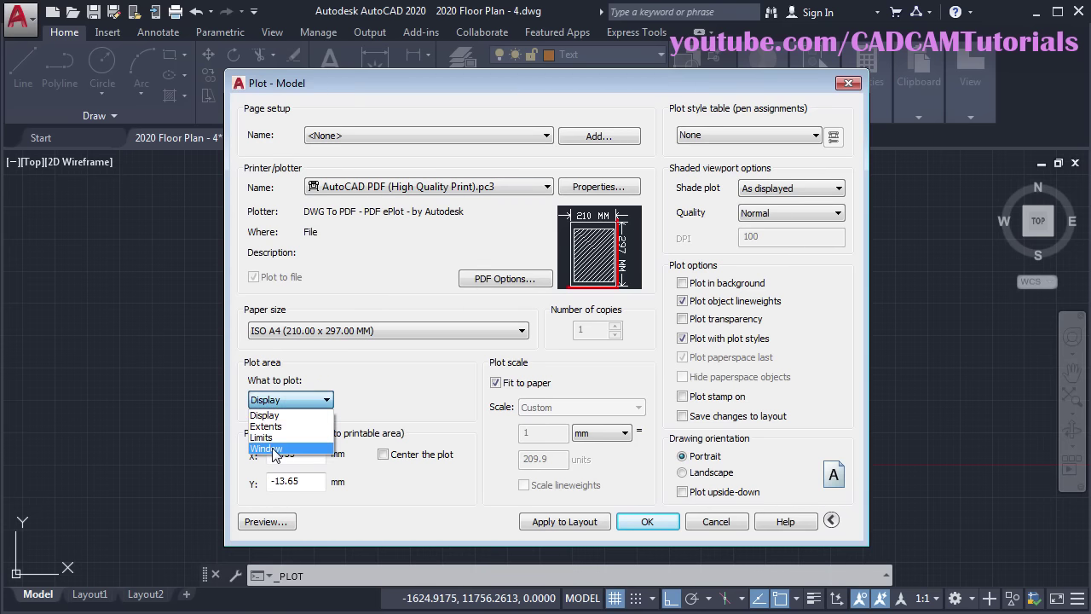
{"action": "left_click", "coordinate": [273, 450]}
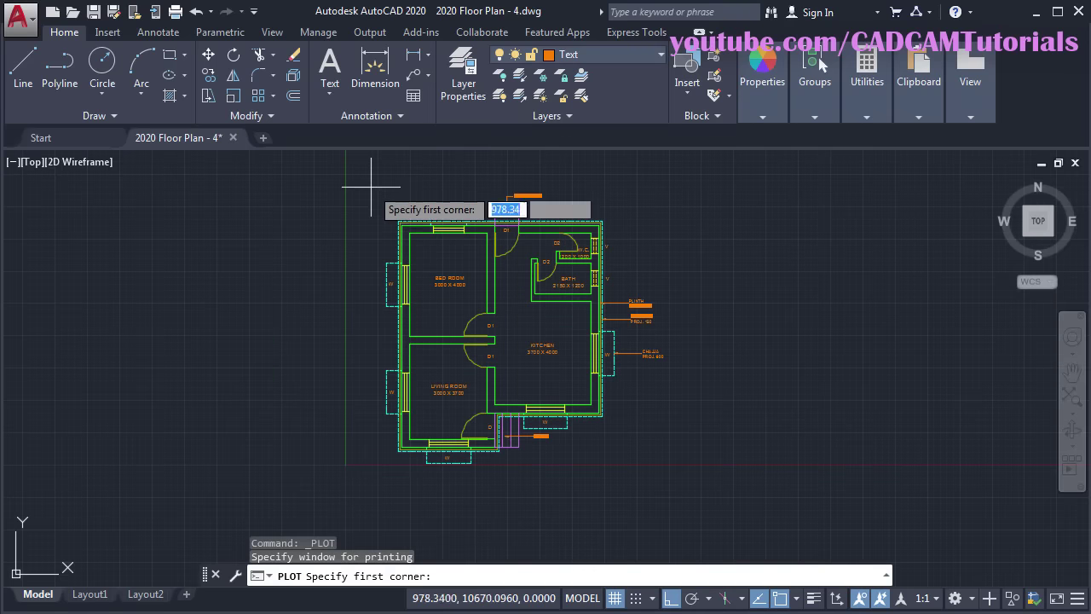
{"action": "left_click", "coordinate": [363, 189]}
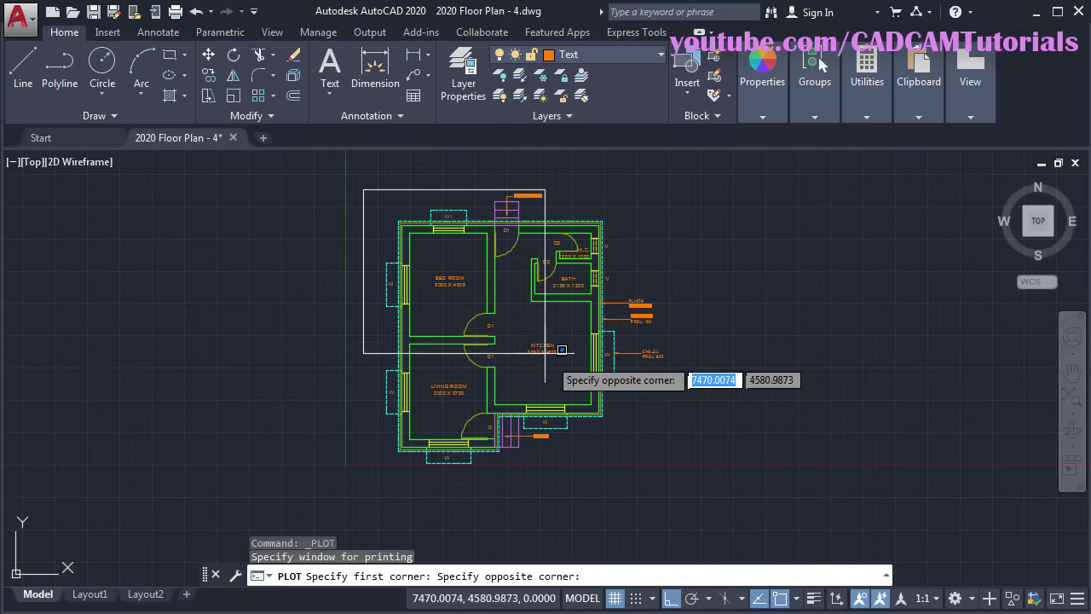
{"action": "left_click", "coordinate": [667, 472]}
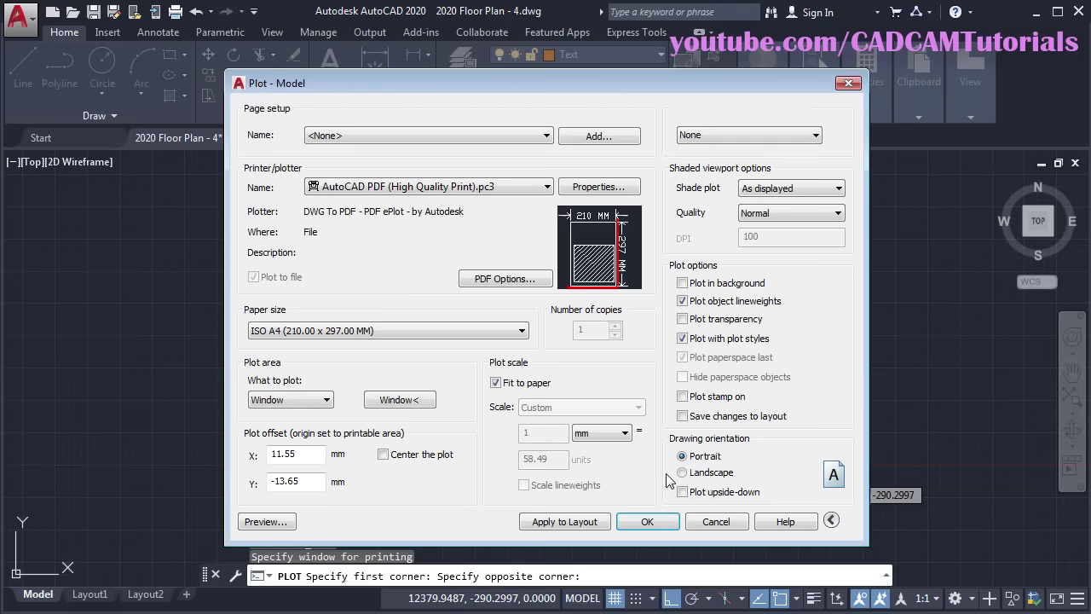
{"action": "left_click", "coordinate": [383, 455]}
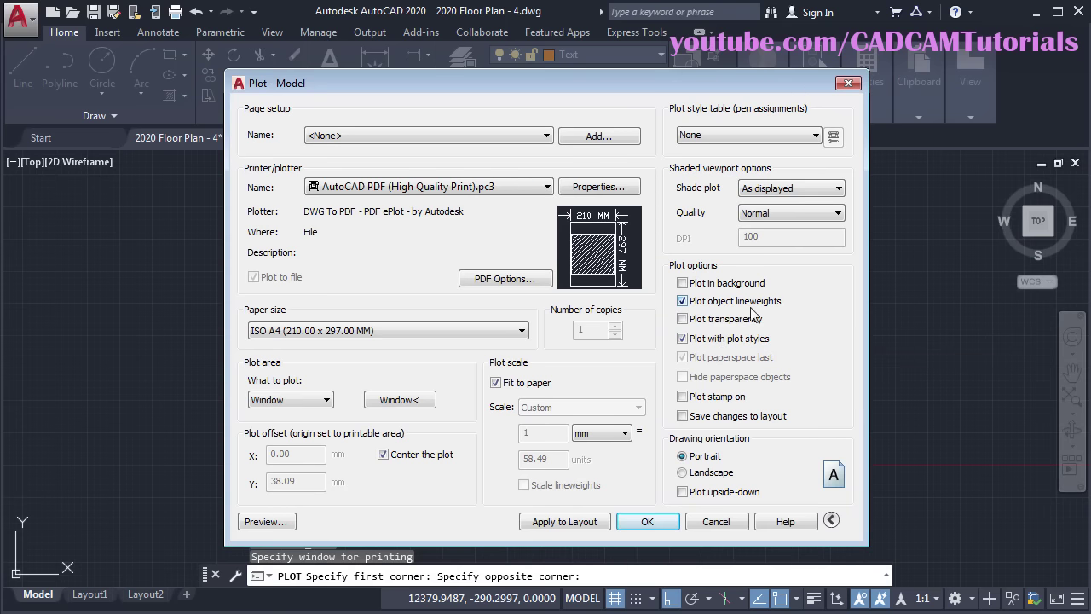
Step: Preview the plot to check its colours and placement on the sheet, and return to the plot settings
{"action": "left_click", "coordinate": [265, 522]}
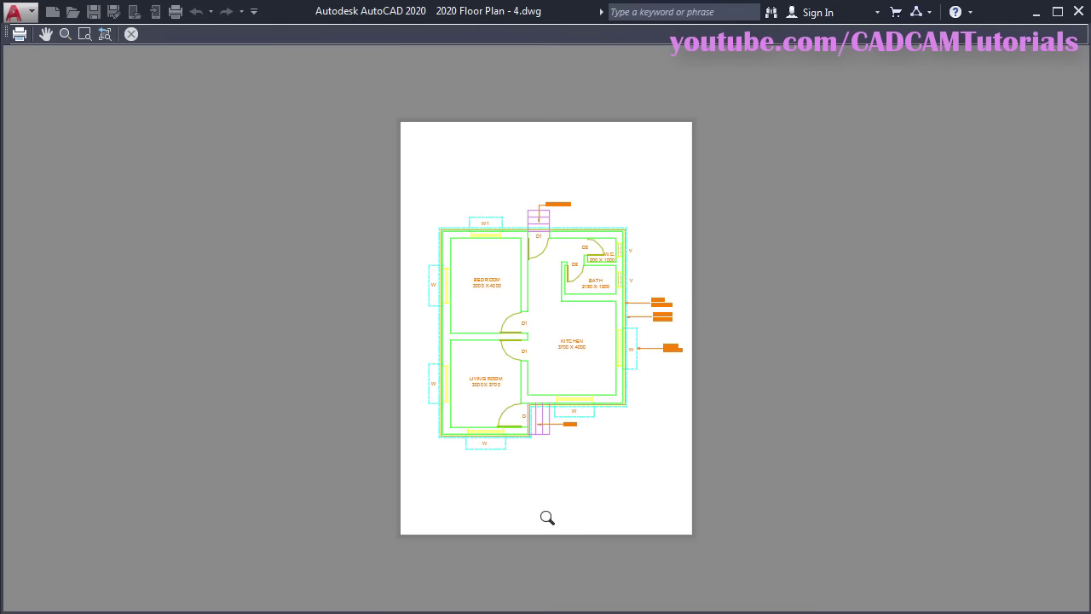
{"action": "right_click", "coordinate": [509, 194]}
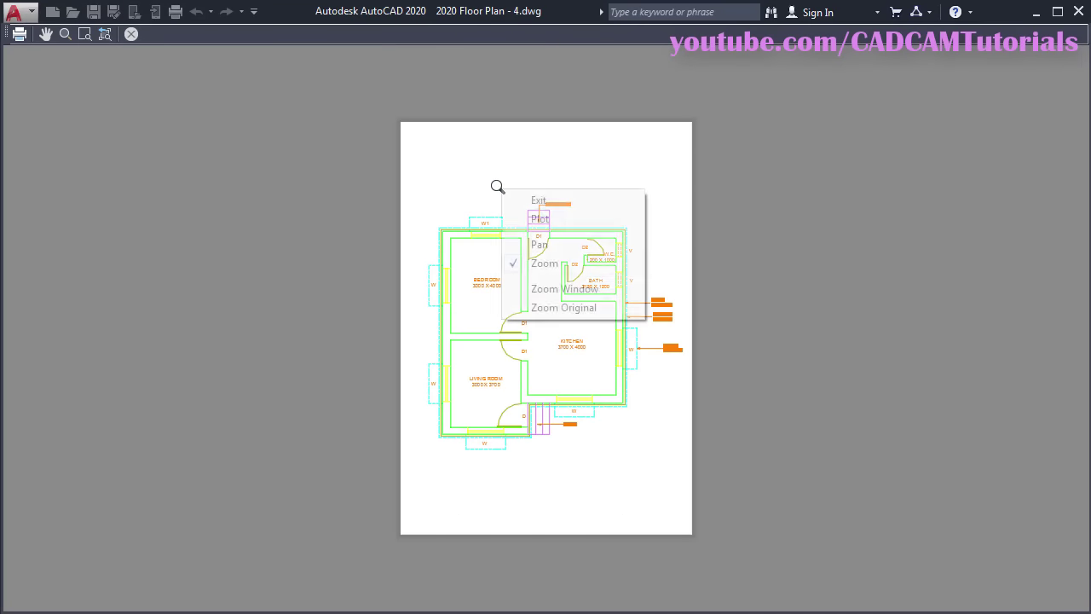
{"action": "left_click", "coordinate": [541, 202]}
Step: Assign the monochrome.ctb plot style table to all layouts, and preview the plot close up around the bedroom and kitchen
{"action": "left_click", "coordinate": [738, 151]}
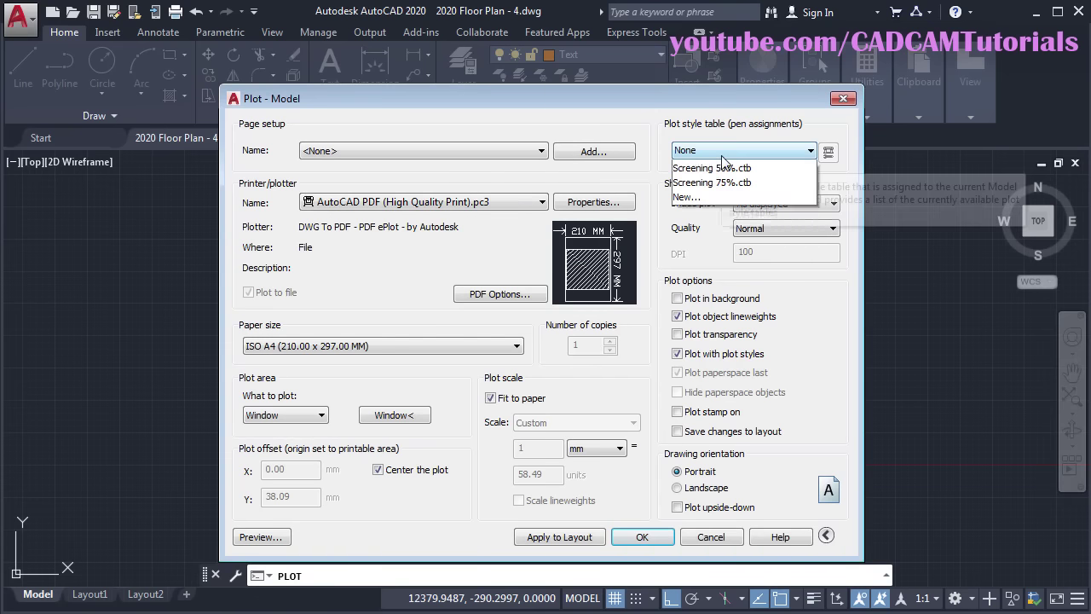
{"action": "left_click", "coordinate": [702, 242]}
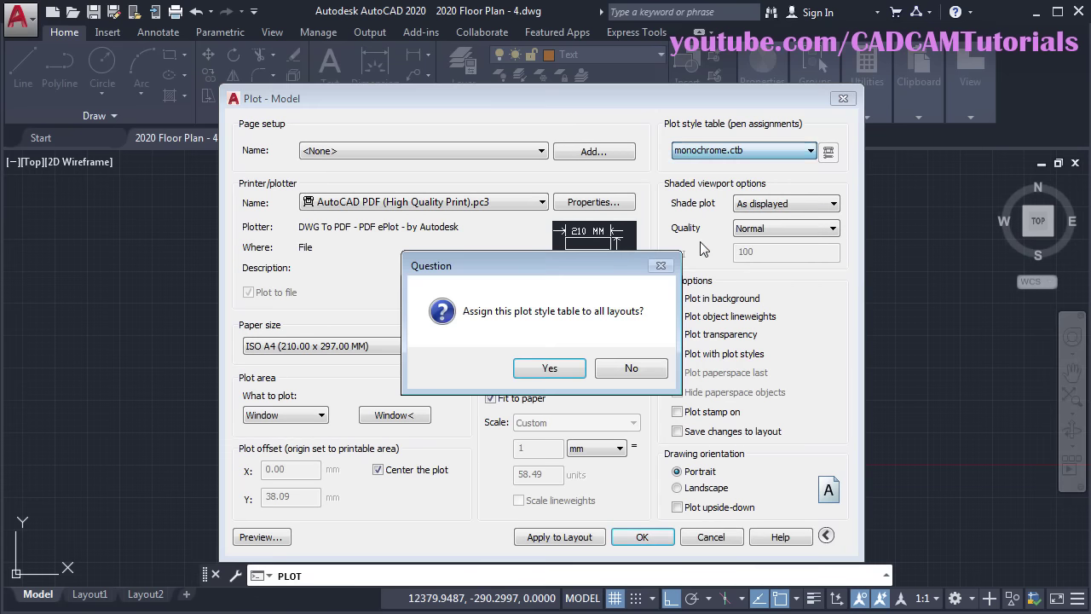
{"action": "left_click", "coordinate": [549, 369]}
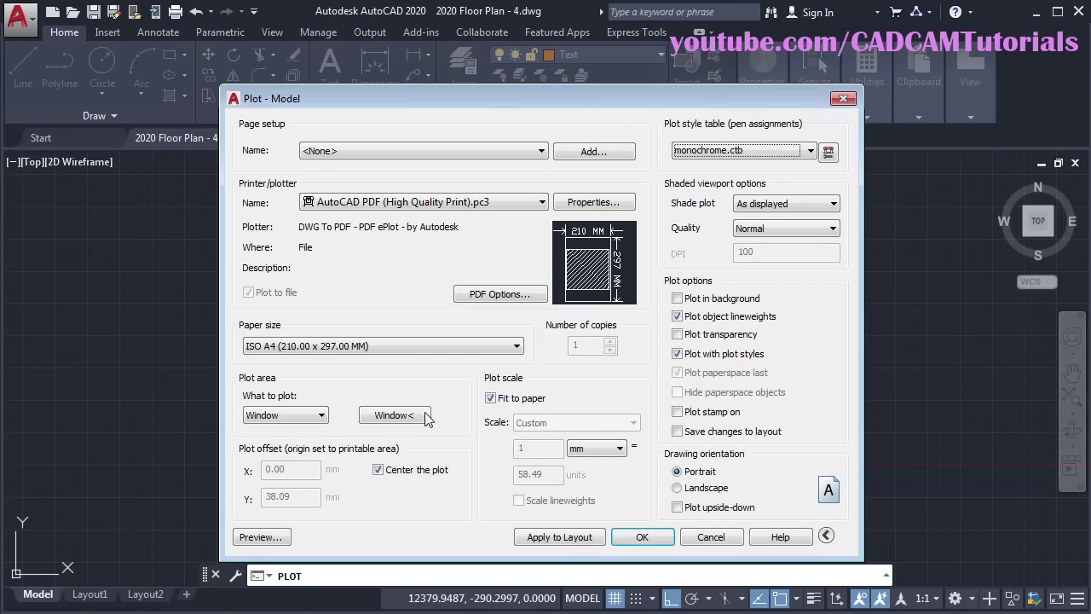
{"action": "left_click", "coordinate": [260, 537]}
{"action": "scroll", "coordinate": [508, 305], "scroll_direction": "up", "scroll_amount": 5}
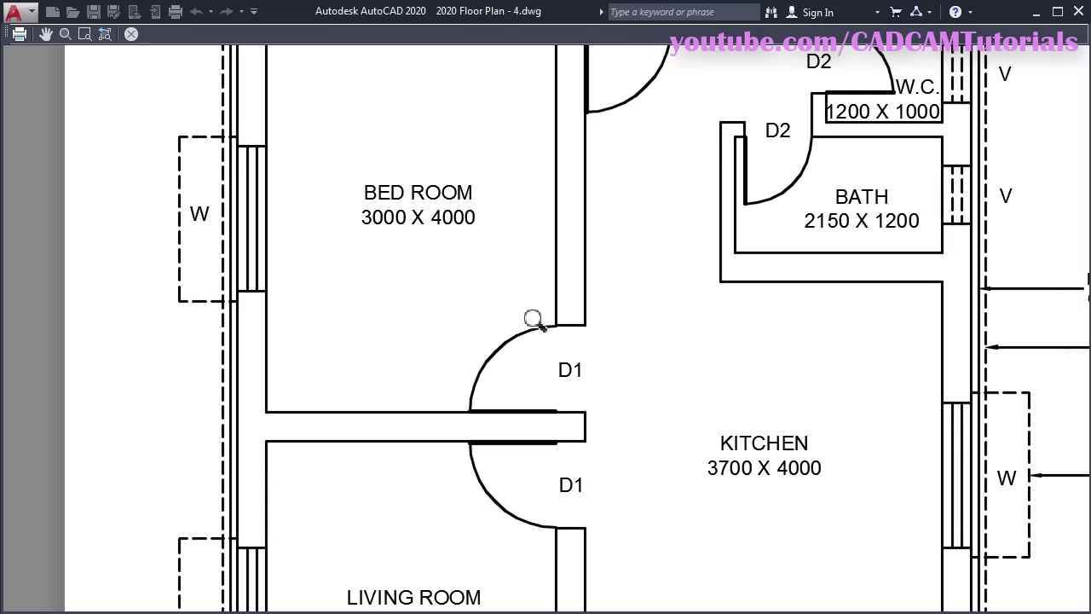
Step: Close the plot preview and plot the floor plan to 2020 Floor Plan - 4-Model.pdf in the Documents folder
{"action": "scroll", "coordinate": [533, 319], "scroll_direction": "down", "scroll_amount": 5}
{"action": "mouse_move", "coordinate": [533, 319]}
{"action": "middle_mouse_down"}
{"action": "mouse_move", "coordinate": [597, 384]}
{"action": "mouse_move", "coordinate": [597, 348]}
{"action": "mouse_move", "coordinate": [666, 231]}
{"action": "mouse_move", "coordinate": [730, 287]}
{"action": "mouse_move", "coordinate": [540, 316]}
{"action": "middle_mouse_up"}
{"action": "scroll", "coordinate": [450, 287], "scroll_direction": "up", "scroll_amount": 2}
{"action": "scroll", "coordinate": [456, 292], "scroll_direction": "down", "scroll_amount": 2}
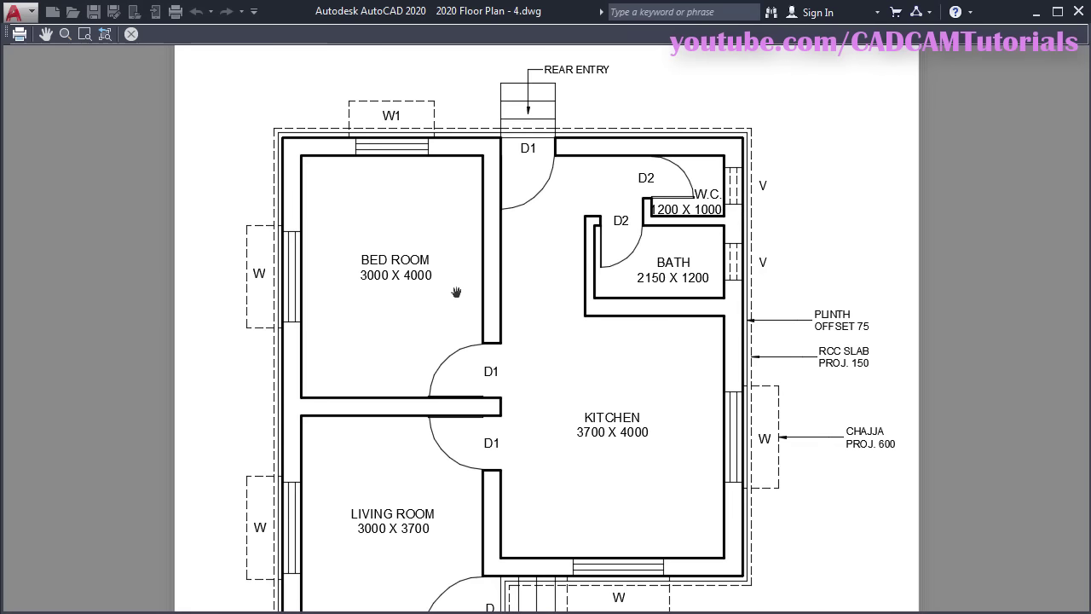
{"action": "right_click", "coordinate": [410, 234]}
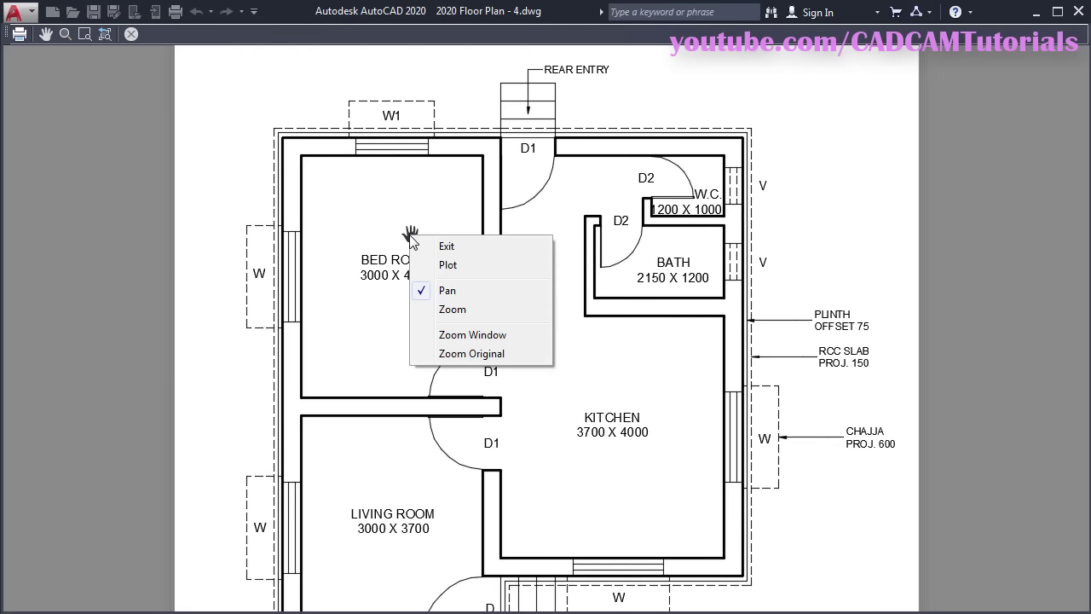
{"action": "left_click", "coordinate": [473, 247]}
{"action": "left_click", "coordinate": [642, 536]}
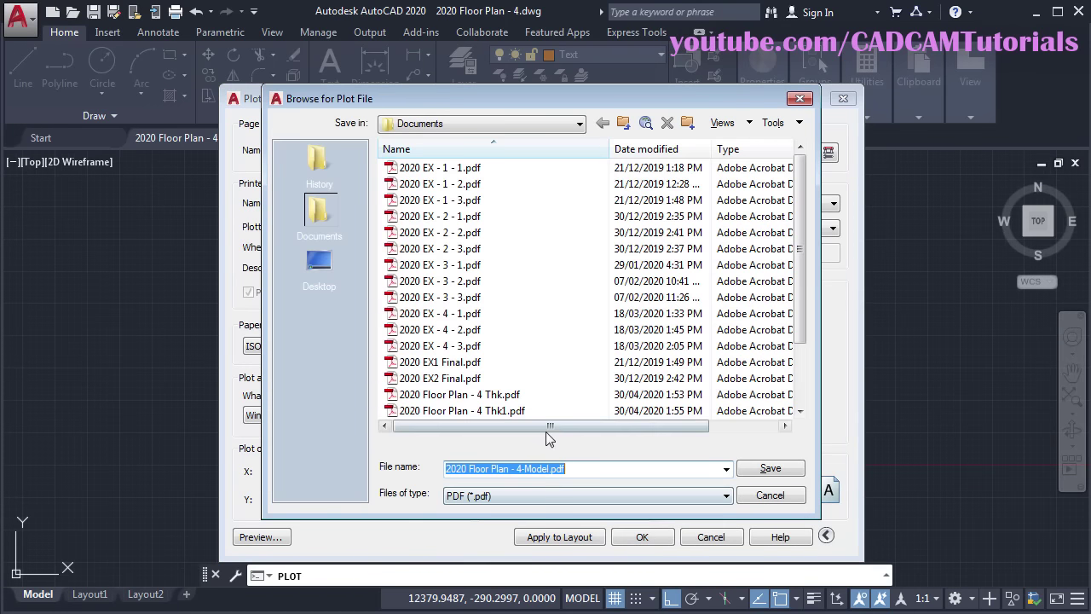
{"action": "left_click", "coordinate": [770, 470]}
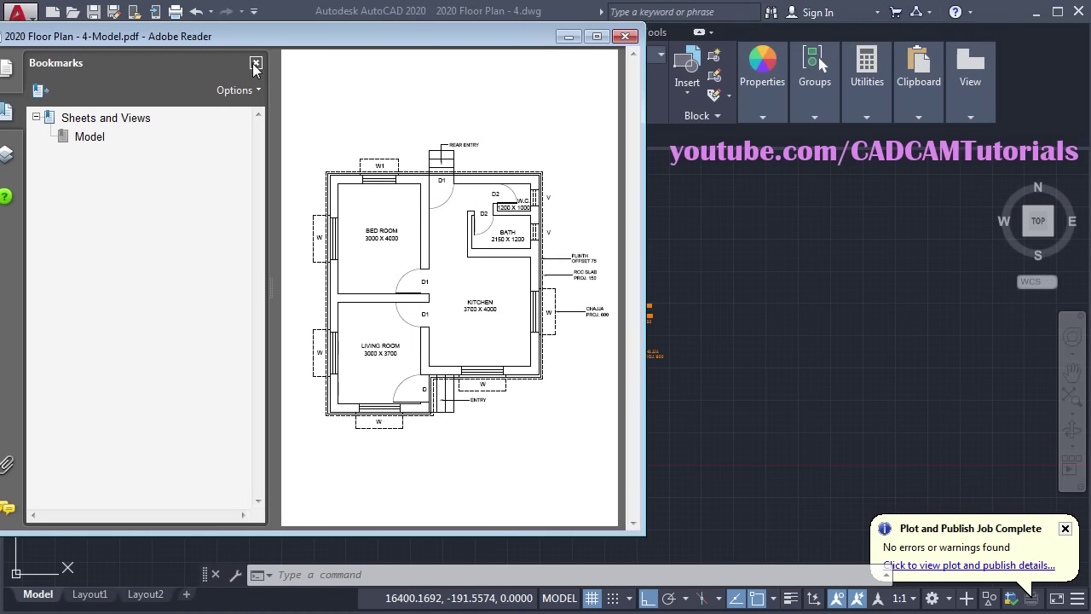
Step: Examine the wall and window line thicknesses around the bedroom in the plotted PDF, and close the PDF
{"action": "left_click", "coordinate": [256, 63]}
{"action": "scroll", "coordinate": [290, 255], "scroll_direction": "up", "scroll_amount": 3, "text": "ctrl"}
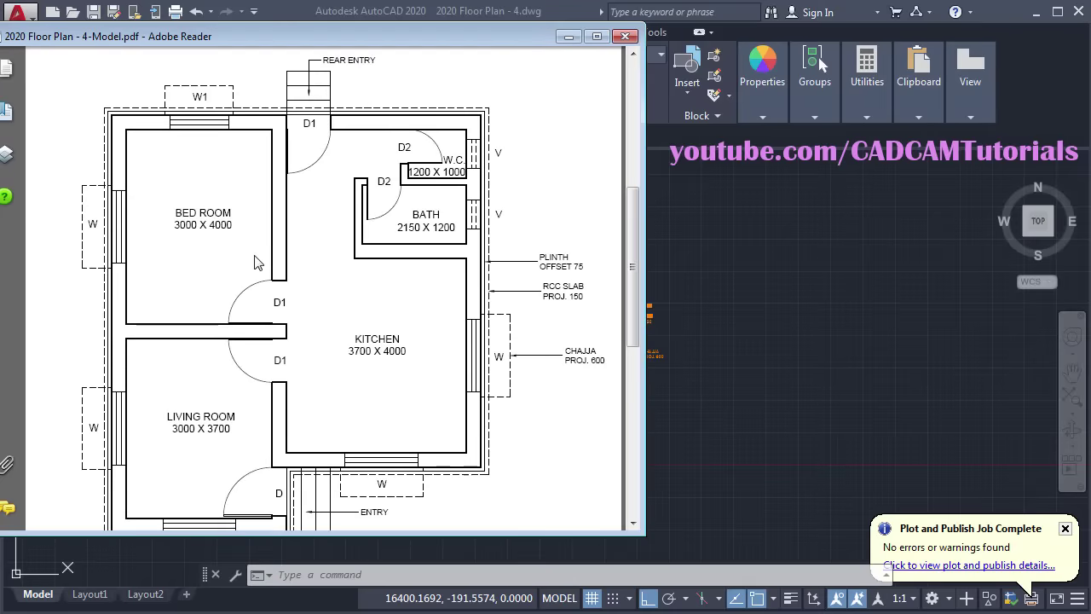
{"action": "scroll", "coordinate": [219, 265], "scroll_direction": "up", "scroll_amount": 1, "text": "ctrl"}
{"action": "scroll", "coordinate": [300, 308], "scroll_direction": "down", "scroll_amount": 1, "text": "ctrl"}
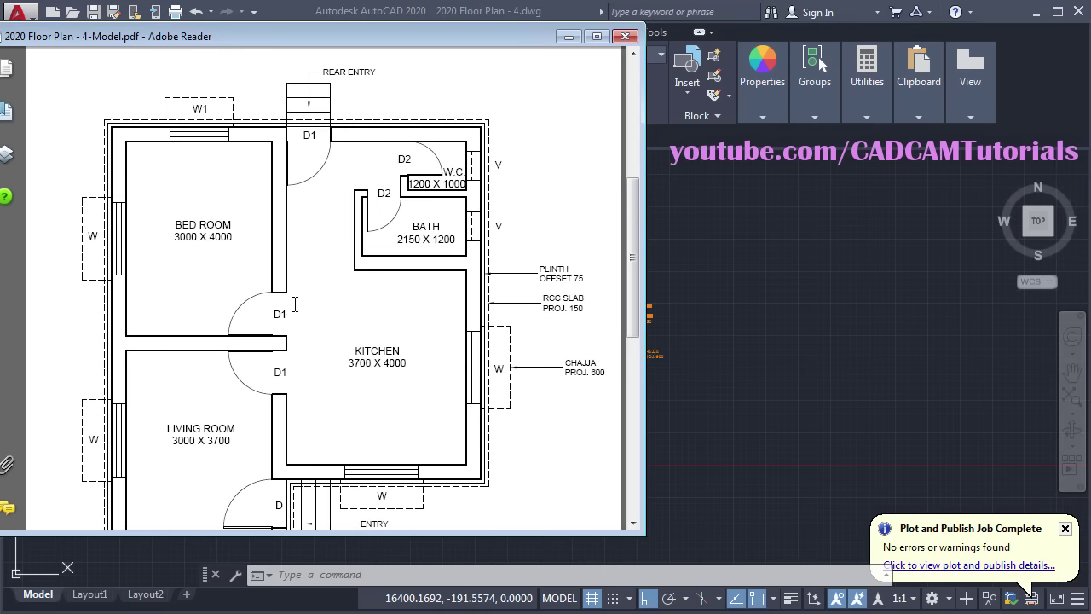
{"action": "scroll", "coordinate": [103, 220], "scroll_direction": "up", "scroll_amount": 2, "text": "ctrl"}
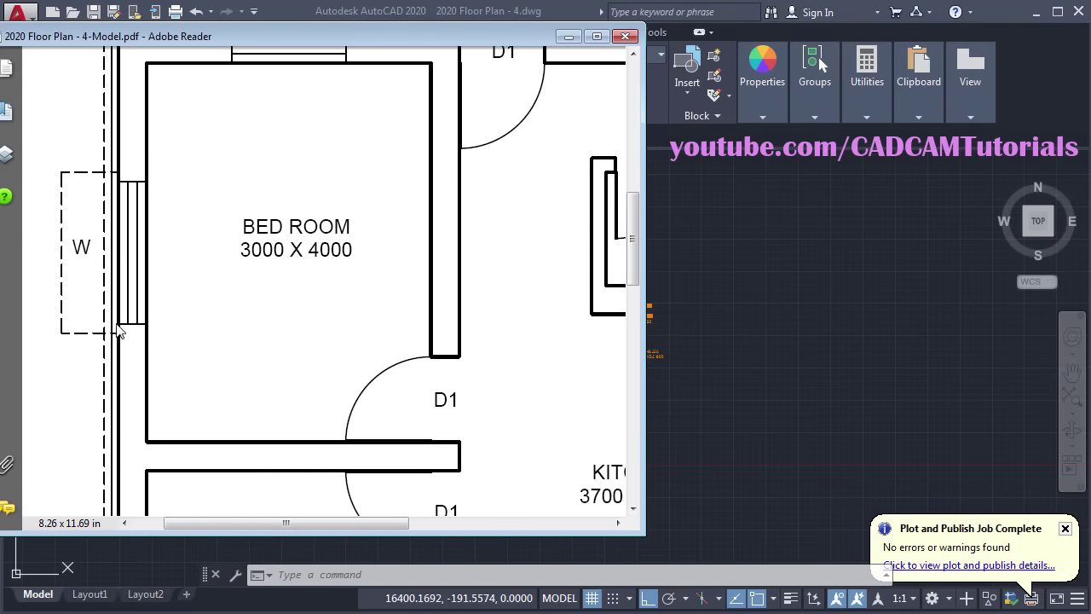
{"action": "left_click", "coordinate": [626, 36]}
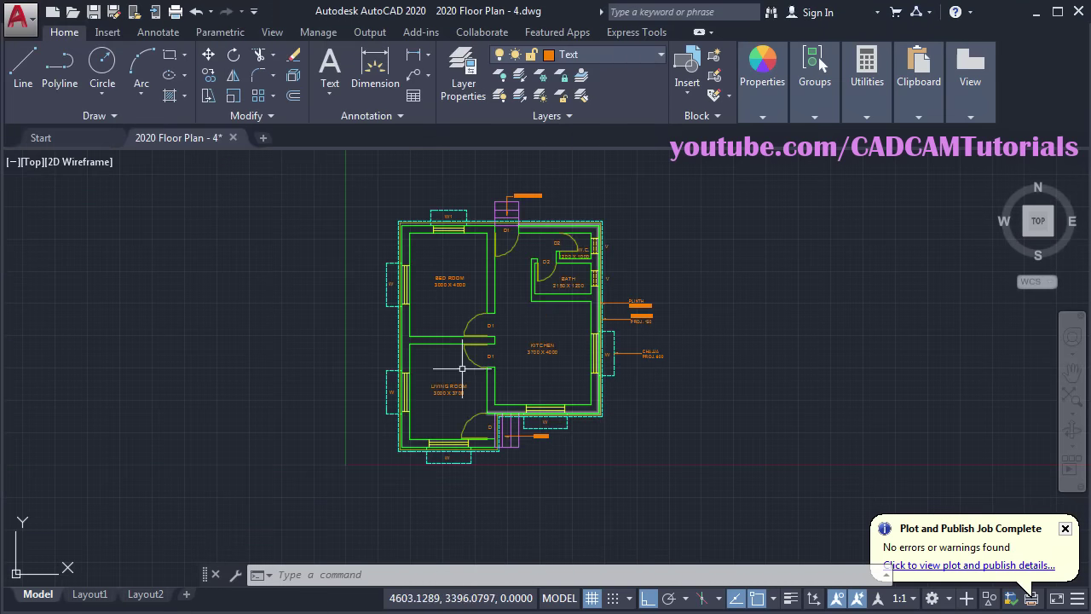
Step: Move the short end lines of all windows and of both V ventilators, where they meet the walls, to the Wall layer
{"action": "scroll", "coordinate": [476, 272], "scroll_direction": "up", "scroll_amount": 5}
{"action": "left_click", "coordinate": [460, 291]}
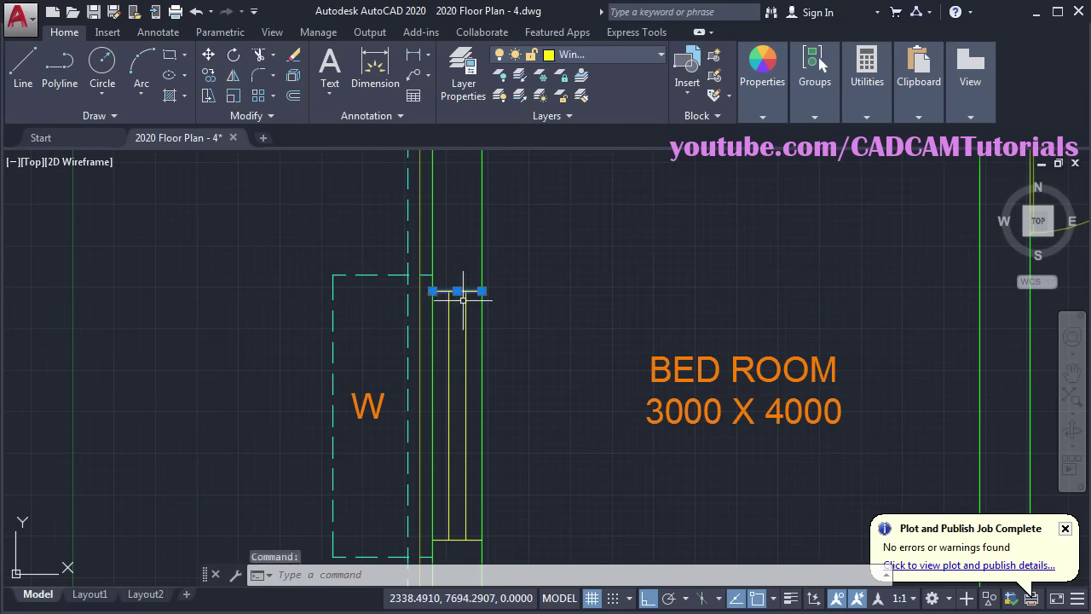
{"action": "left_click", "coordinate": [457, 538]}
{"action": "scroll", "coordinate": [463, 307], "scroll_direction": "down", "scroll_amount": 5}
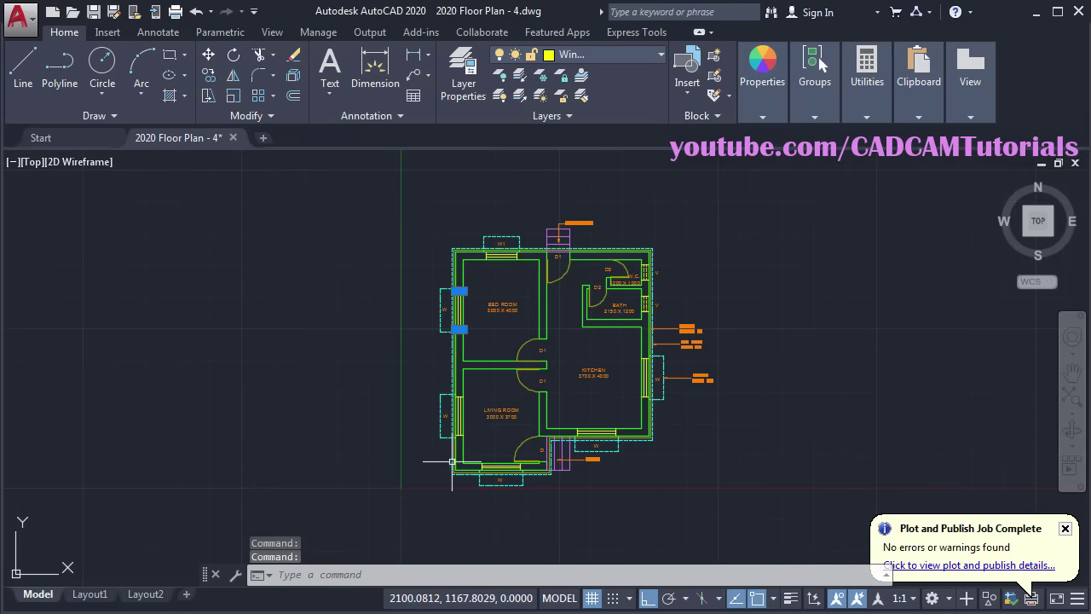
{"action": "scroll", "coordinate": [463, 401], "scroll_direction": "up", "scroll_amount": 6}
{"action": "left_click", "coordinate": [480, 296]}
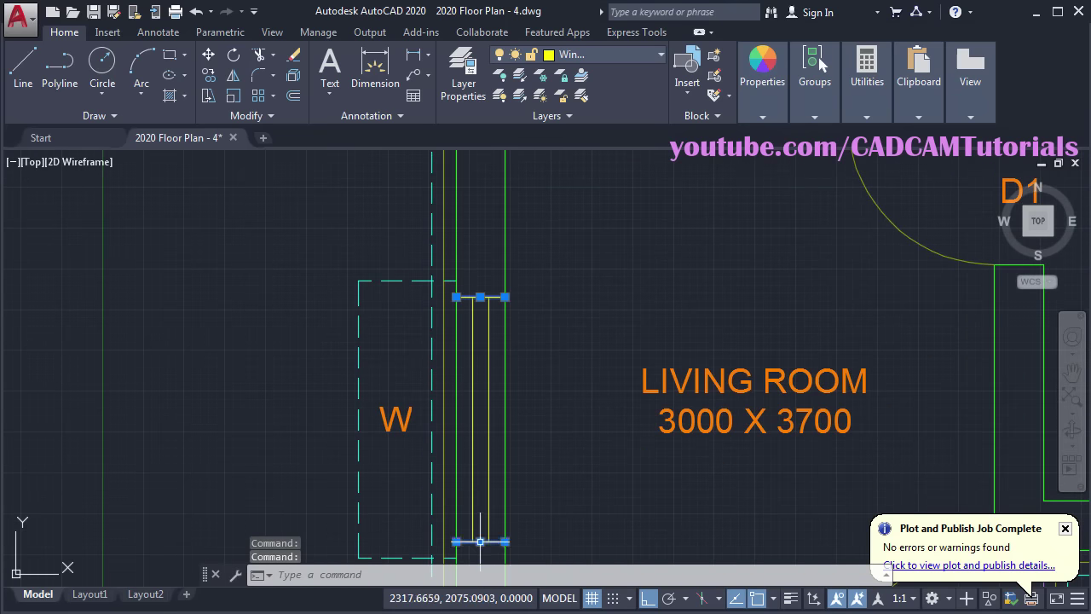
{"action": "scroll", "coordinate": [477, 384], "scroll_direction": "down", "scroll_amount": 5}
{"action": "scroll", "coordinate": [461, 358], "scroll_direction": "up", "scroll_amount": 6}
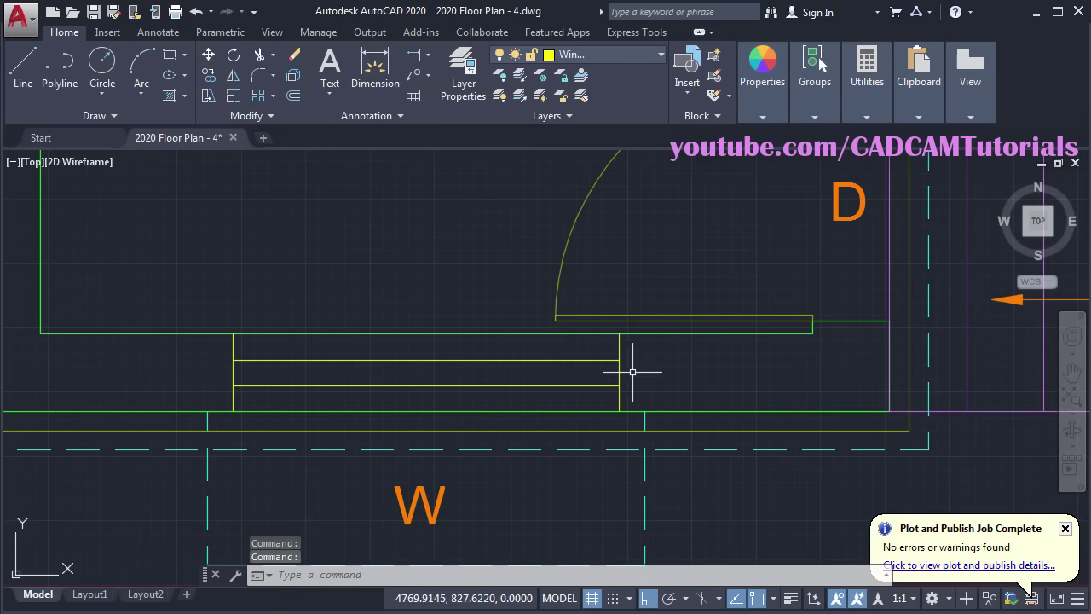
{"action": "left_click", "coordinate": [620, 372]}
{"action": "left_click", "coordinate": [234, 371]}
{"action": "scroll", "coordinate": [240, 512], "scroll_direction": "down", "scroll_amount": 5}
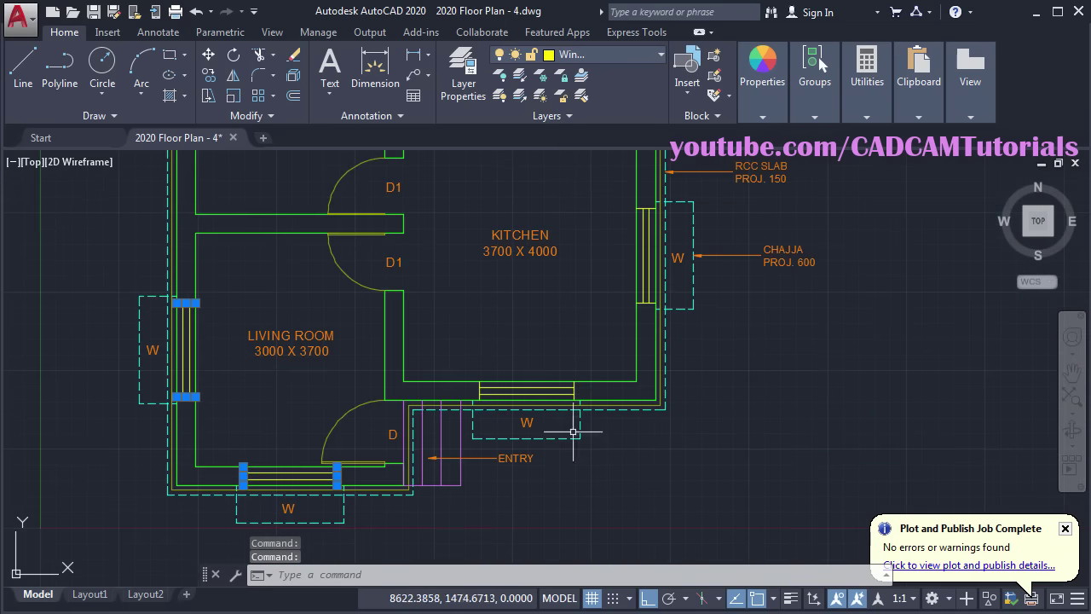
{"action": "scroll", "coordinate": [574, 432], "scroll_direction": "up", "scroll_amount": 5}
{"action": "left_click", "coordinate": [571, 397]}
{"action": "scroll", "coordinate": [589, 414], "scroll_direction": "down", "scroll_amount": 5}
{"action": "scroll", "coordinate": [589, 414], "scroll_direction": "up", "scroll_amount": 6}
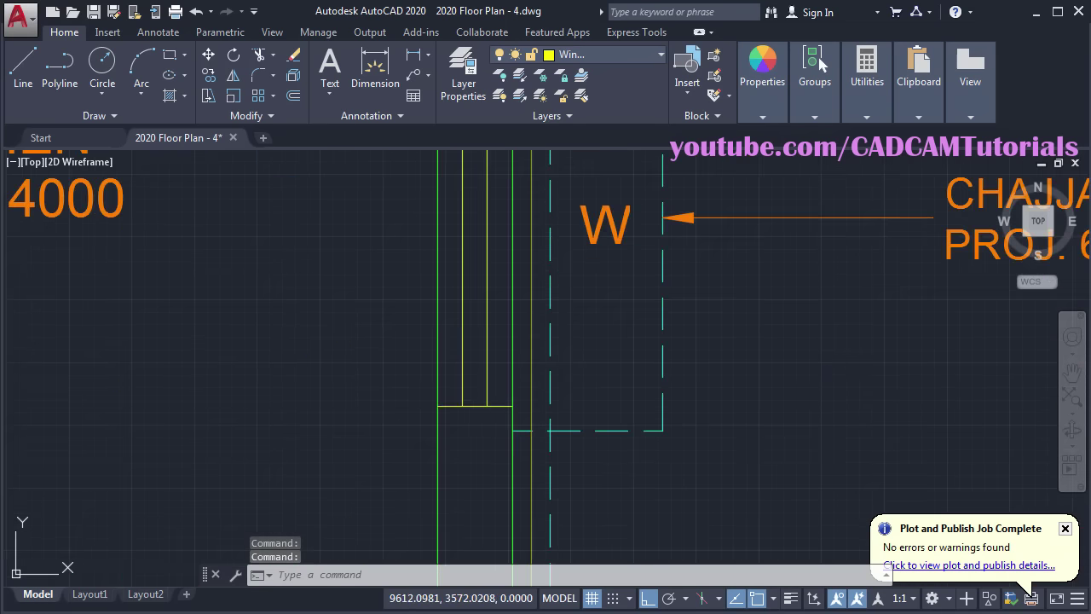
{"action": "scroll", "coordinate": [597, 409], "scroll_direction": "down", "scroll_amount": 5}
{"action": "scroll", "coordinate": [523, 409], "scroll_direction": "up", "scroll_amount": 6}
{"action": "left_click", "coordinate": [503, 454]}
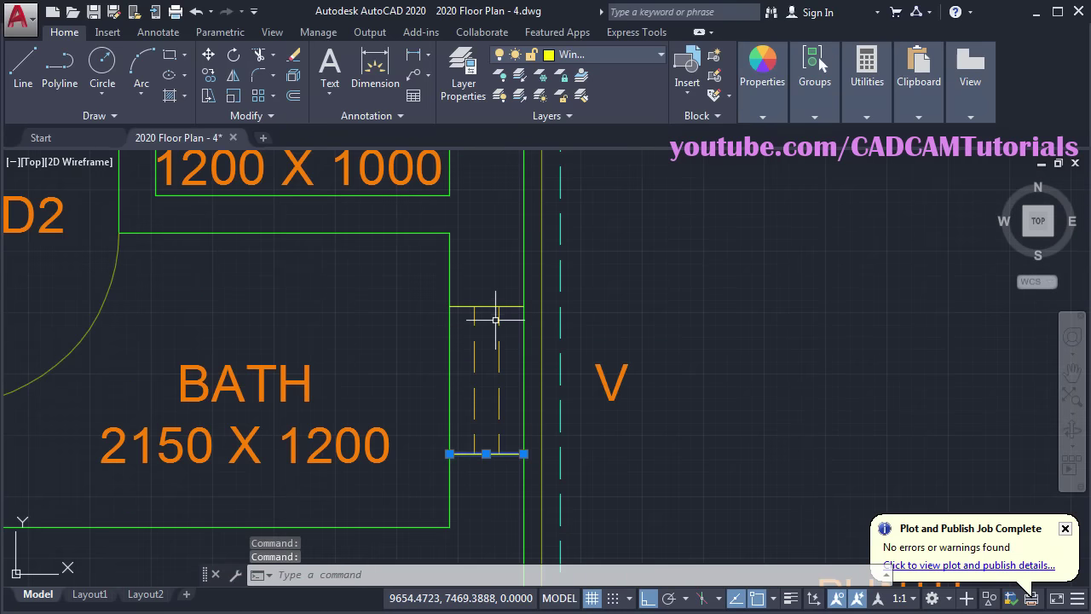
{"action": "scroll", "coordinate": [499, 324], "scroll_direction": "down", "scroll_amount": 5}
{"action": "scroll", "coordinate": [506, 353], "scroll_direction": "up", "scroll_amount": 6}
{"action": "left_click", "coordinate": [506, 355]}
{"action": "left_click", "coordinate": [507, 517]}
{"action": "scroll", "coordinate": [548, 398], "scroll_direction": "down", "scroll_amount": 3}
{"action": "middle_click_drag", "start_coordinate": [375, 391], "coordinate": [765, 382]}
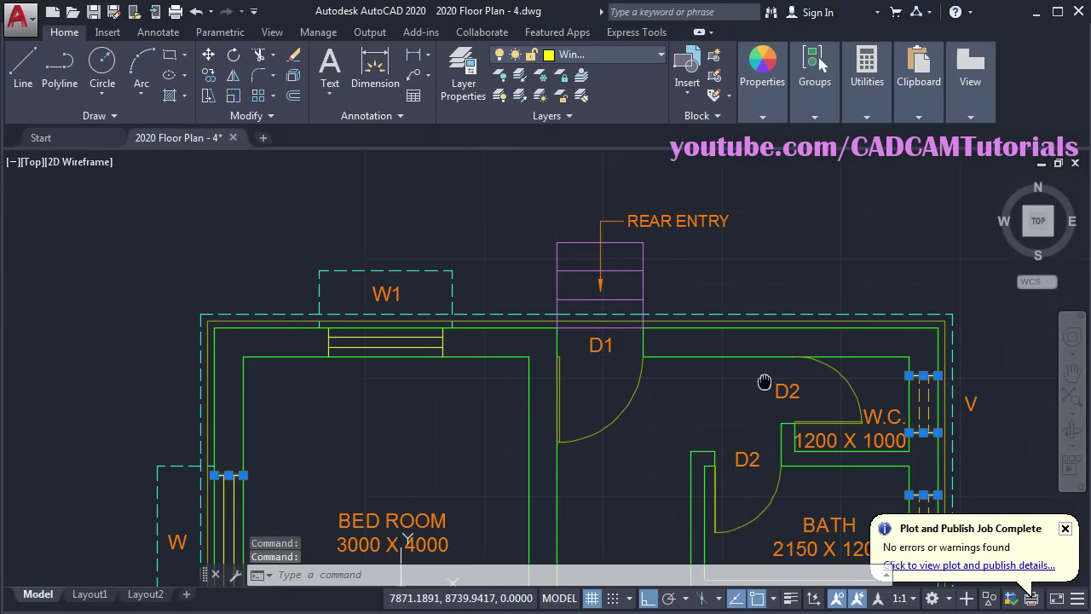
{"action": "scroll", "coordinate": [344, 348], "scroll_direction": "up", "scroll_amount": 4}
{"action": "left_click", "coordinate": [593, 330]}
{"action": "left_click", "coordinate": [303, 333]}
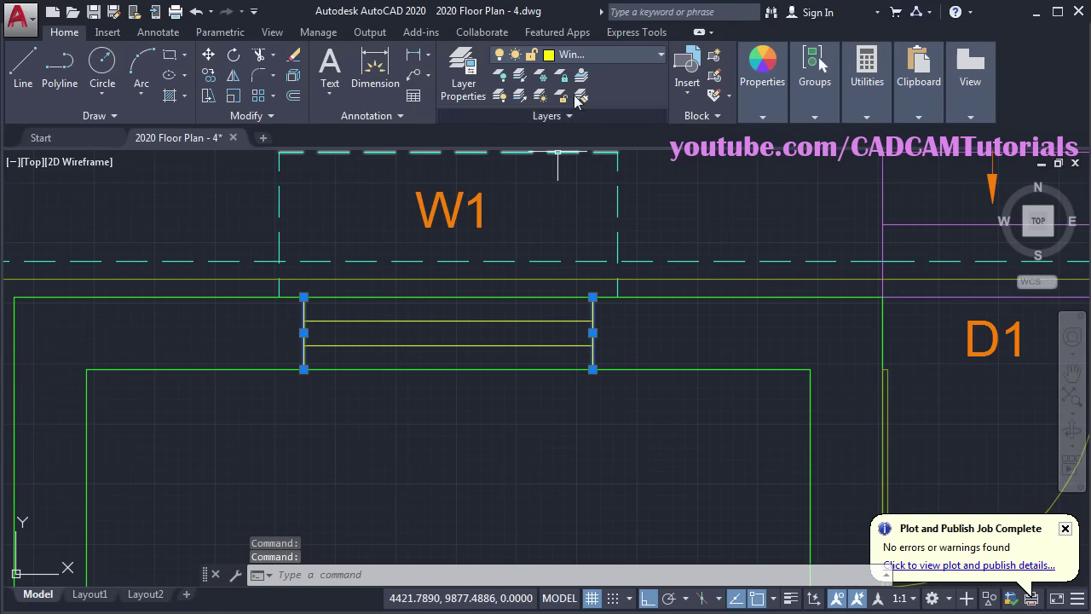
{"action": "left_click", "coordinate": [593, 53]}
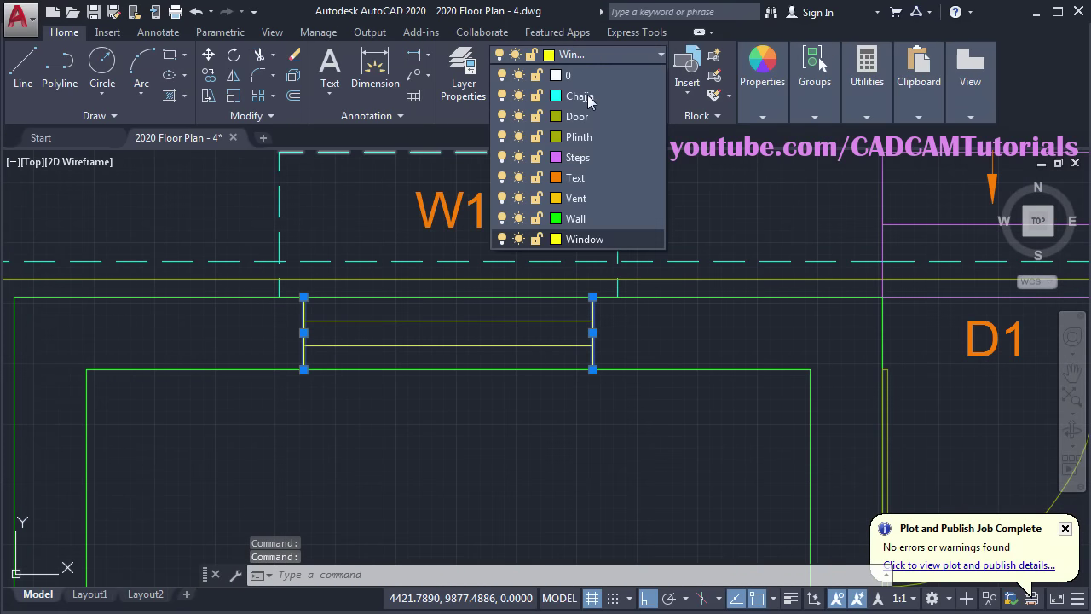
{"action": "left_click", "coordinate": [595, 218]}
{"action": "key", "text": "Escape"}
{"action": "scroll", "coordinate": [418, 273], "scroll_direction": "down", "scroll_amount": 5}
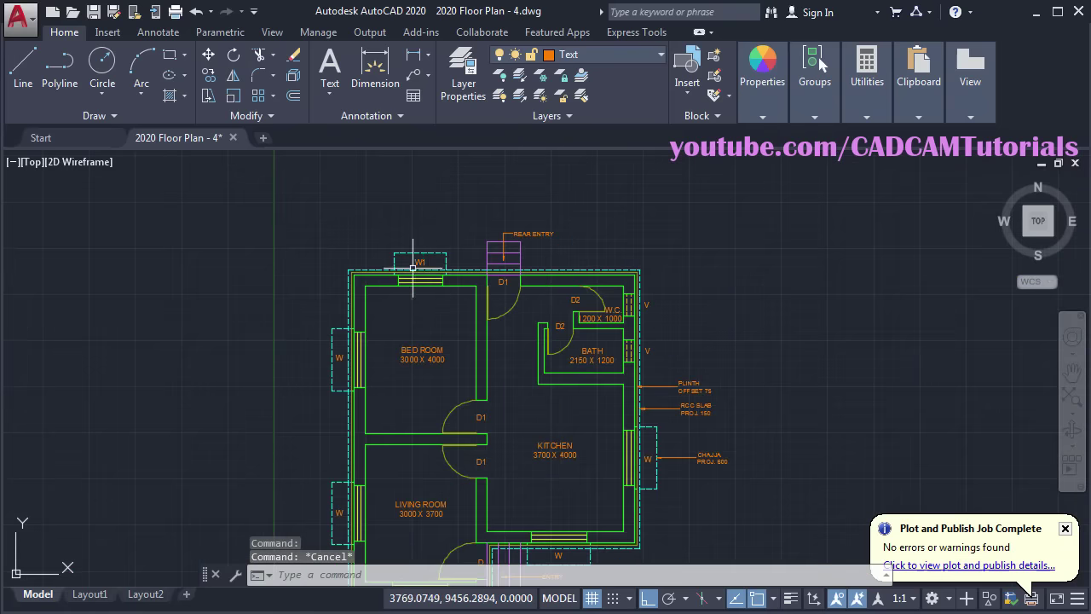
{"action": "left_click", "coordinate": [412, 267]}
{"action": "middle_click_drag", "start_coordinate": [412, 267], "coordinate": [381, 202]}
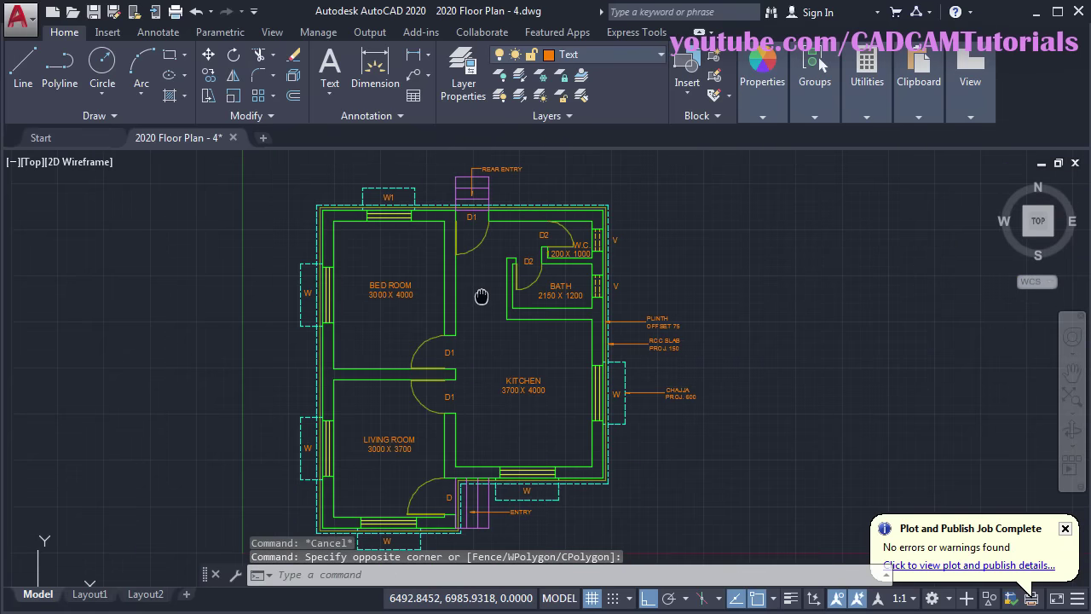
Step: Start a new plot of the model with the page setup of the previous plot
{"action": "left_click", "coordinate": [175, 11]}
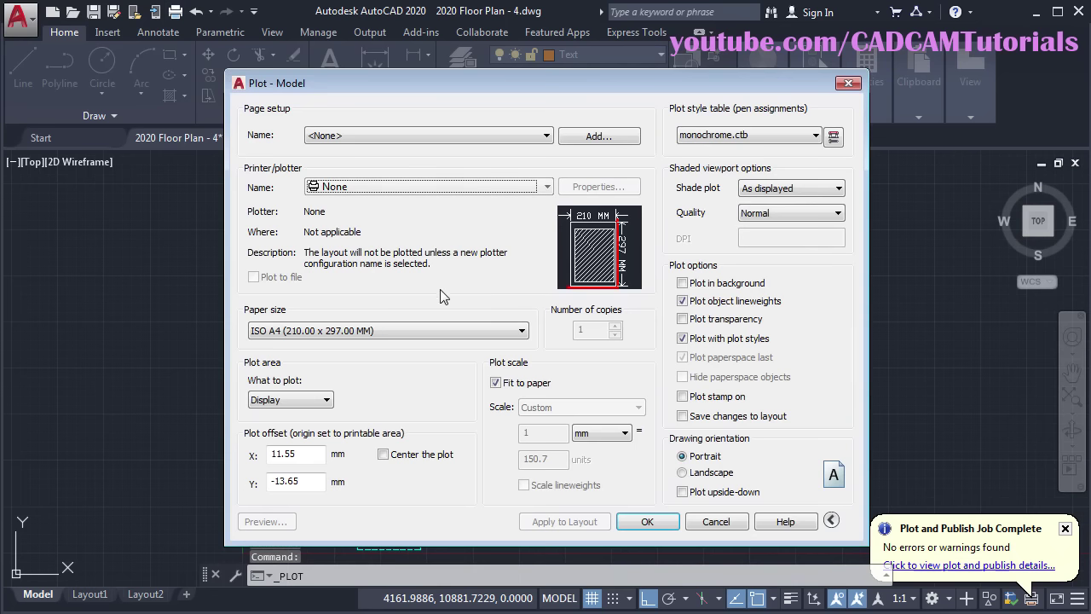
{"action": "left_click", "coordinate": [353, 133]}
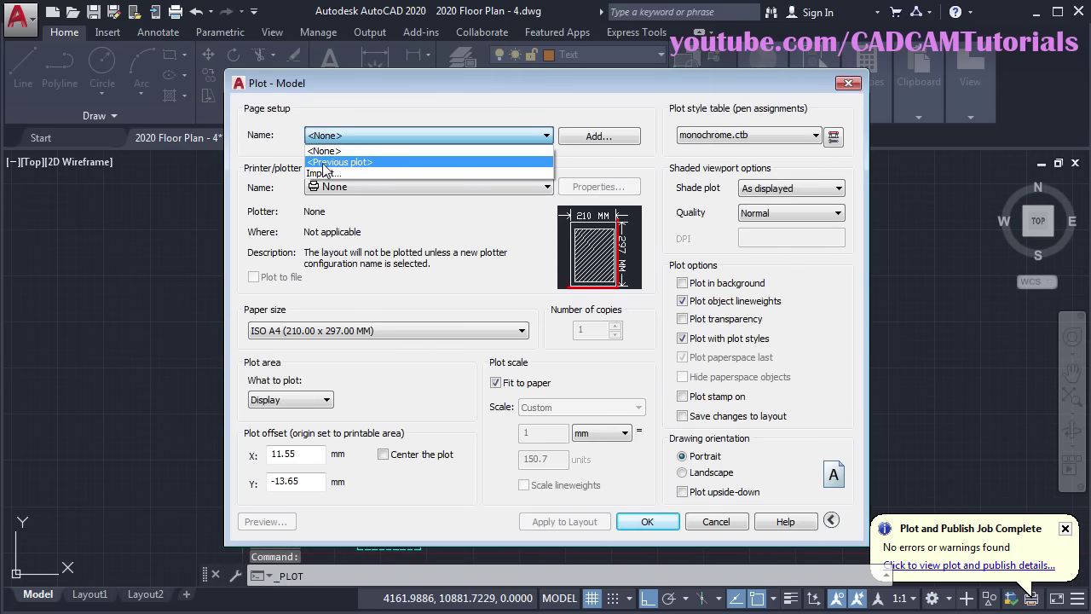
{"action": "left_click", "coordinate": [363, 162]}
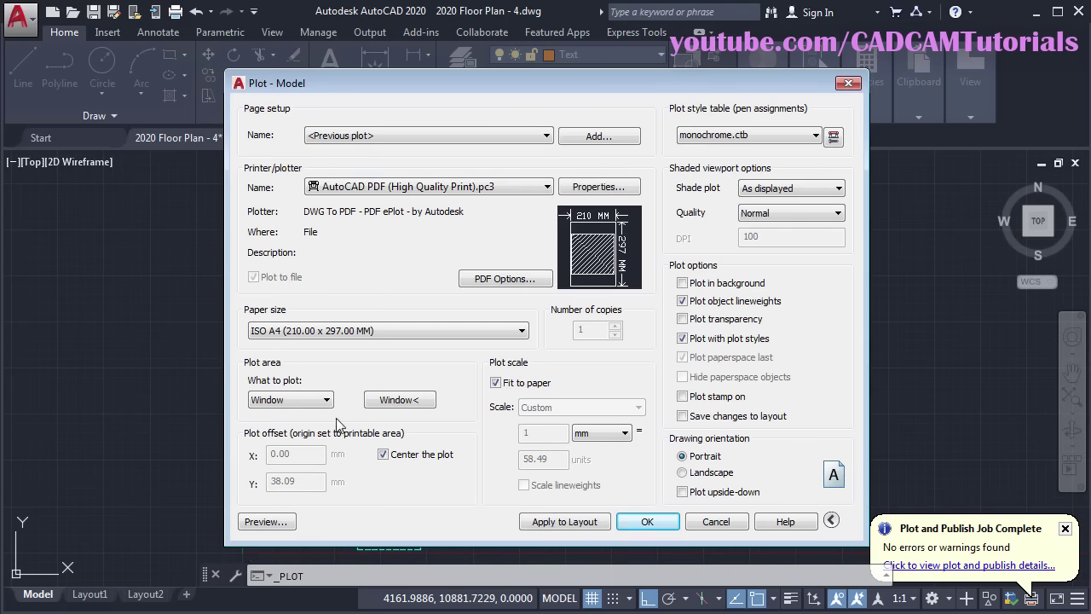
Step: Preview the plot close up around the living room windows, and return to the plot settings
{"action": "left_click", "coordinate": [285, 526]}
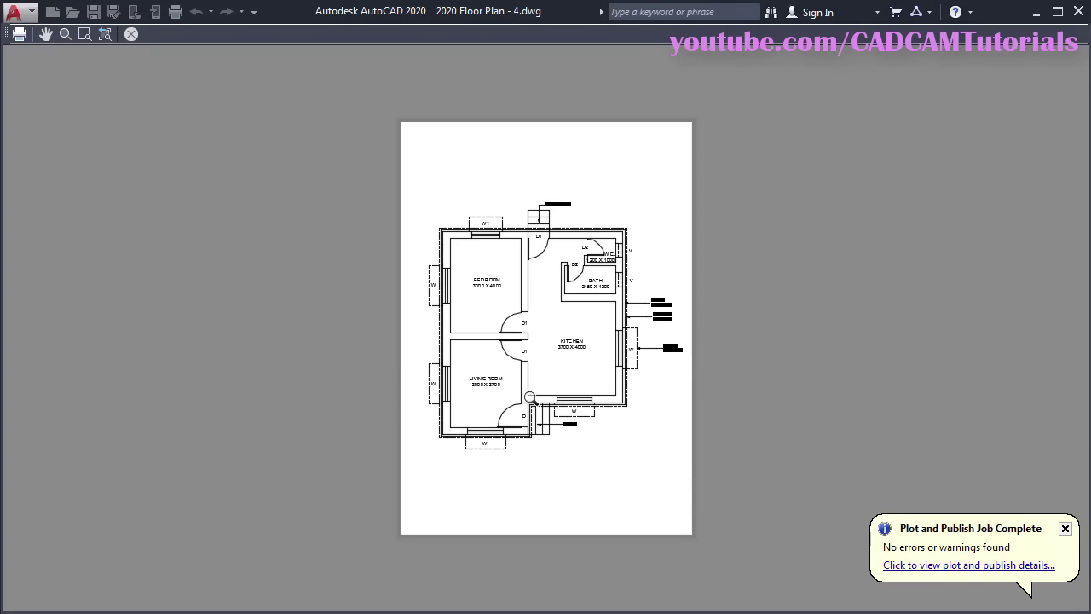
{"action": "scroll", "coordinate": [511, 367], "scroll_direction": "up", "scroll_amount": 6}
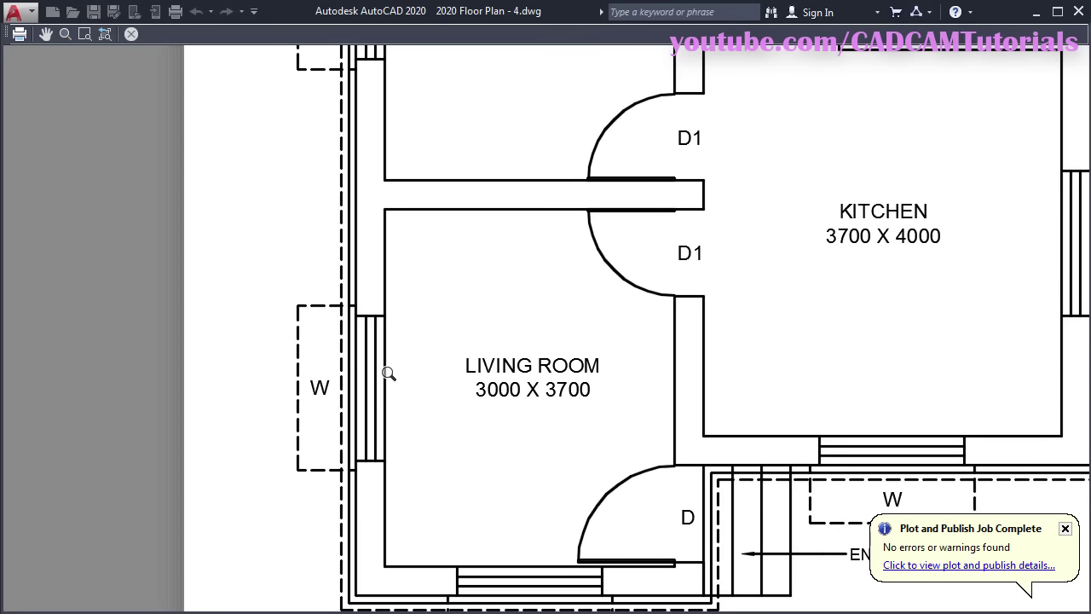
{"action": "scroll", "coordinate": [399, 383], "scroll_direction": "down", "scroll_amount": 2}
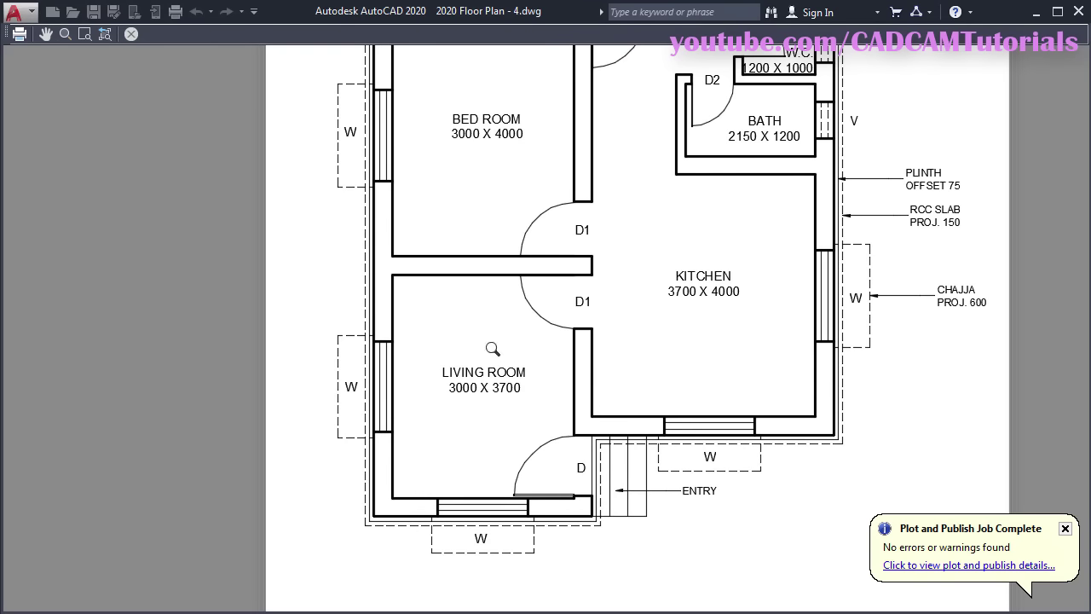
{"action": "right_click", "coordinate": [478, 217]}
{"action": "left_click", "coordinate": [520, 237]}
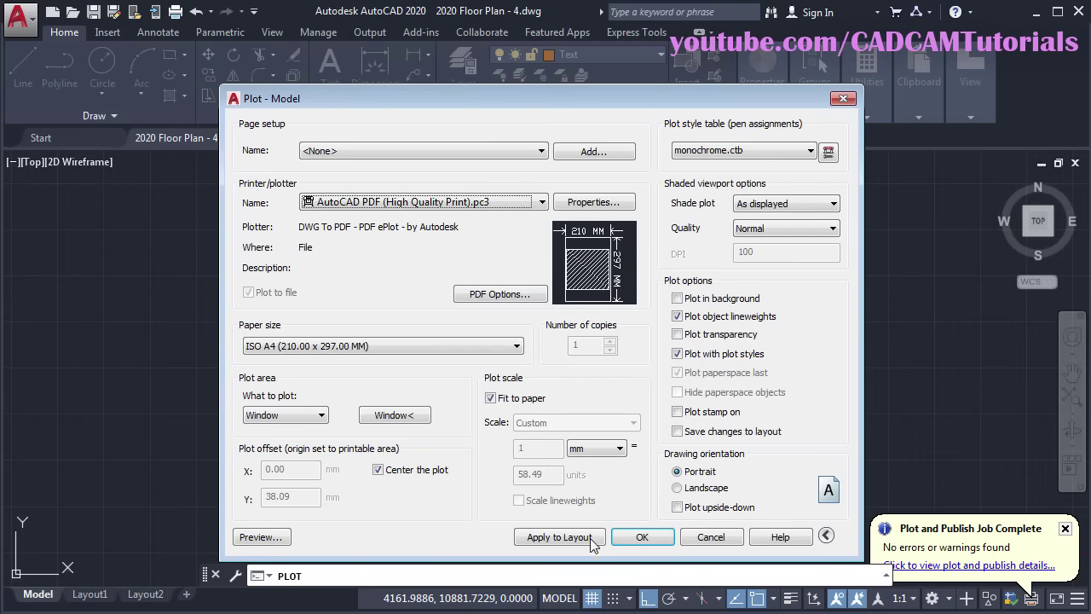
Step: Plot the drawing again to 2020 Floor Plan - 4-Model.pdf, replacing the existing file
{"action": "left_click", "coordinate": [643, 537]}
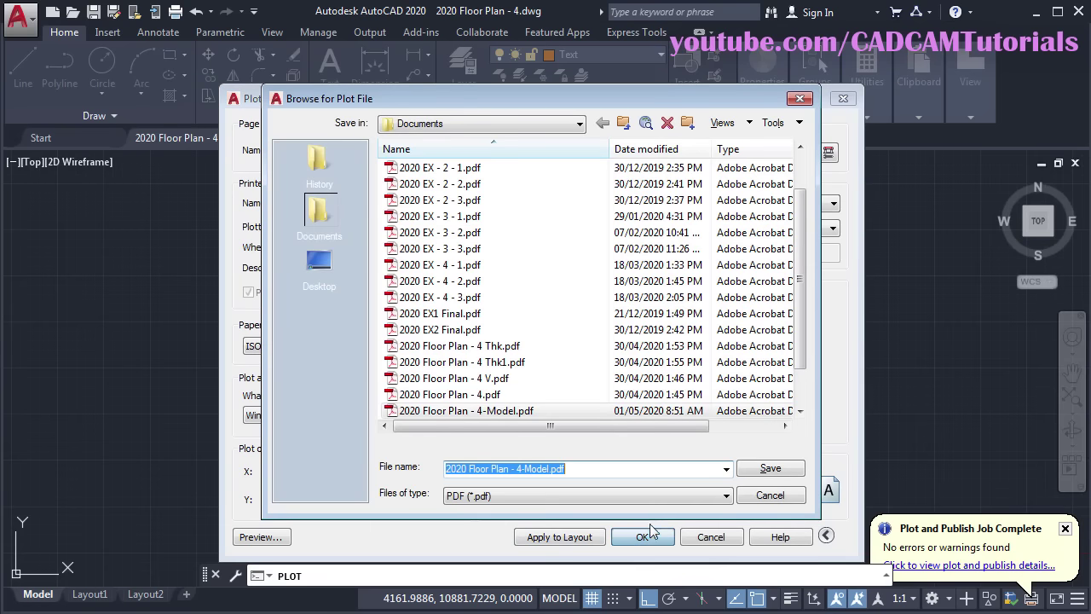
{"action": "left_click", "coordinate": [771, 468]}
{"action": "left_click", "coordinate": [590, 351]}
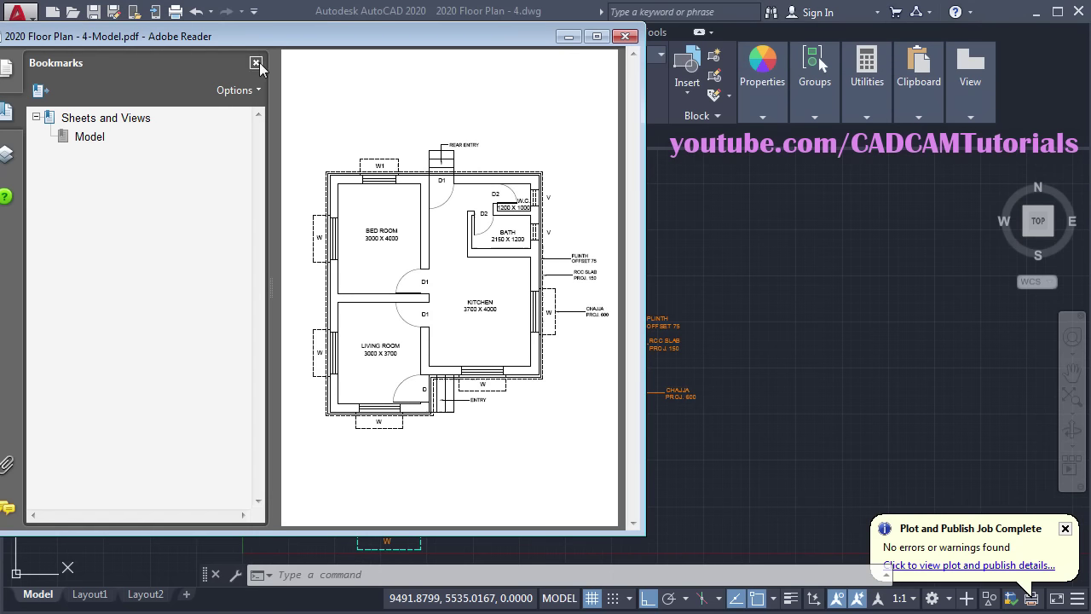
Step: Check the window ends and wall outlines across the whole floor plan in the replotted PDF, and return to the drawing
{"action": "left_click", "coordinate": [256, 63]}
{"action": "scroll", "coordinate": [312, 336], "scroll_direction": "up", "scroll_amount": 4, "text": "ctrl"}
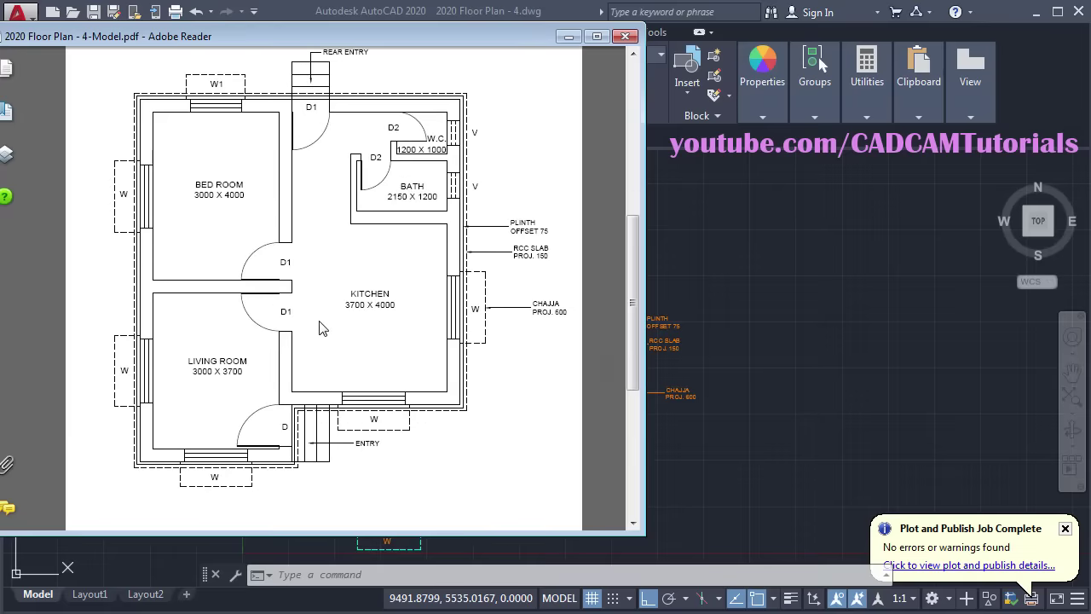
{"action": "scroll", "coordinate": [156, 353], "scroll_direction": "up", "scroll_amount": 1, "text": "ctrl"}
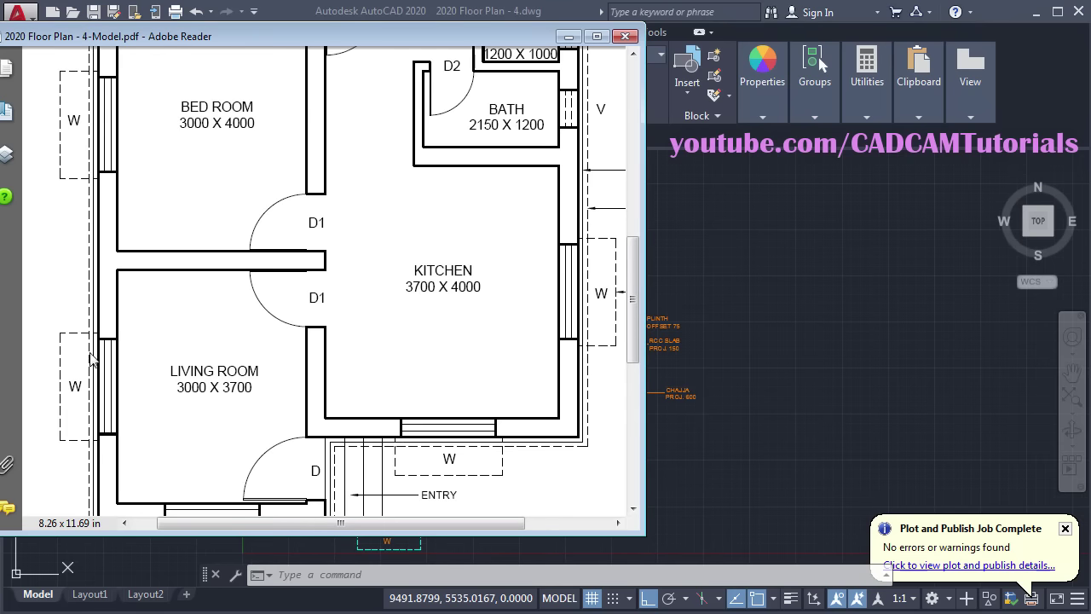
{"action": "scroll", "coordinate": [330, 415], "scroll_direction": "down", "scroll_amount": 1, "text": "ctrl"}
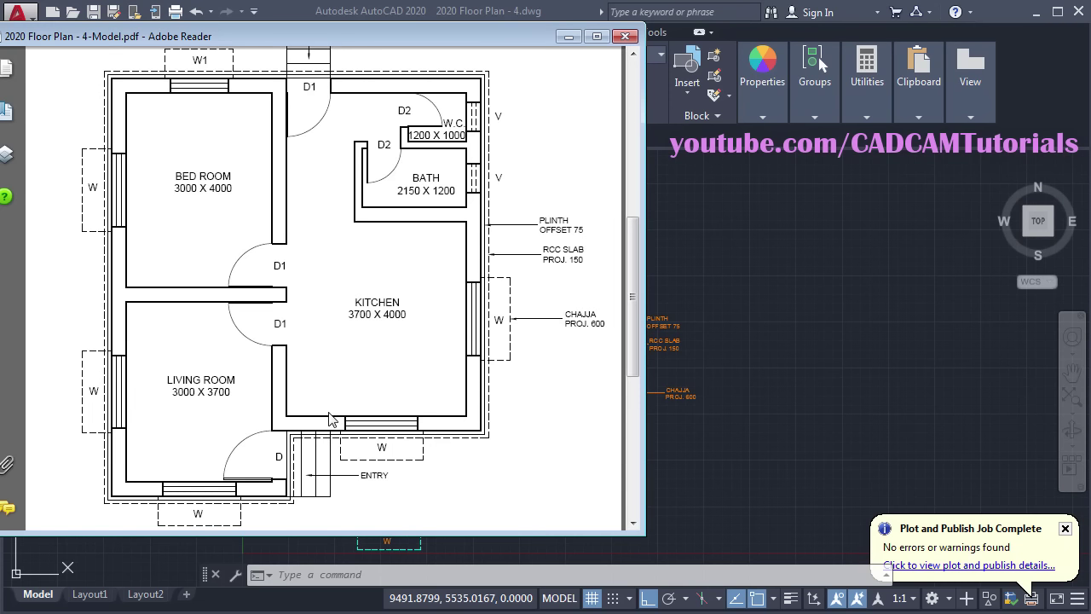
{"action": "scroll", "coordinate": [356, 426], "scroll_direction": "down", "scroll_amount": 1, "text": "ctrl"}
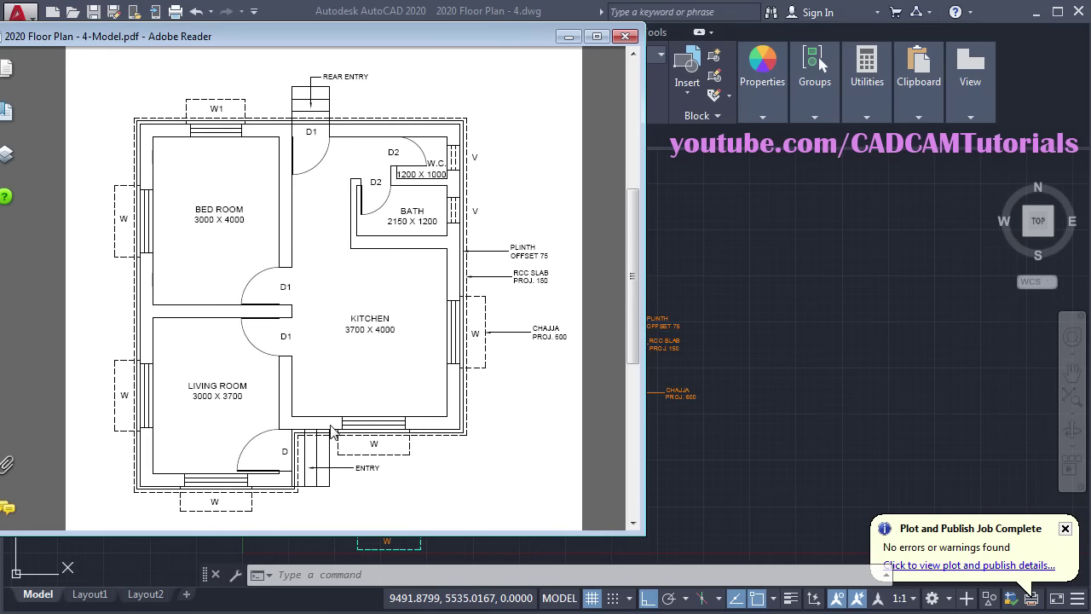
{"action": "scroll", "coordinate": [330, 430], "scroll_direction": "up", "scroll_amount": 1, "text": "ctrl"}
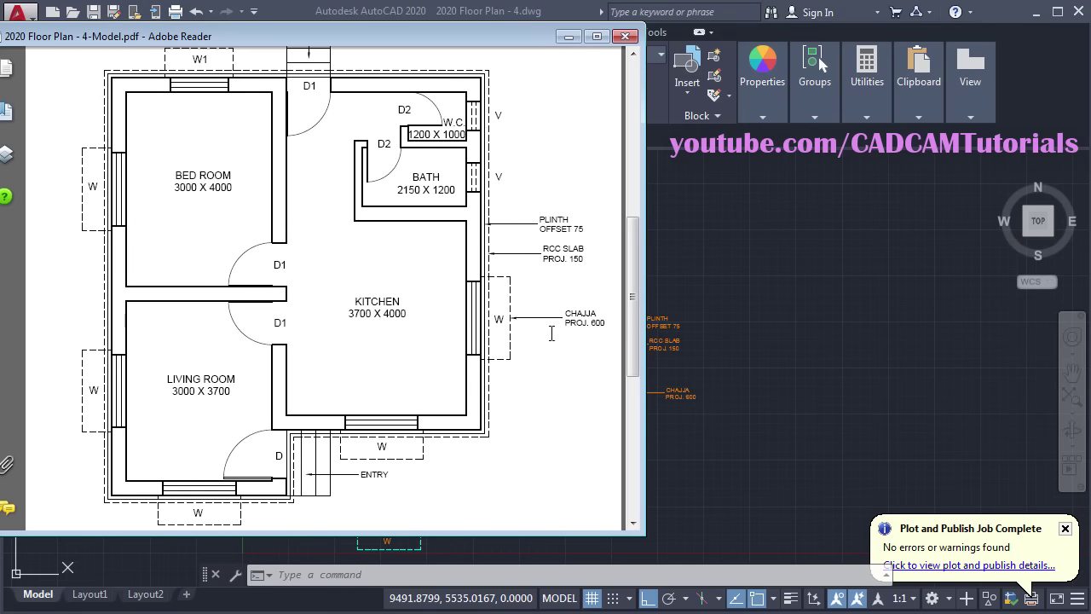
{"action": "left_click", "coordinate": [626, 36]}
{"action": "scroll", "coordinate": [669, 352], "scroll_direction": "up", "scroll_amount": 6}
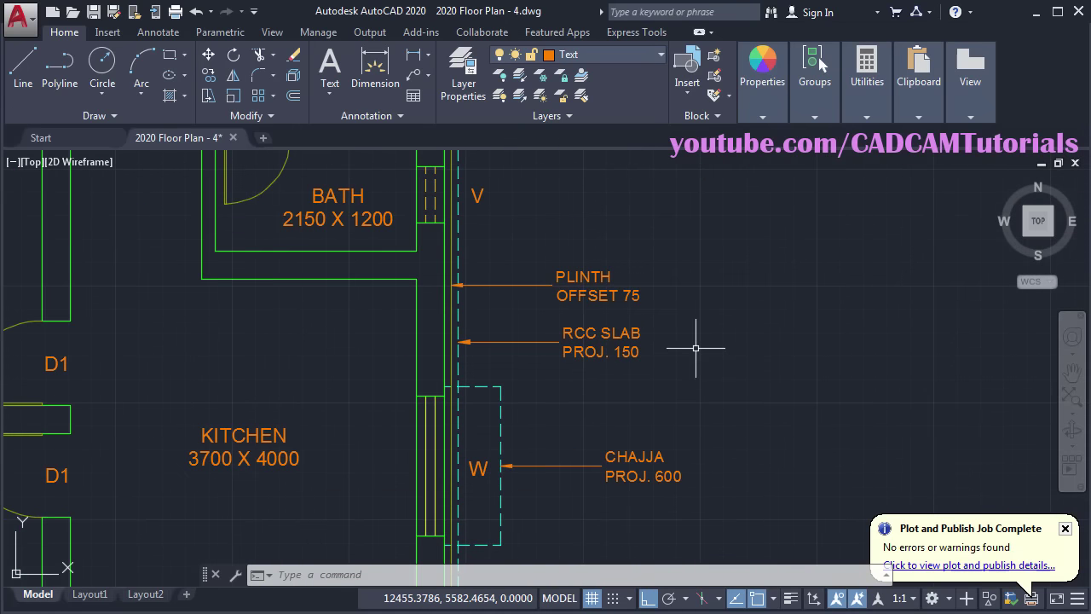
Step: Align the RCC SLAB PROJ. 150 and CHAJJA PROJ. 600 multileaders vertically with the PLINTH OFFSET 75 multileader beside the kitchen
{"action": "left_click", "coordinate": [429, 75]}
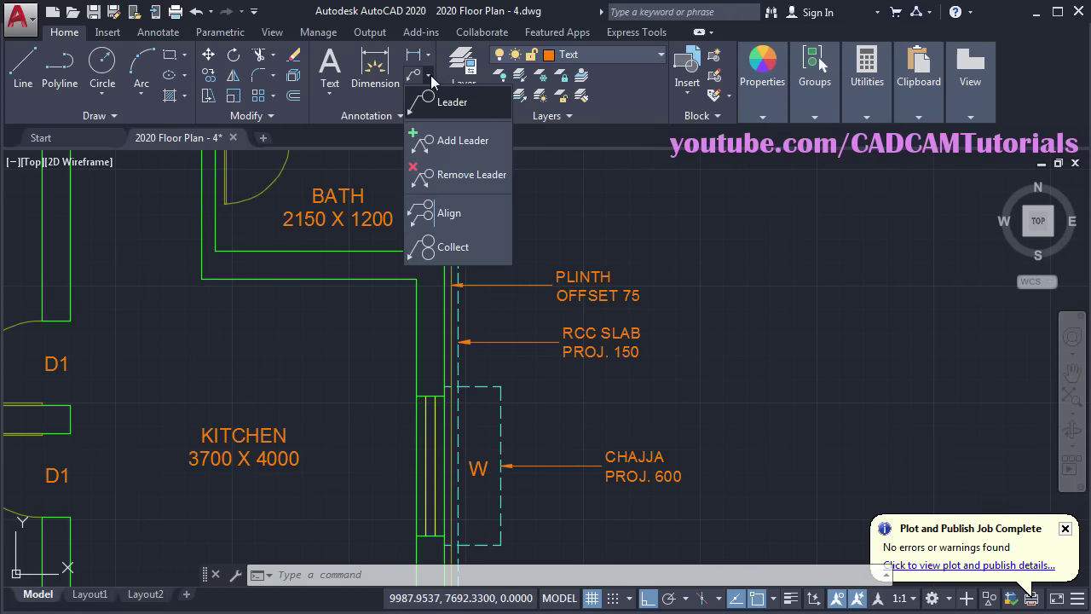
{"action": "left_click", "coordinate": [450, 213]}
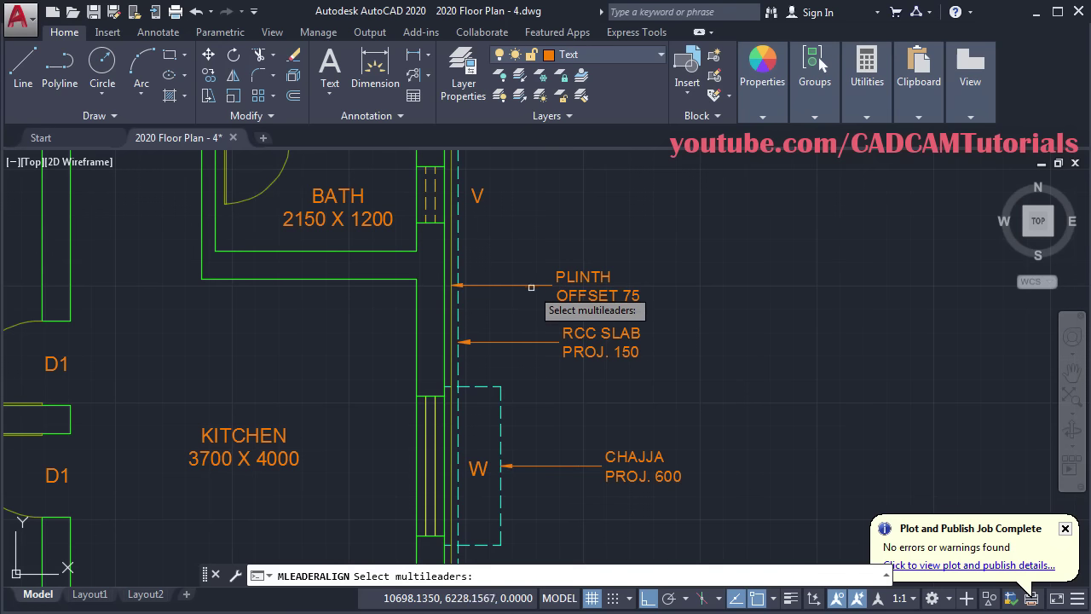
{"action": "left_click", "coordinate": [533, 286]}
{"action": "left_click", "coordinate": [668, 321]}
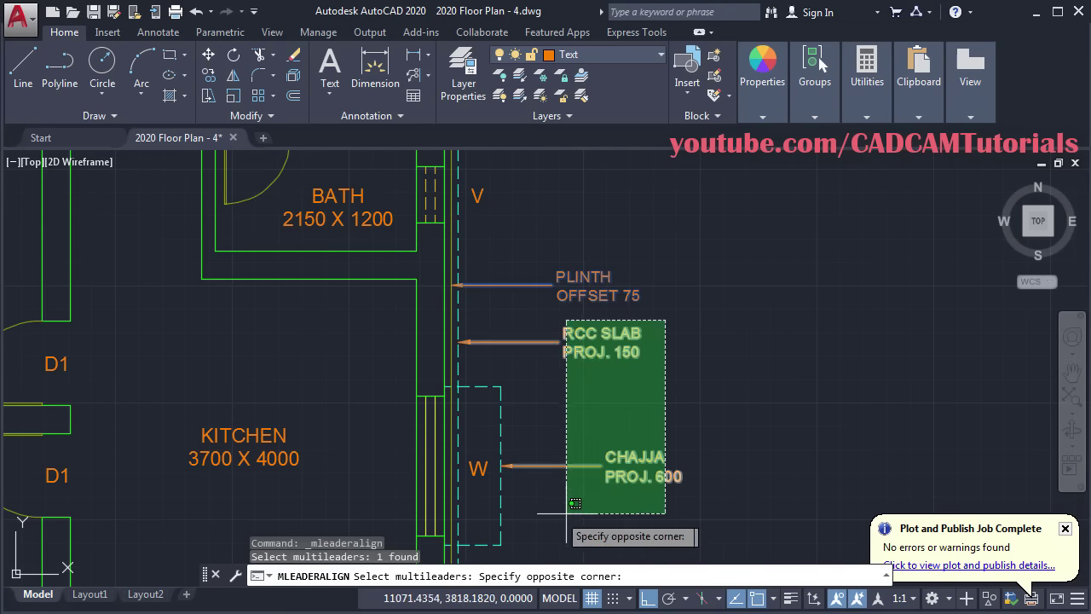
{"action": "left_click", "coordinate": [563, 532]}
{"action": "key", "text": "Return"}
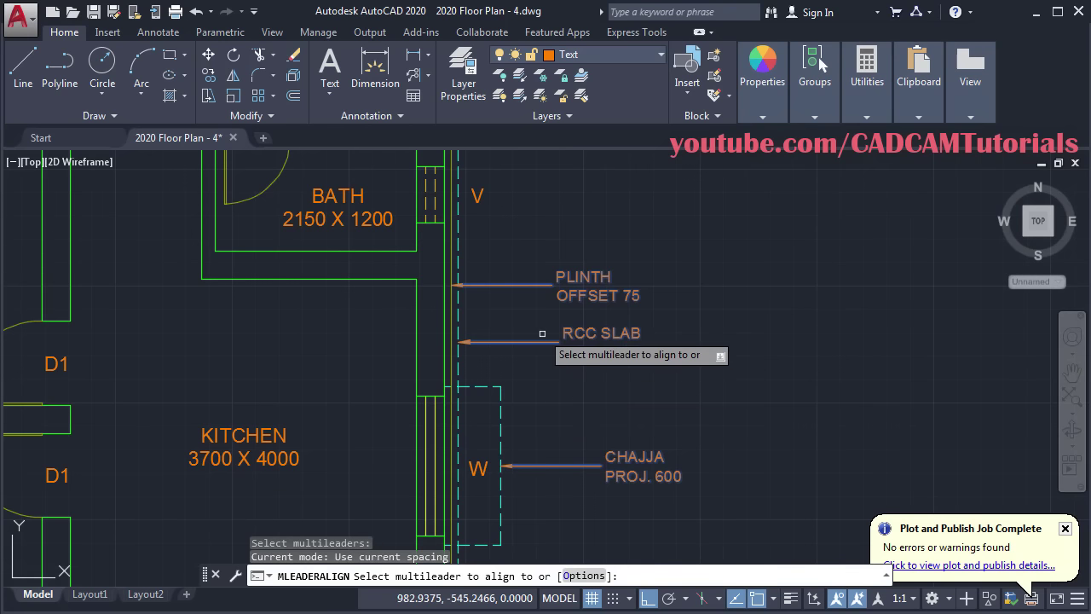
{"action": "left_click", "coordinate": [497, 287]}
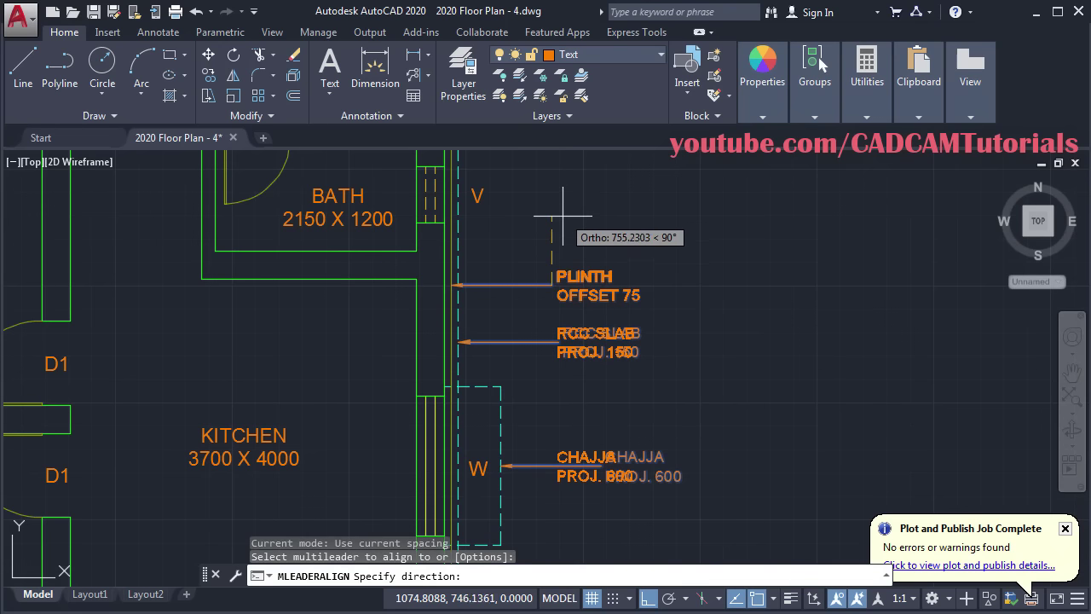
{"action": "left_click", "coordinate": [563, 218]}
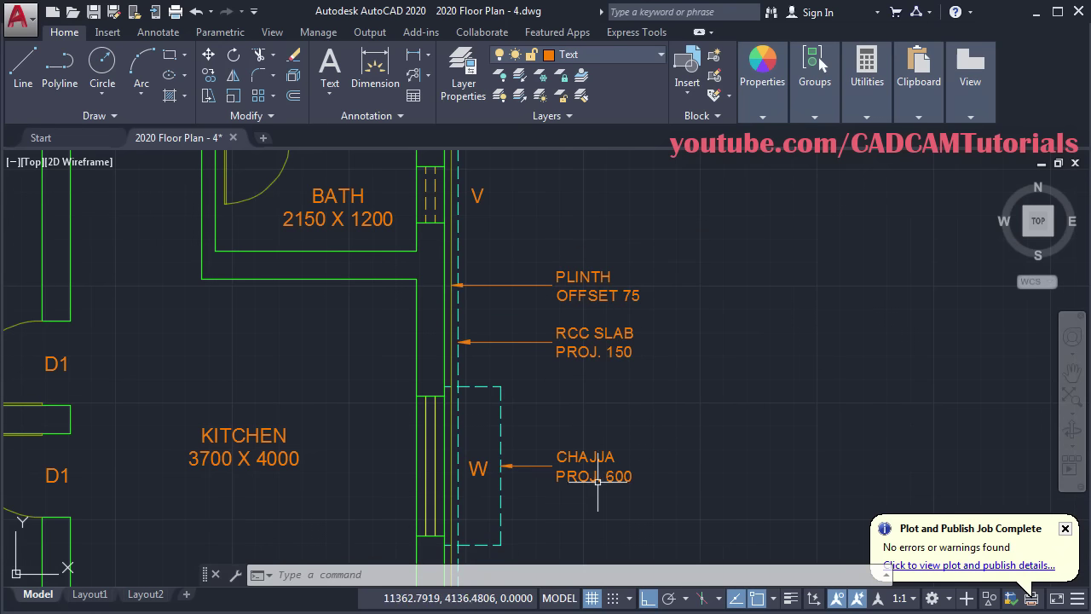
{"action": "middle_click", "coordinate": [674, 421]}
{"action": "middle_click", "coordinate": [675, 421]}
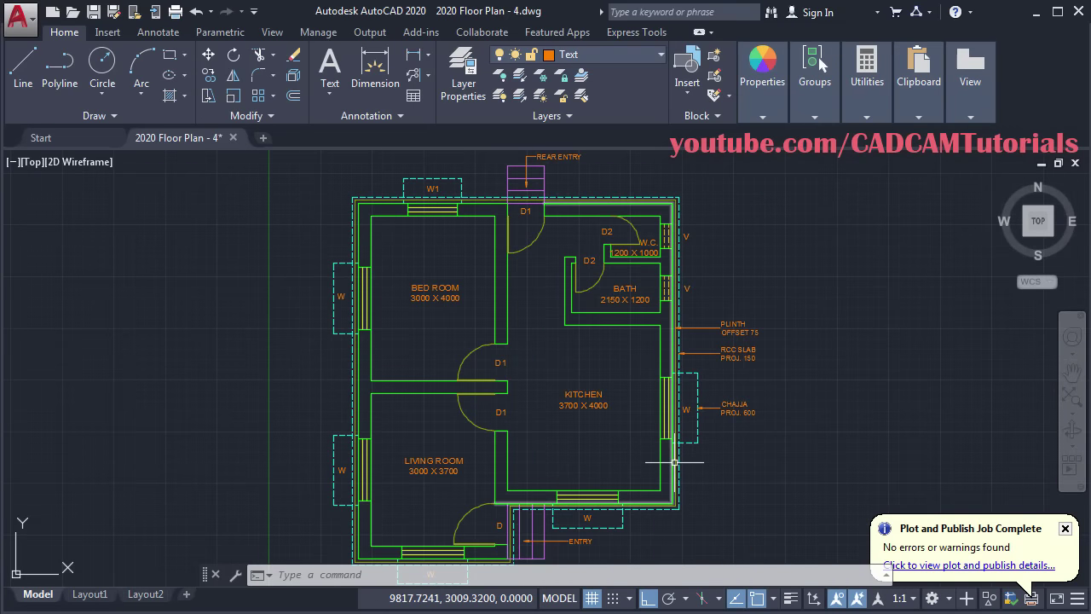